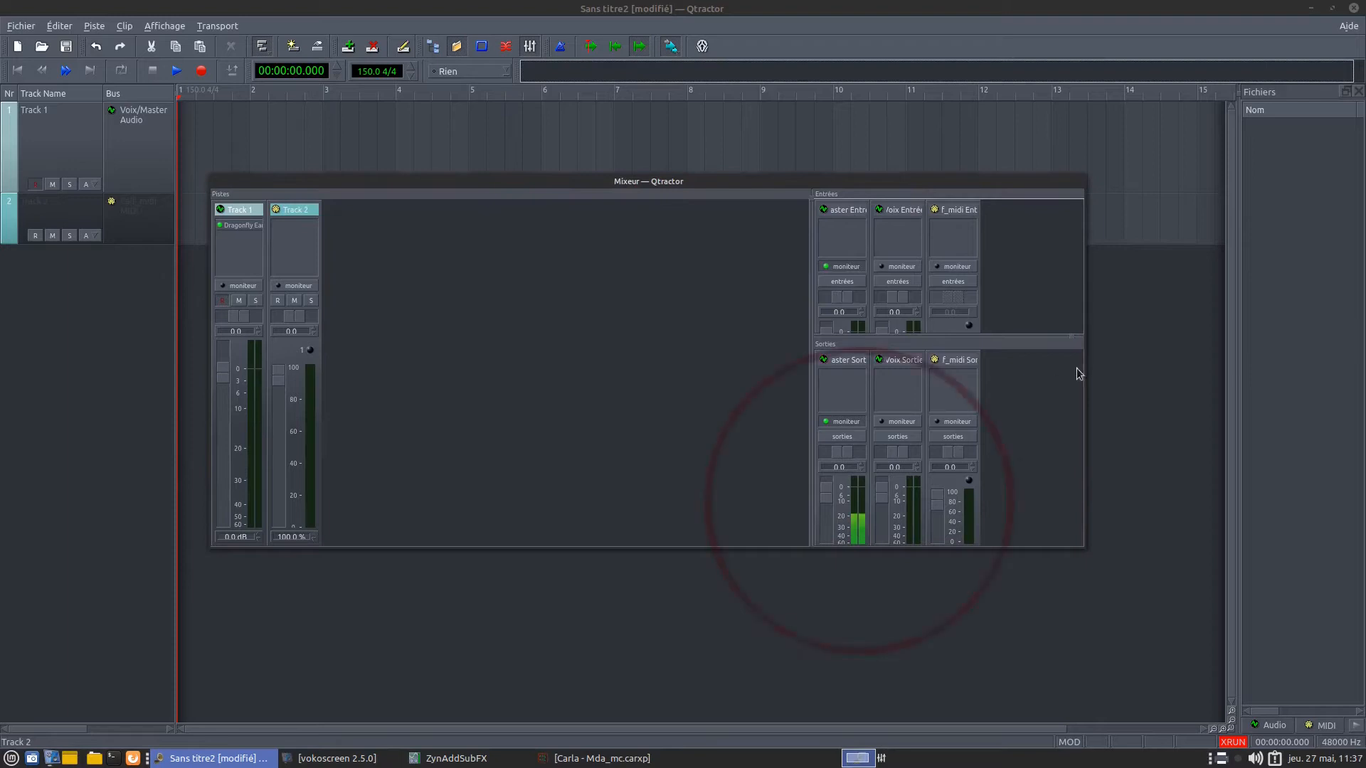
Step: Rename the MIDI track Track 2 as Clav in its track properties
drag(747, 181, 705, 235)
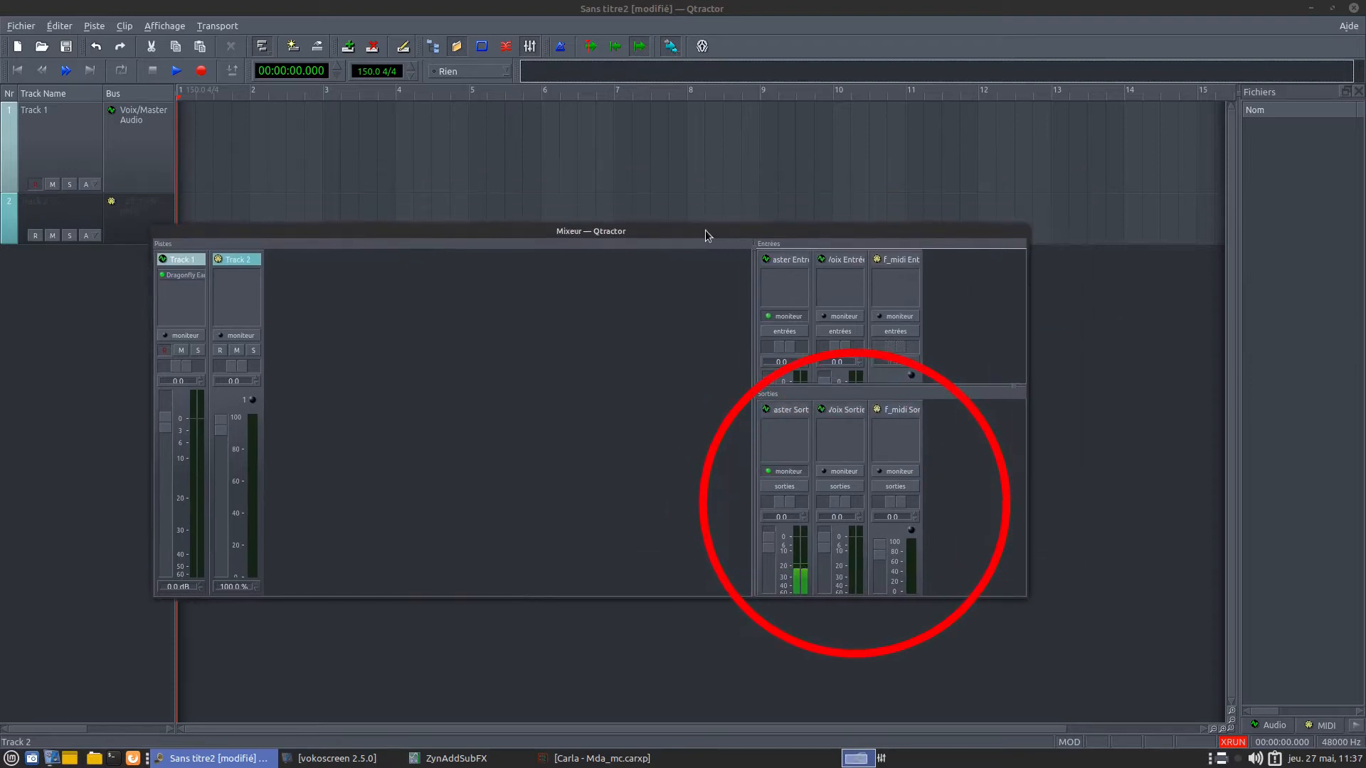
drag(705, 230, 712, 173)
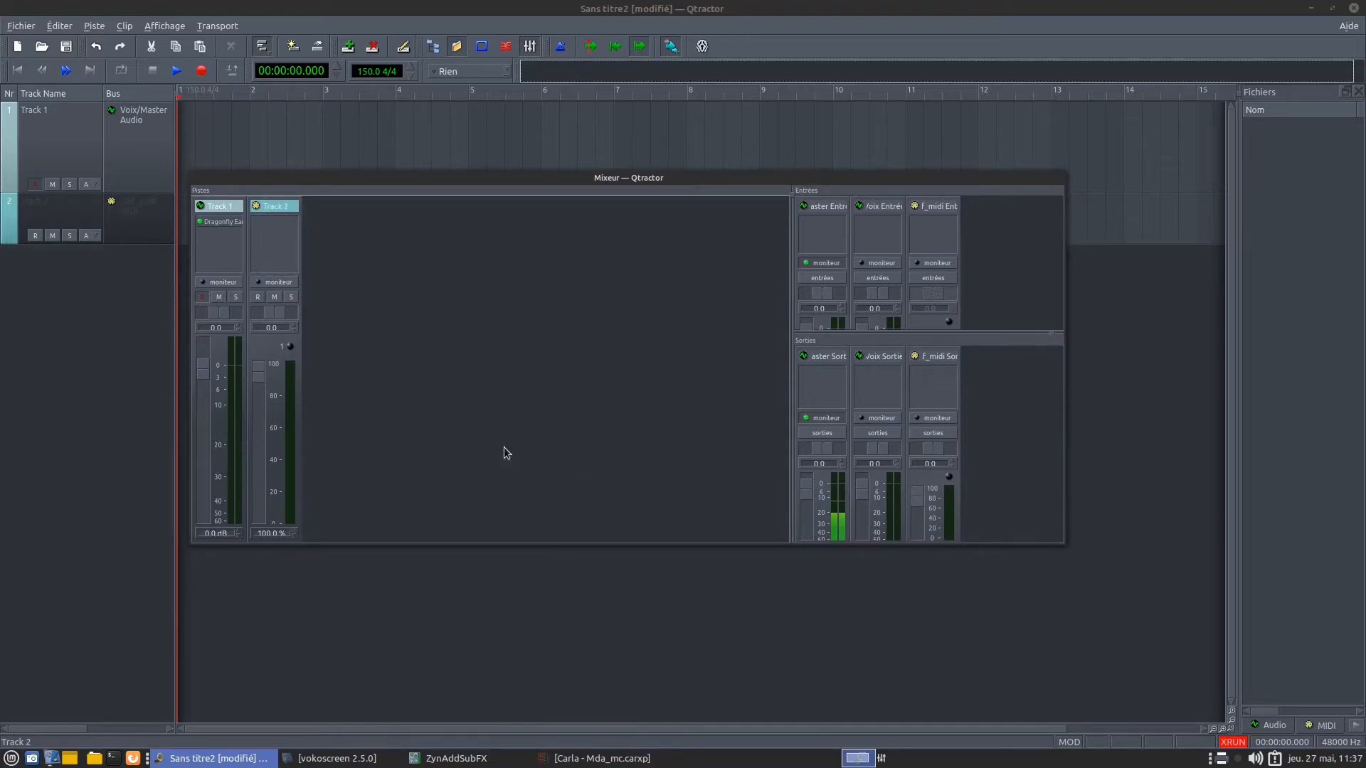
double_click(270, 226)
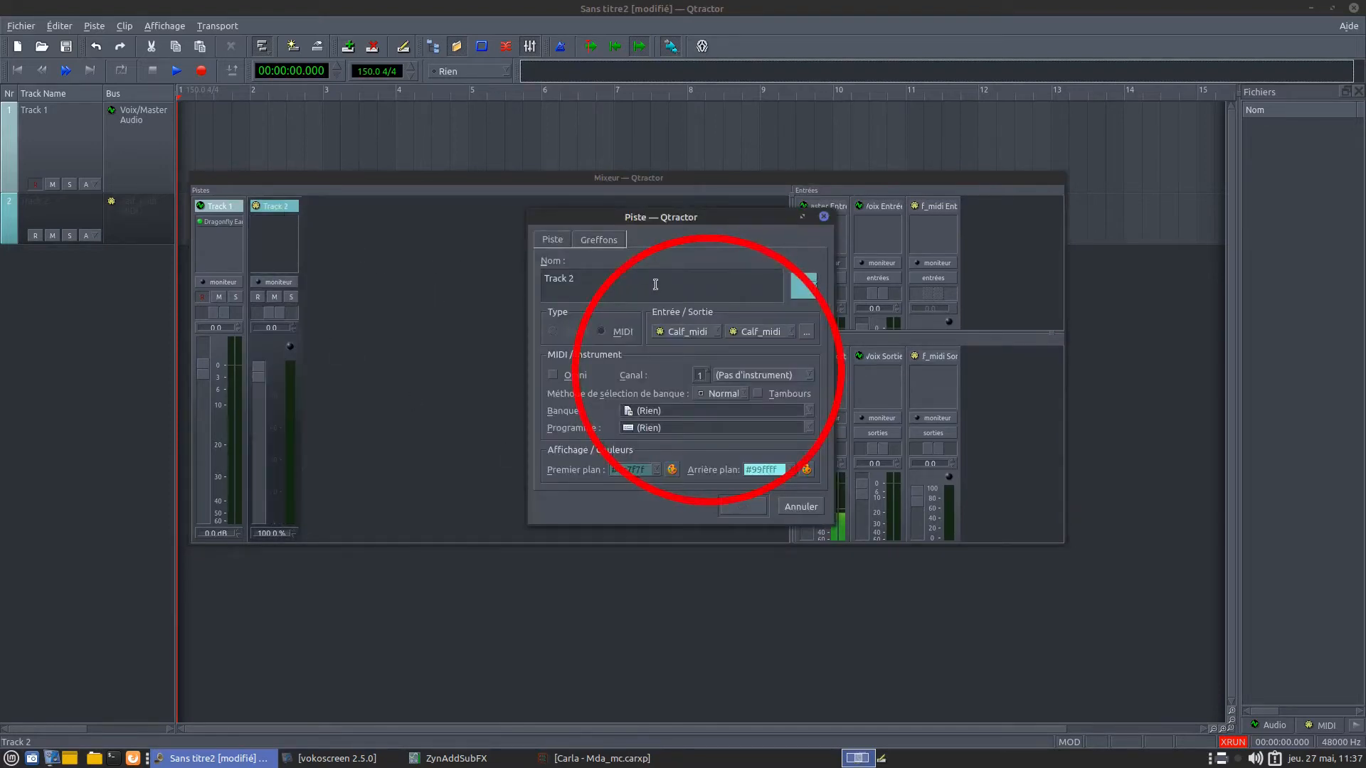
text(Clav)
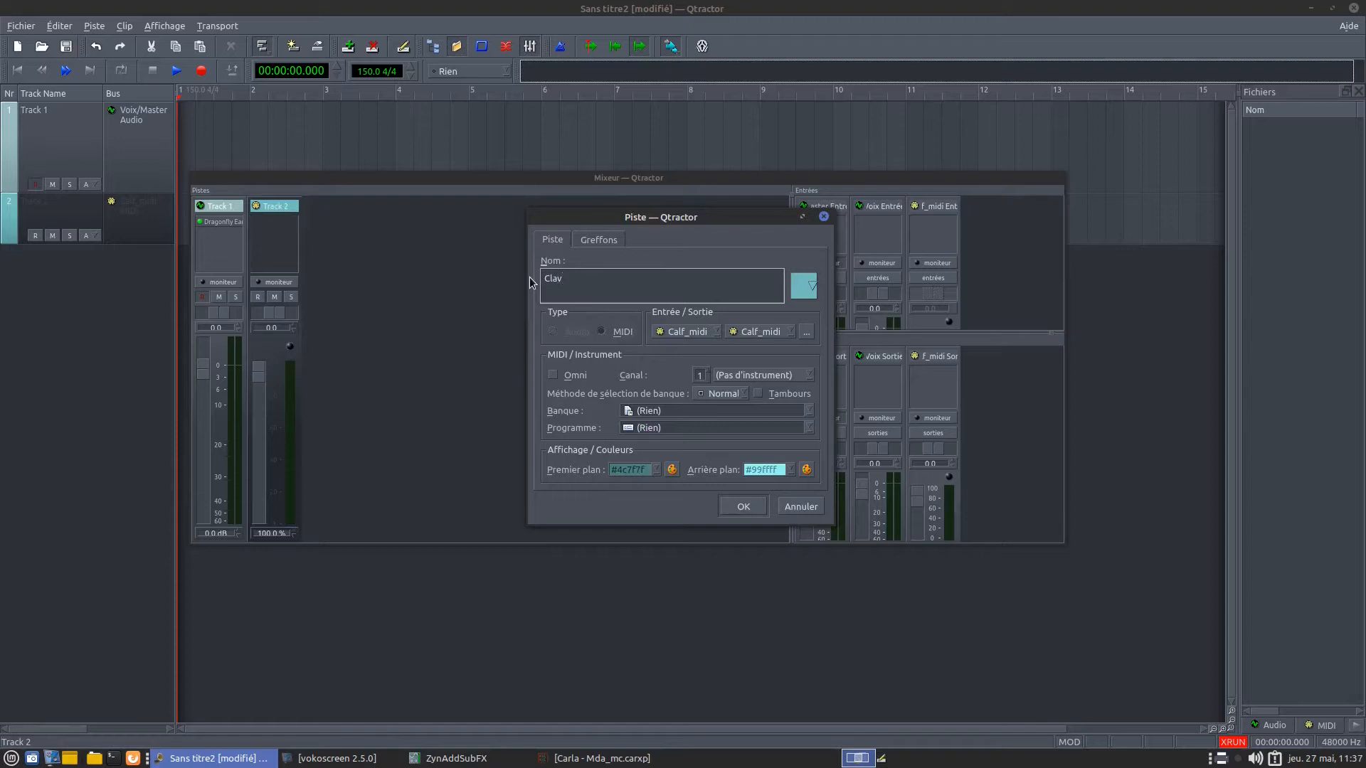
click(747, 516)
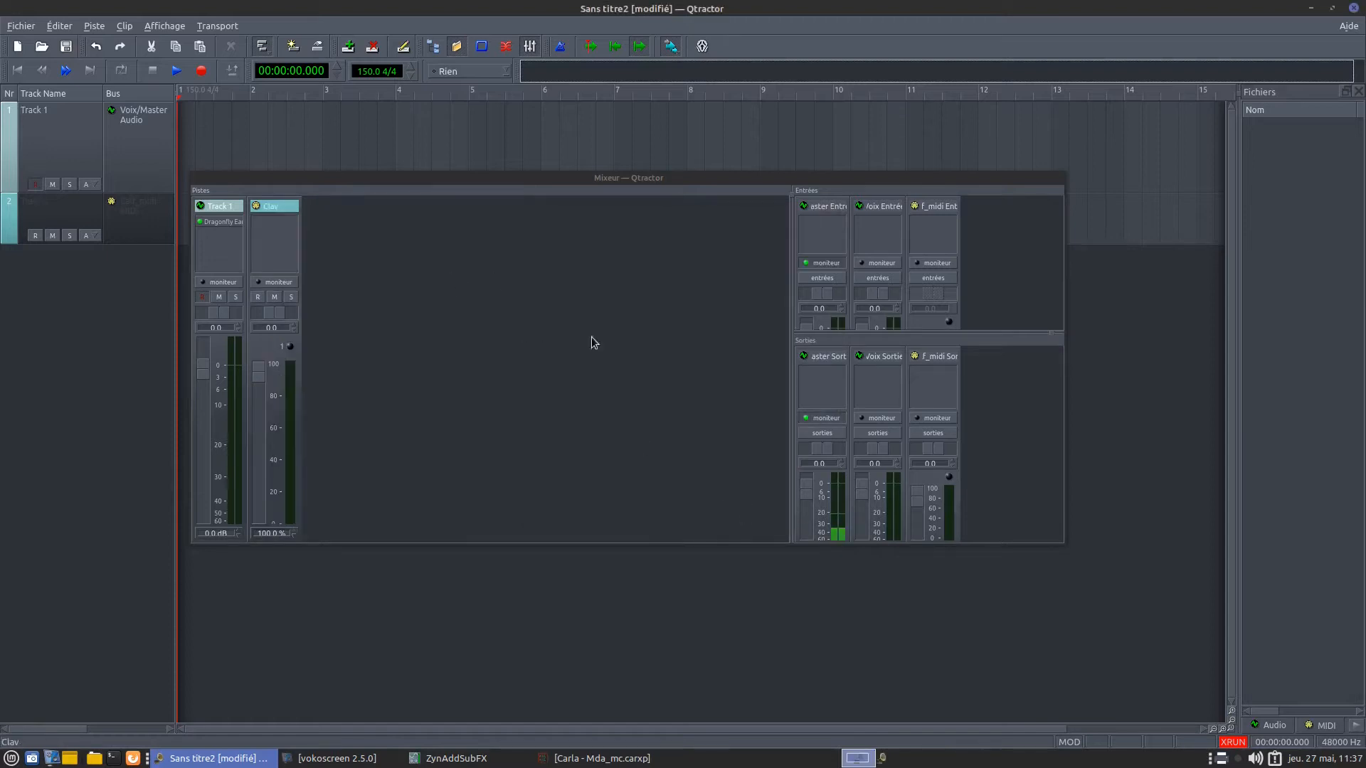
click(948, 363)
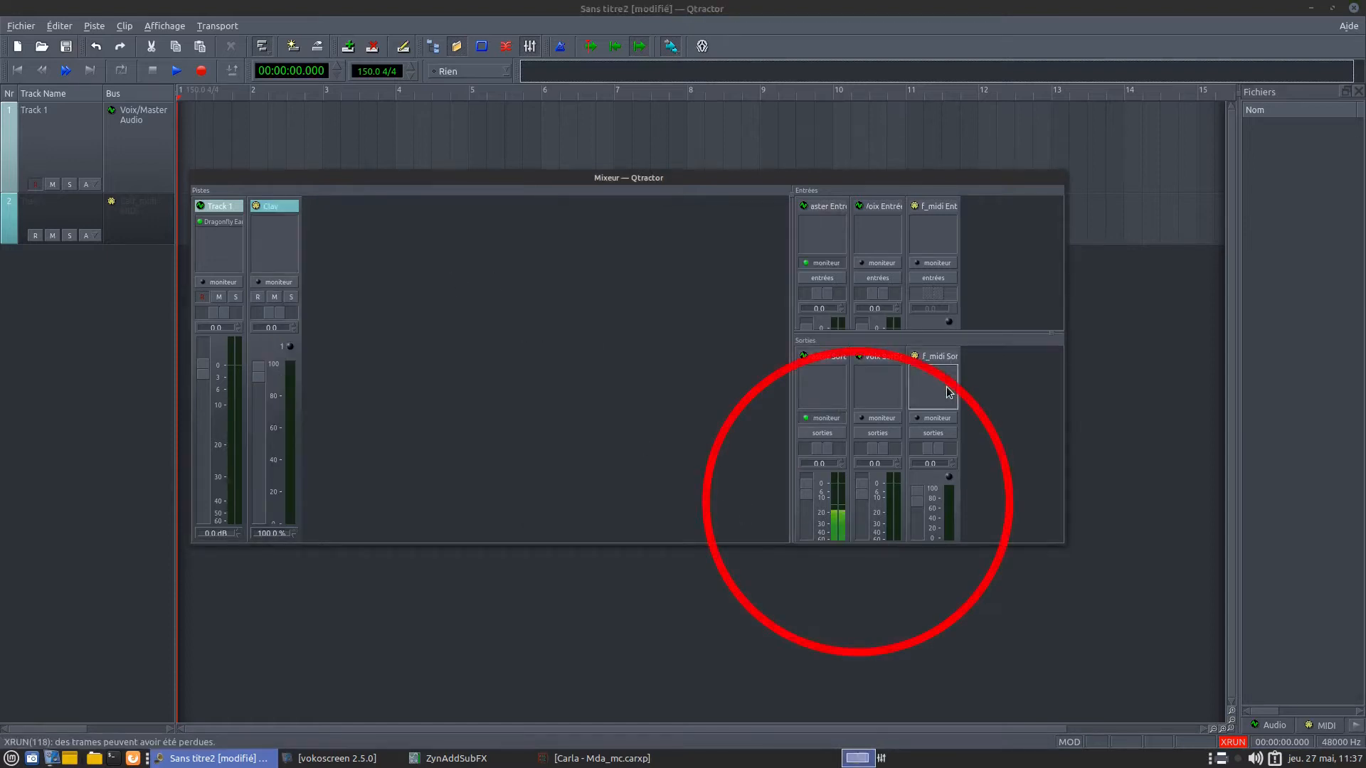
double_click(943, 367)
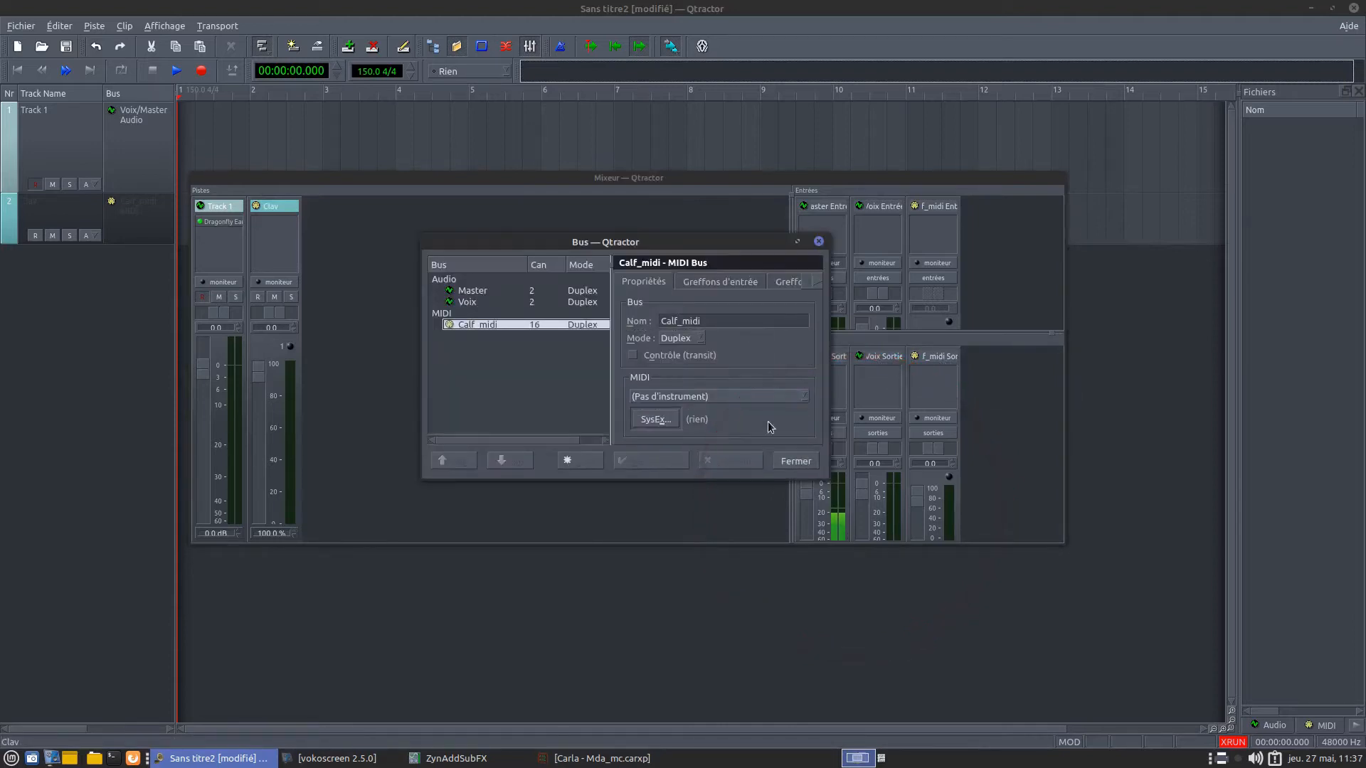
click(798, 461)
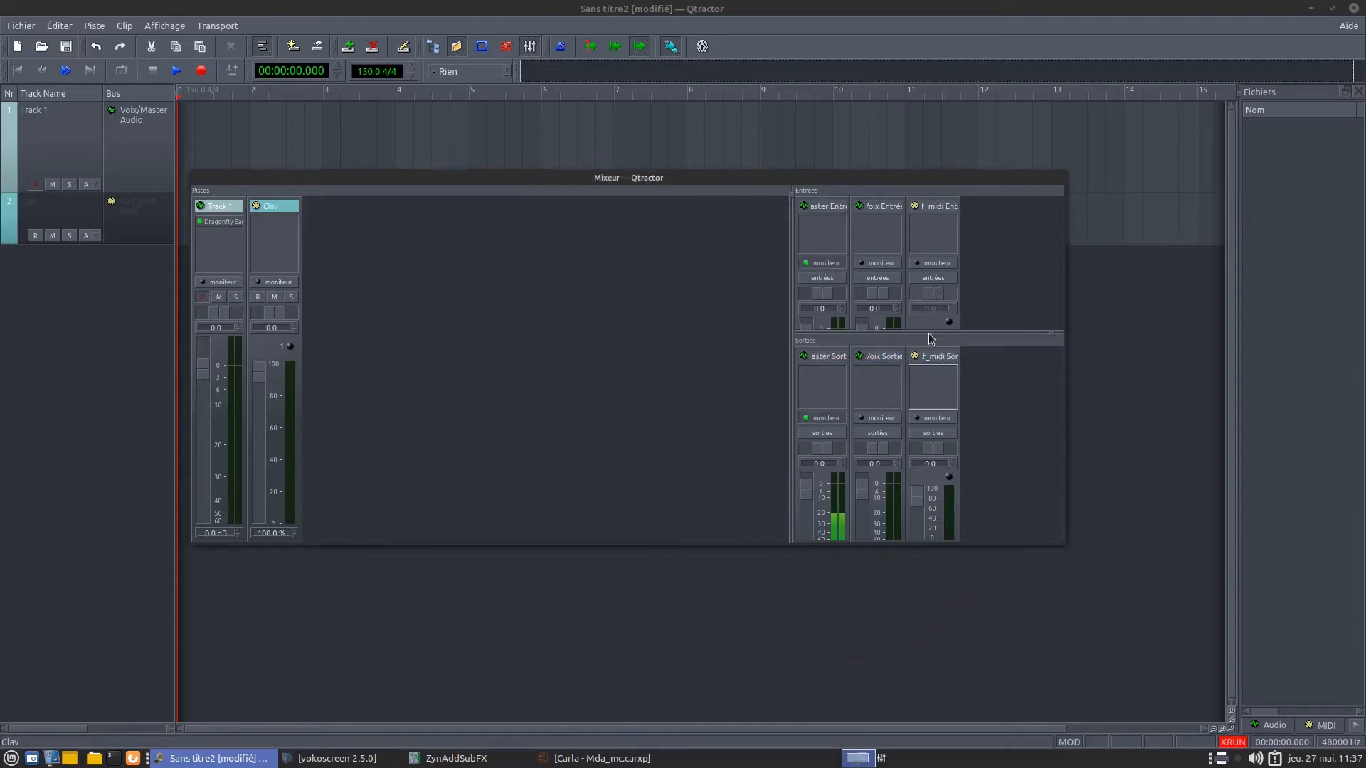
Step: Insert the LV2 plugin Calf Fluidsynth on the Calf_midi output bus in the mixer
right_click(931, 376)
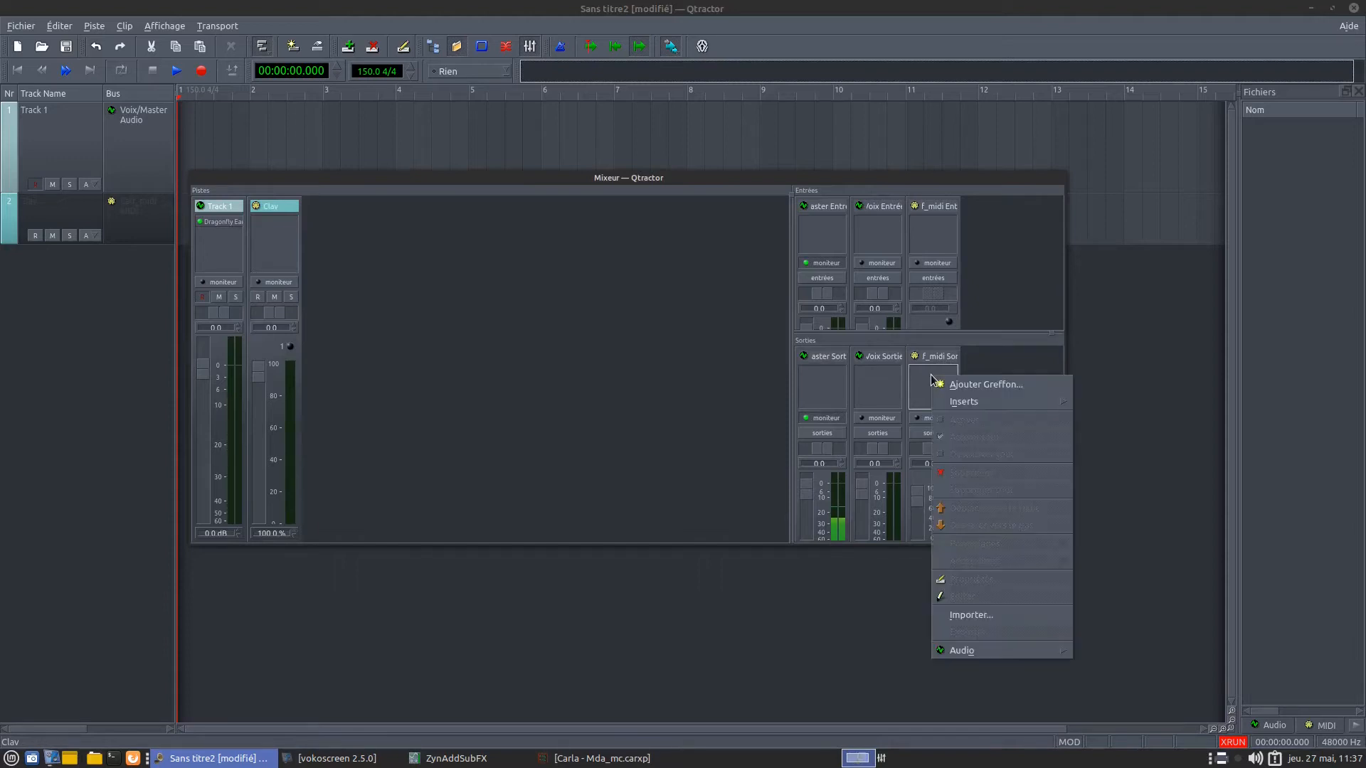
click(1021, 384)
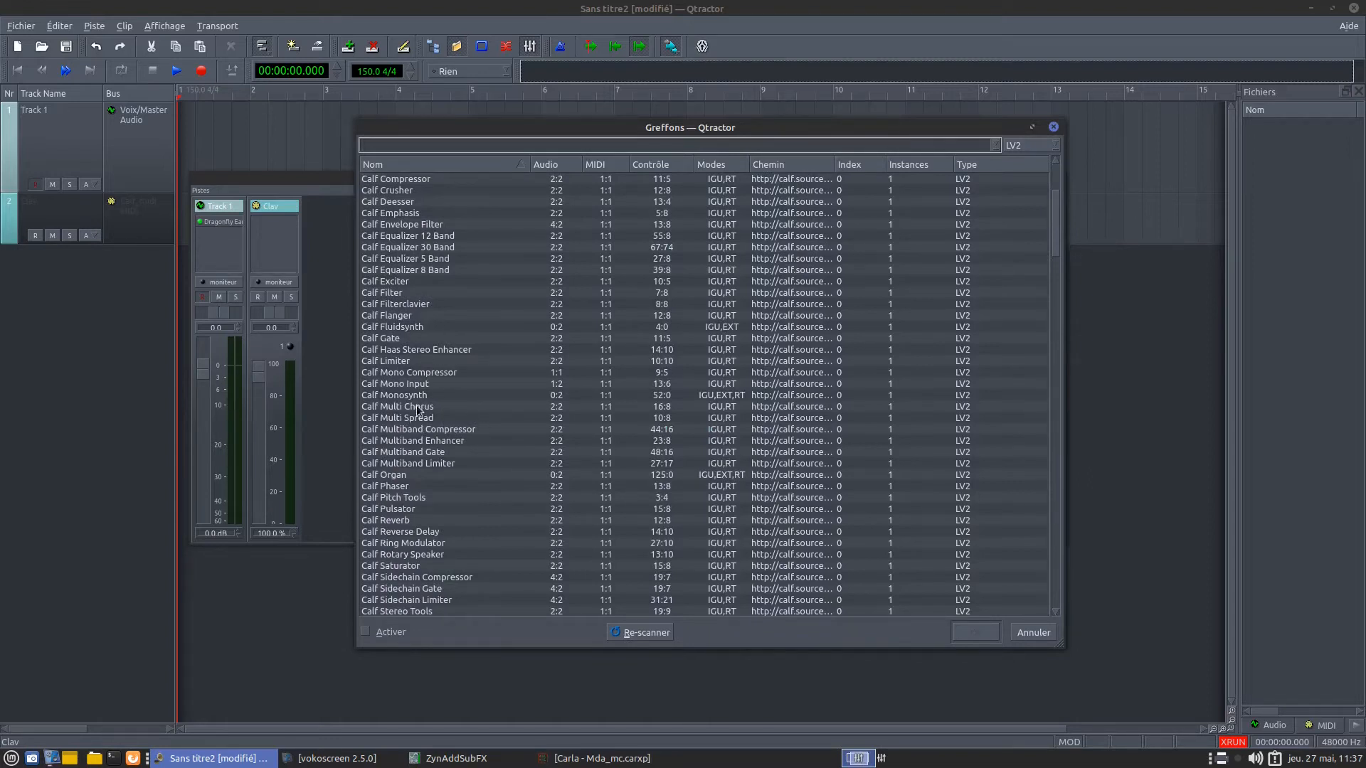
scroll(432, 352, up, 2)
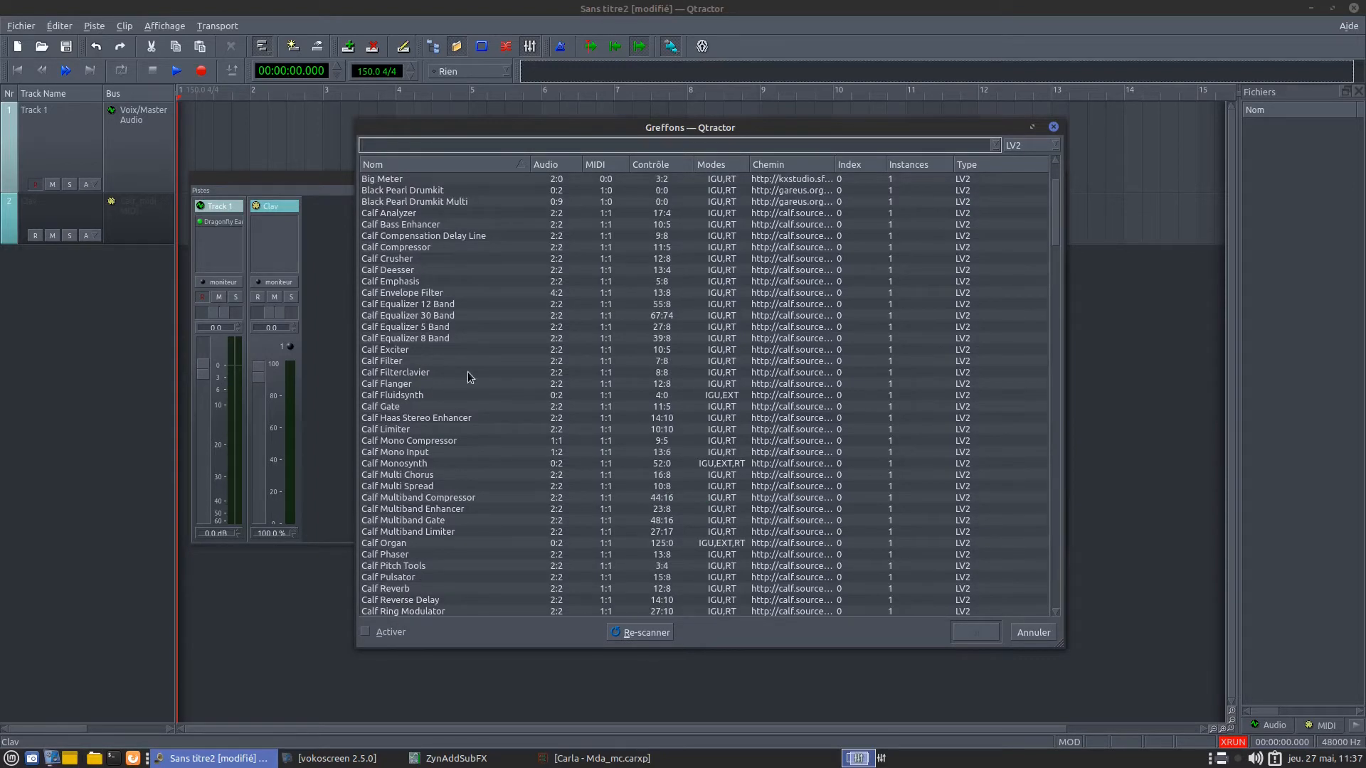
double_click(403, 396)
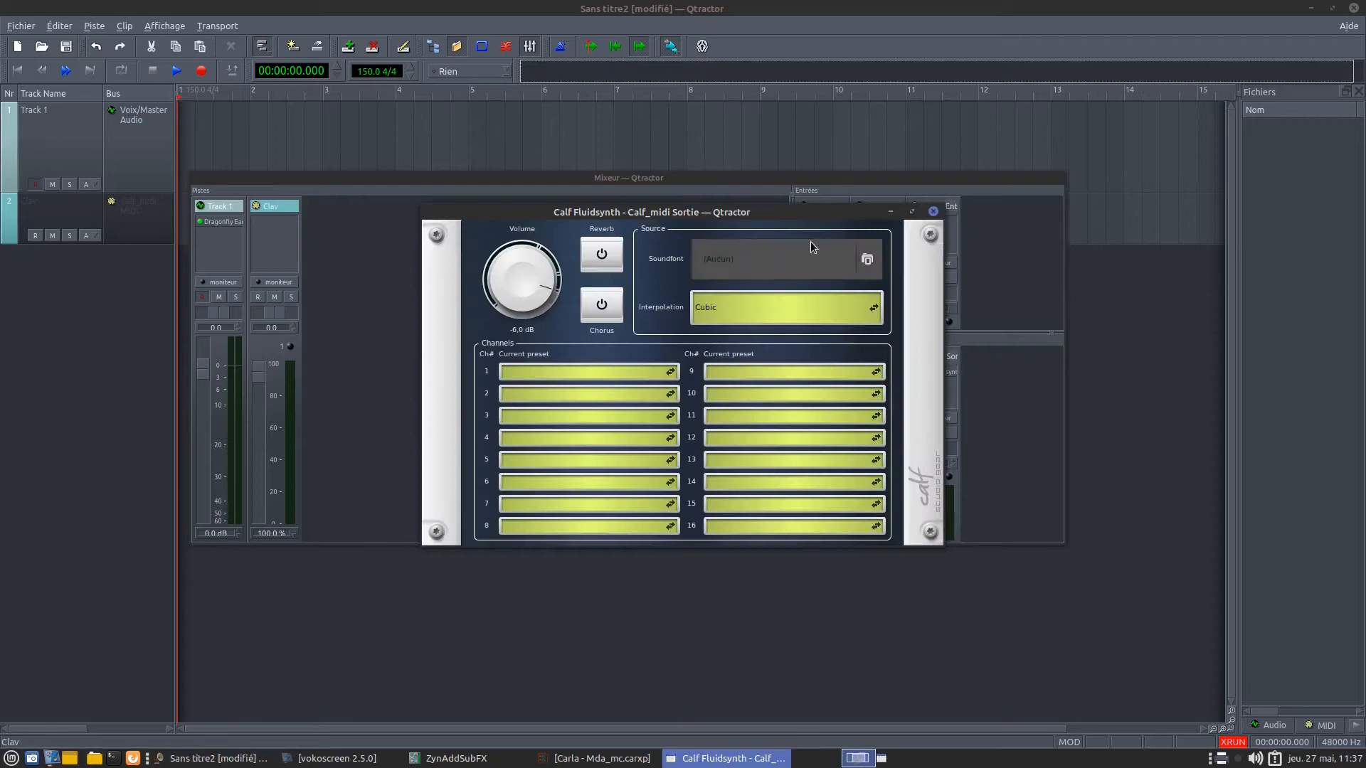
Step: Keep the Calf Fluidsynth window always in the foreground and activate the plugin on the Calf_midi output bus
drag(833, 217, 930, 442)
right_click(930, 441)
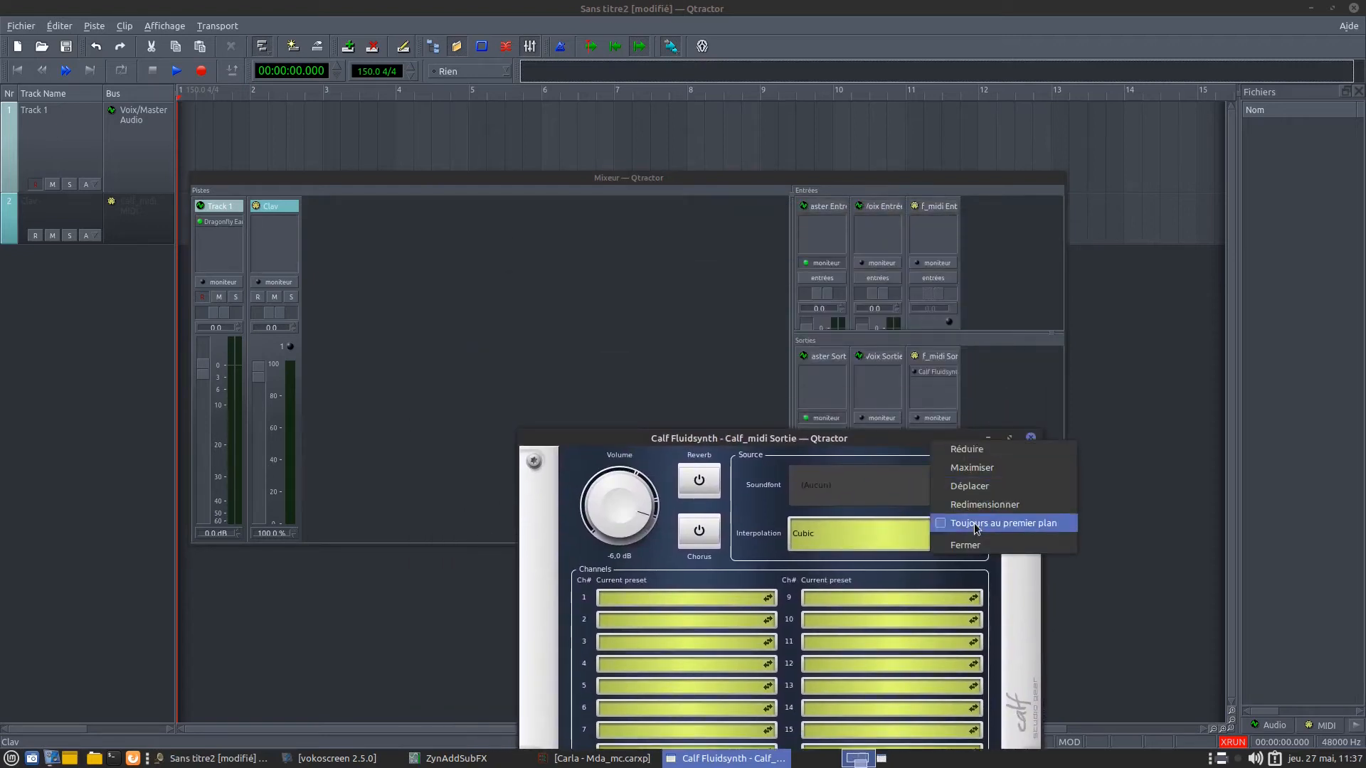
click(978, 525)
click(918, 372)
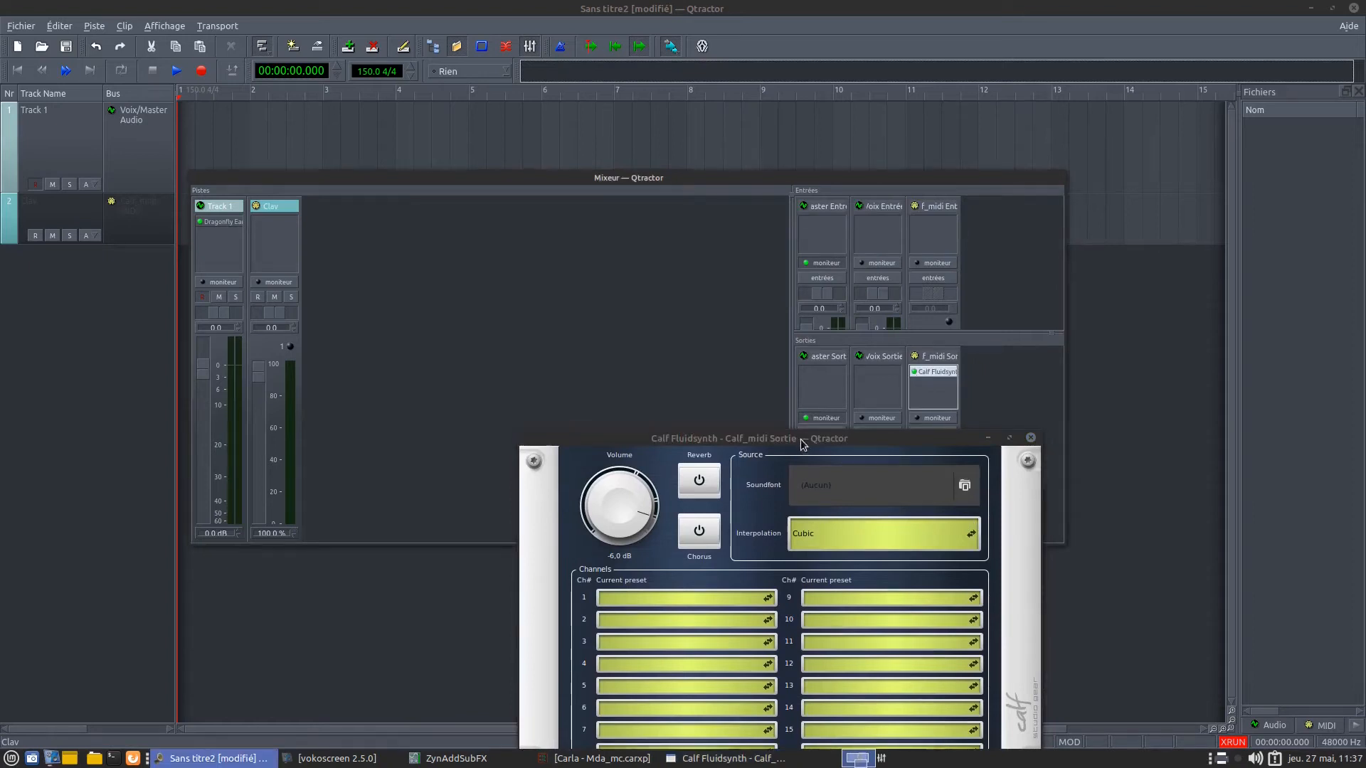
Step: Start choosing a soundfont for Calf Fluidsynth and browse to the usr/share folder of the file system
drag(799, 439, 878, 147)
click(1043, 192)
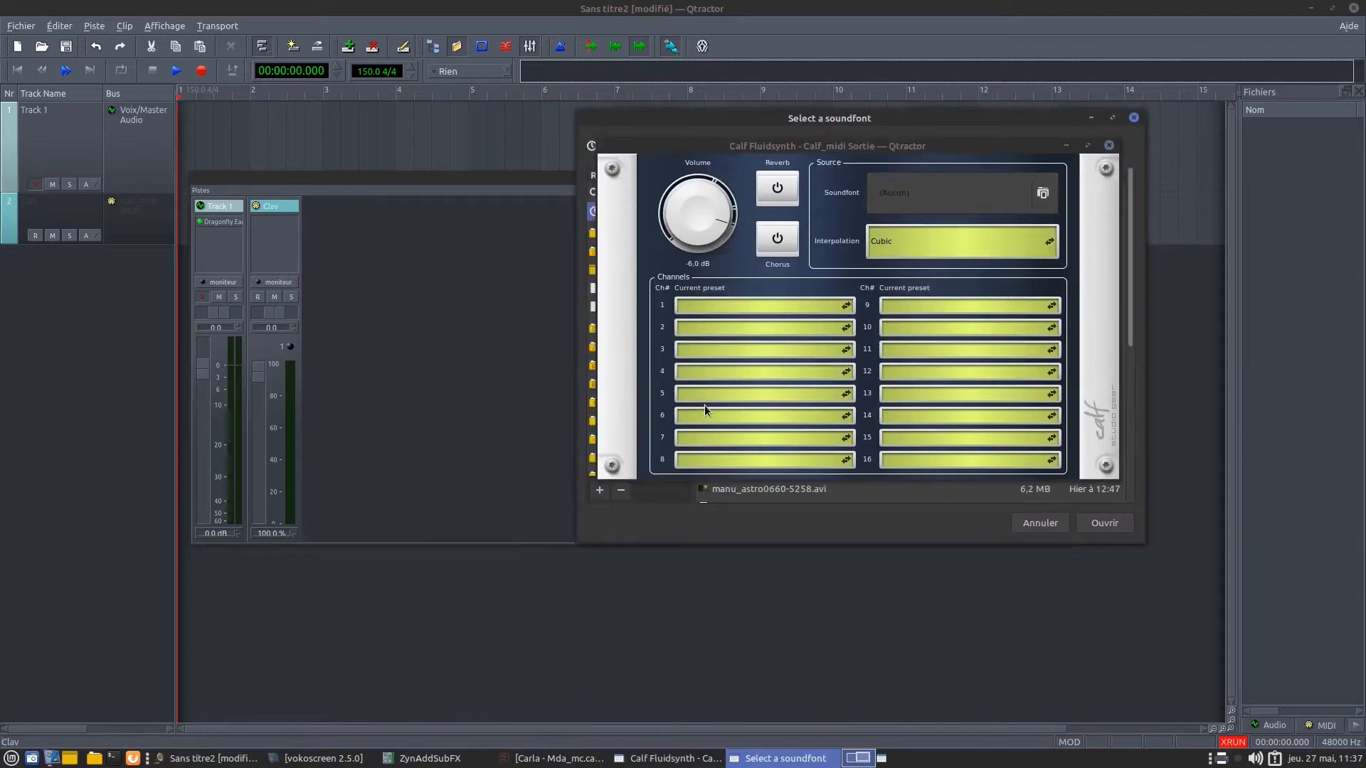
drag(847, 144, 269, 162)
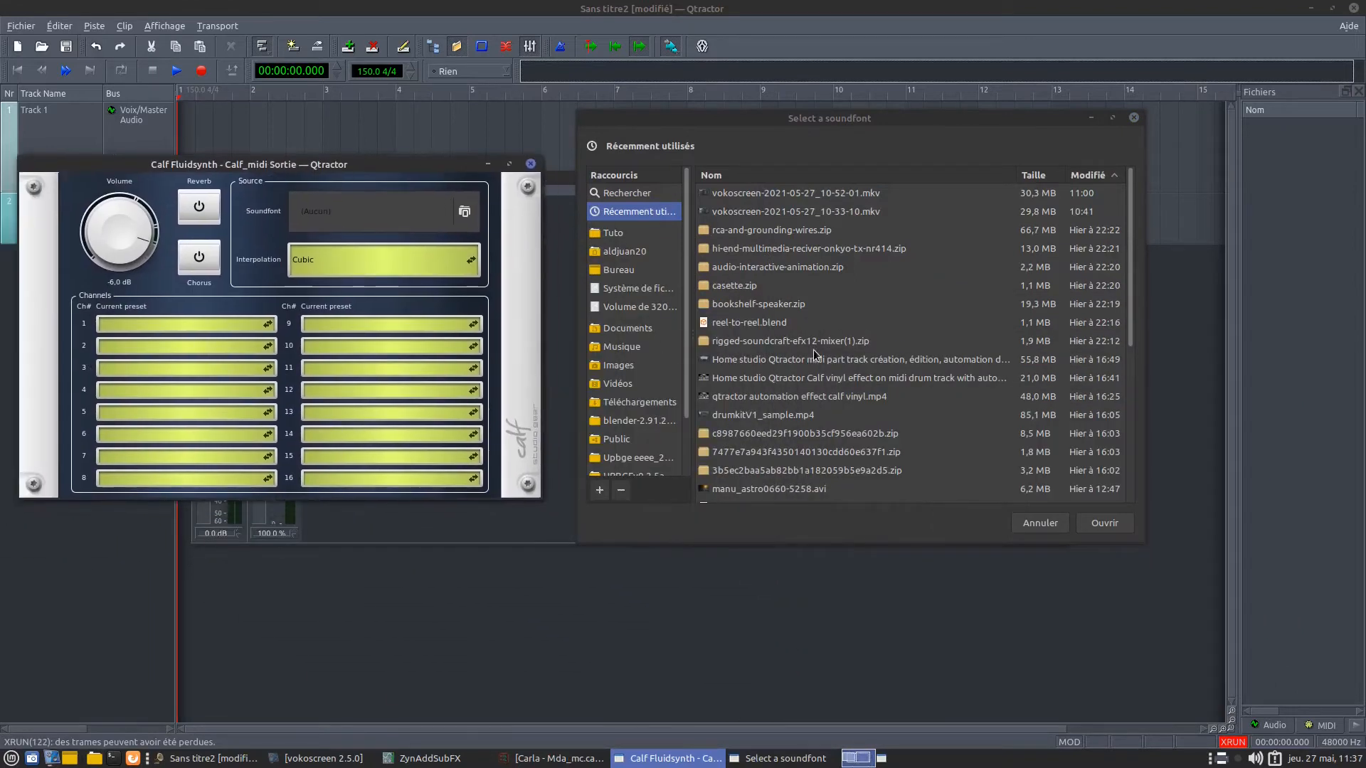
click(626, 288)
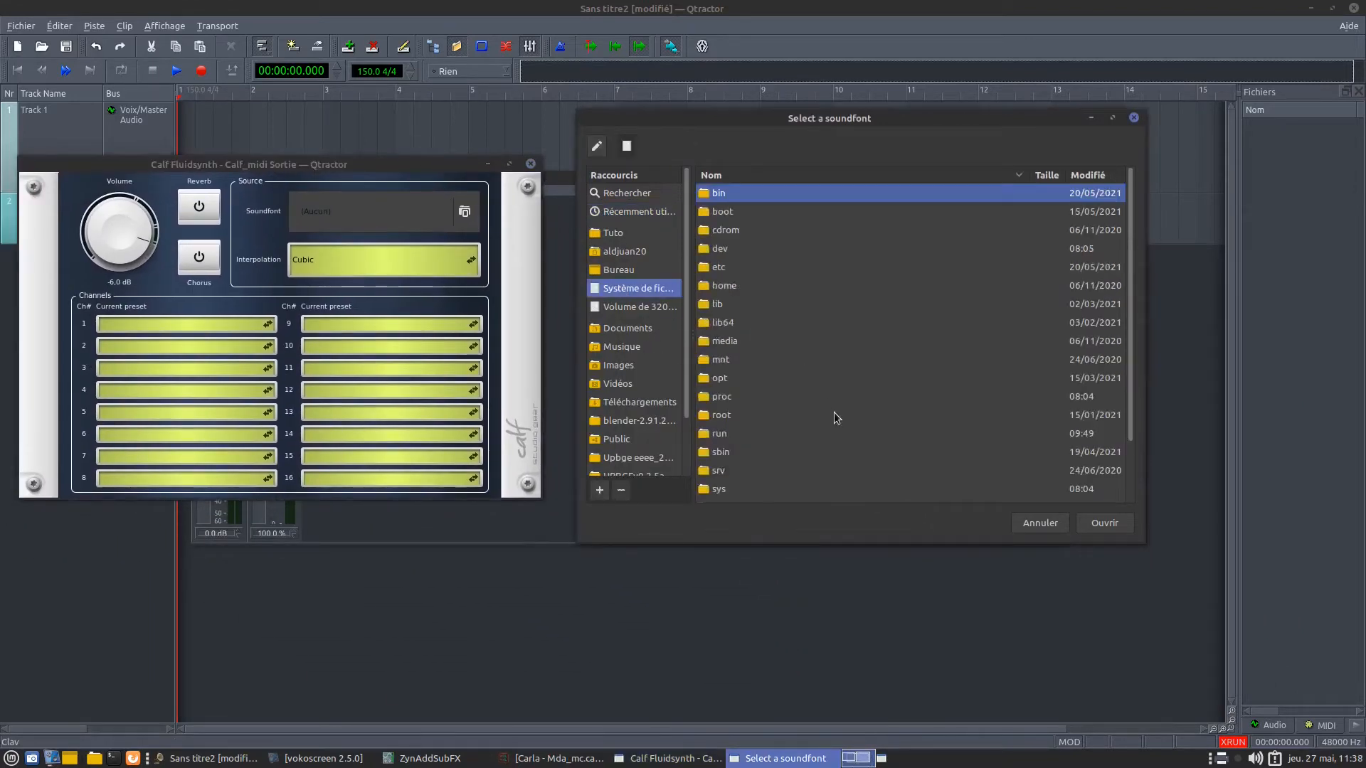
double_click(720, 459)
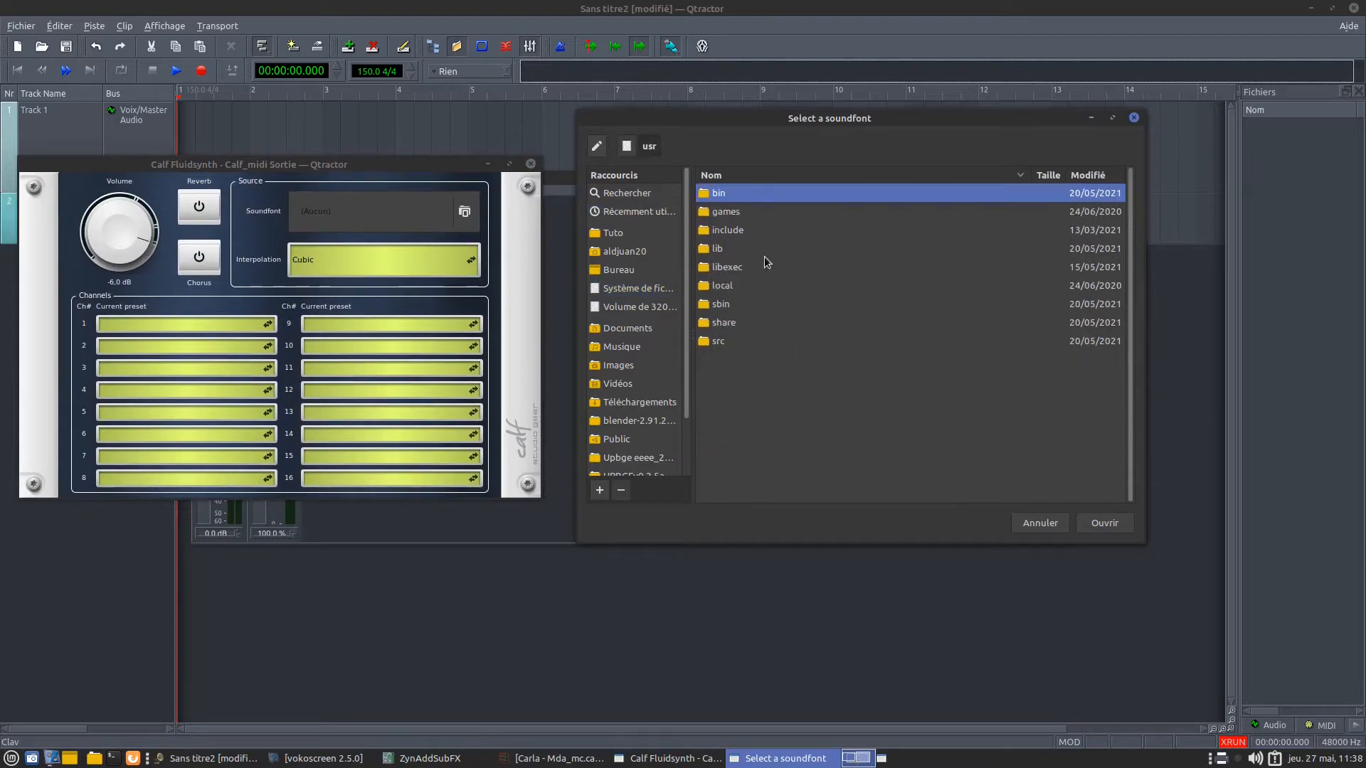
double_click(733, 321)
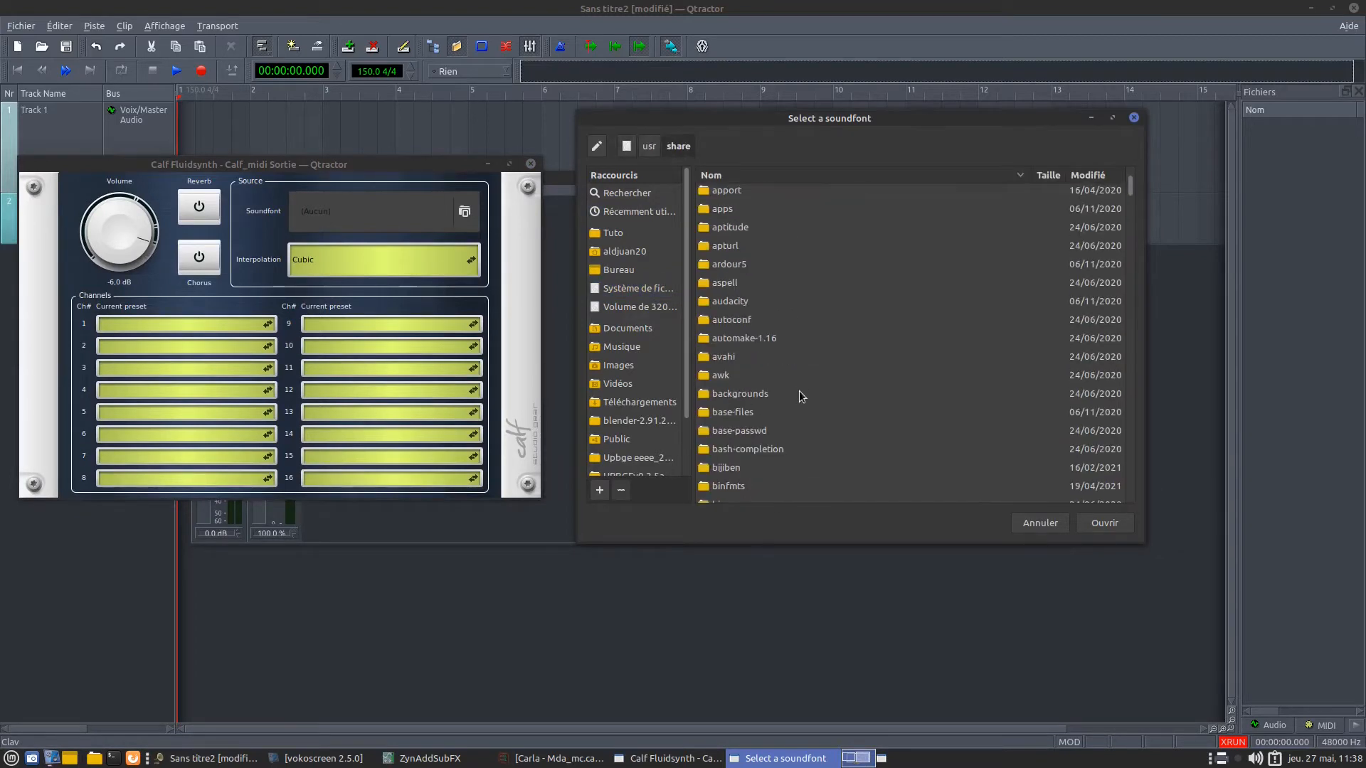
Step: Find and open the mscore3-3.2 folder inside usr/share
scroll(799, 393, down, 10)
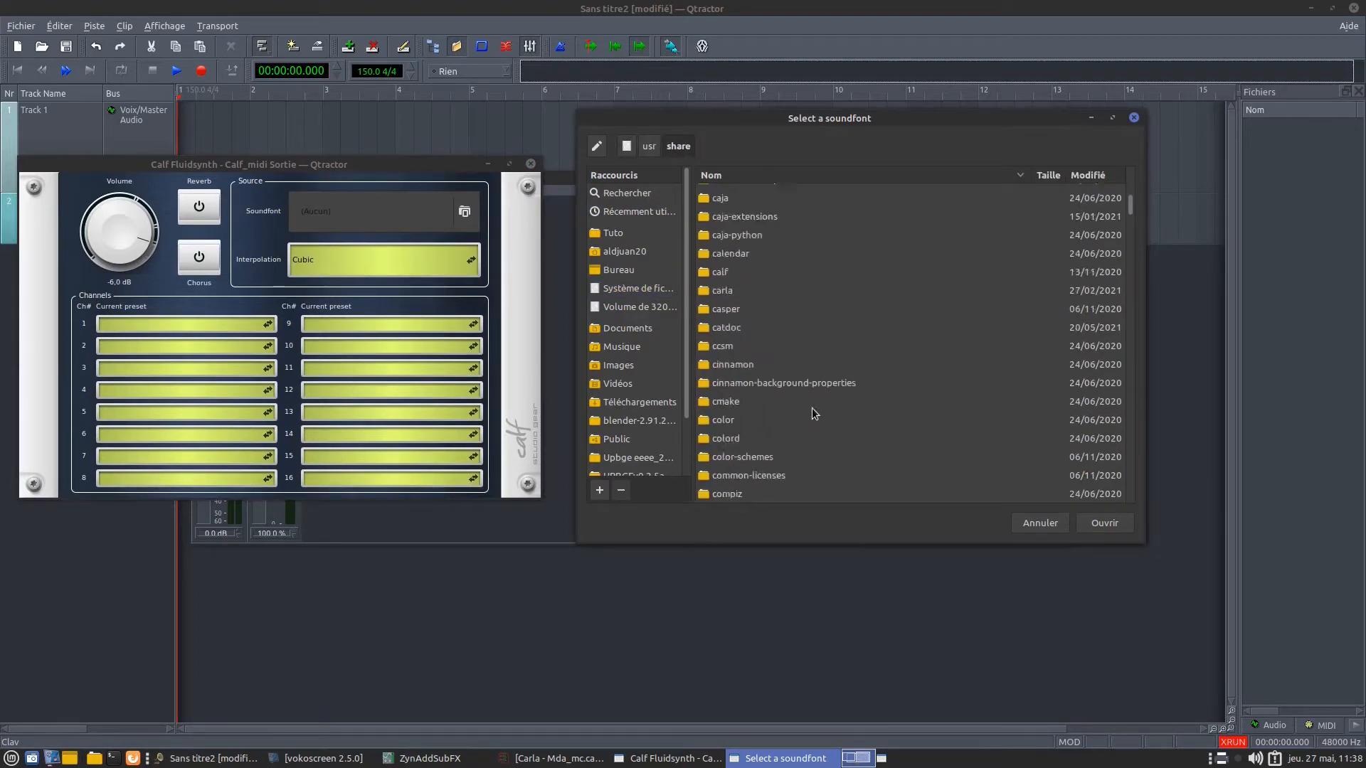
scroll(814, 412, down, 8)
scroll(815, 412, down, 6)
scroll(815, 412, down, 9)
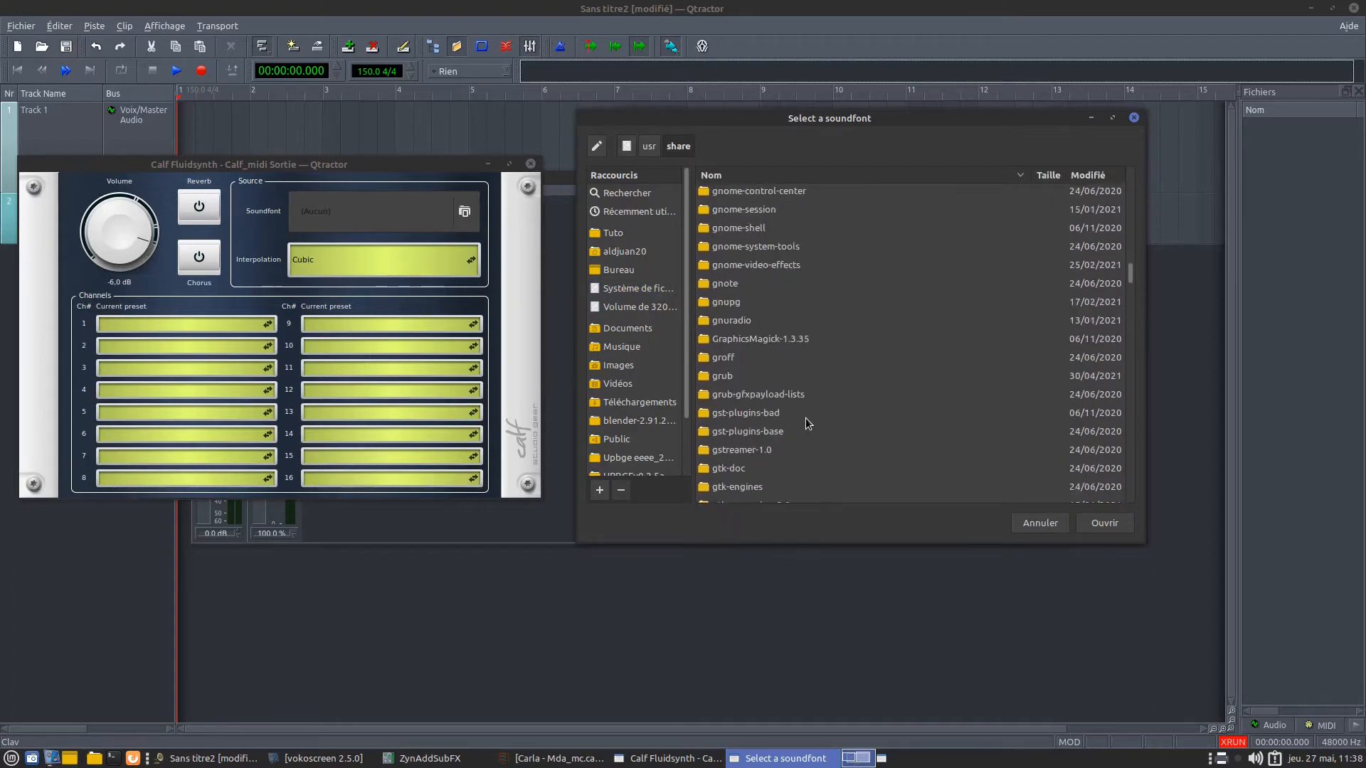
scroll(803, 420, down, 3)
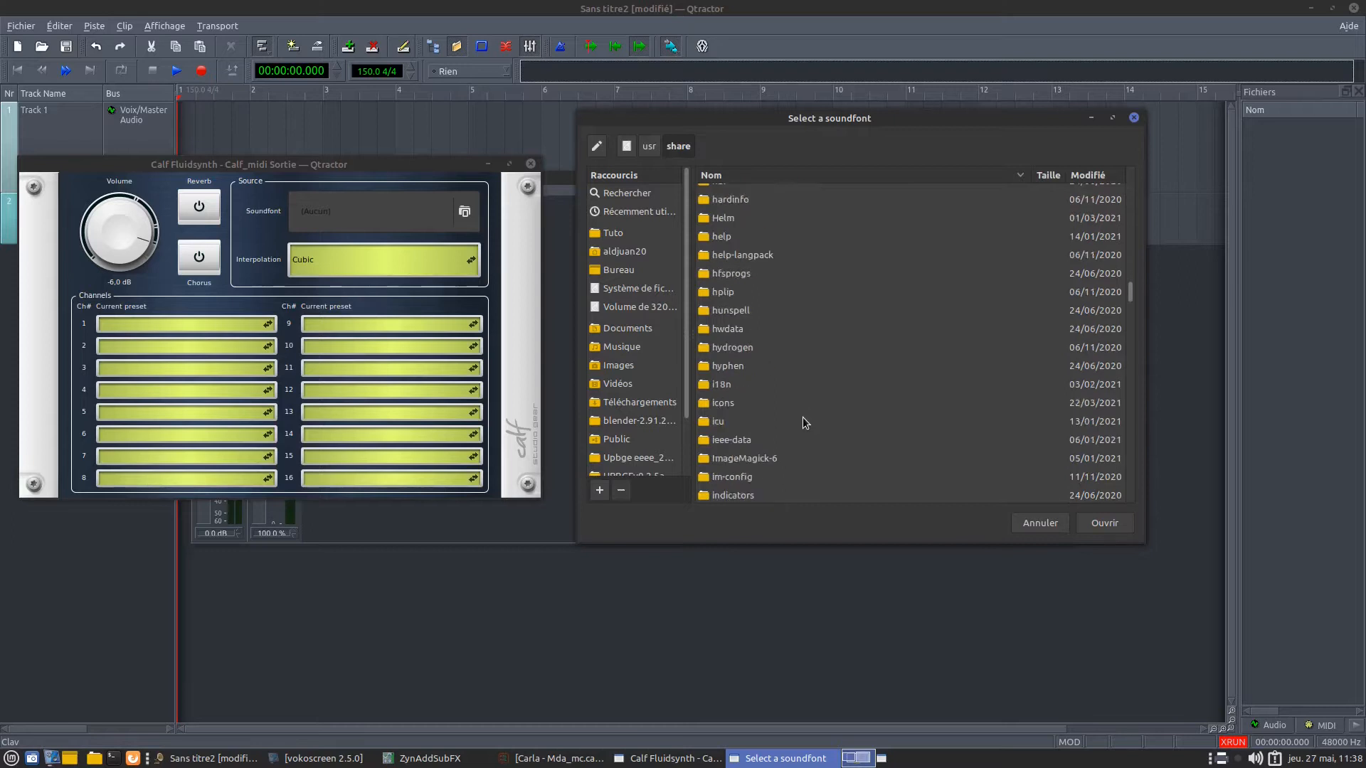
scroll(802, 419, down, 5)
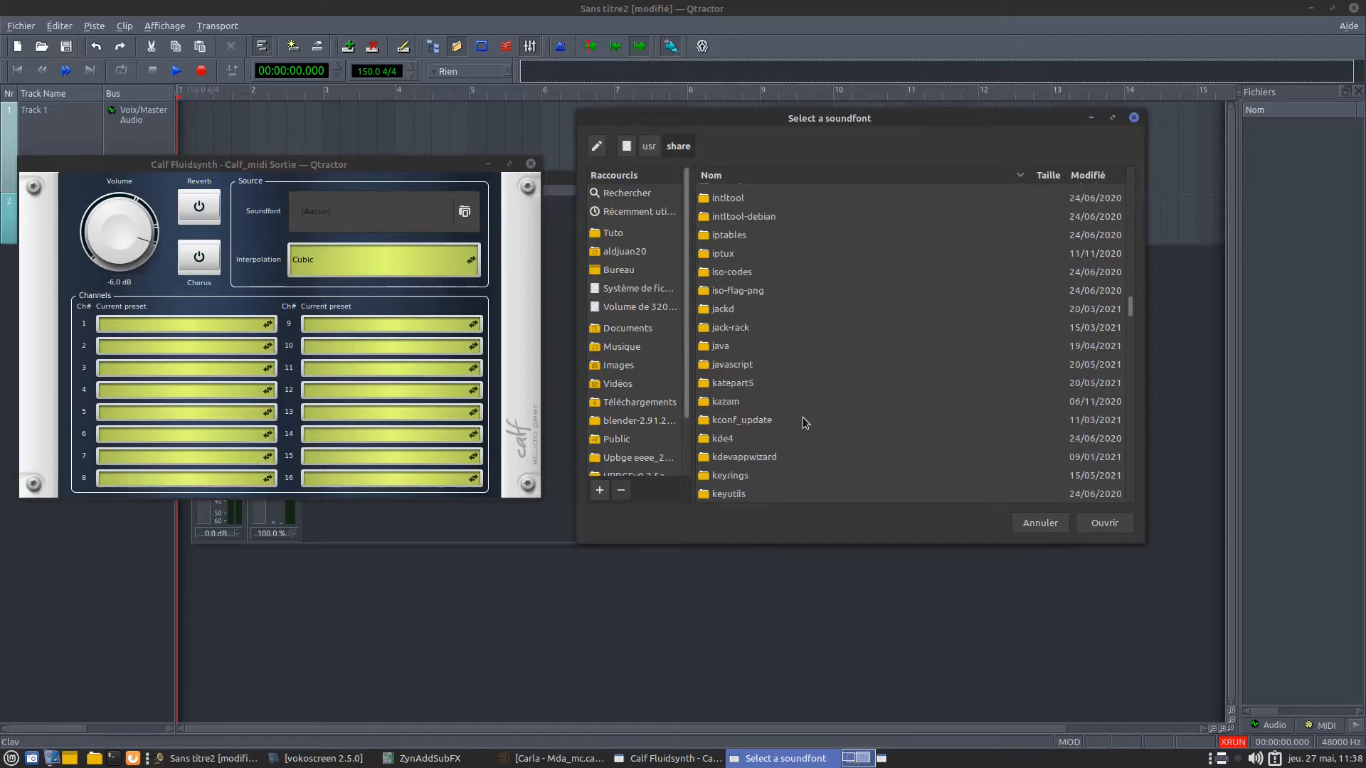
scroll(802, 416, down, 5)
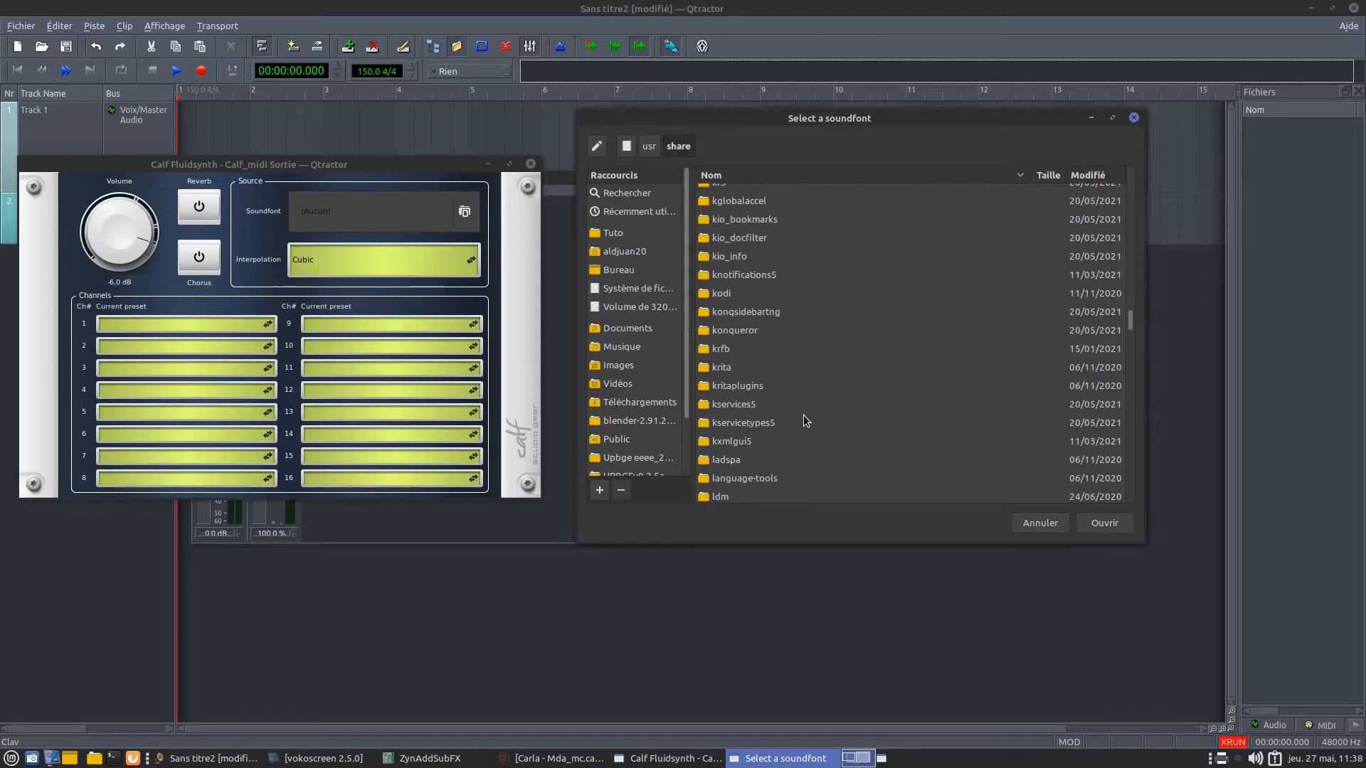
scroll(803, 416, down, 6)
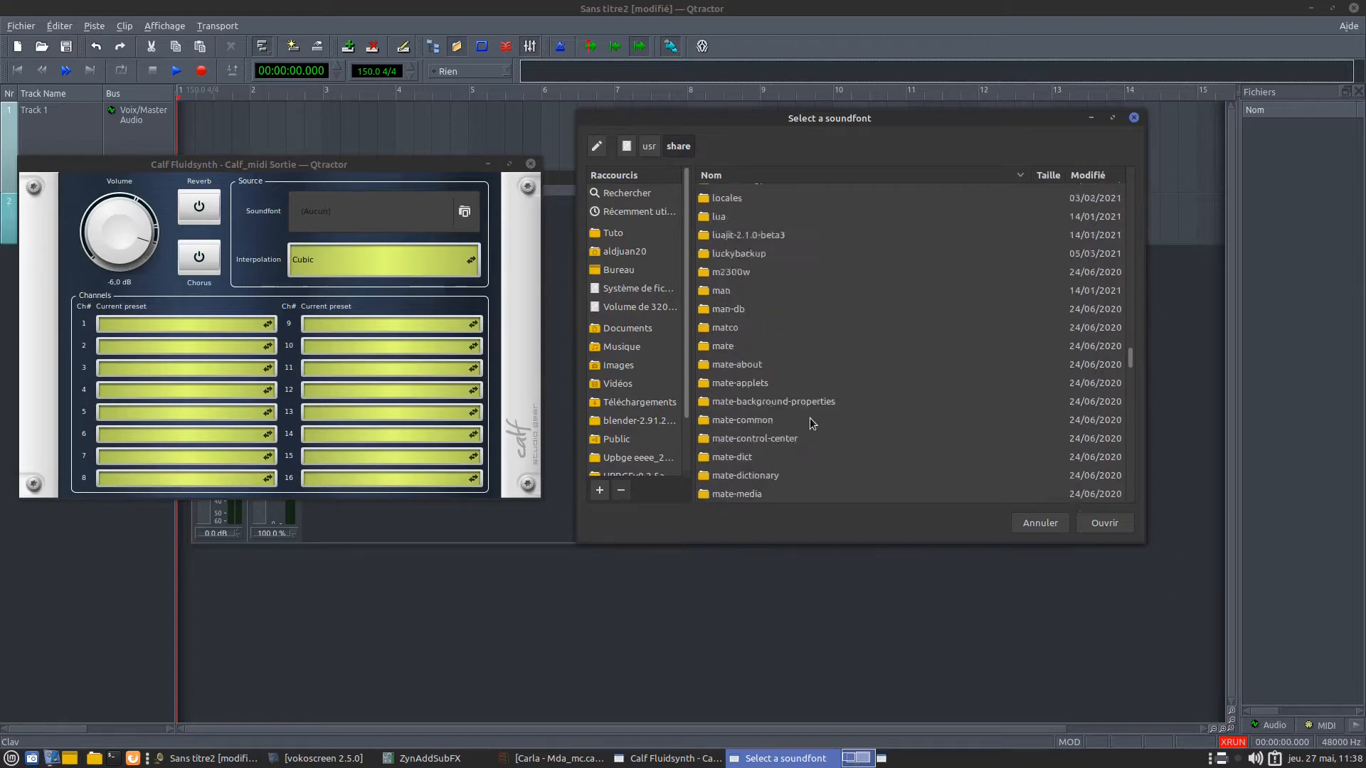
scroll(809, 418, down, 4)
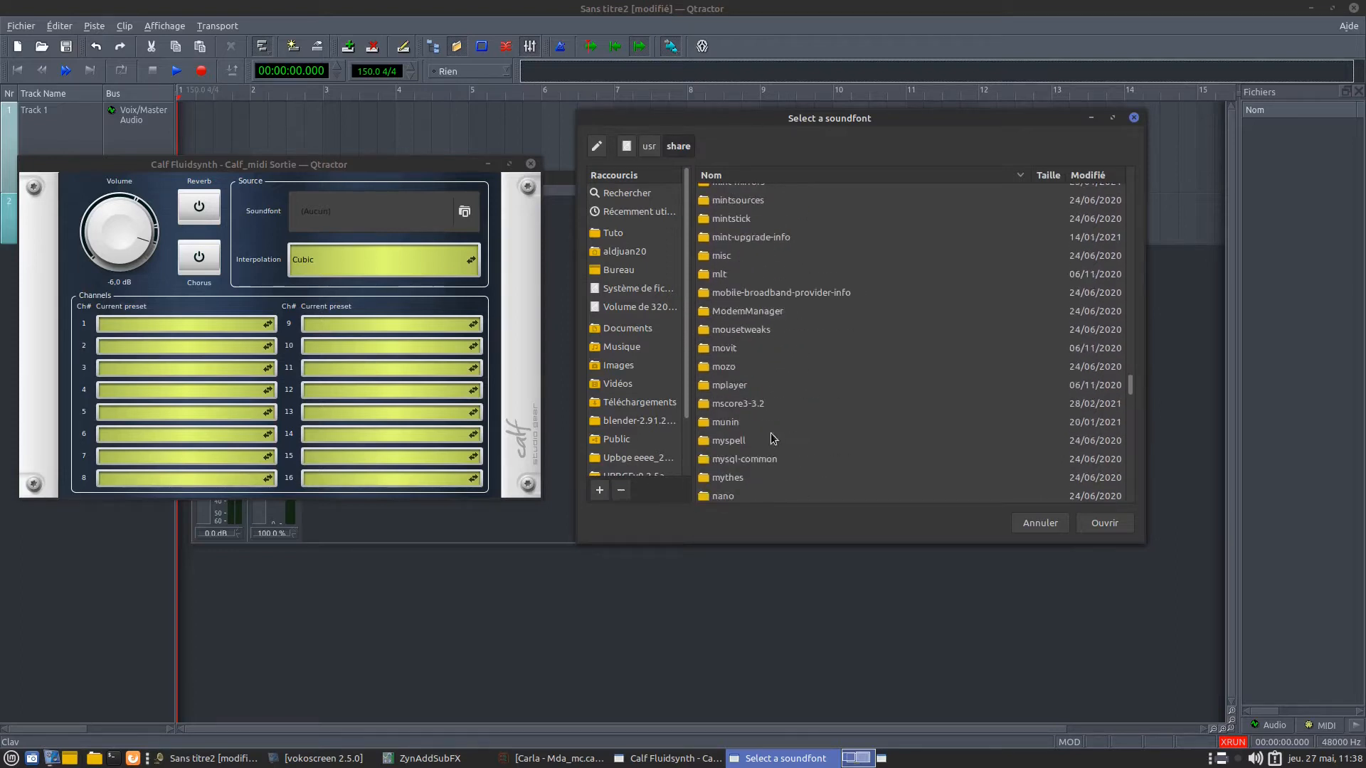
scroll(754, 297, up, 2)
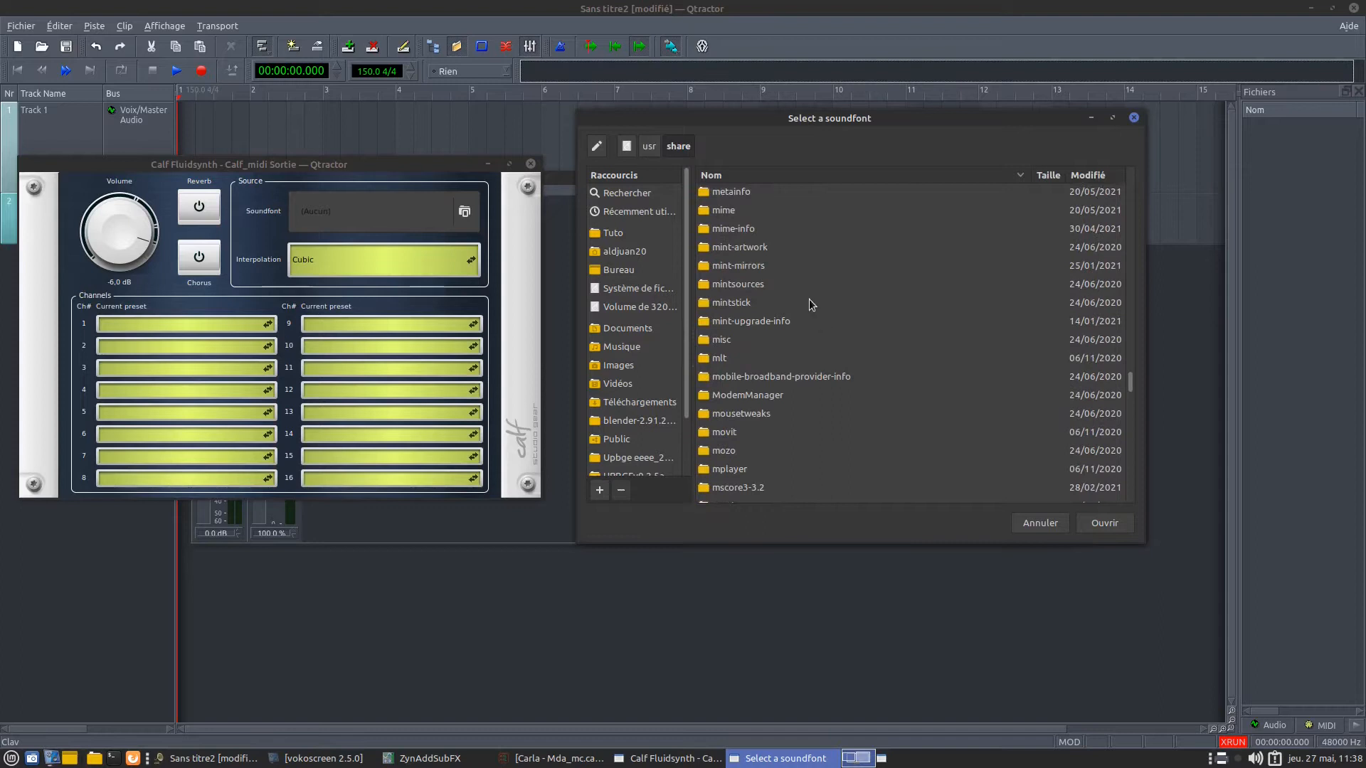
scroll(843, 343, down, 3)
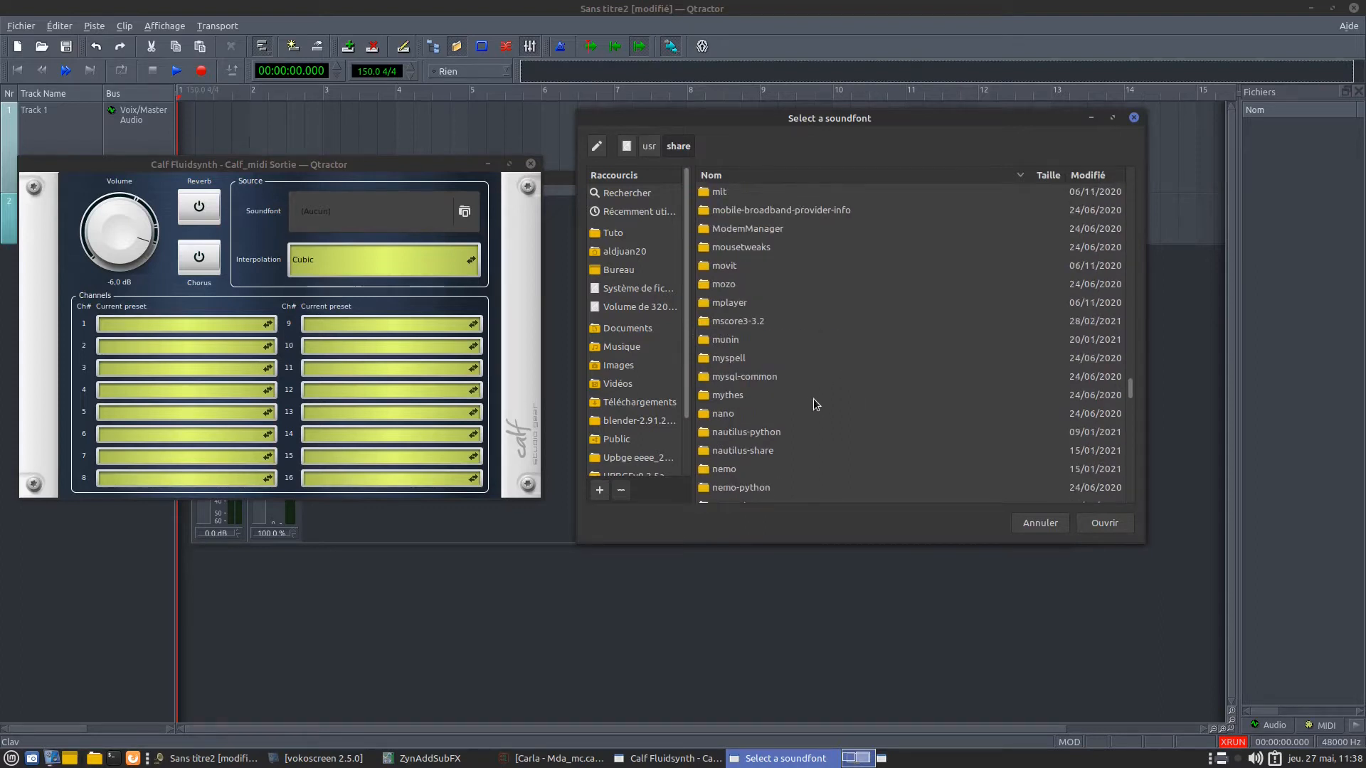
scroll(813, 398, down, 2)
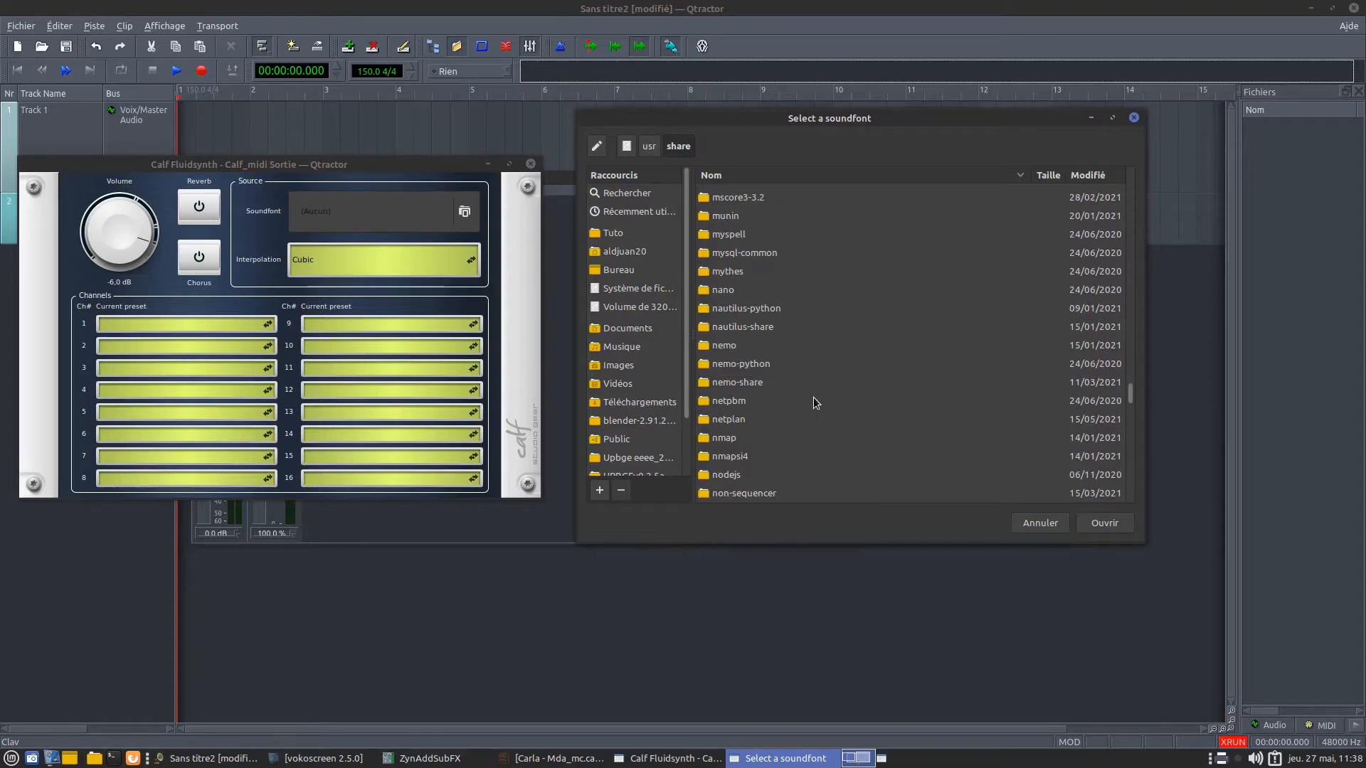
scroll(813, 398, up, 2)
double_click(735, 282)
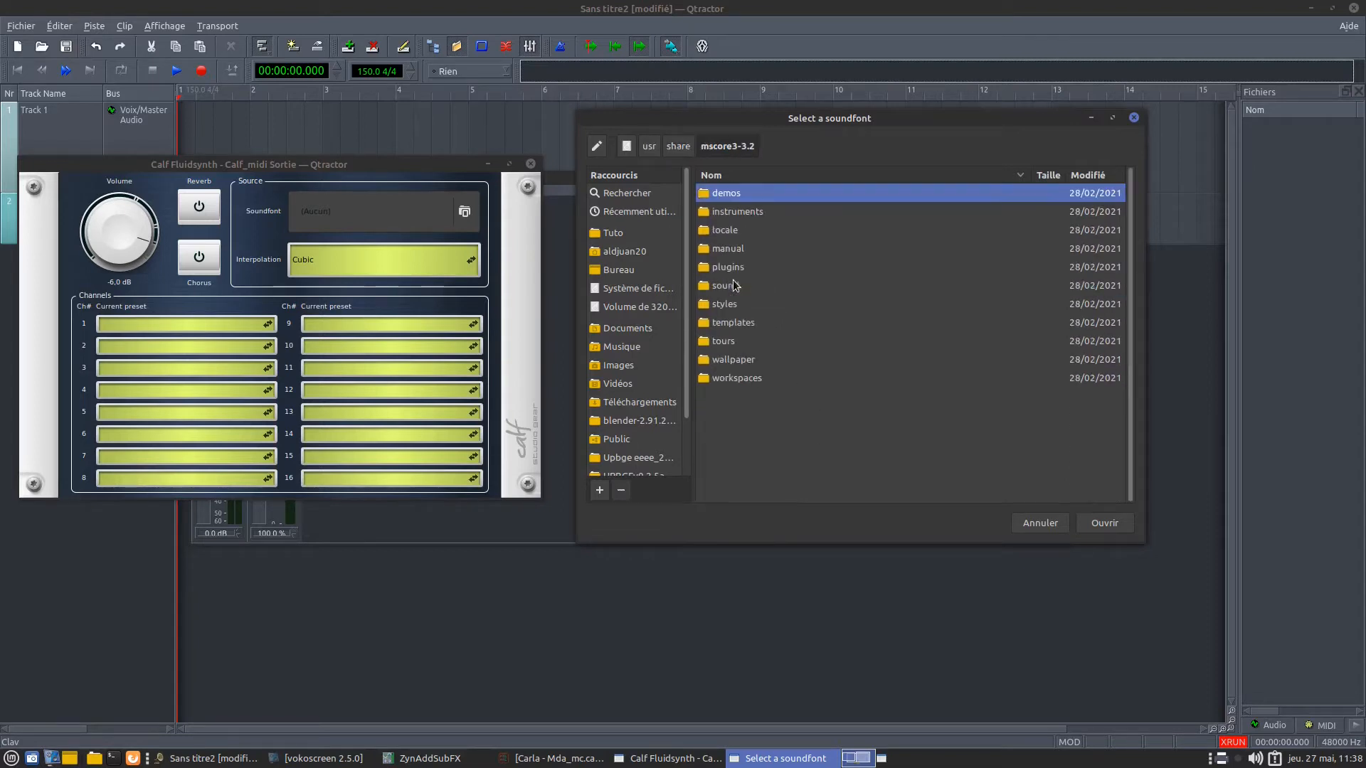
Step: Load the soundfont FluidR3_GM.sf2 from the sound/sf2 folder into Calf Fluidsynth
double_click(732, 287)
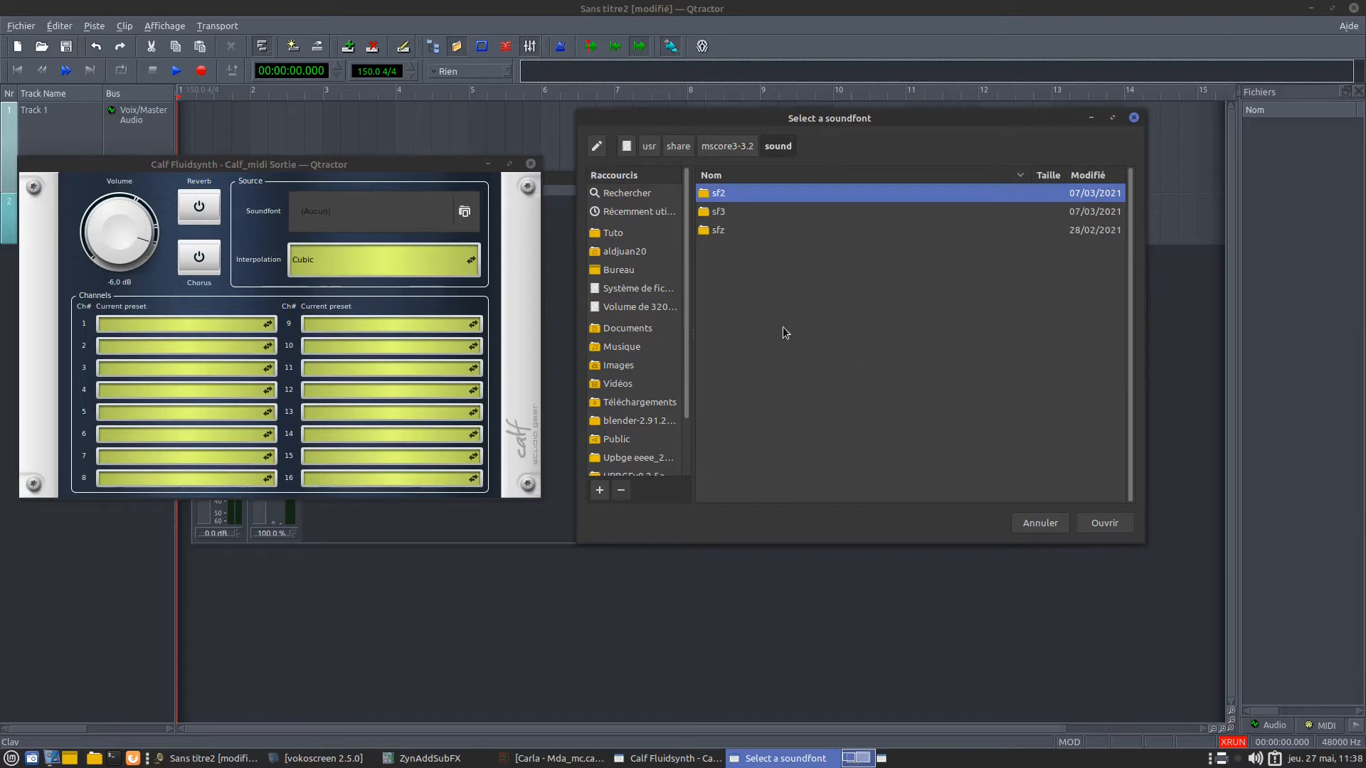
double_click(720, 196)
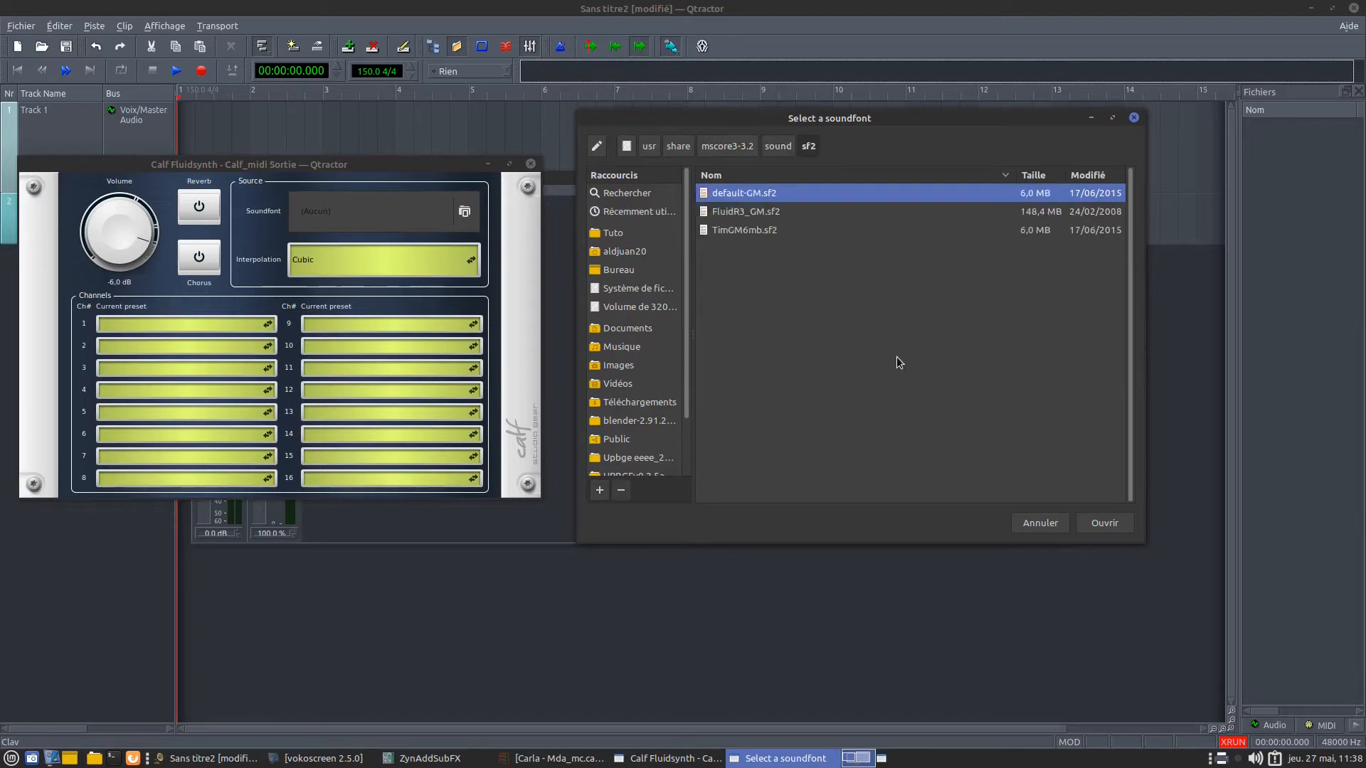
click(718, 211)
click(1104, 523)
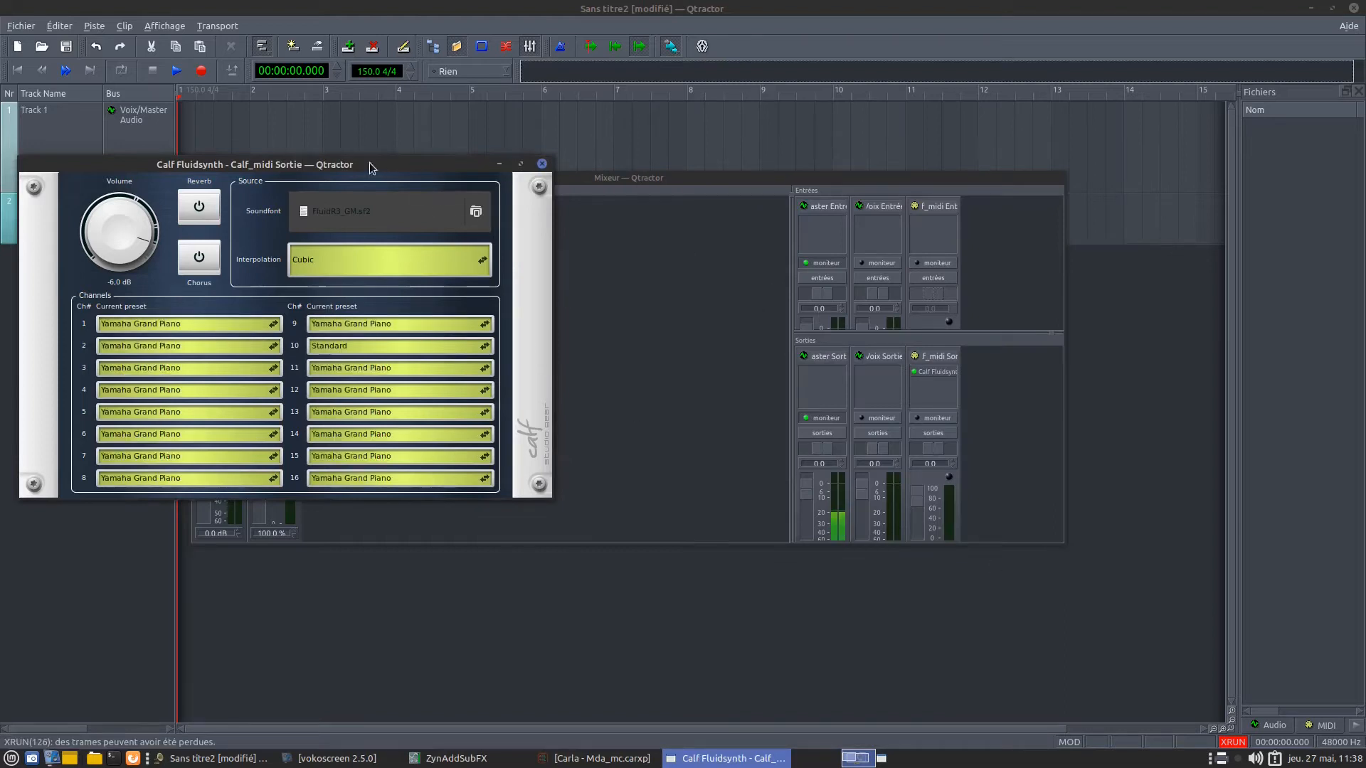
Step: Minimize the Calf Fluidsynth window, and move the mixer window below the track lanes
drag(426, 165, 679, 201)
click(752, 199)
drag(473, 192, 629, 337)
click(437, 354)
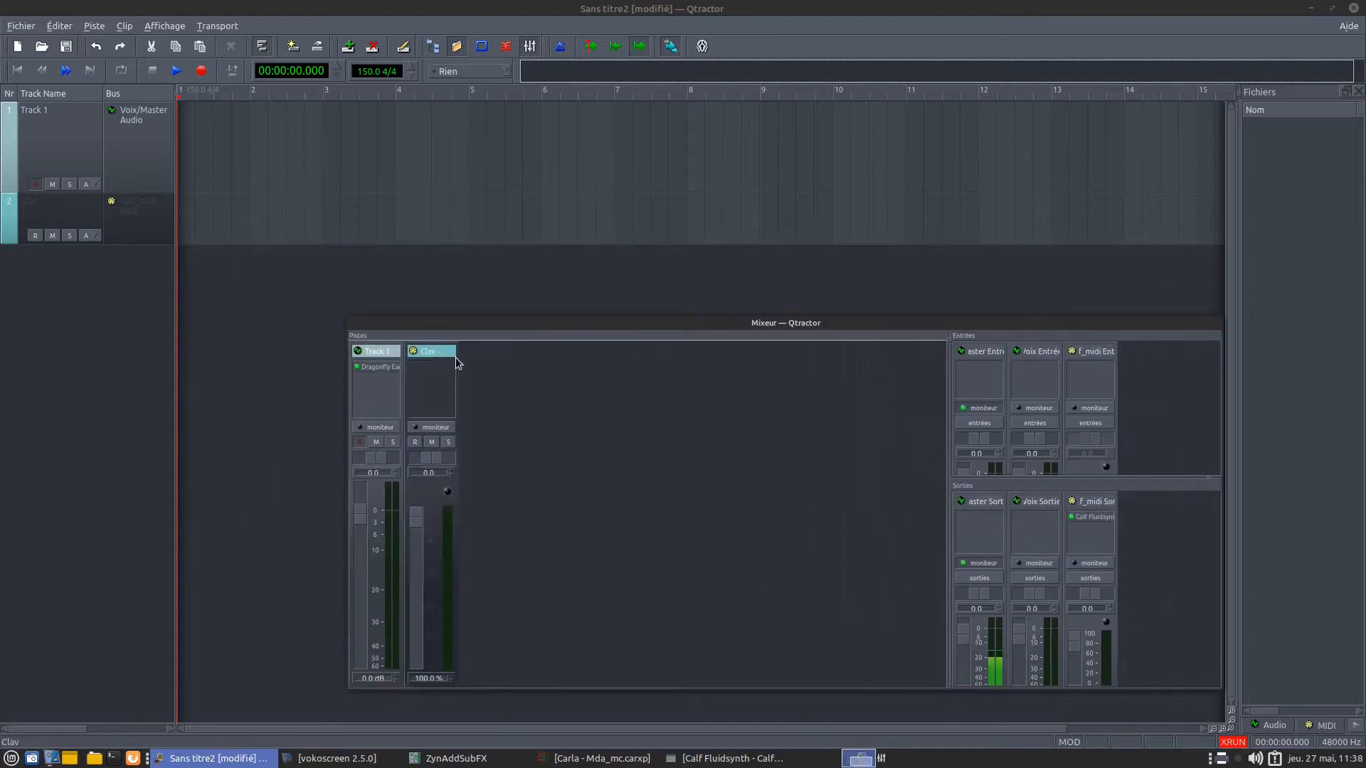
click(1094, 547)
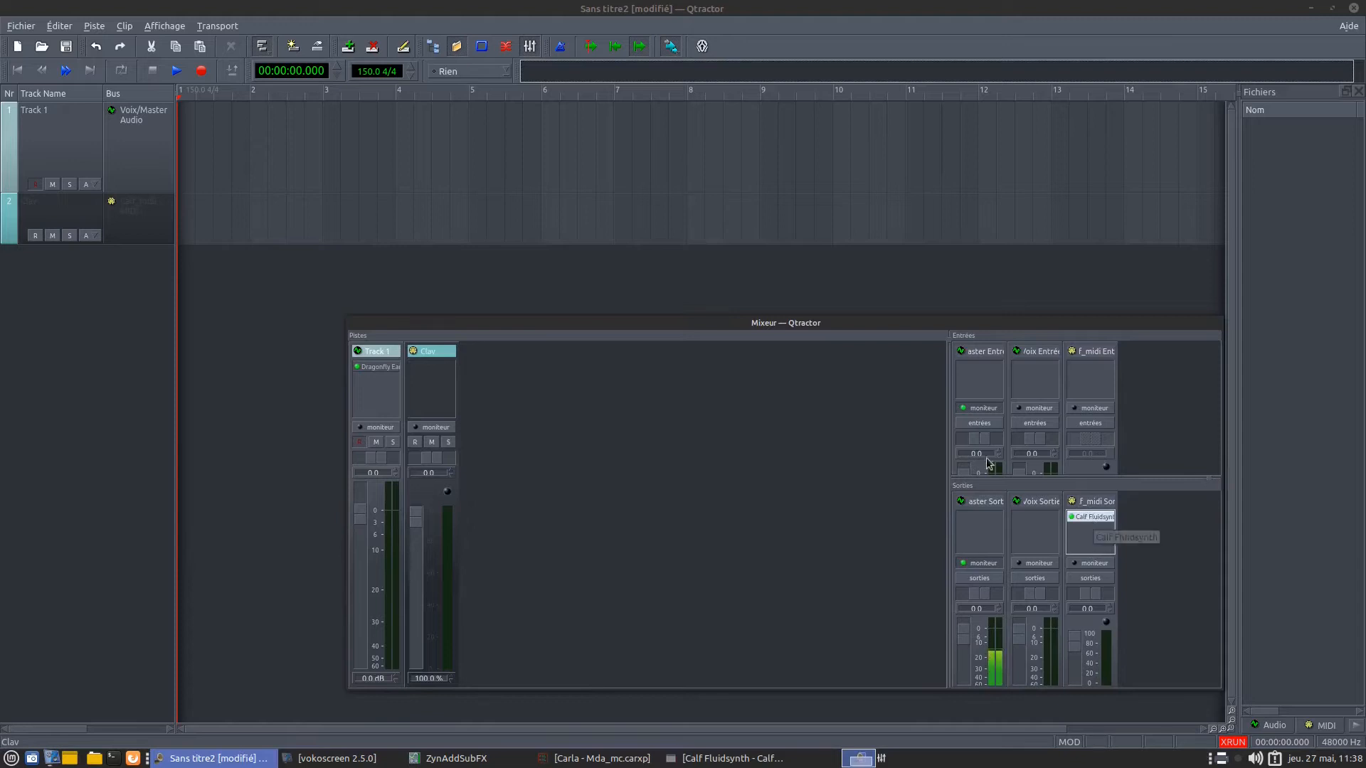
Step: Place the edit-range end at bar 2, then shrink Track 1's height and enlarge the Clav track's height
drag(669, 320, 606, 315)
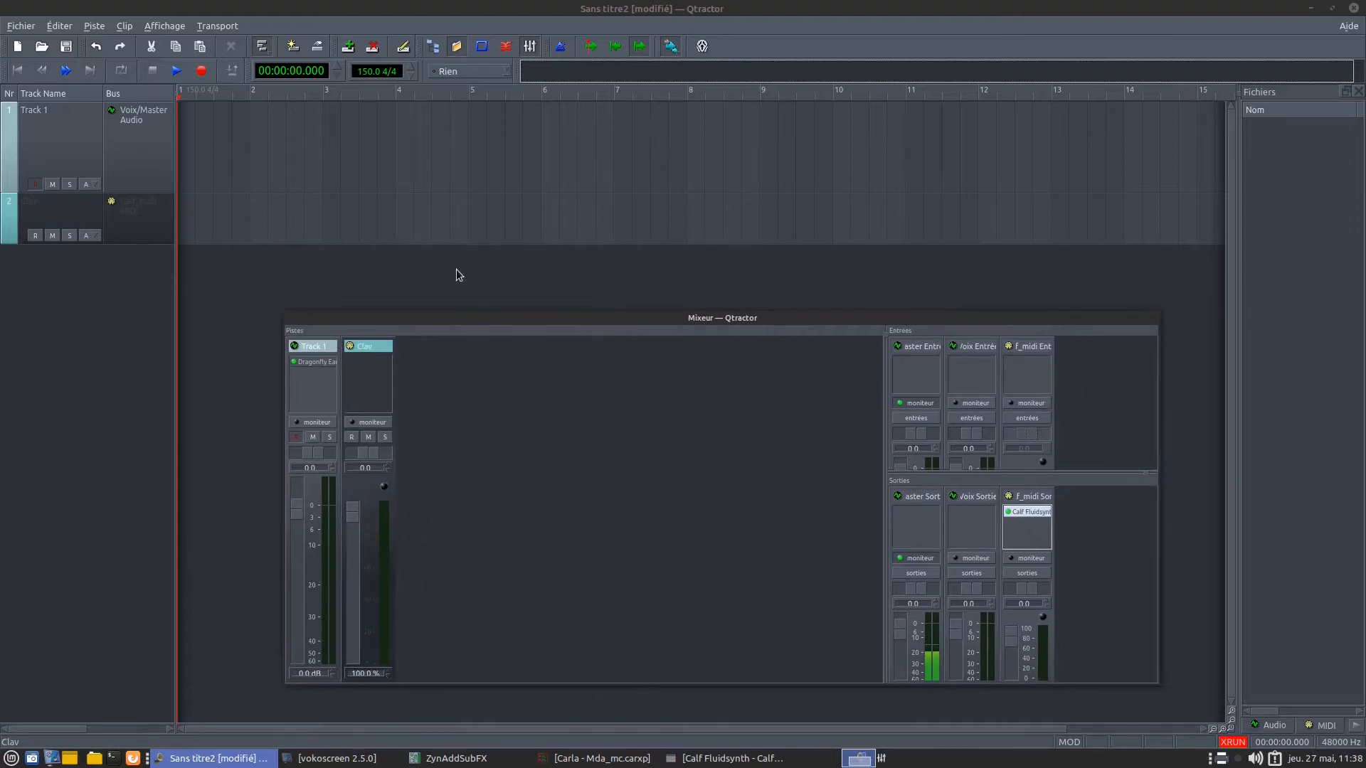
click(249, 95)
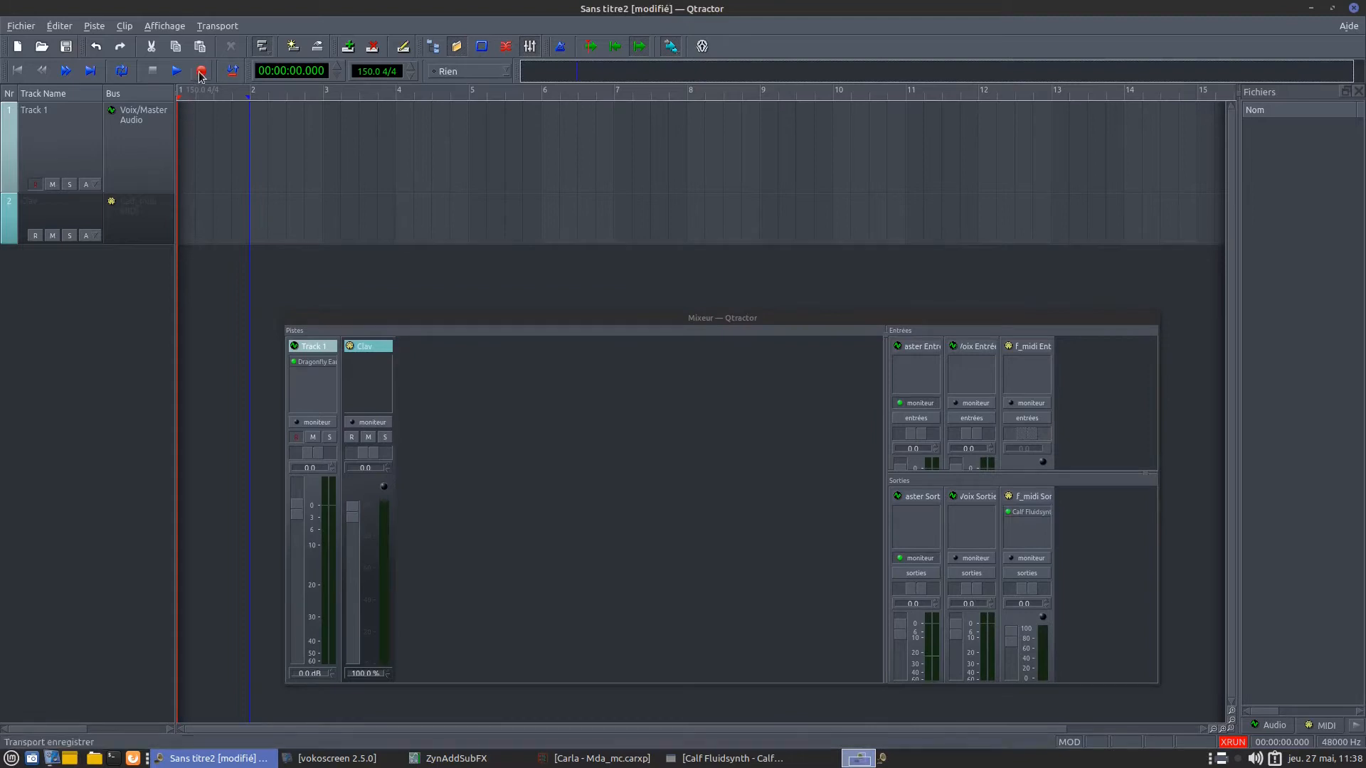
click(47, 141)
click(59, 220)
drag(11, 191, 9, 257)
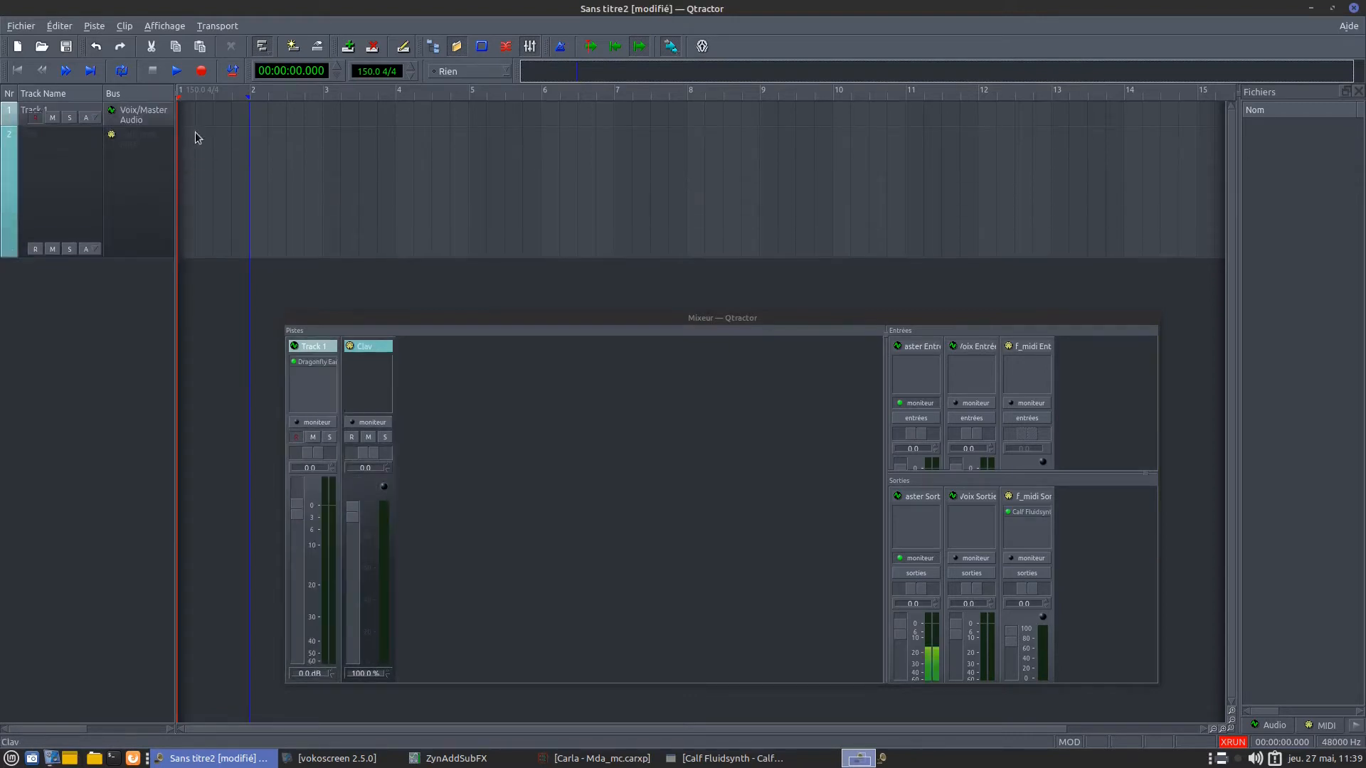
Step: Arm the Clav track, start recording and choose Tuto/midi_part as the new session's directory
click(34, 249)
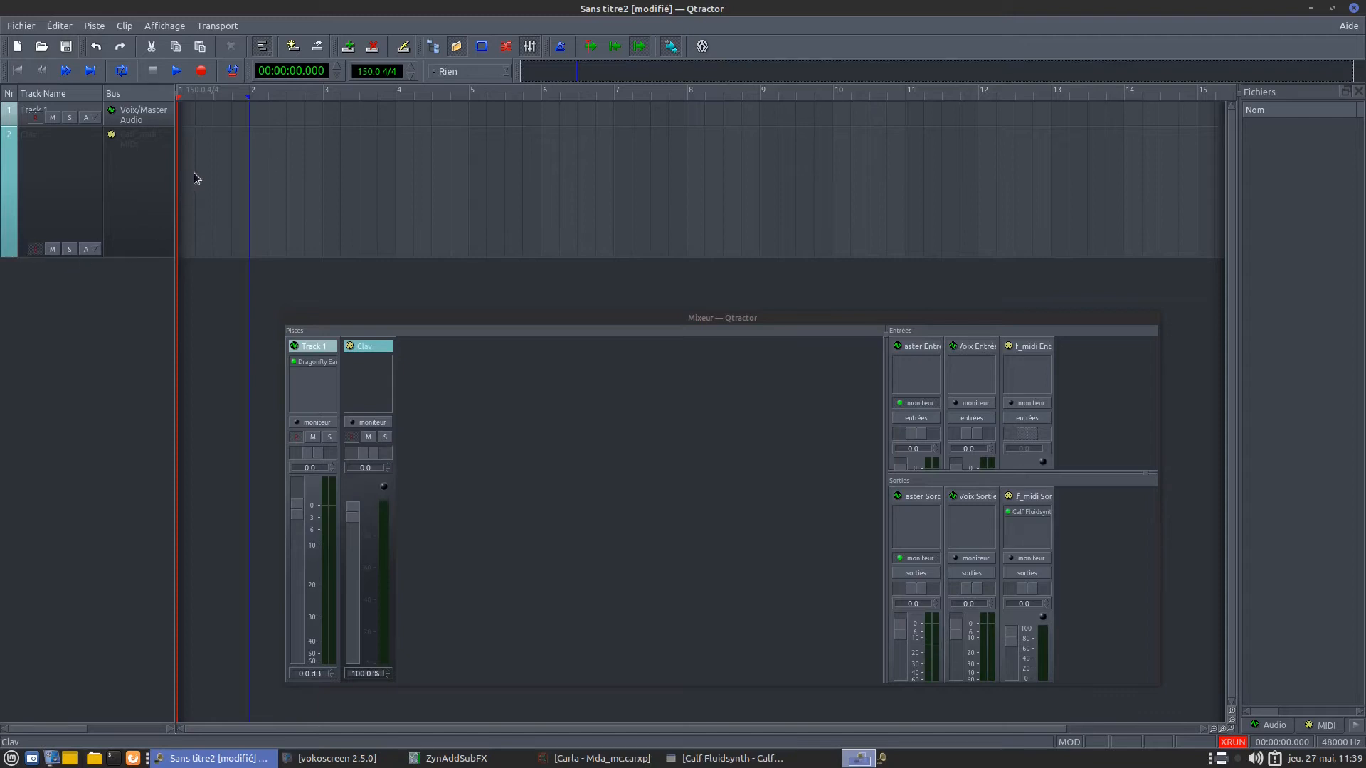
click(202, 71)
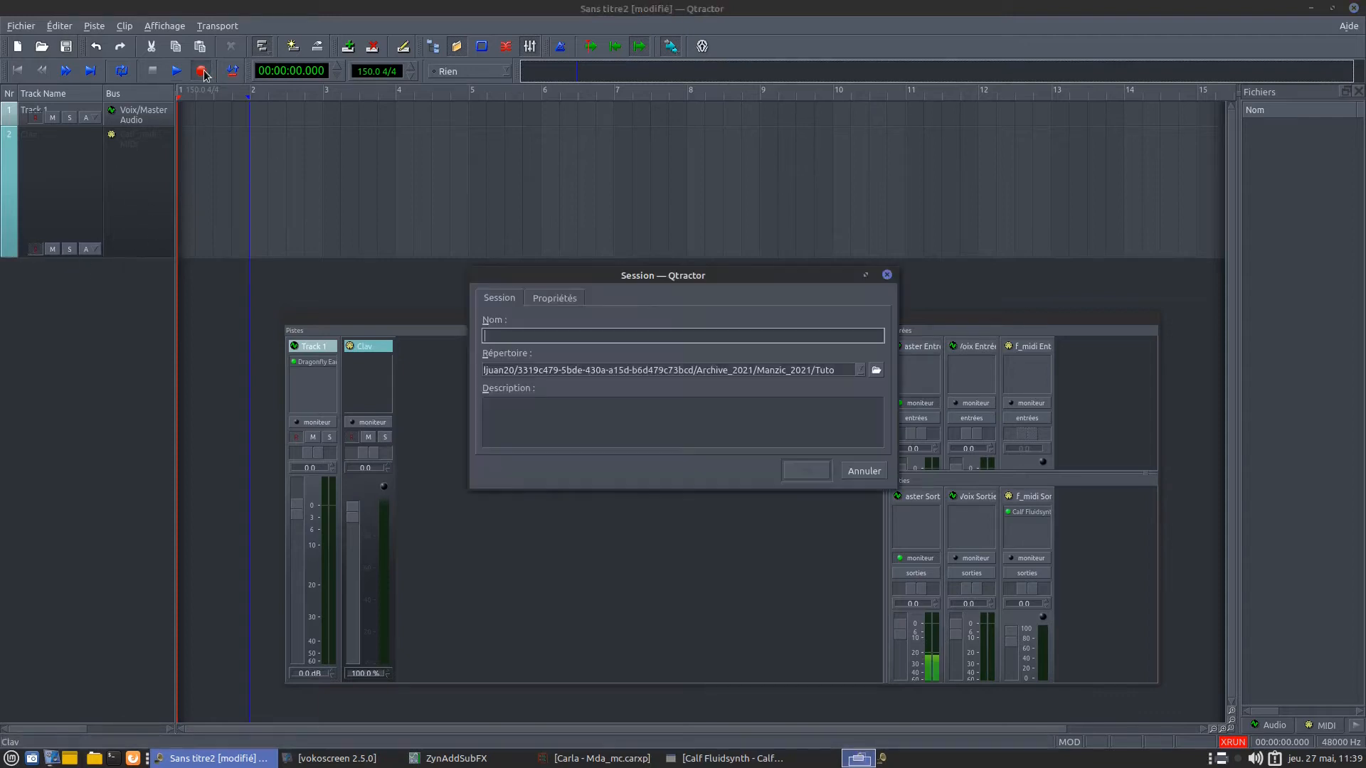
click(877, 371)
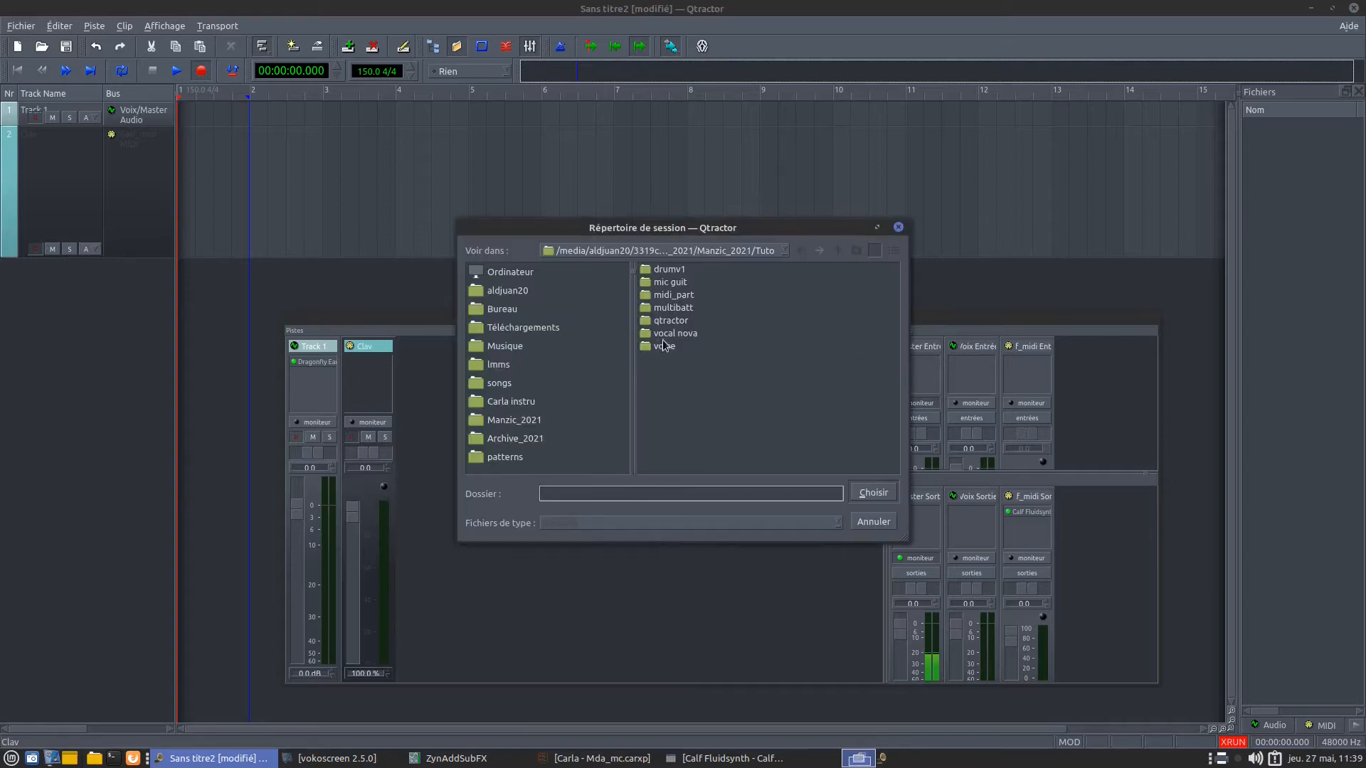
click(675, 294)
click(873, 492)
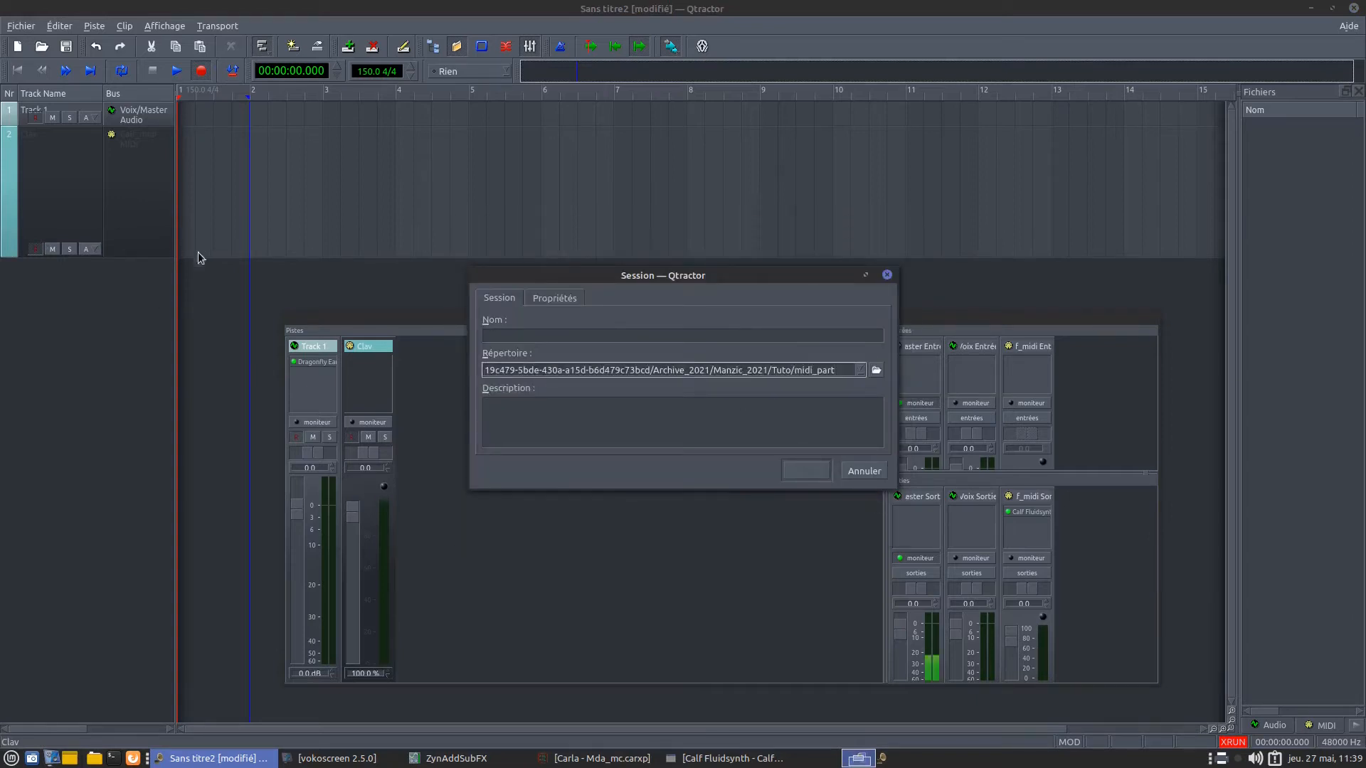
Step: Name the session mid_part and create its session directory
click(512, 332)
text(m)
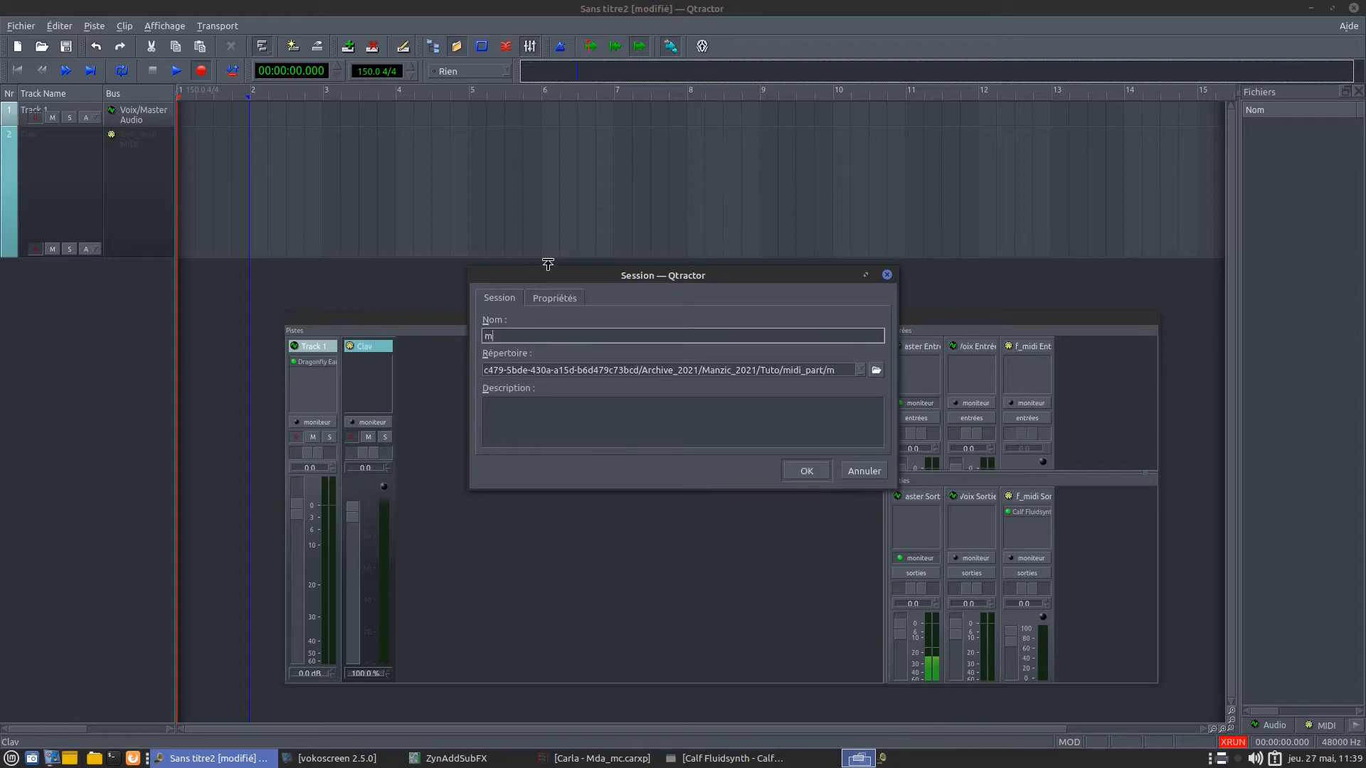
text(id_)
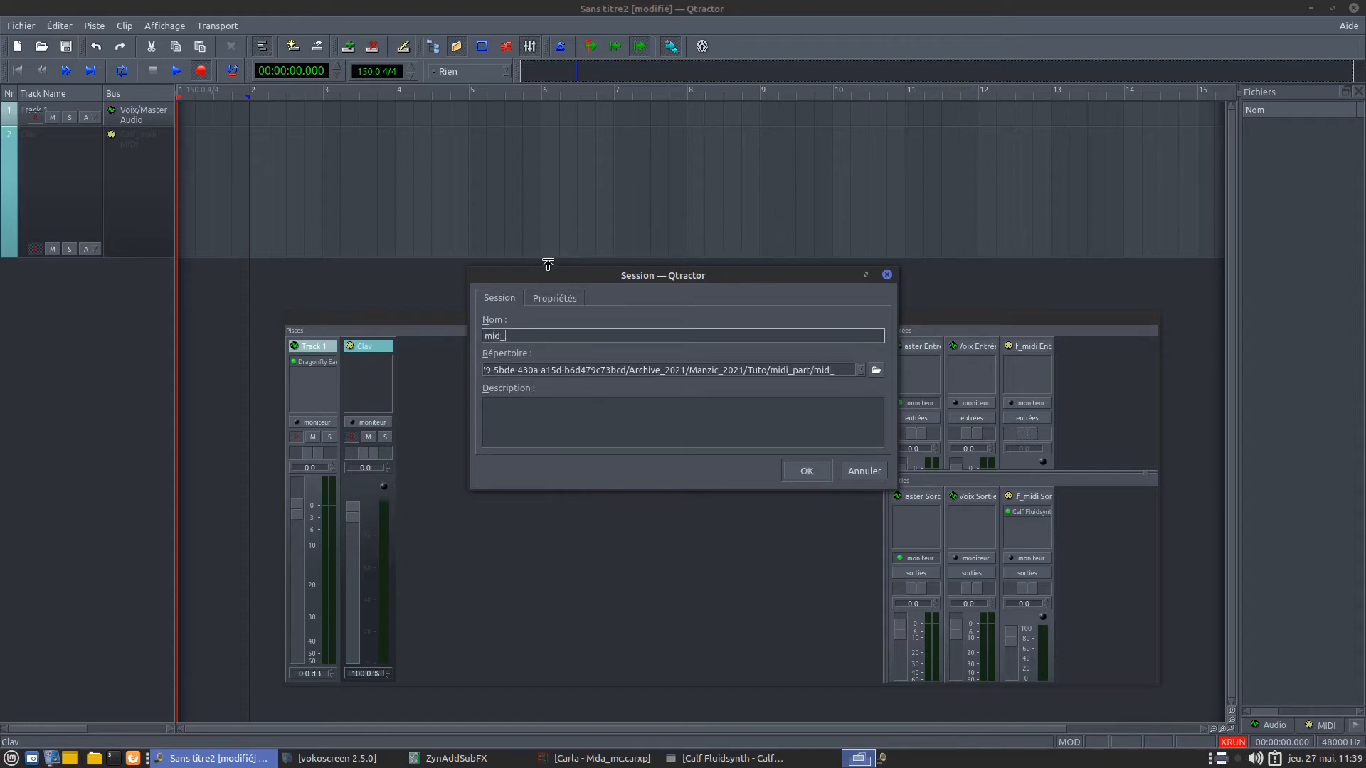
text(part)
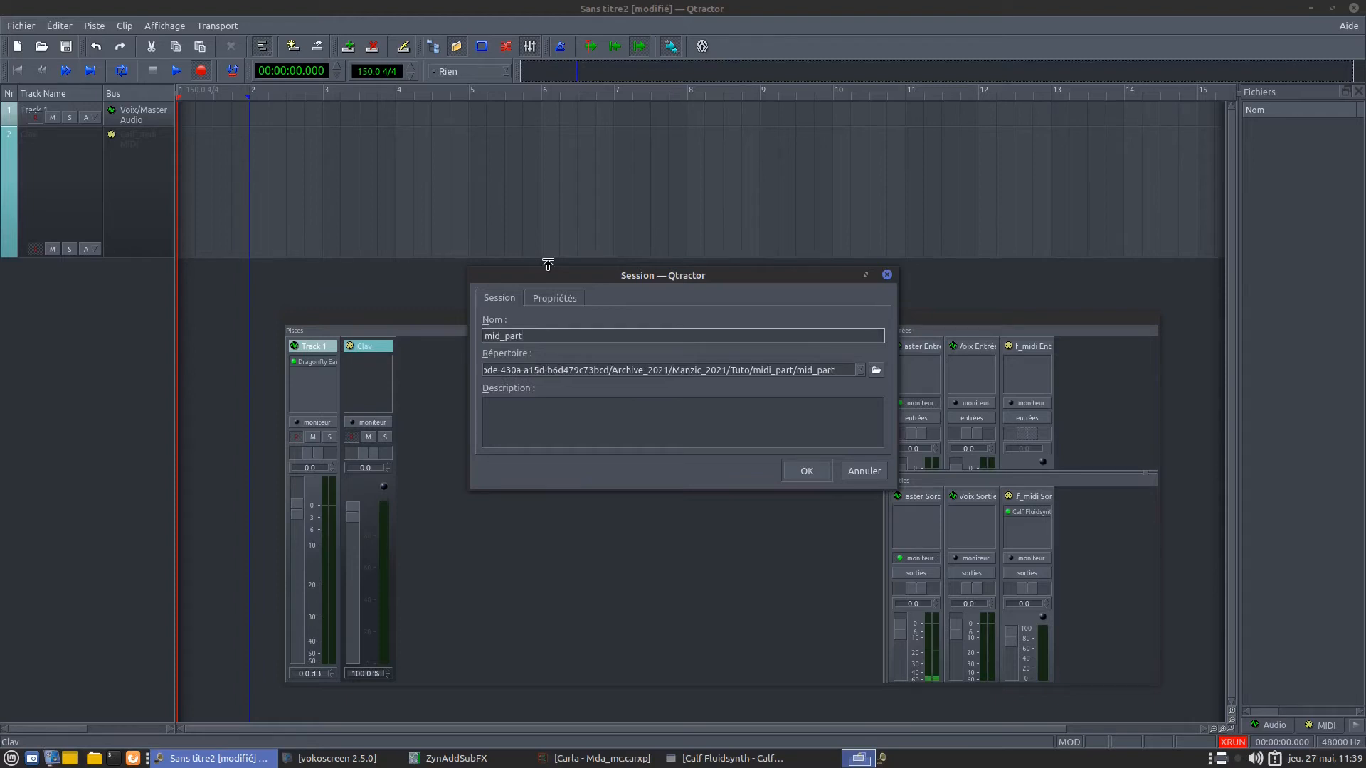
click(808, 470)
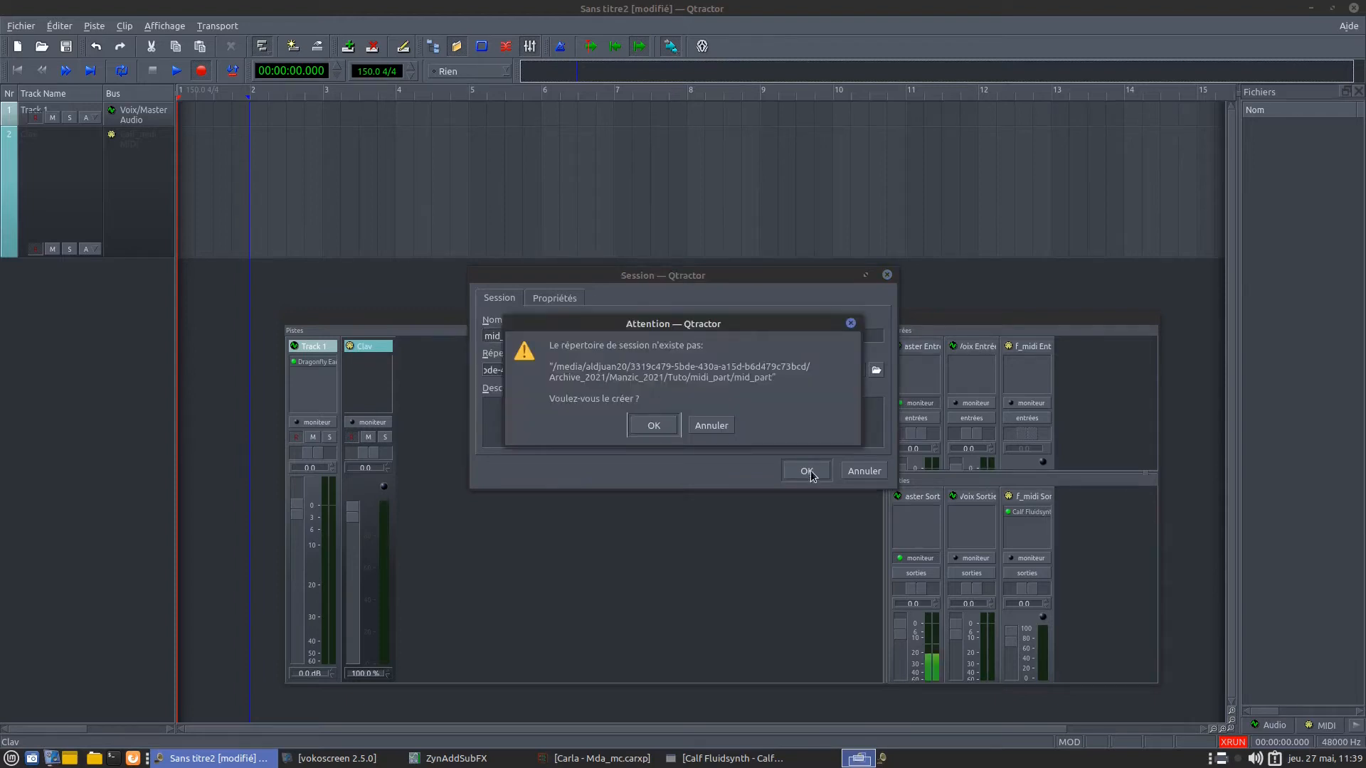
click(662, 424)
Step: End record mode to leave an empty recorded clip on the Clav track, and select that clip
drag(558, 319, 524, 327)
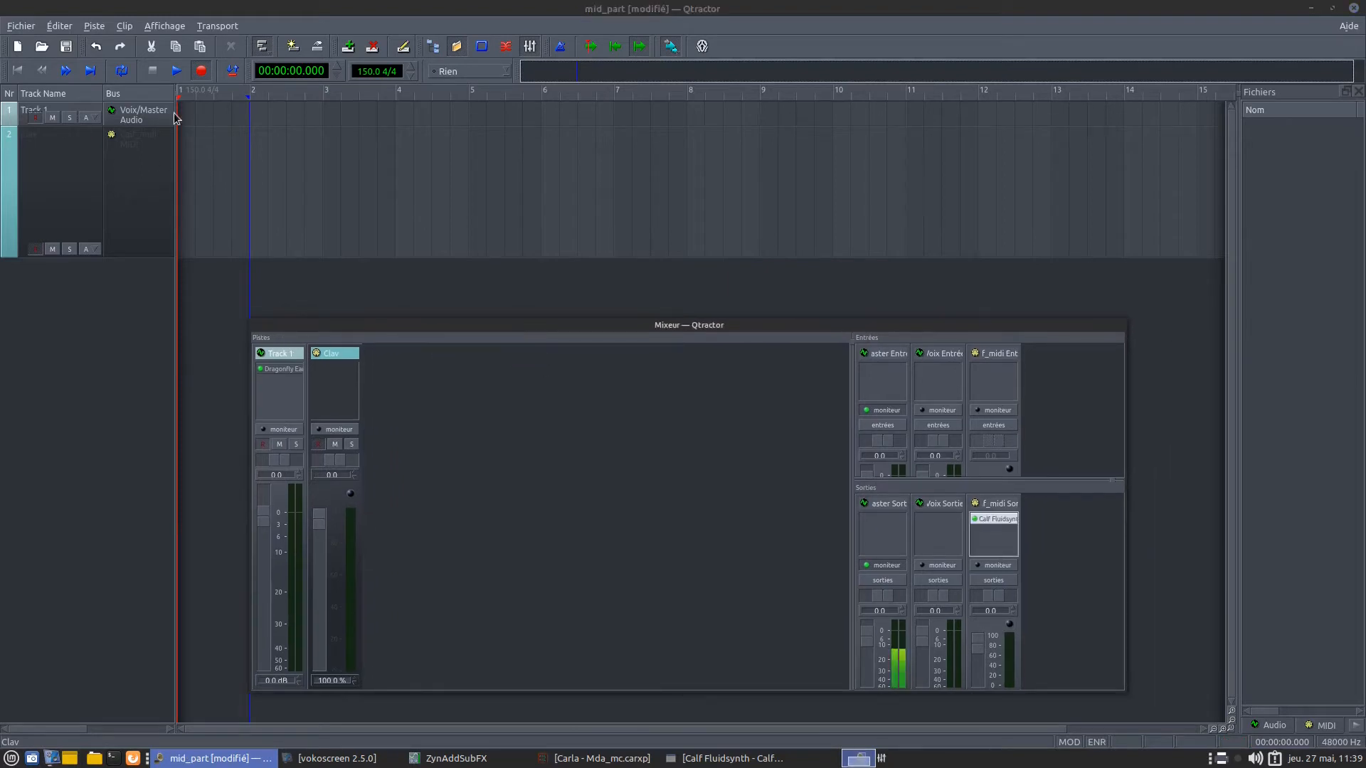
click(202, 71)
click(284, 160)
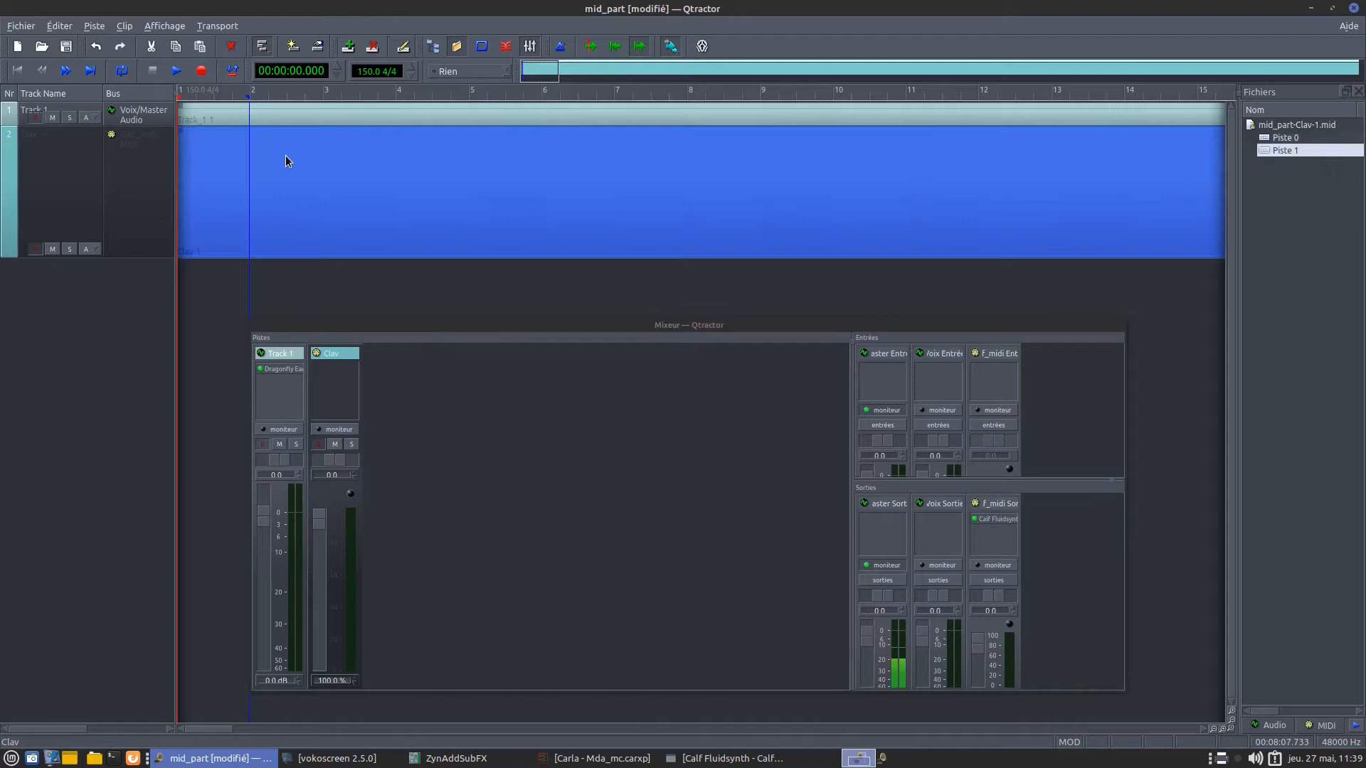
Step: Split the Clav clip at bar 2 and delete the part after the split
drag(181, 100, 251, 94)
right_click(283, 185)
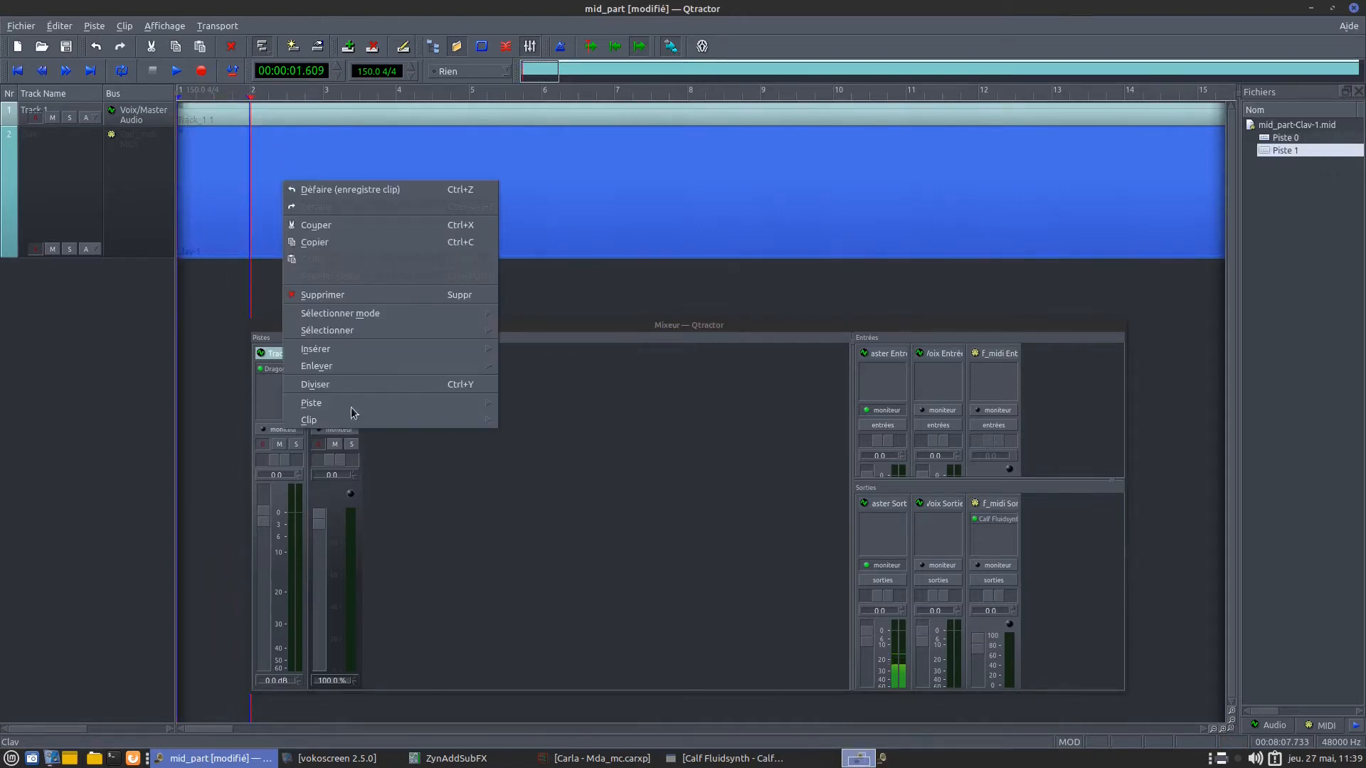
mouse_move(336, 423)
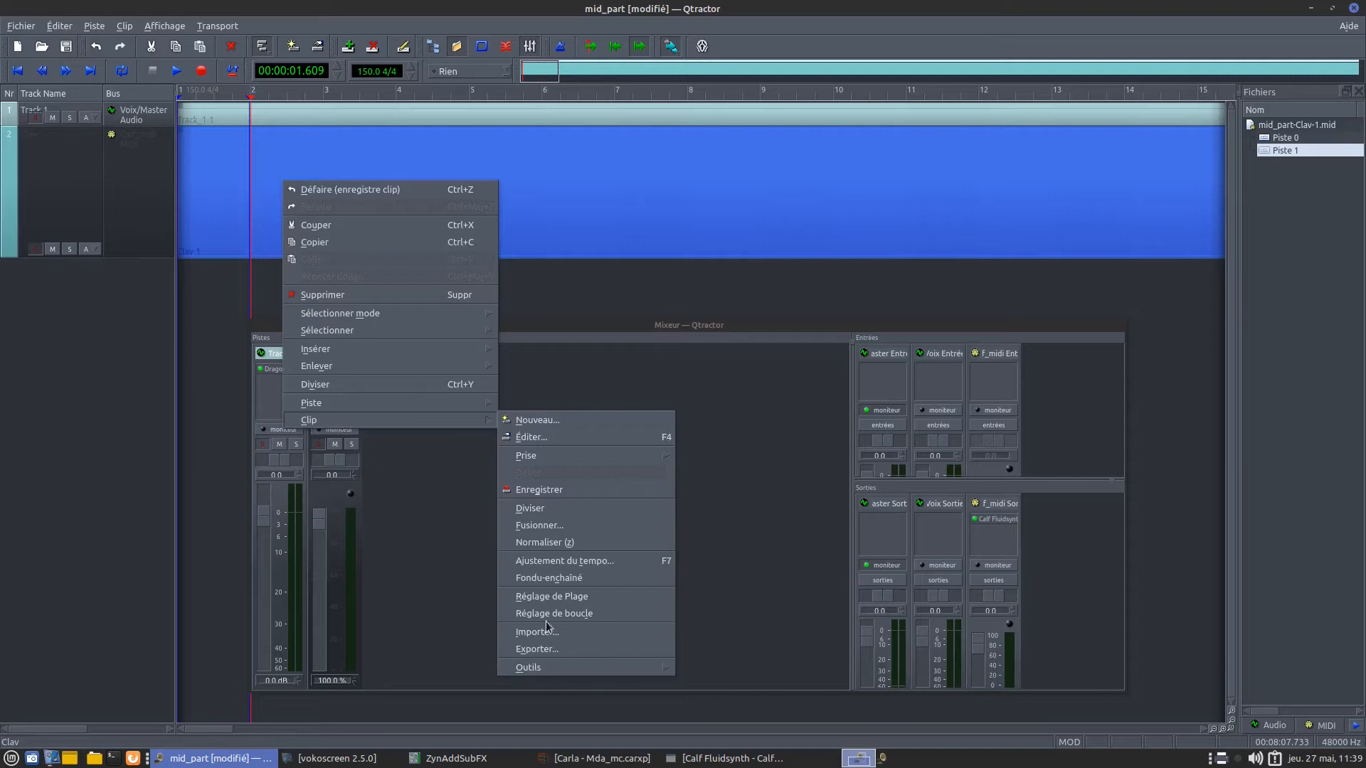
click(544, 493)
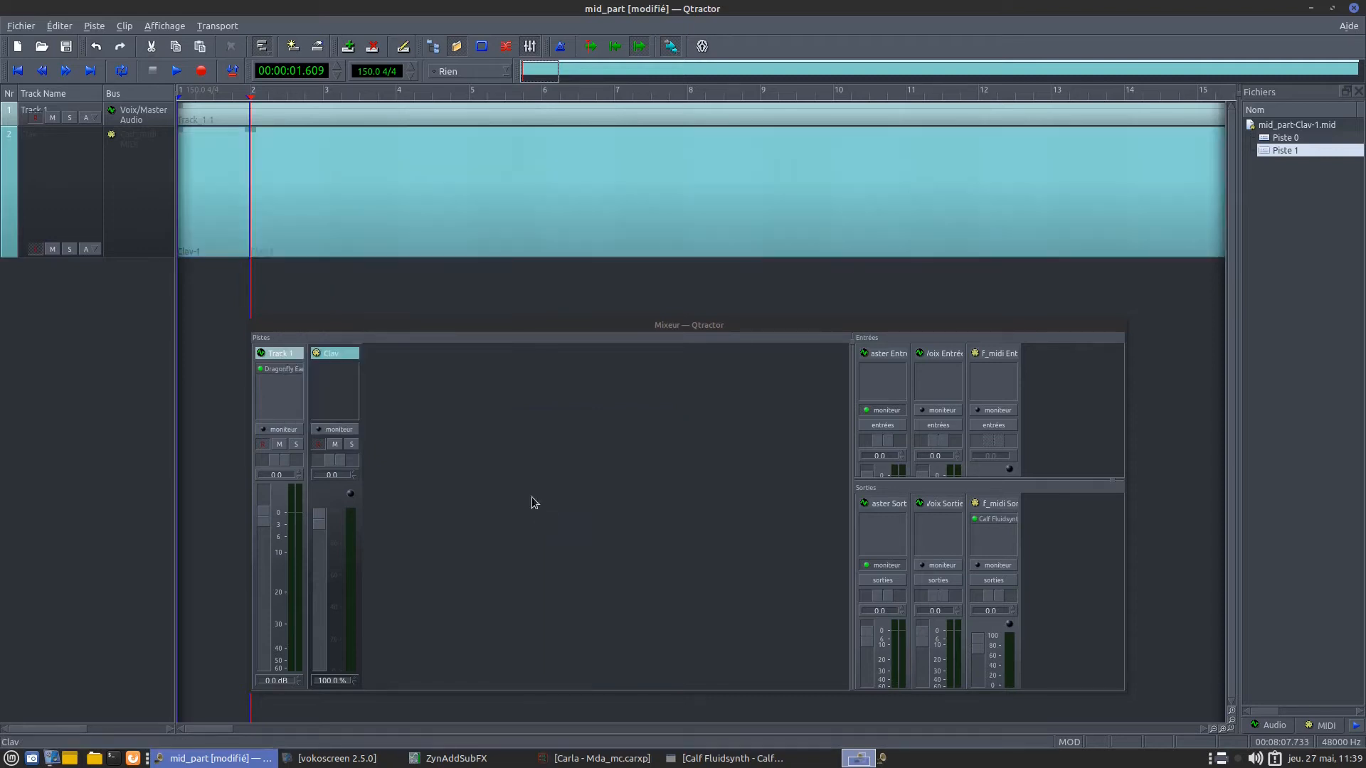
right_click(308, 216)
click(347, 153)
right_click(347, 153)
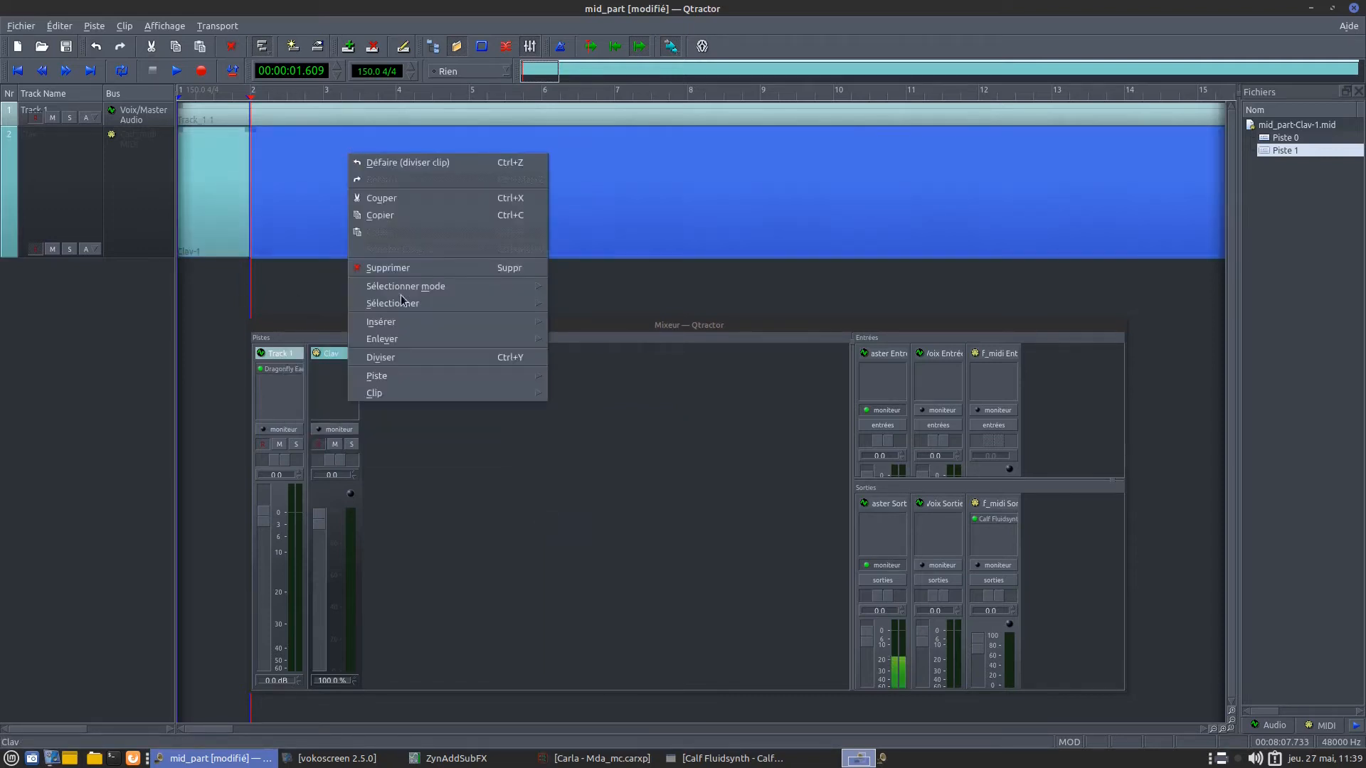
click(401, 269)
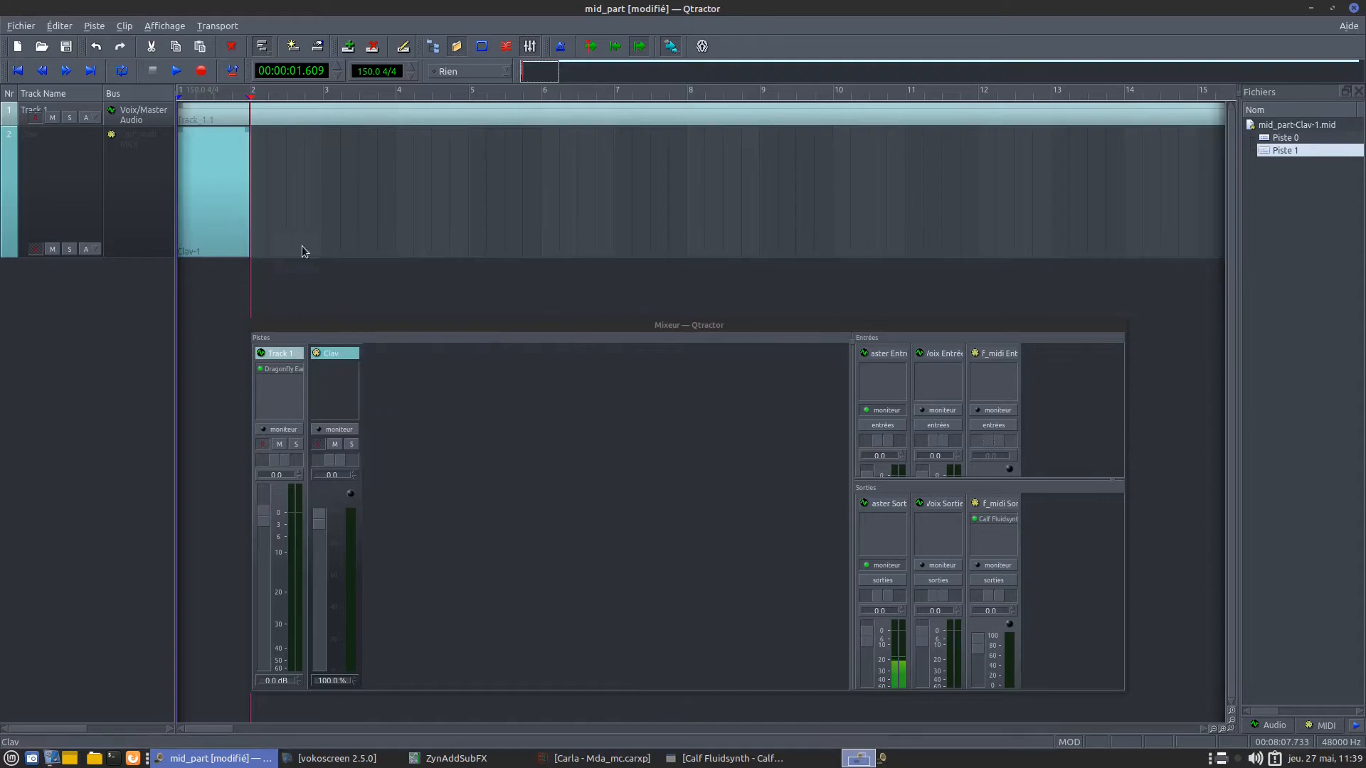
Step: Open the one-bar Clav clip in the MIDI editor and audition notes on its piano keyboard
click(1224, 730)
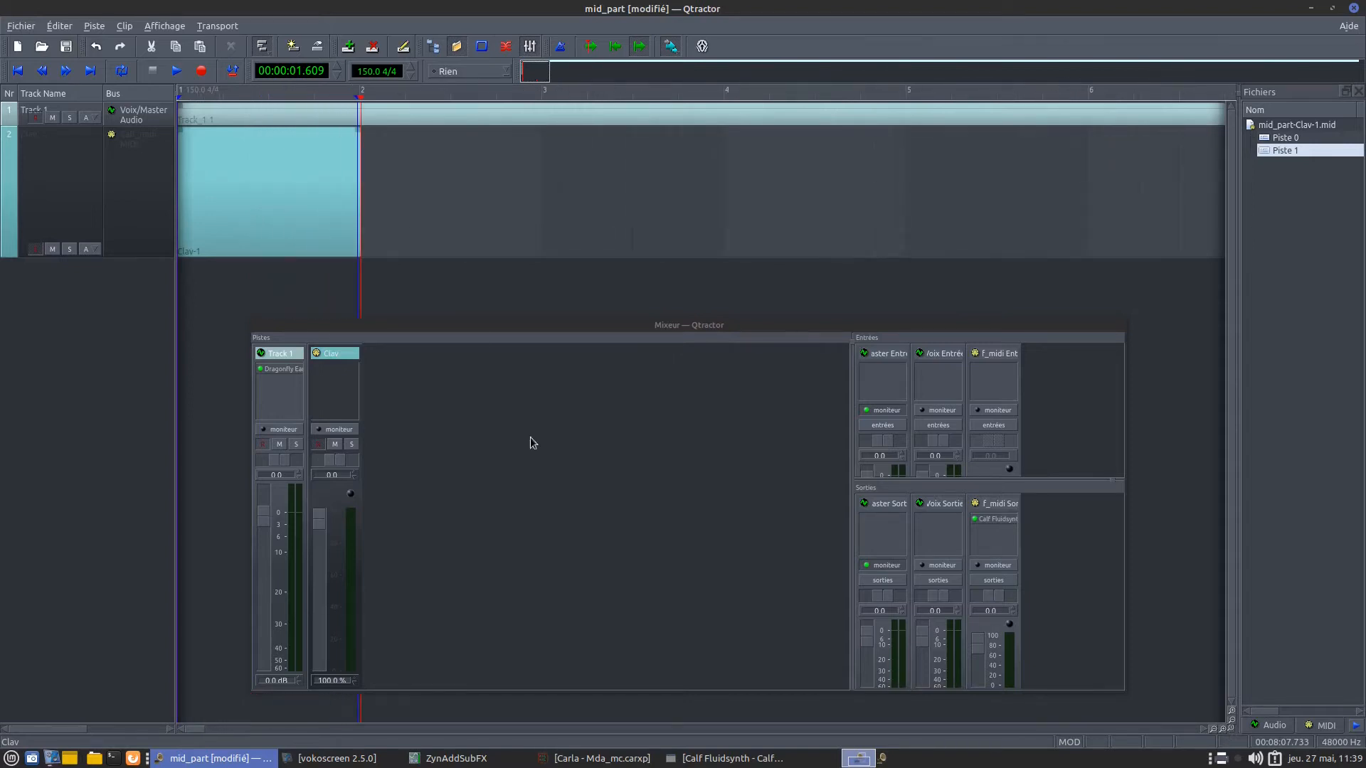
double_click(261, 198)
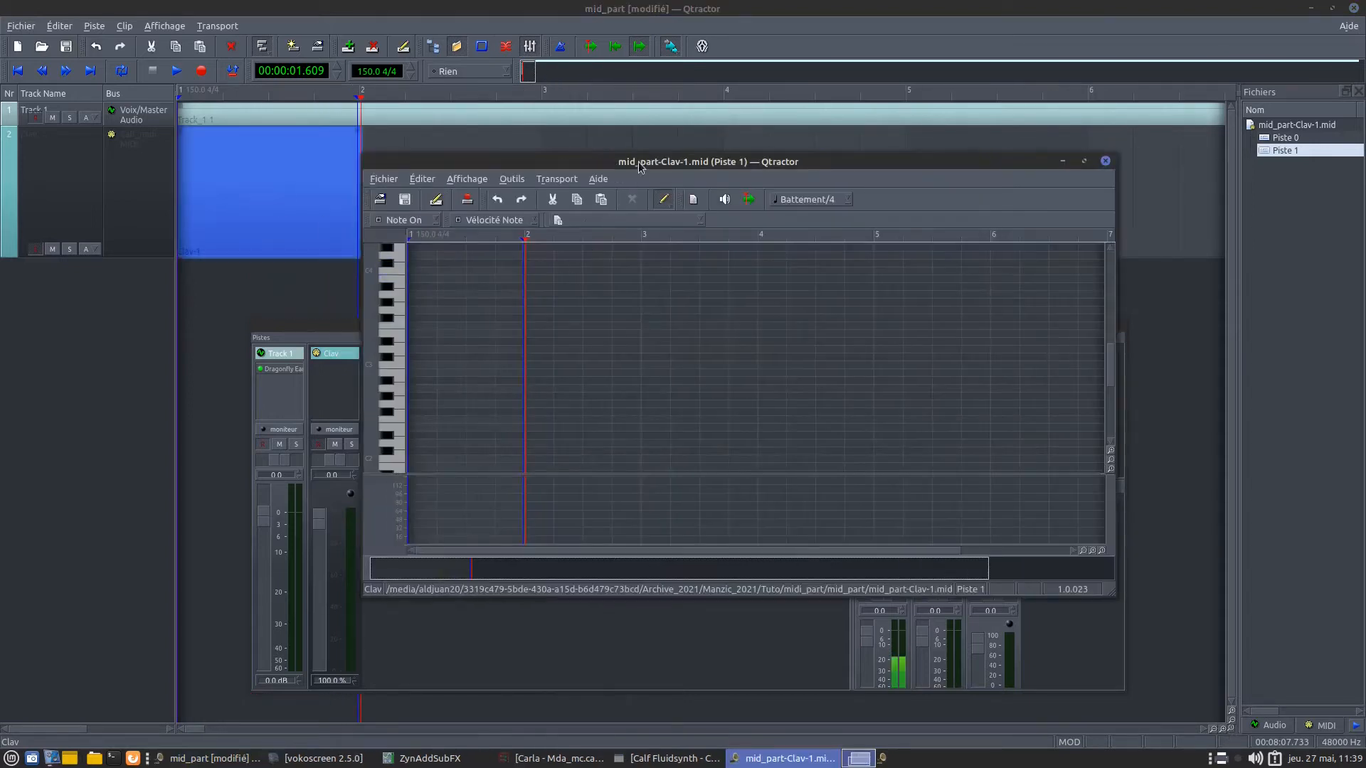
drag(487, 358, 489, 293)
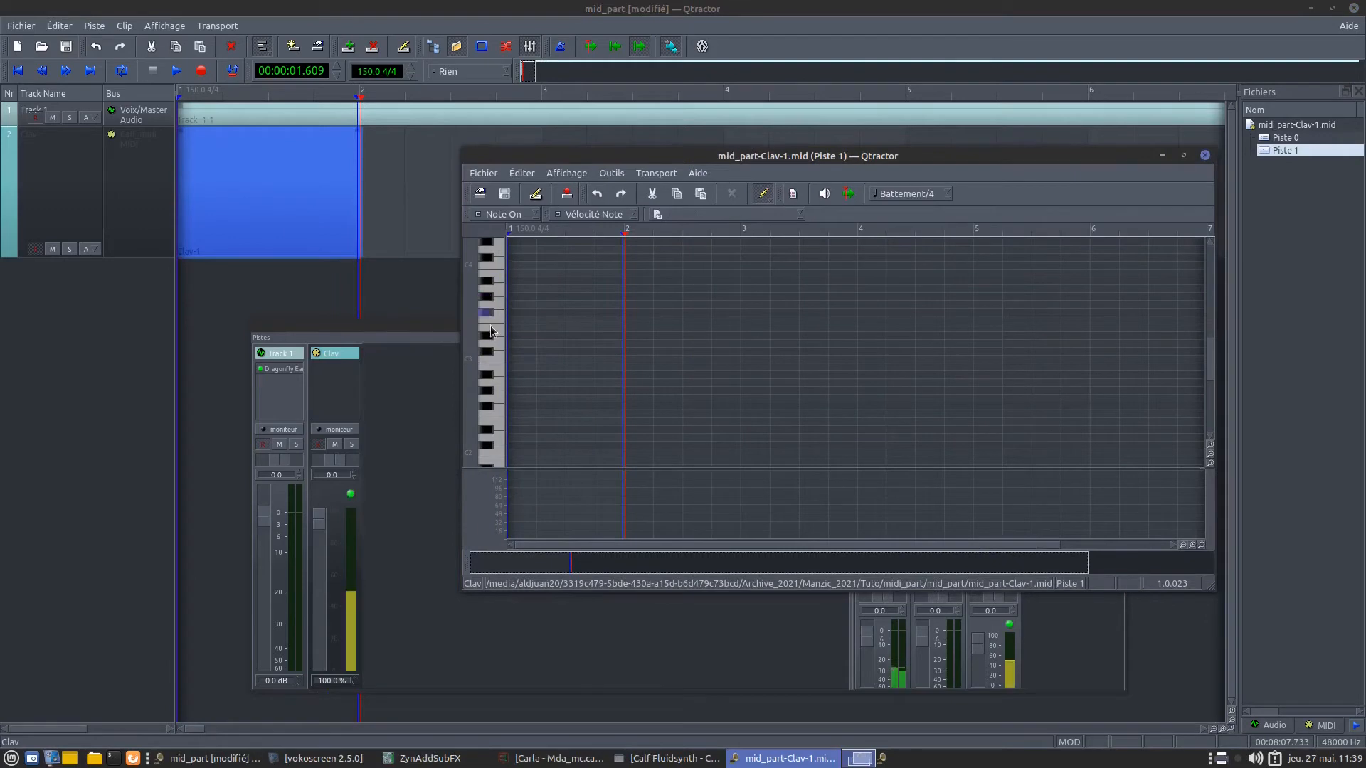
Step: Add a four-note chord from Sol2 up to Re3 on beat 2 of the Clav clip's first bar
click(540, 398)
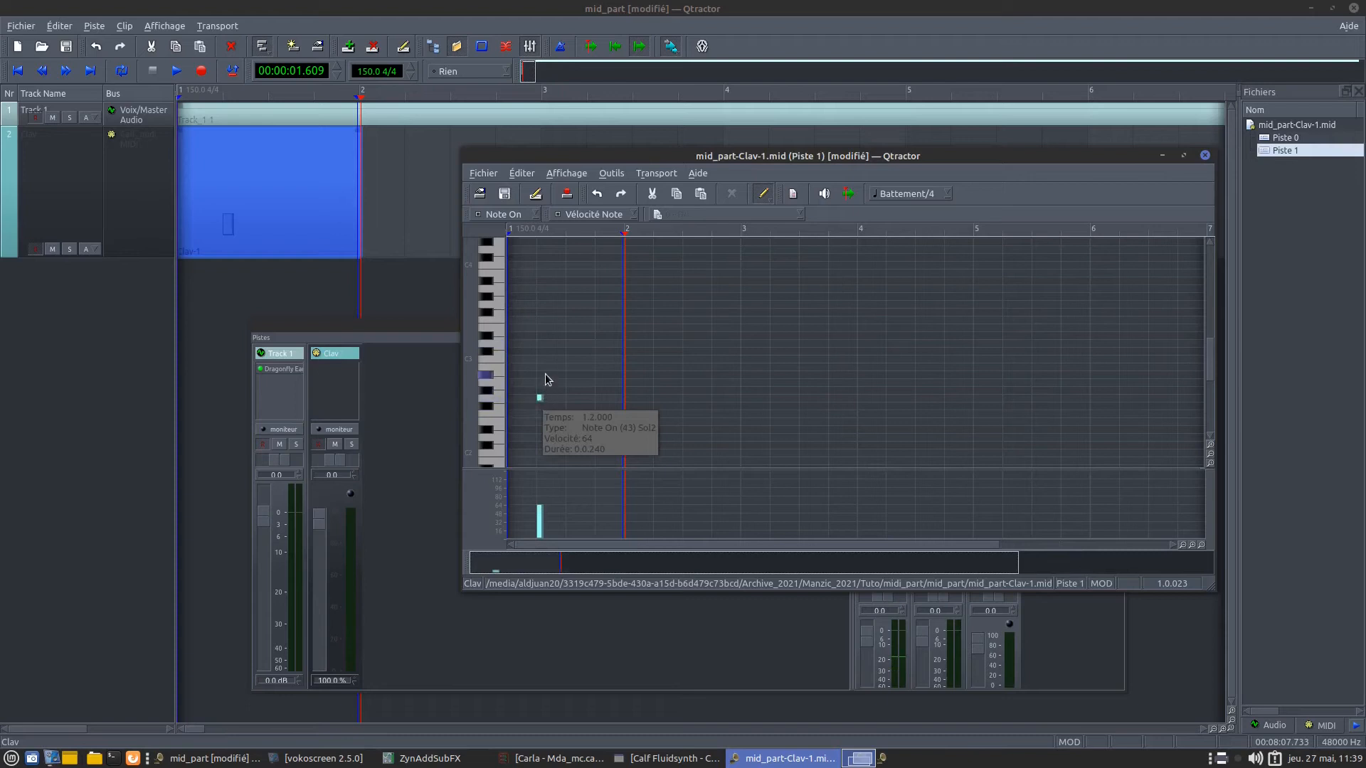
click(539, 382)
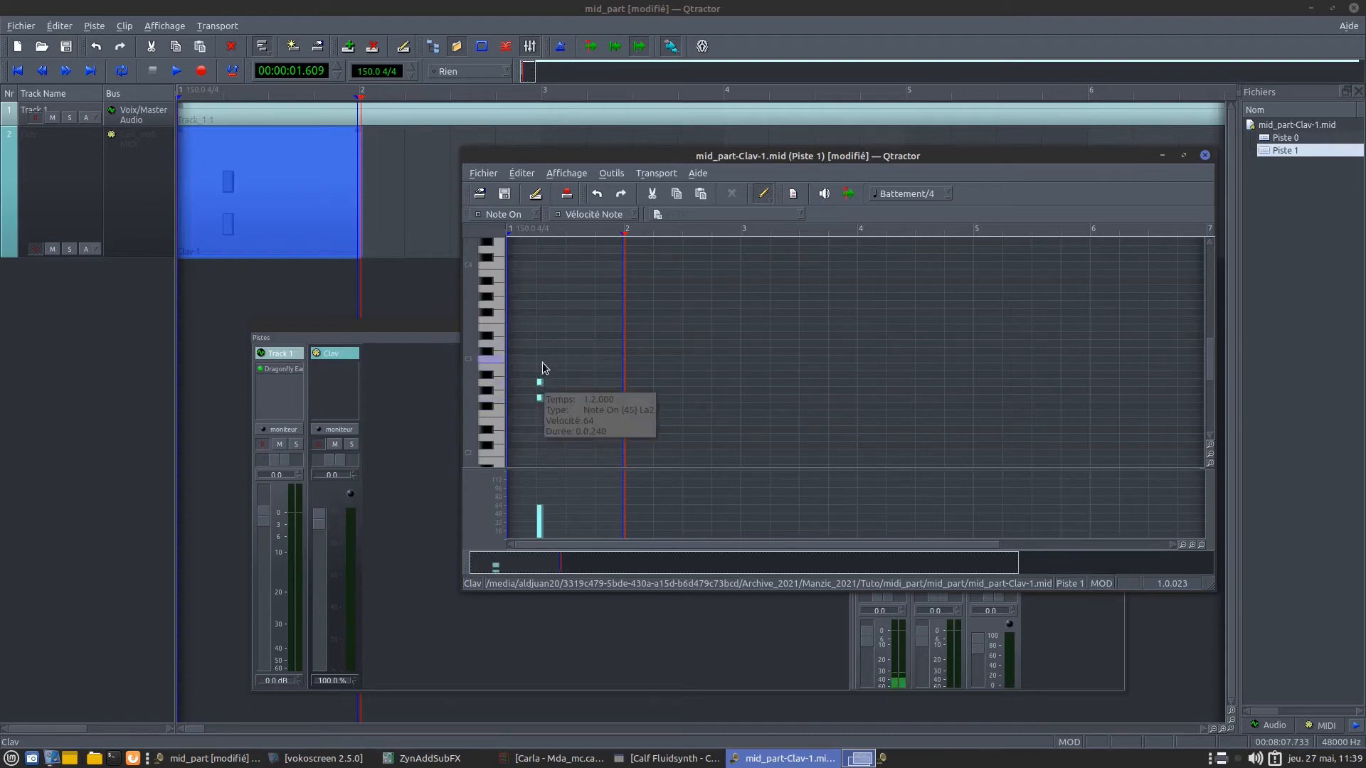
click(540, 367)
click(540, 344)
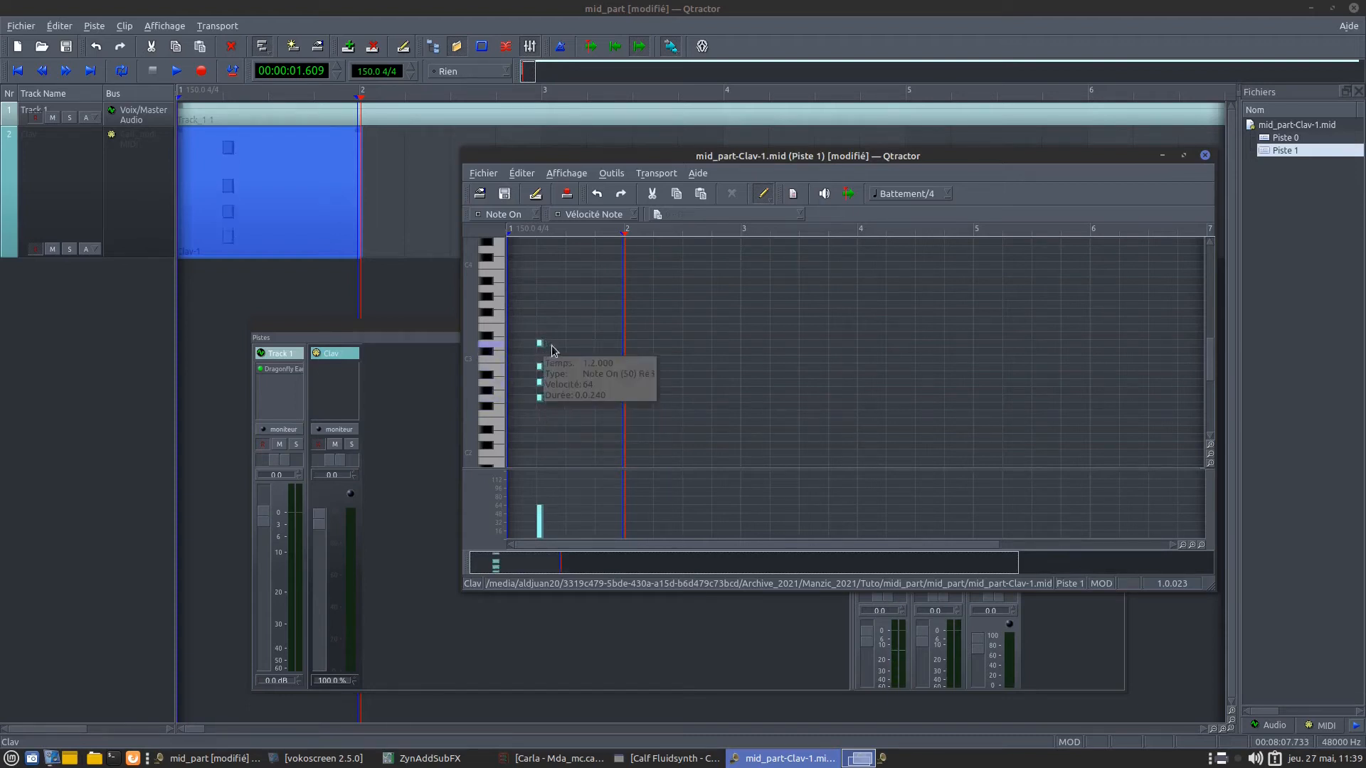
Step: Repeat the same four-note chord on beat 4 of the Clav clip's first bar
click(597, 343)
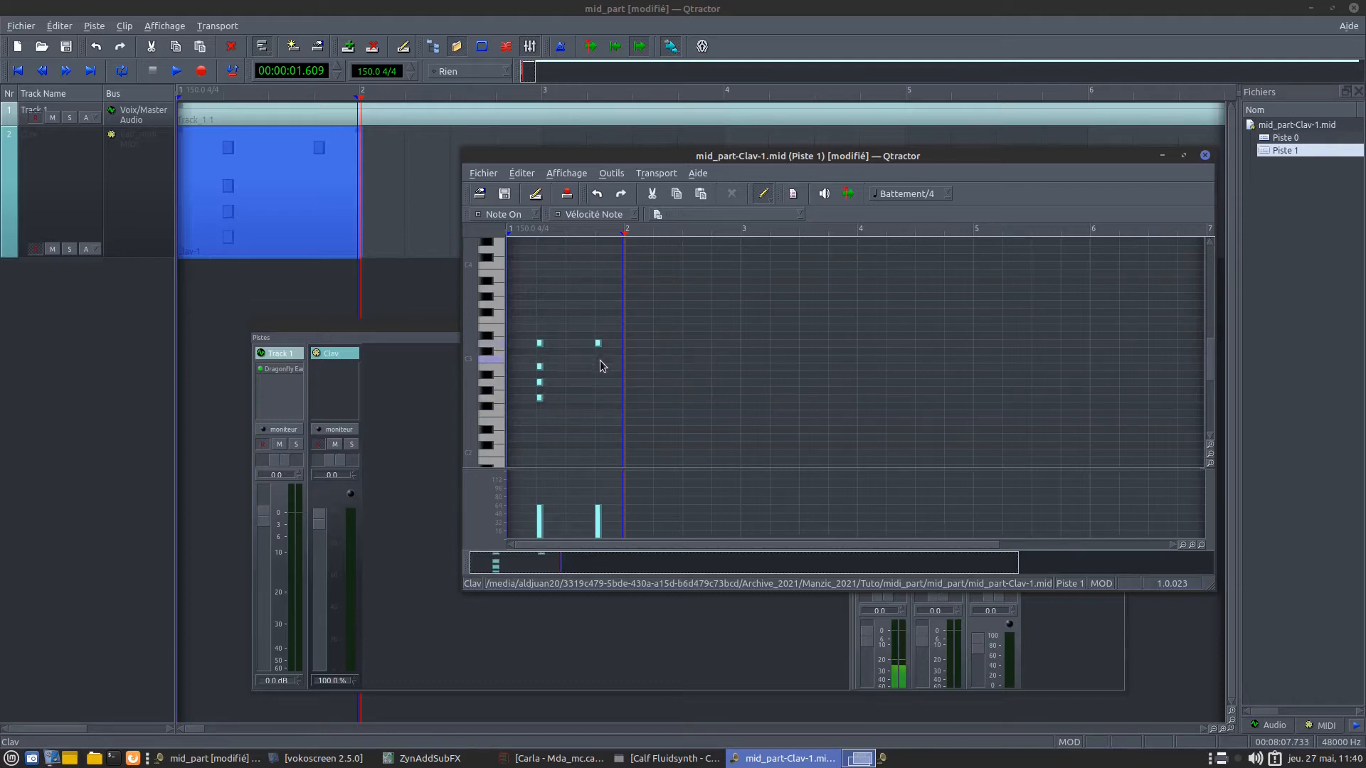
click(598, 366)
click(598, 382)
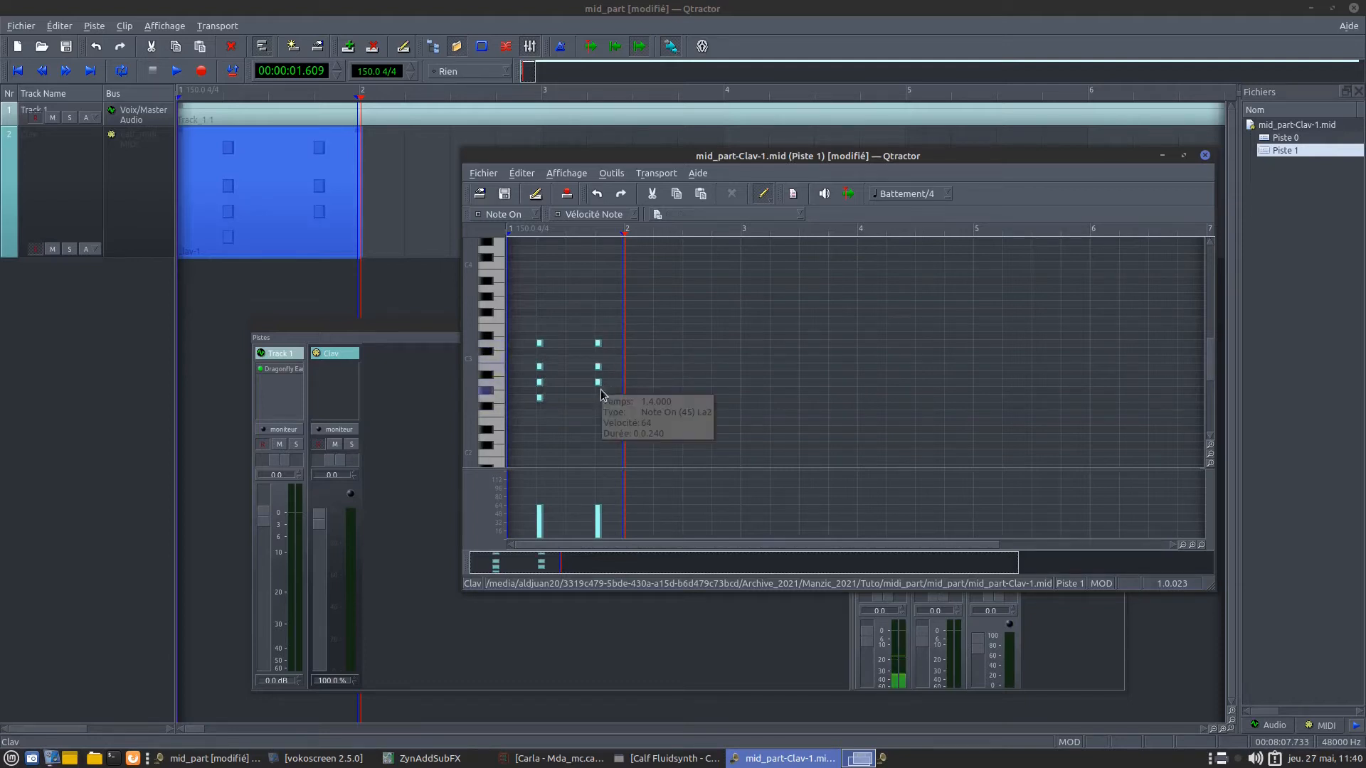
click(598, 397)
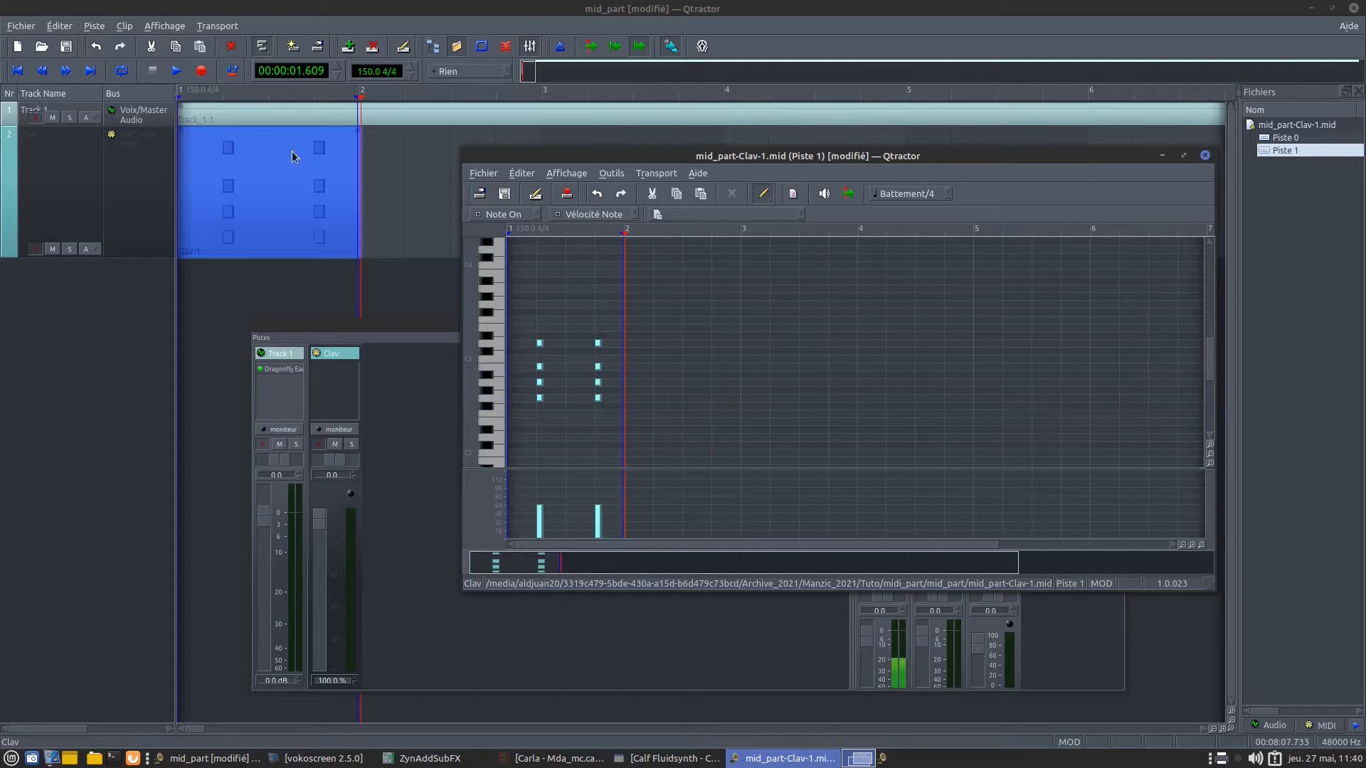
Step: Enable looping over the first bar and play the session from its start
click(122, 71)
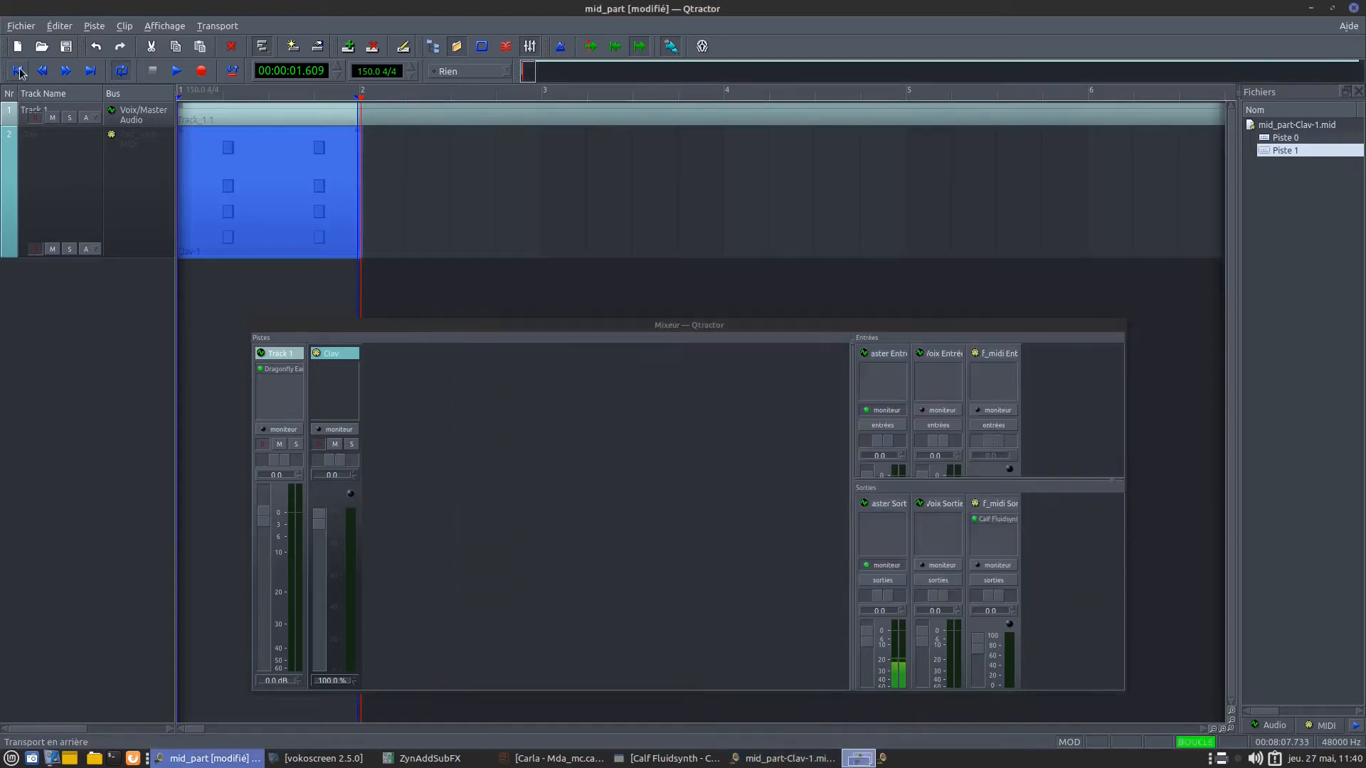
click(19, 72)
click(176, 71)
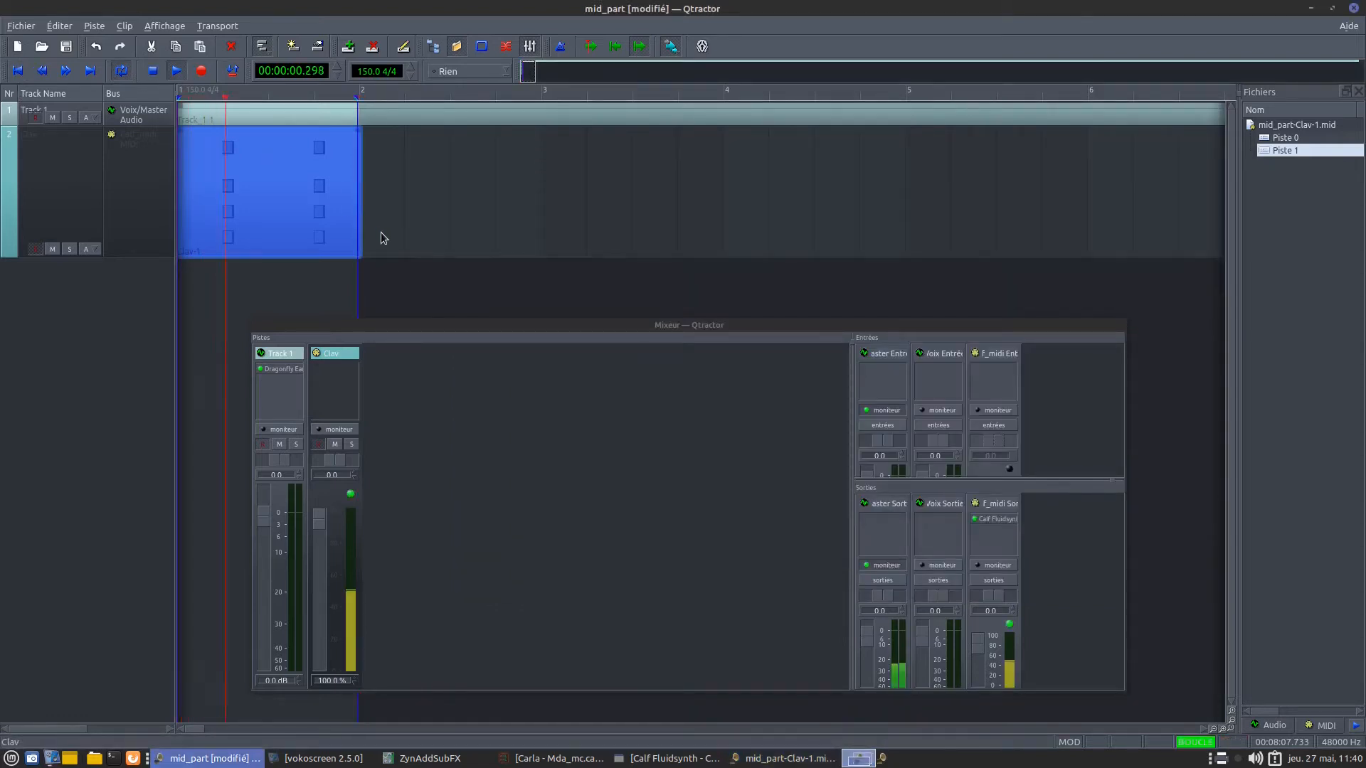
Step: Switch to Carla's patchbay, move the Qtractor node clear of MDA MultiBand, and minimize Carla
click(542, 765)
click(426, 224)
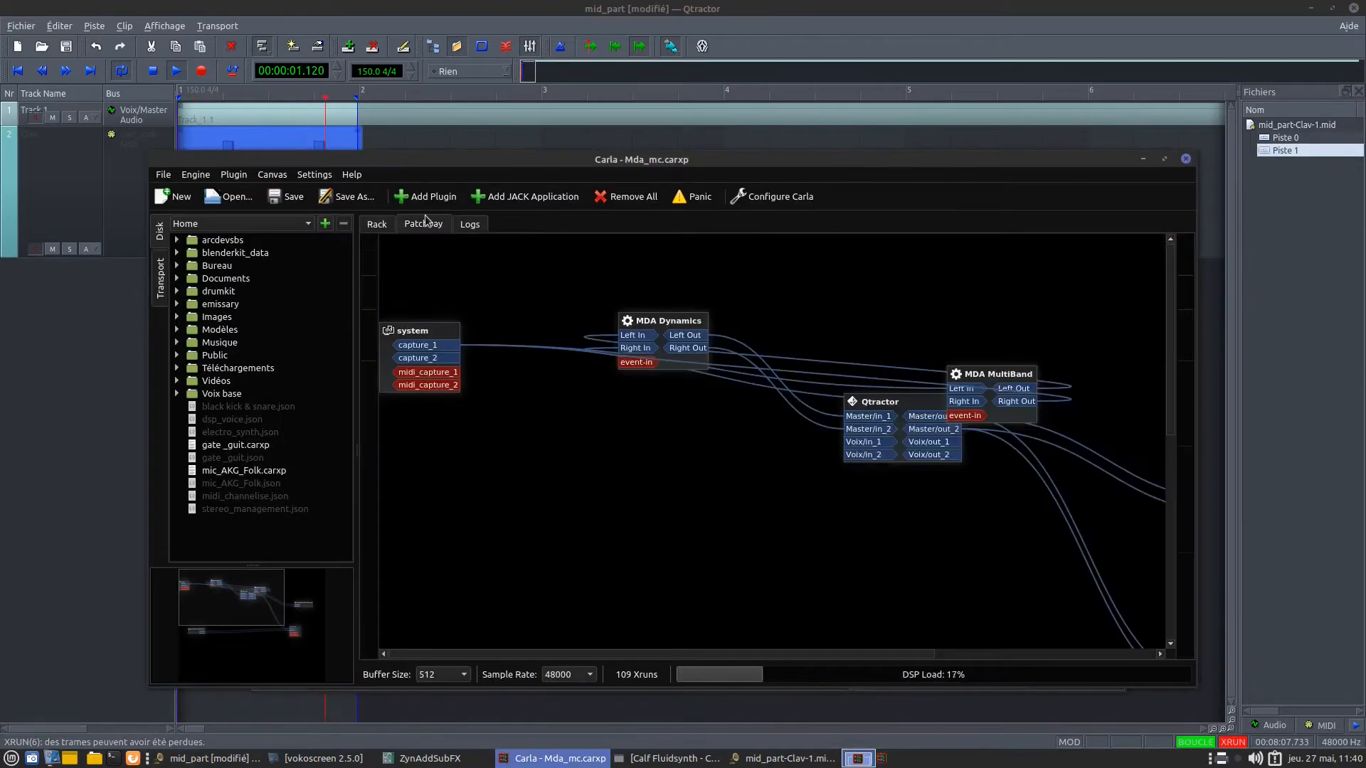
drag(1024, 163, 697, 95)
click(889, 102)
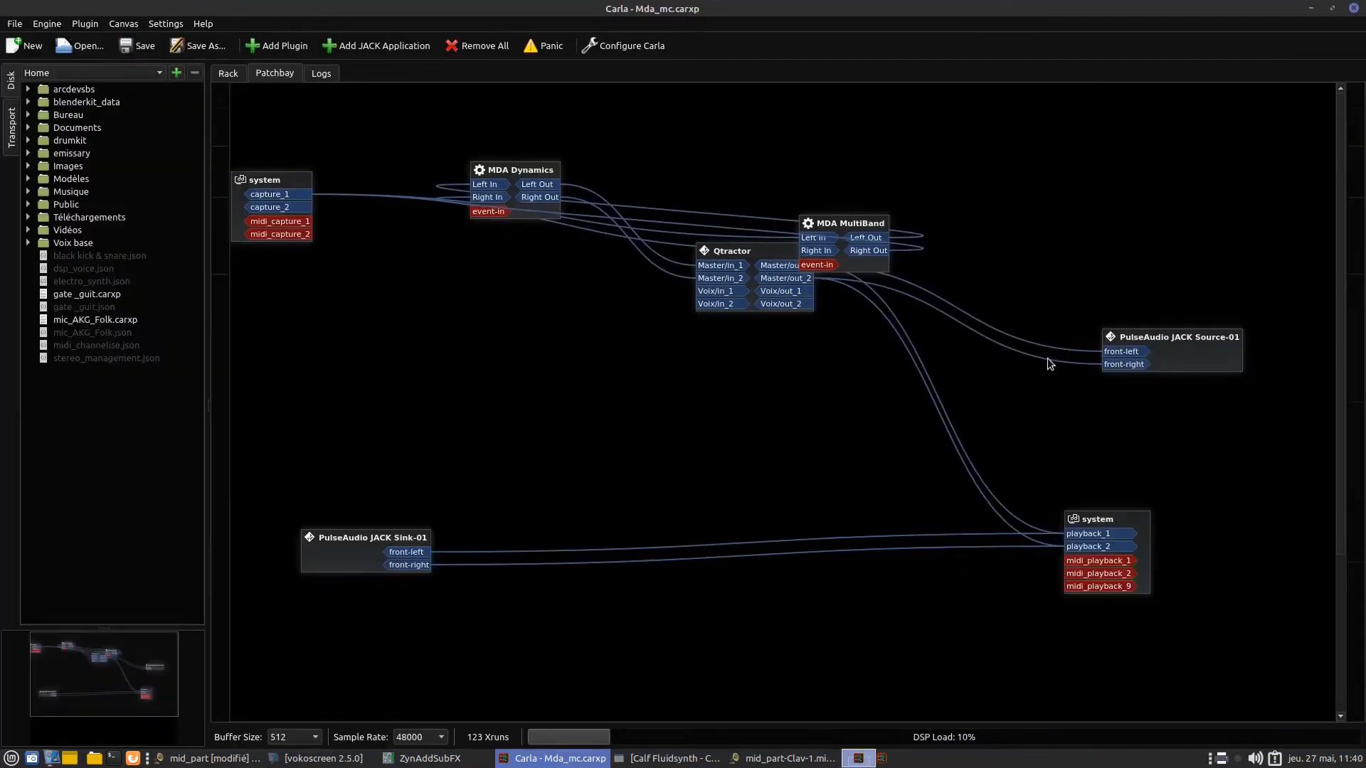
drag(729, 253, 693, 305)
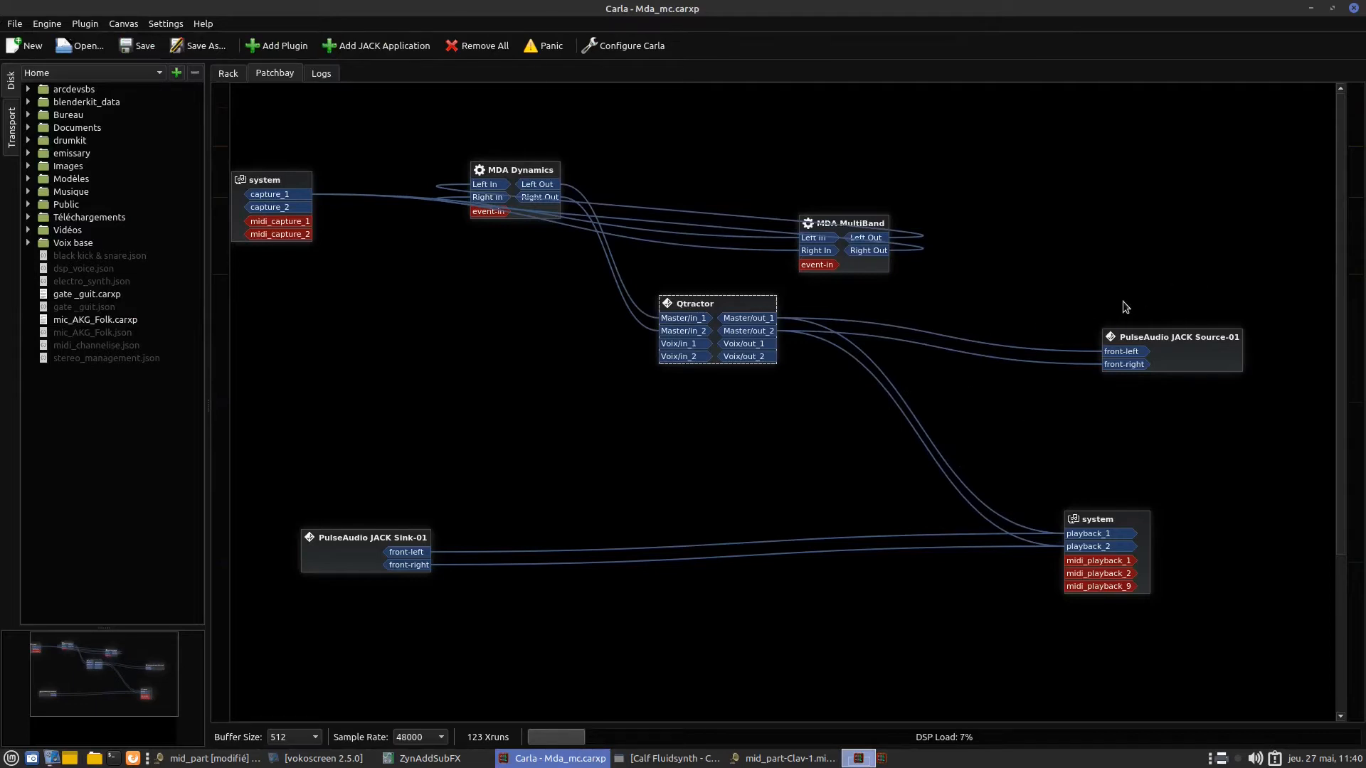
click(1332, 8)
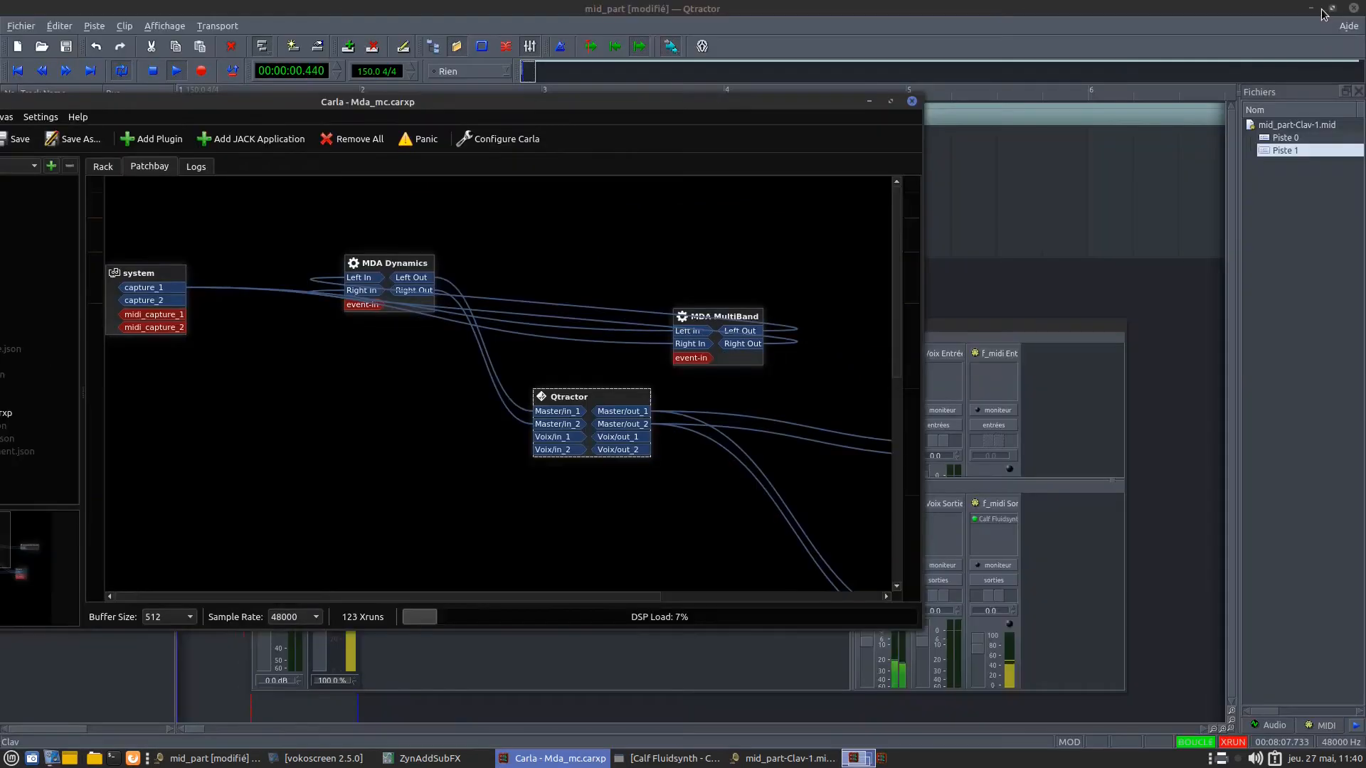
click(869, 101)
Step: Move the mixer window clear of the Clav clip and open the Clav track's properties
drag(693, 324, 836, 188)
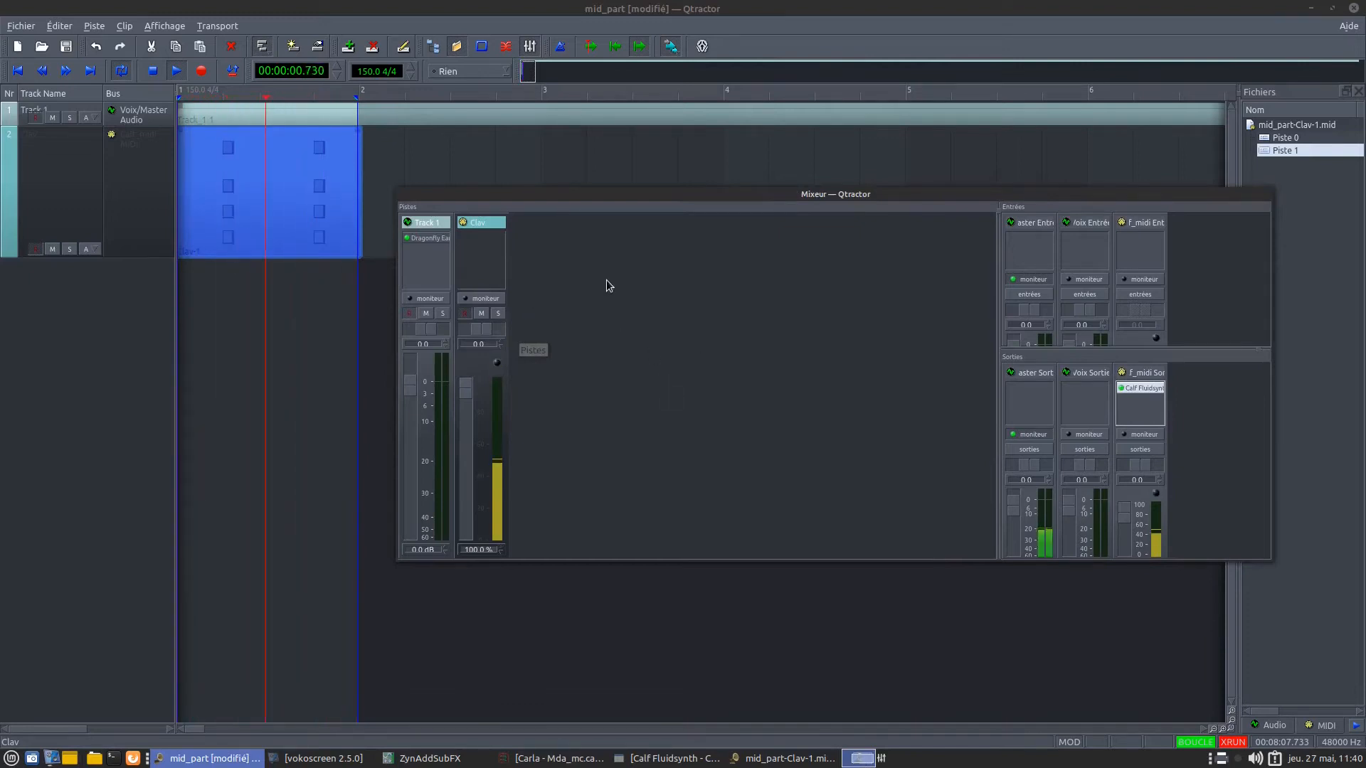
right_click(483, 248)
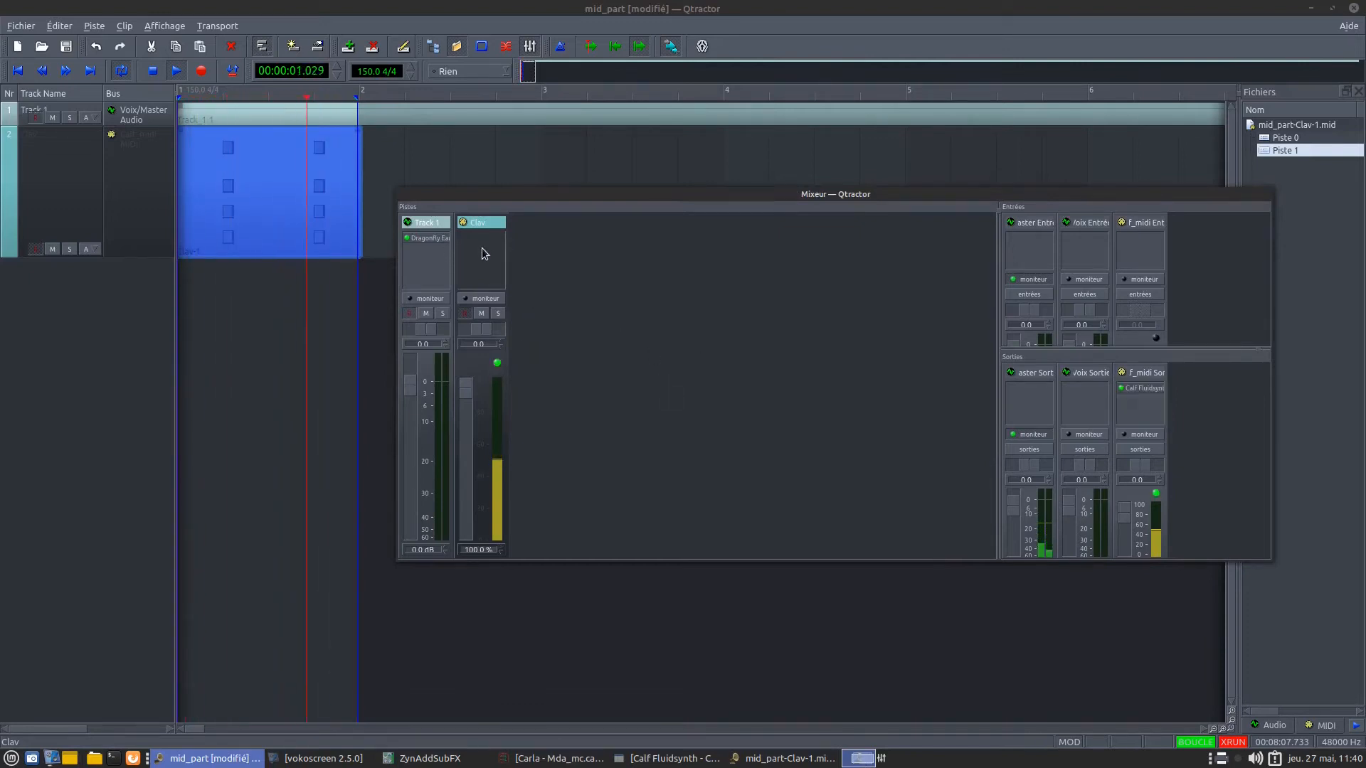
click(477, 223)
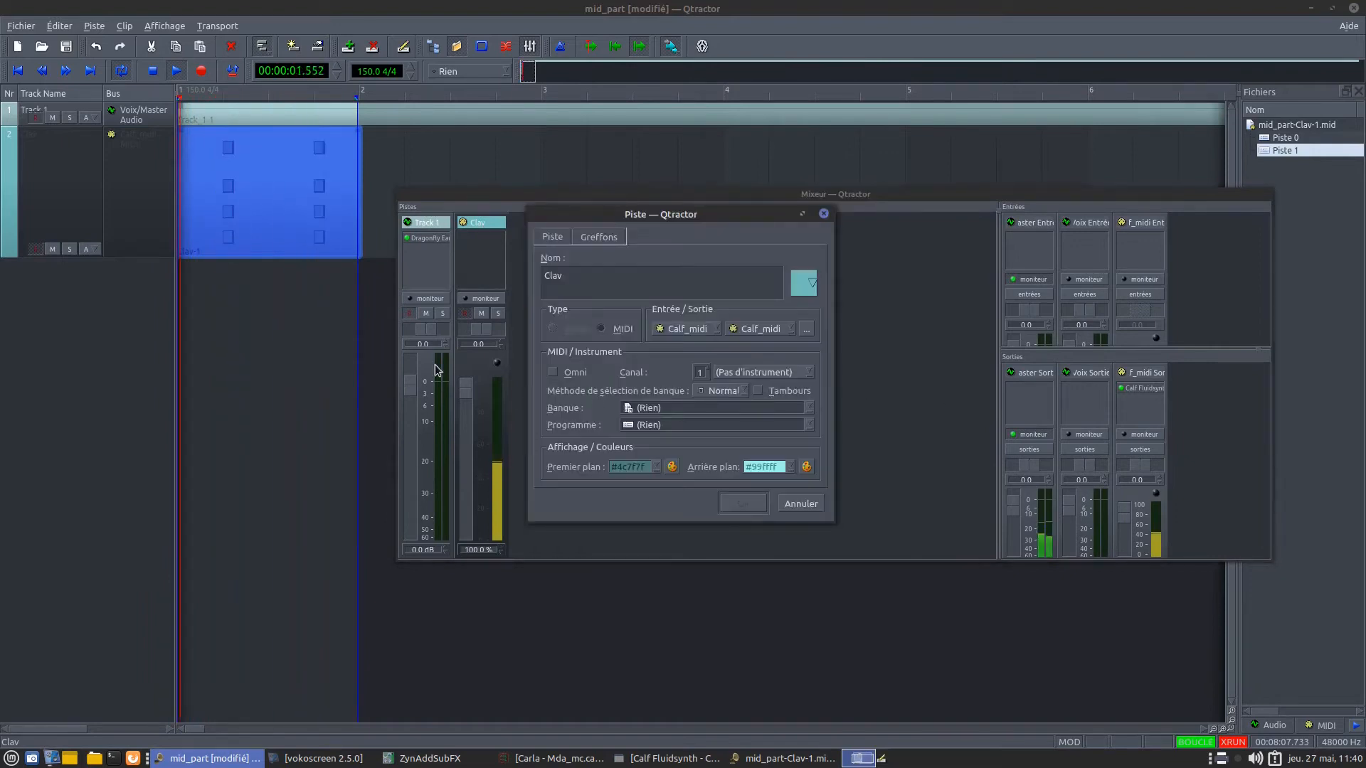
Step: Try Calf Fluidsynth as the Clav track's instrument and check its available banks
click(761, 373)
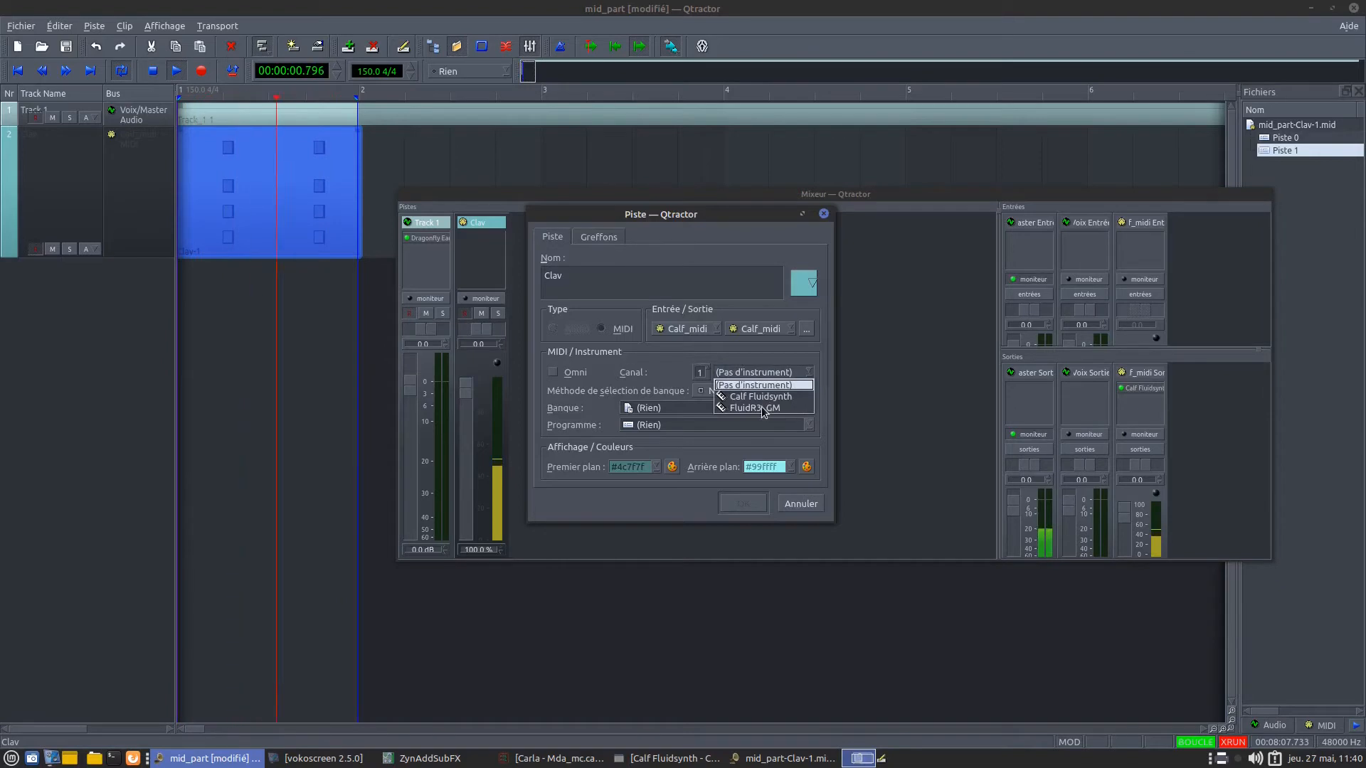
click(766, 397)
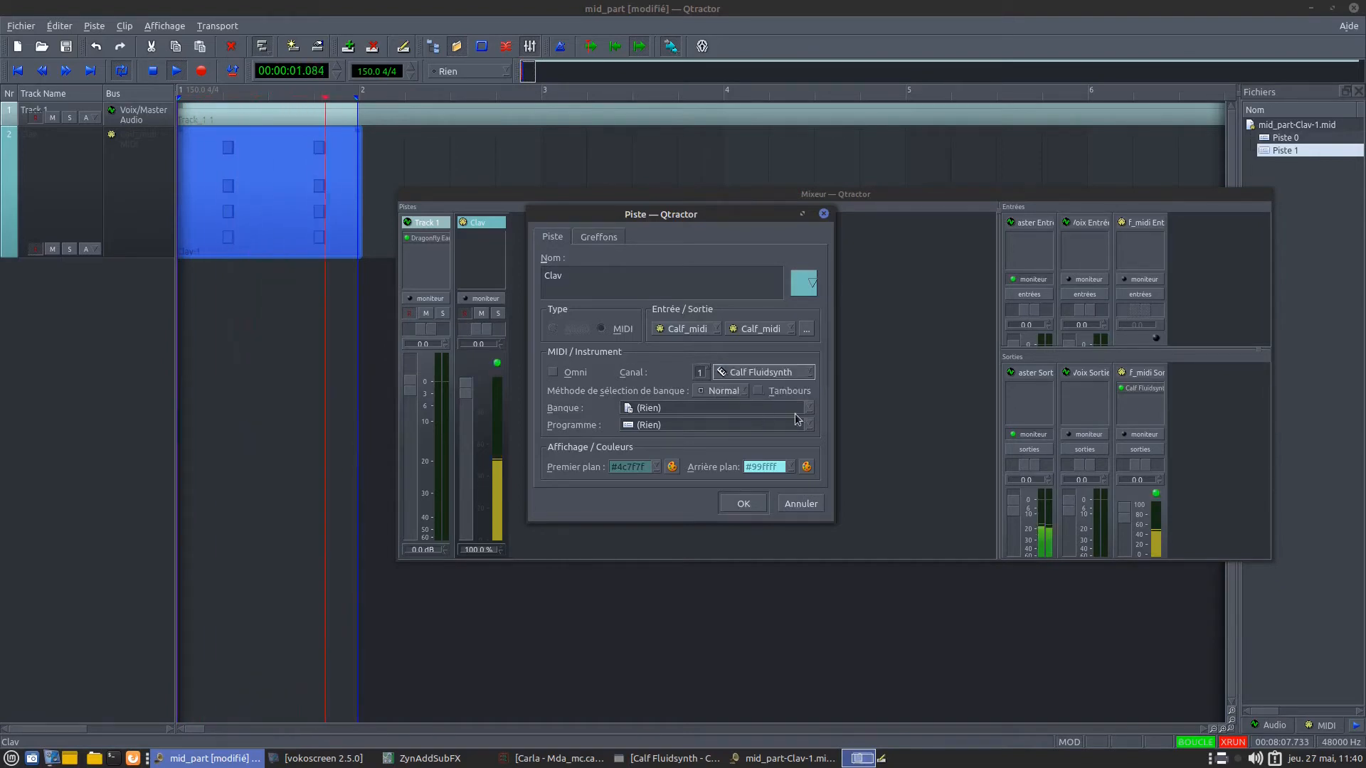
click(812, 405)
click(667, 382)
Step: Set the Clav track's instrument to FluidR3_GM, with bank FluidR3_GM Banque 0 and the Electric Piano program
click(798, 373)
click(761, 408)
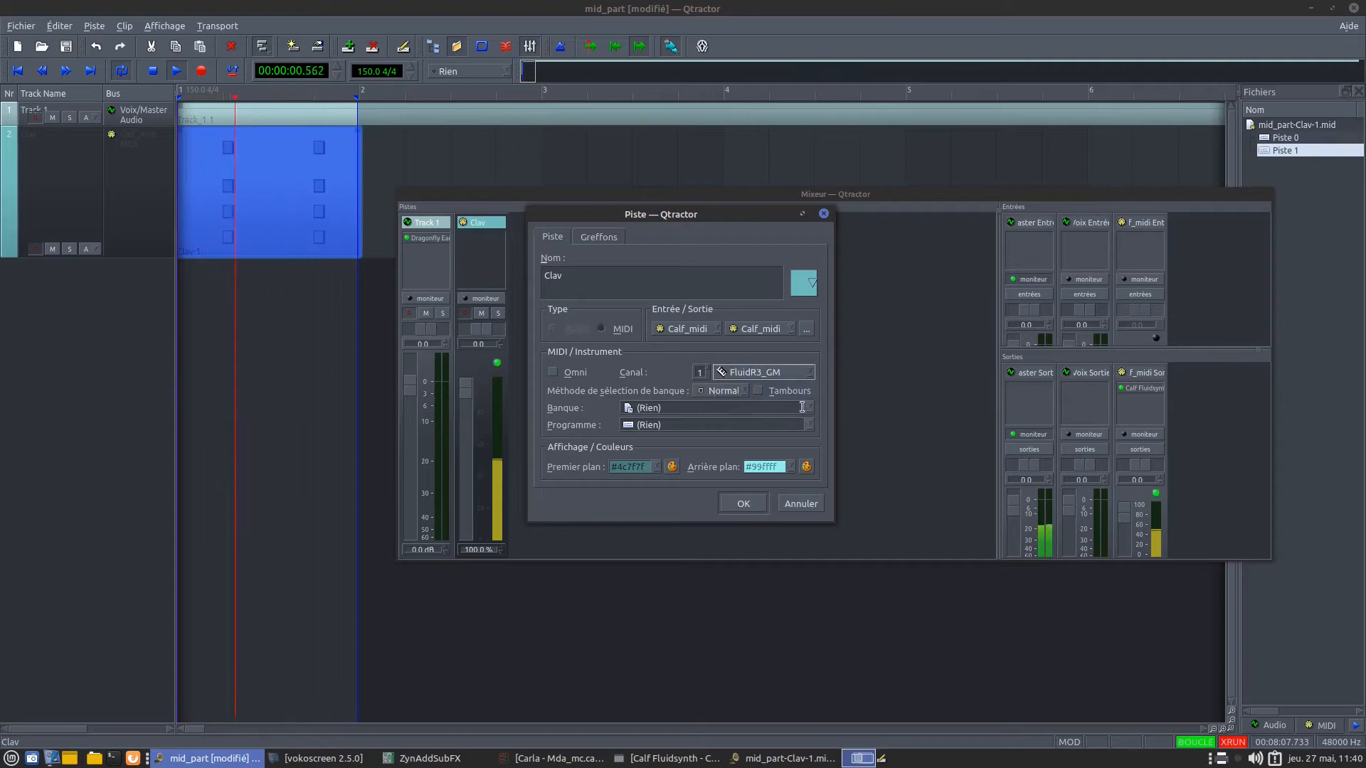
click(811, 408)
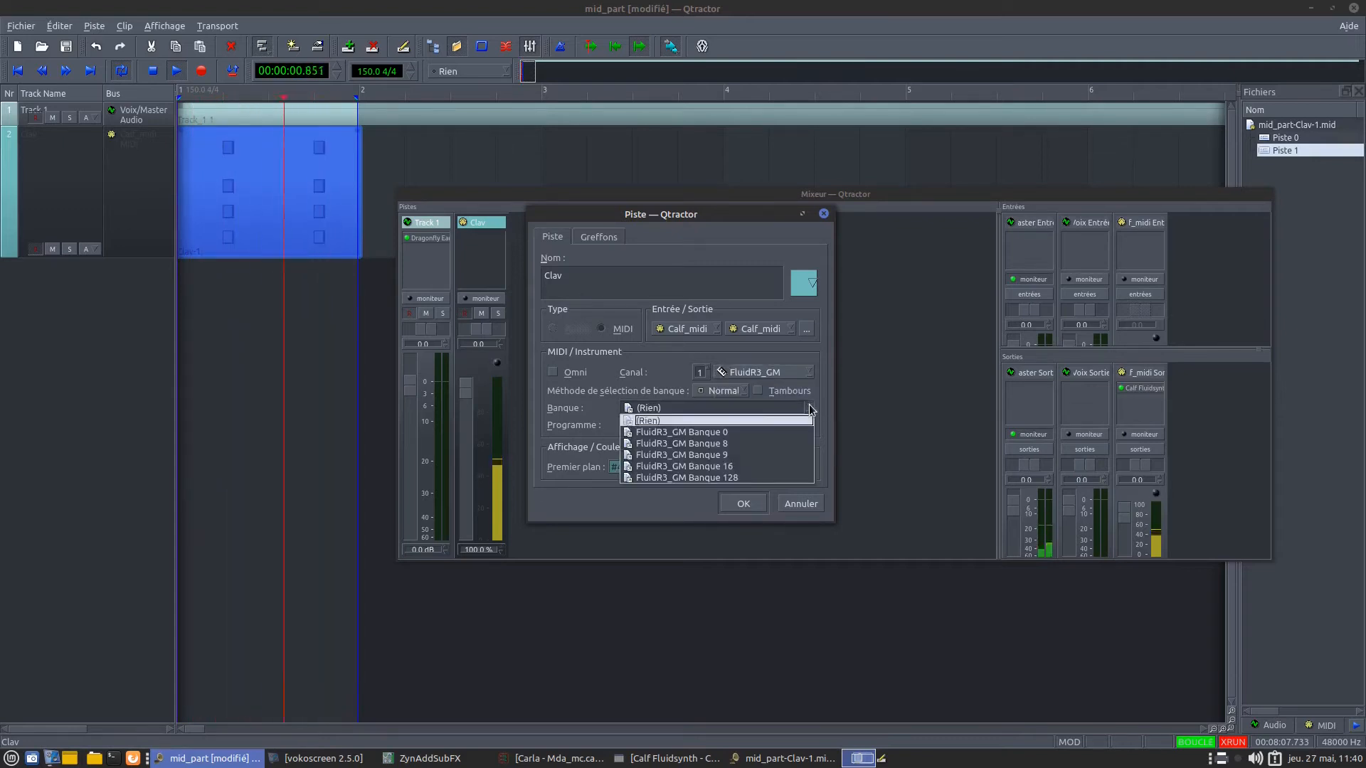
click(768, 432)
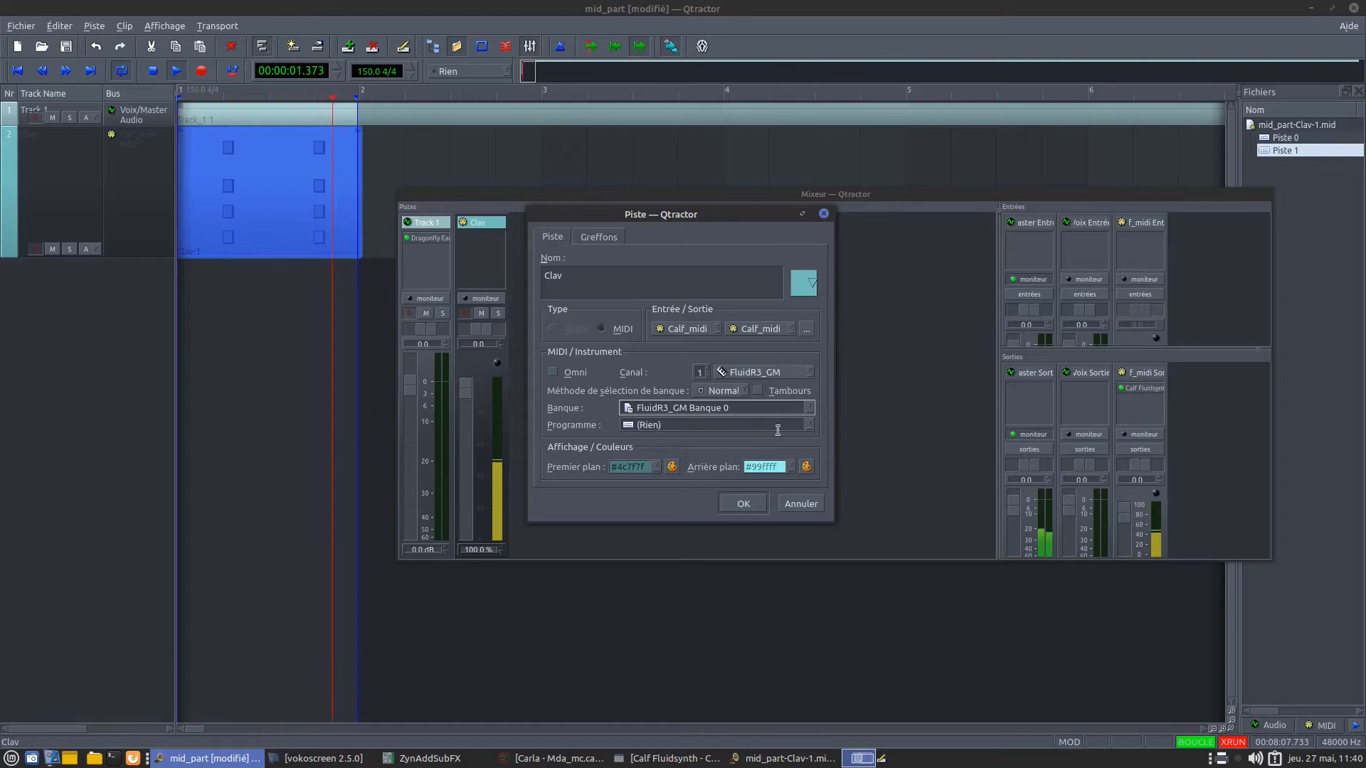
click(809, 425)
click(682, 472)
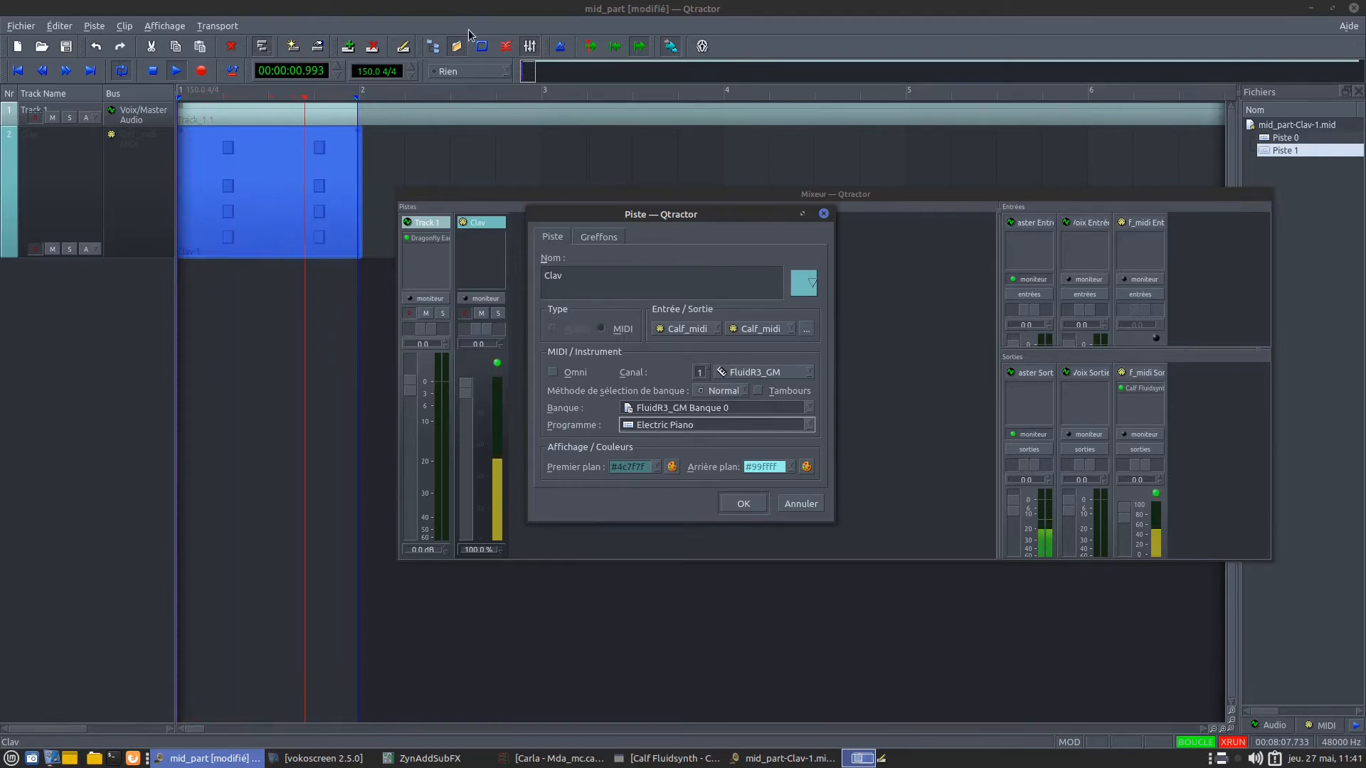
Step: Change the Clav track's program to Rhodes EP and apply the track properties
drag(724, 212, 701, 249)
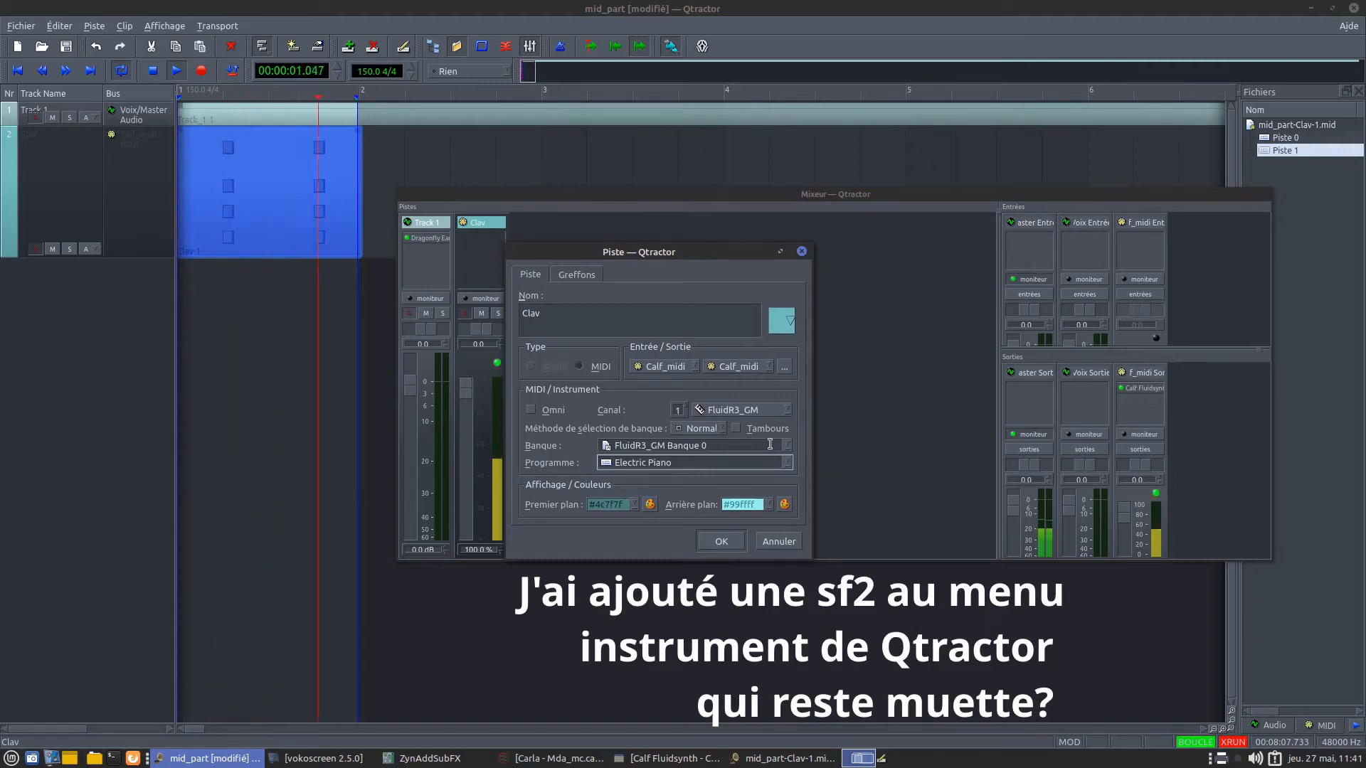
click(791, 447)
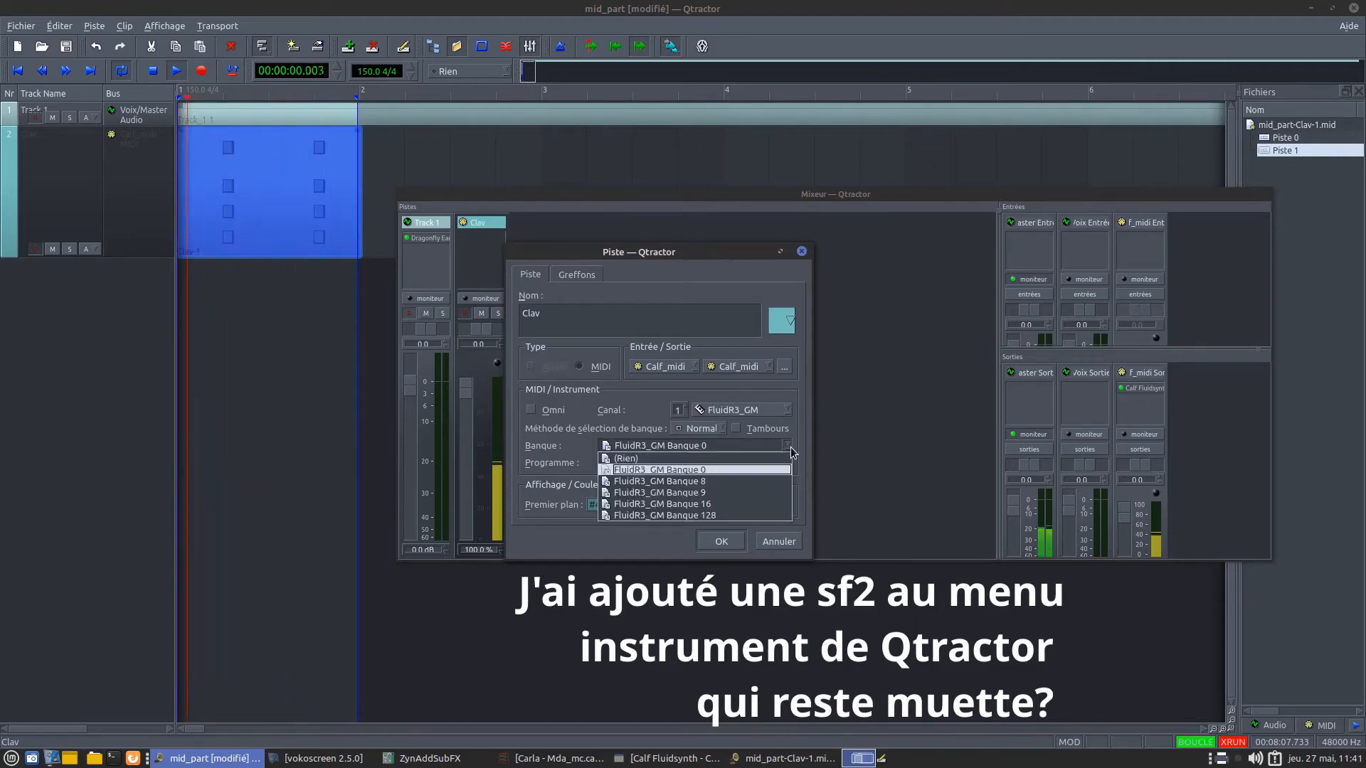
click(555, 445)
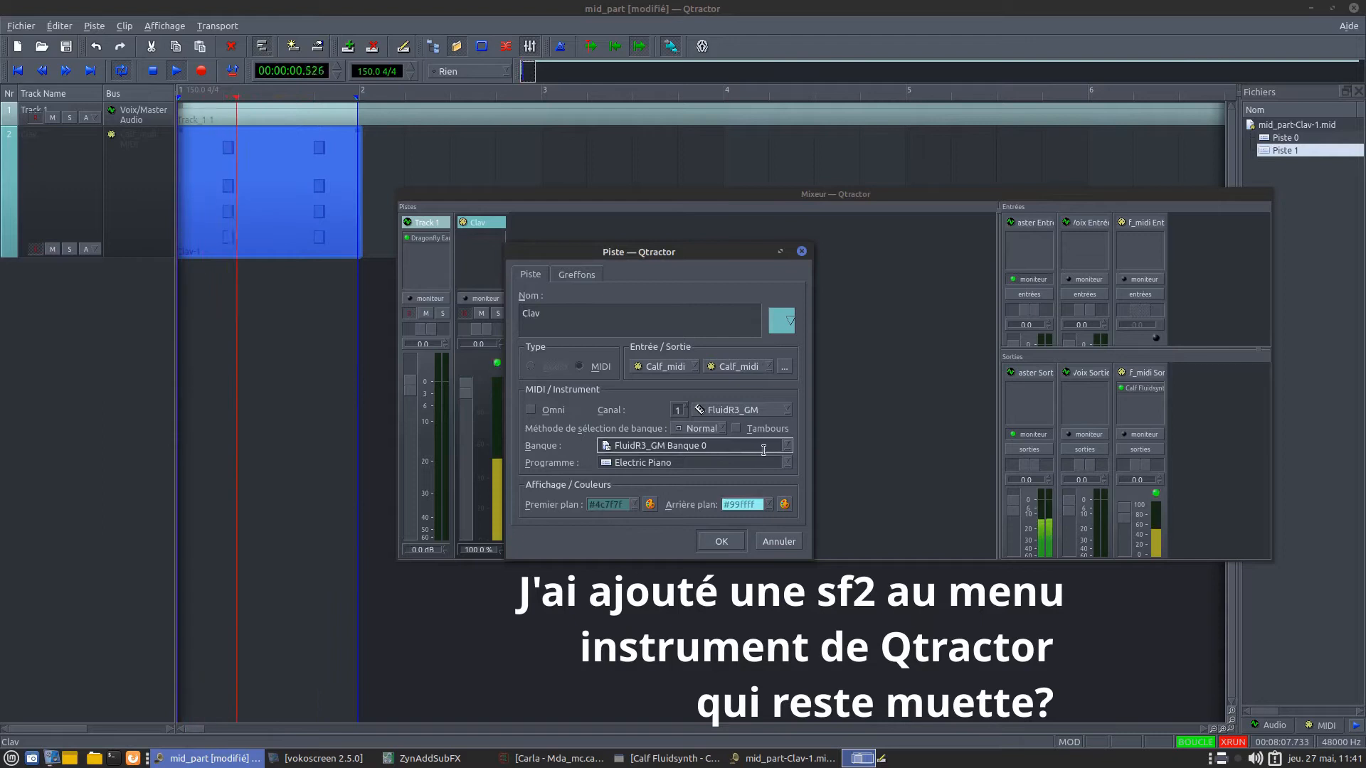
click(796, 462)
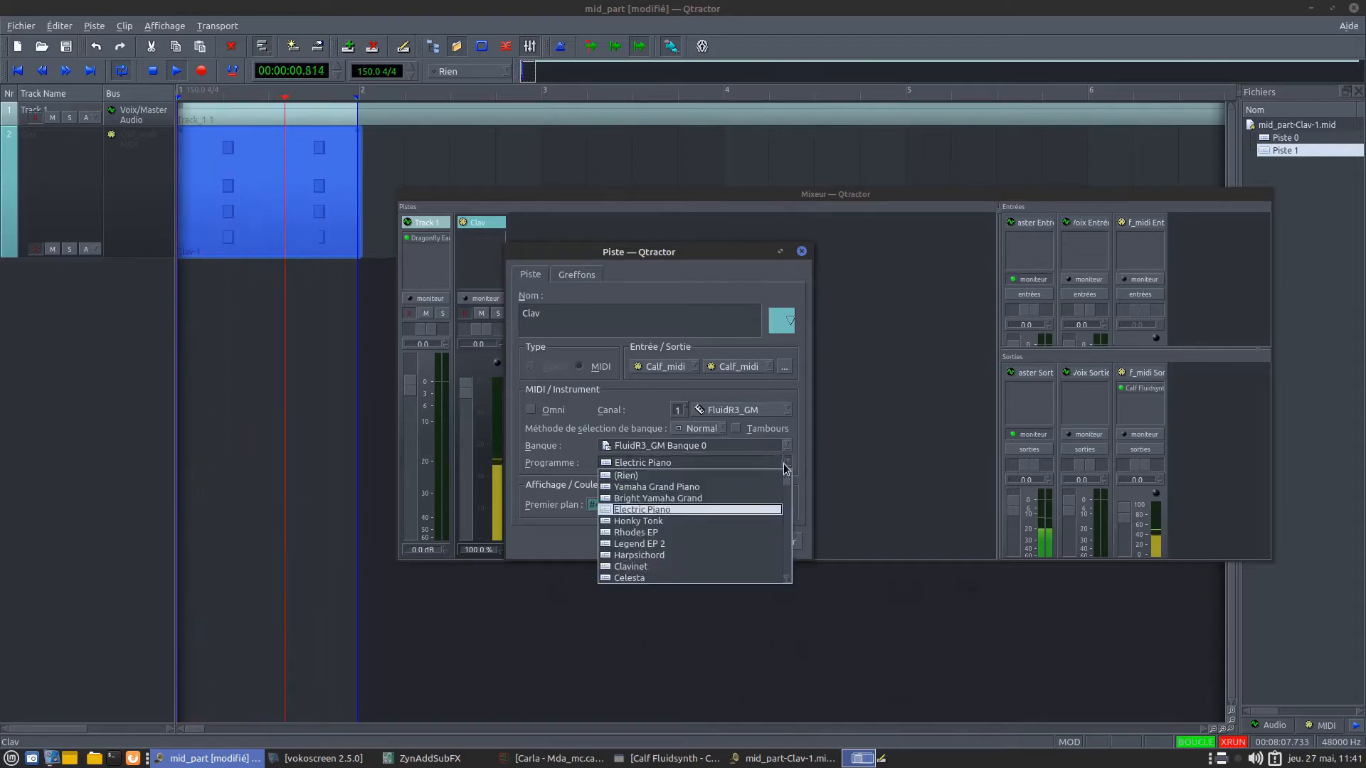
click(659, 524)
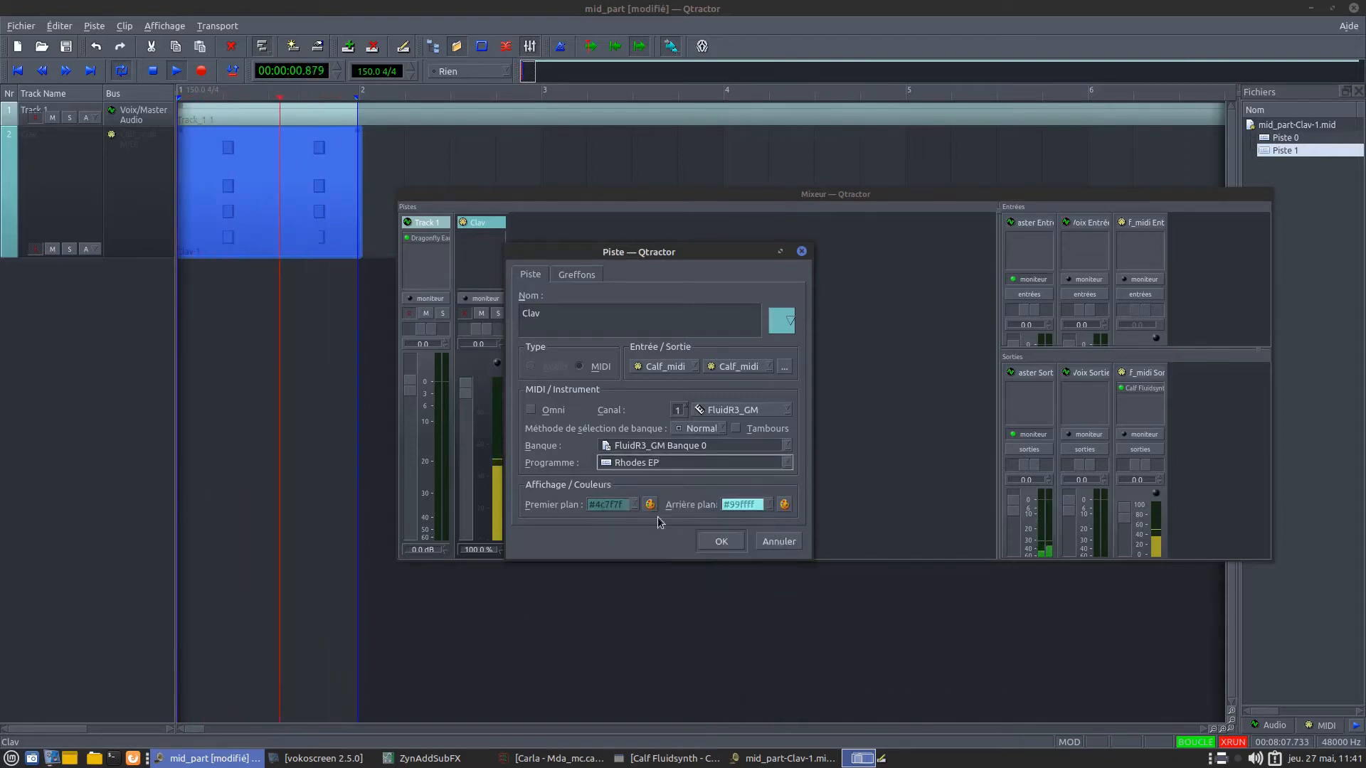
click(720, 541)
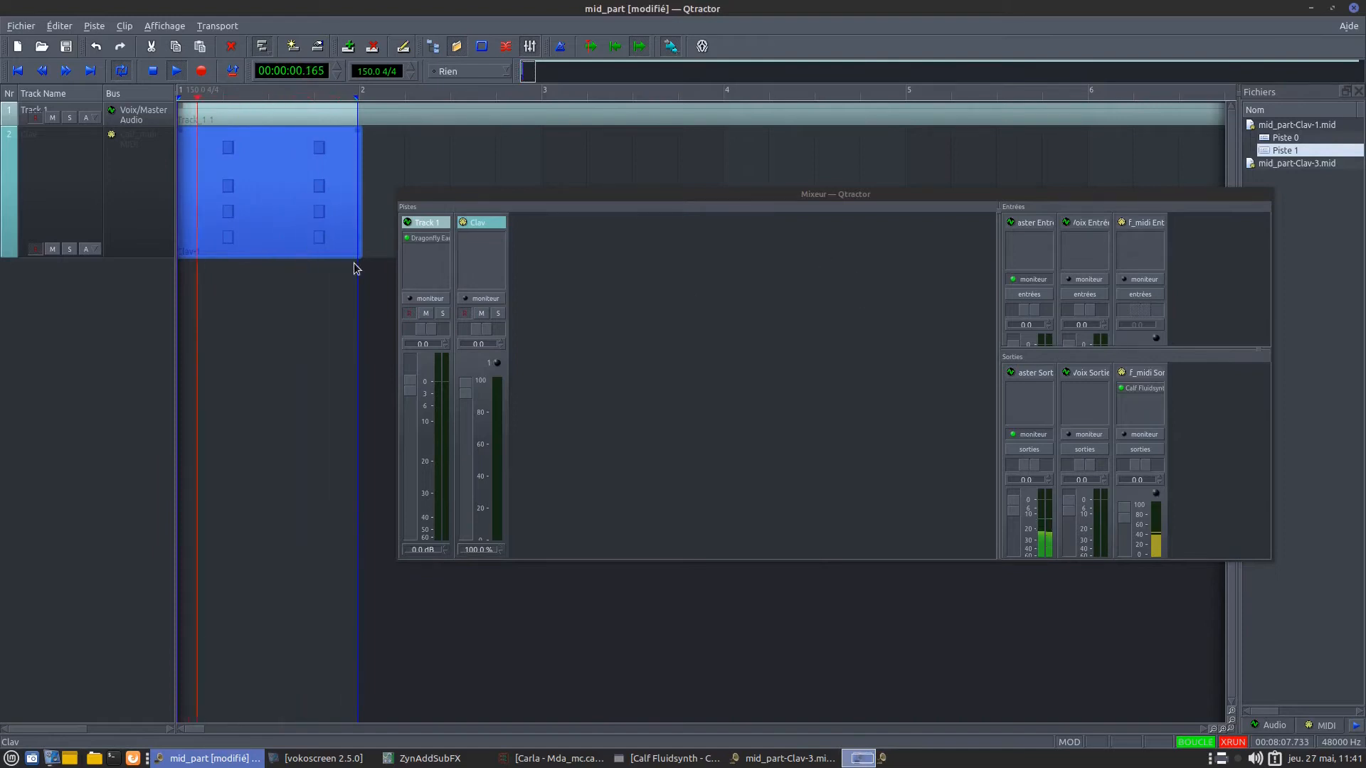
right_click(545, 231)
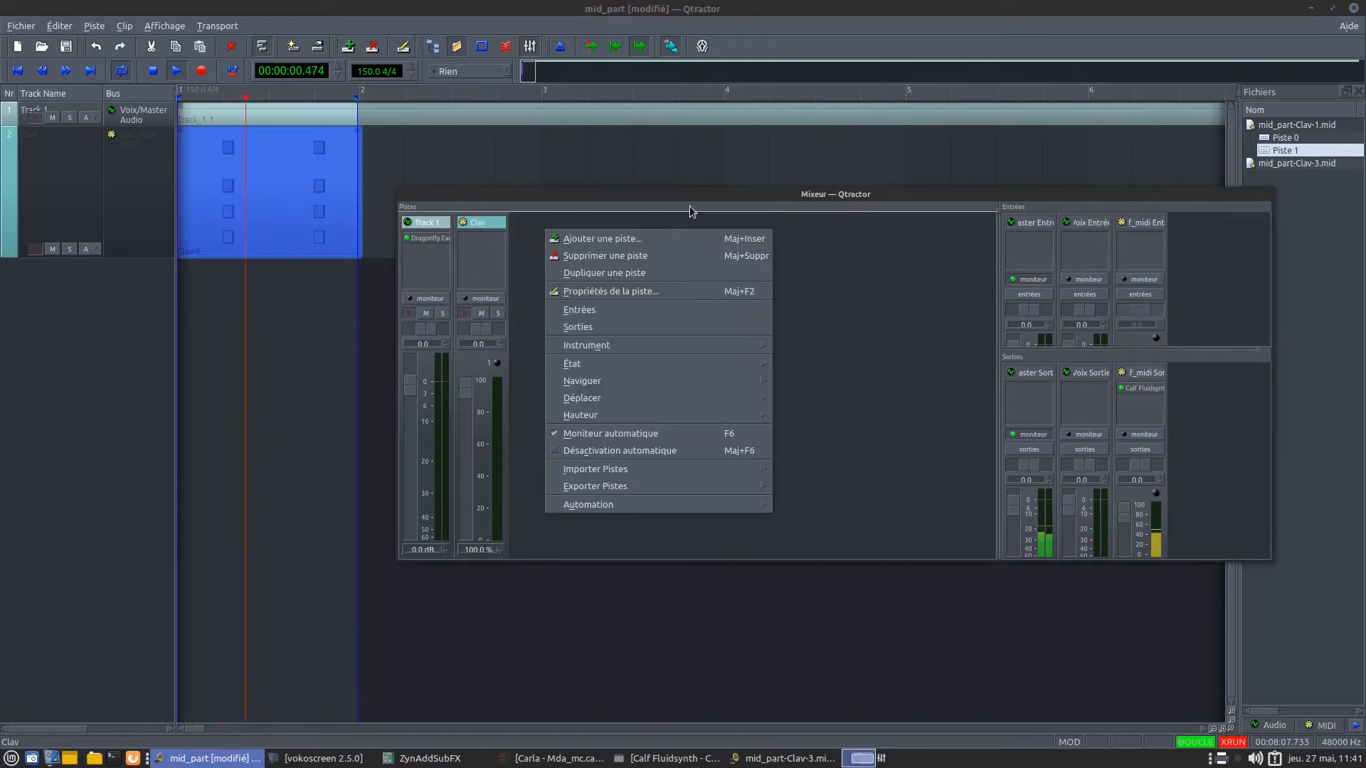
click(830, 254)
right_click(1216, 414)
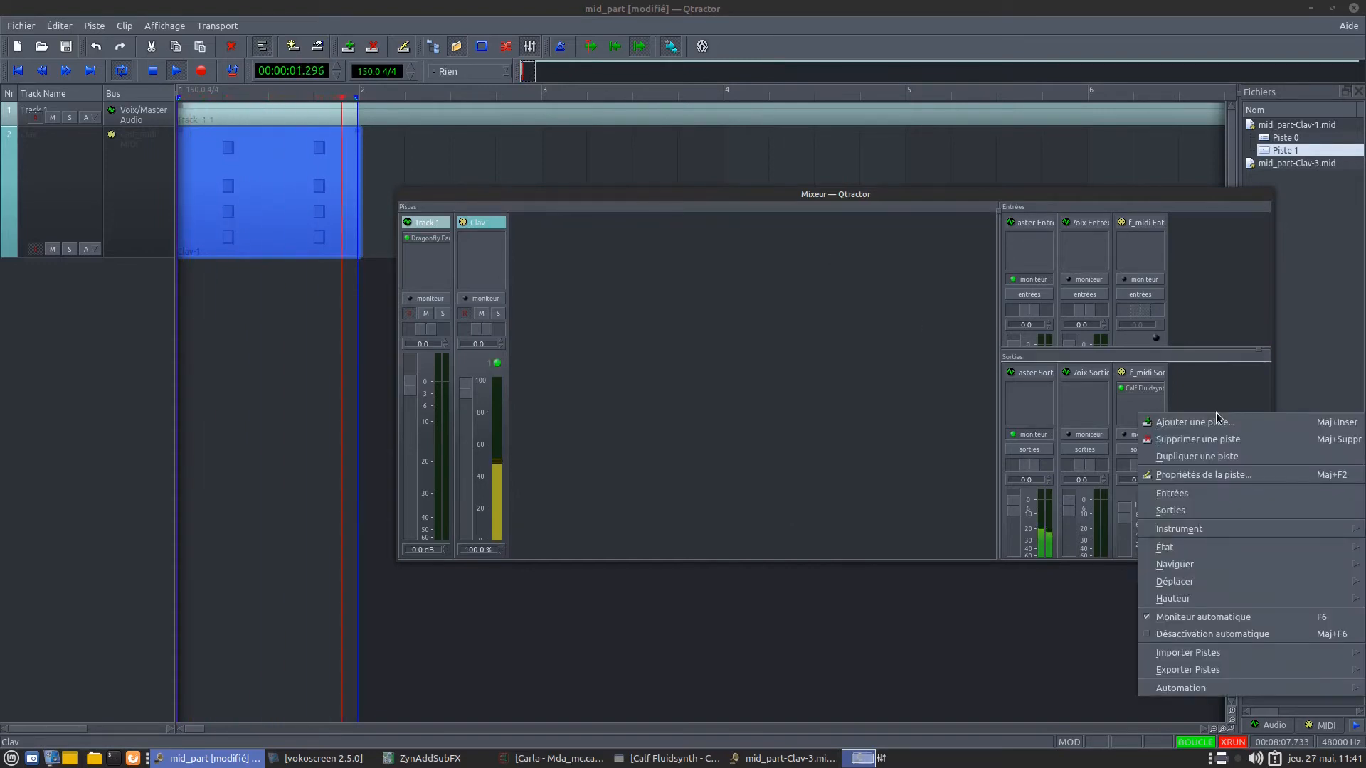
click(953, 427)
Step: Check the channel presets in the Calf Fluidsynth window and close it
click(1152, 389)
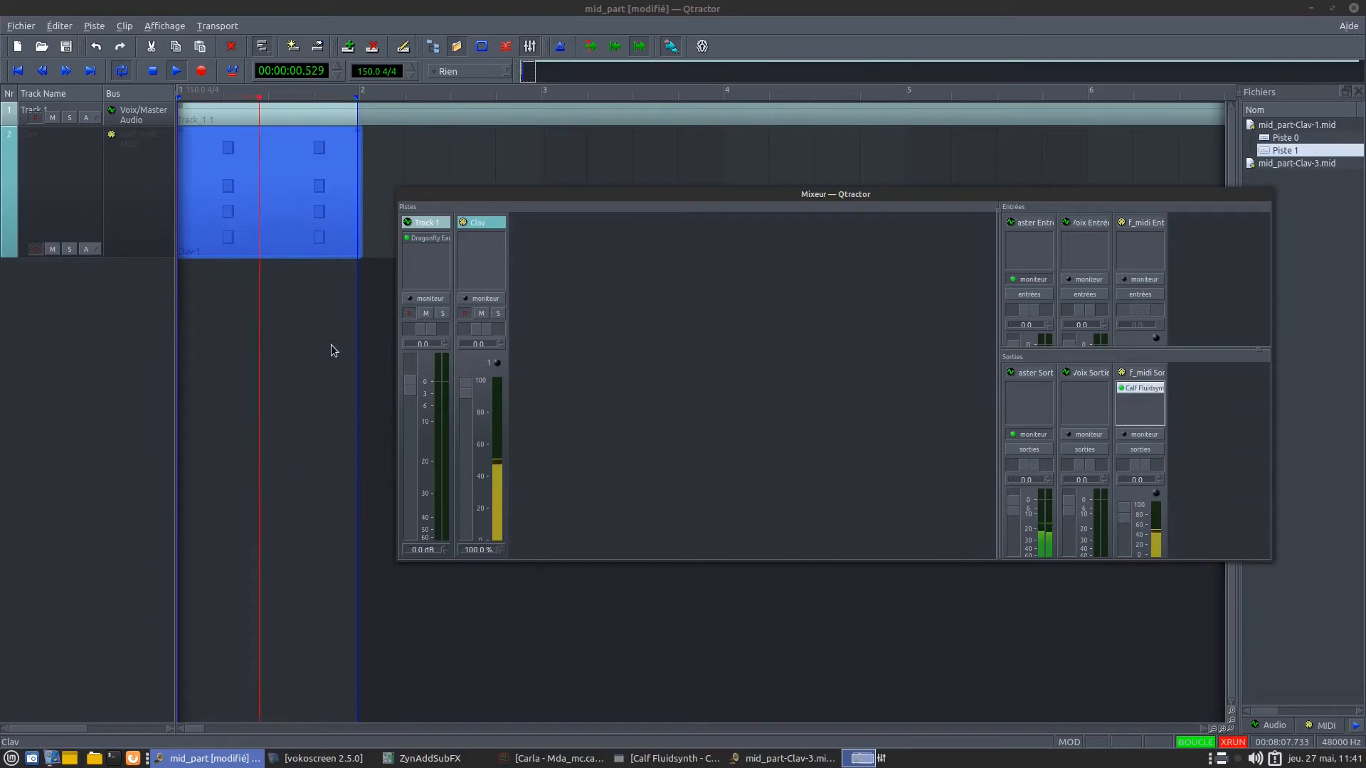
mouse_move(765, 765)
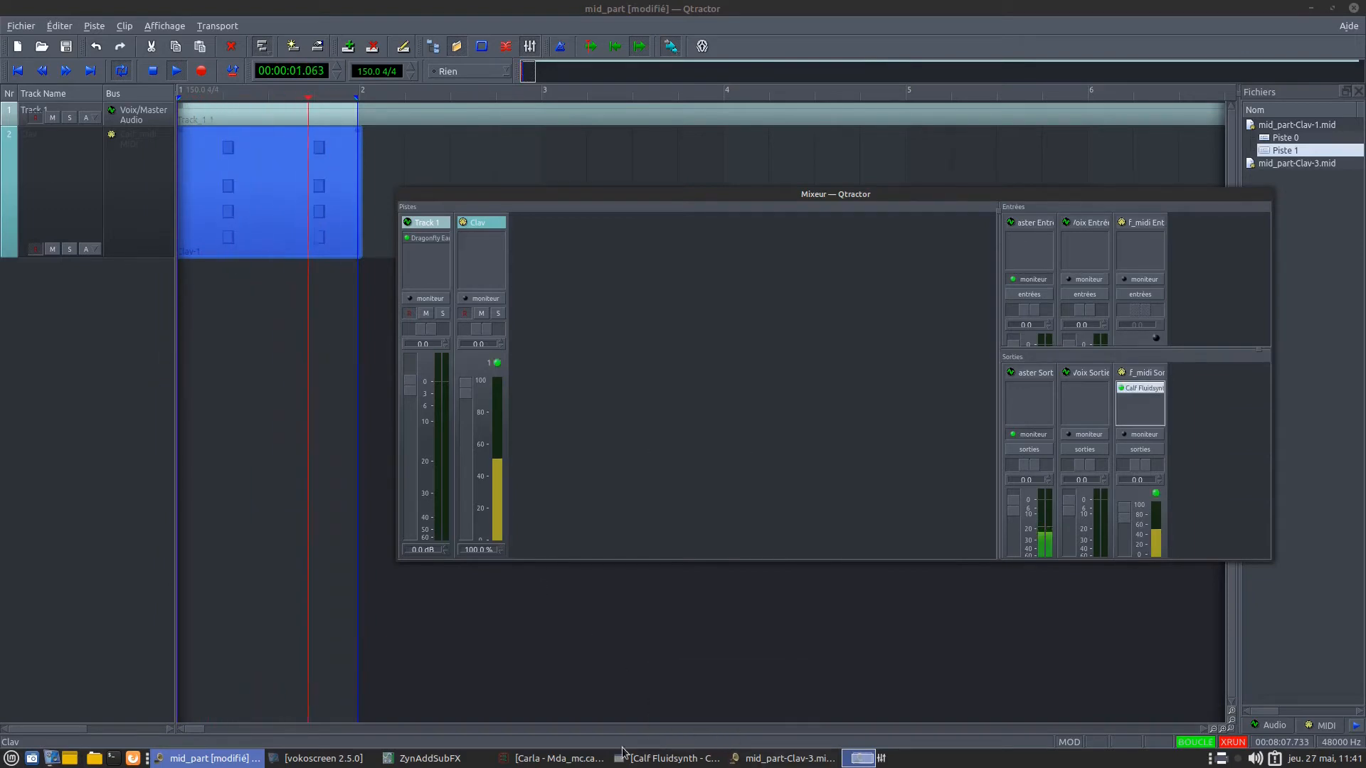
click(668, 759)
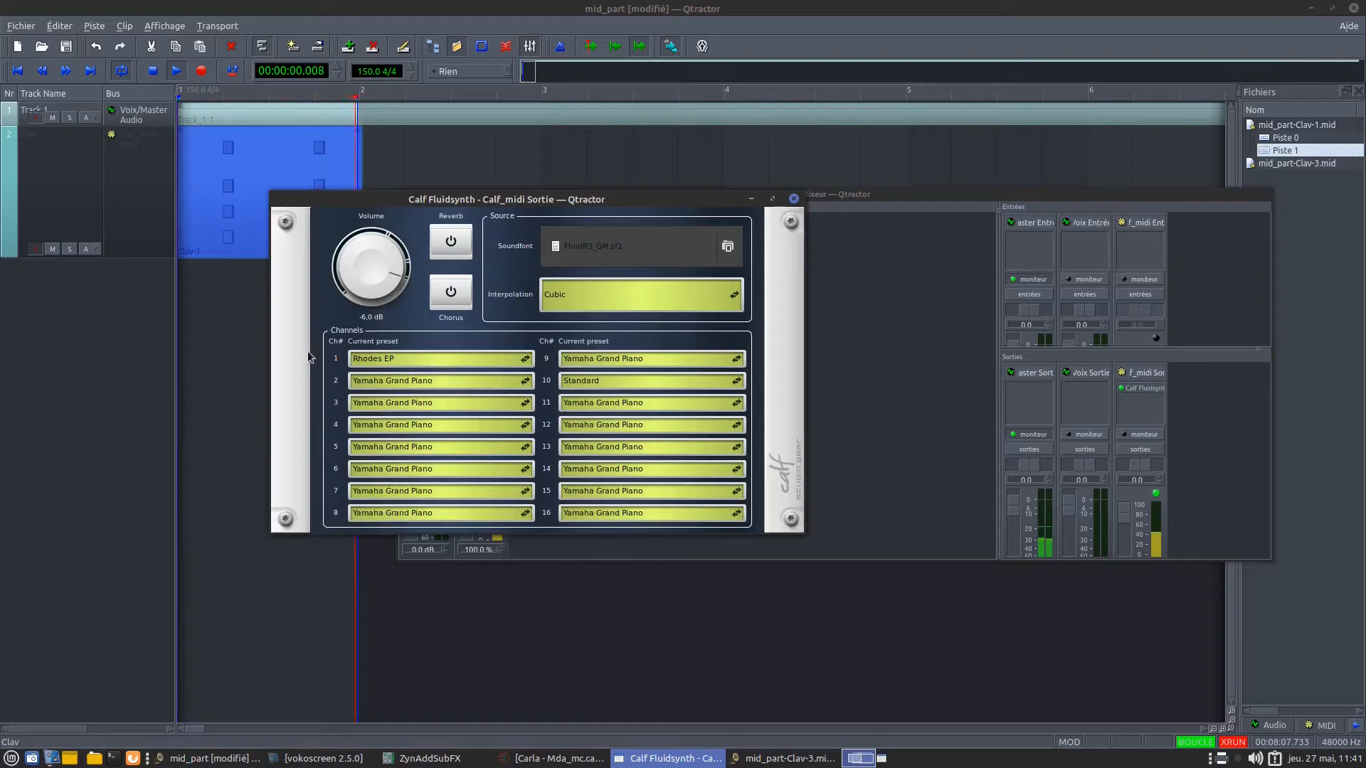
click(794, 199)
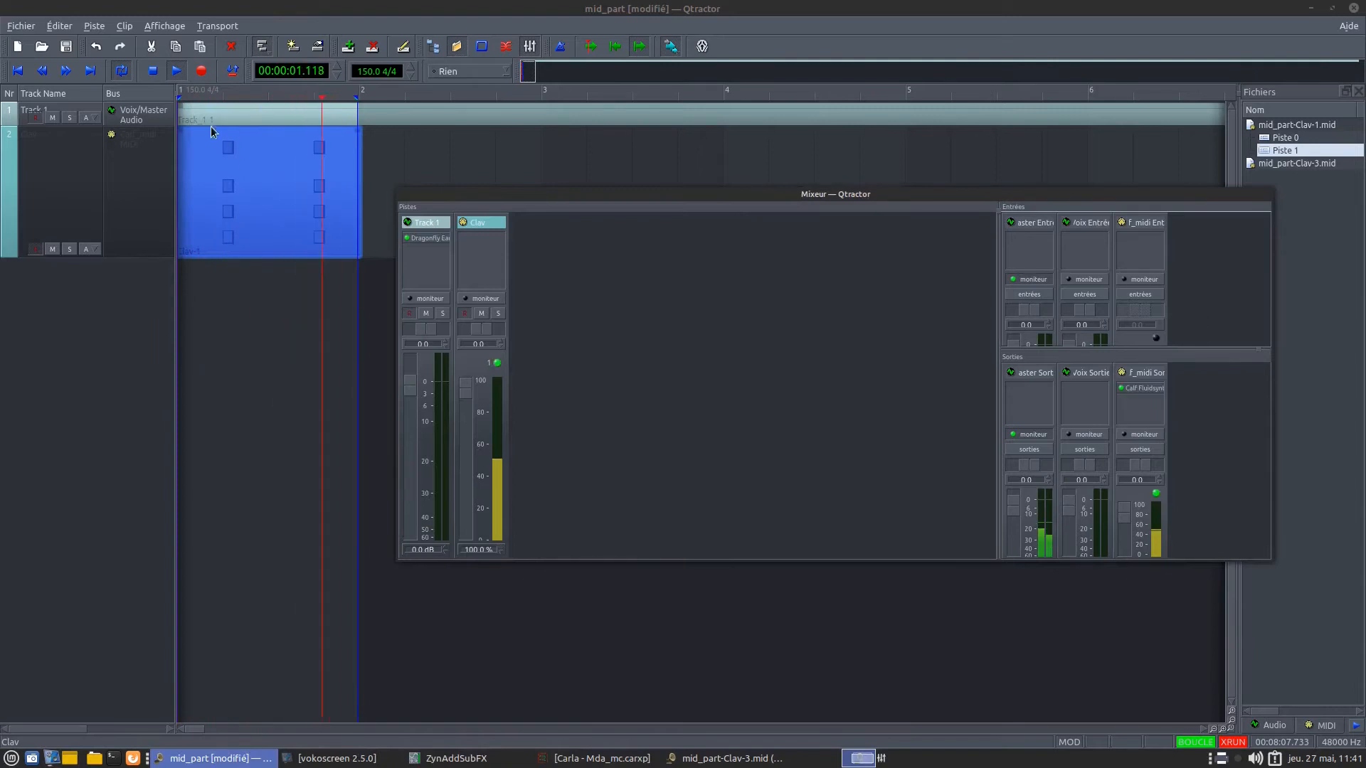
Step: Stop playback at the session start and move the mixer window aside
click(17, 72)
click(17, 72)
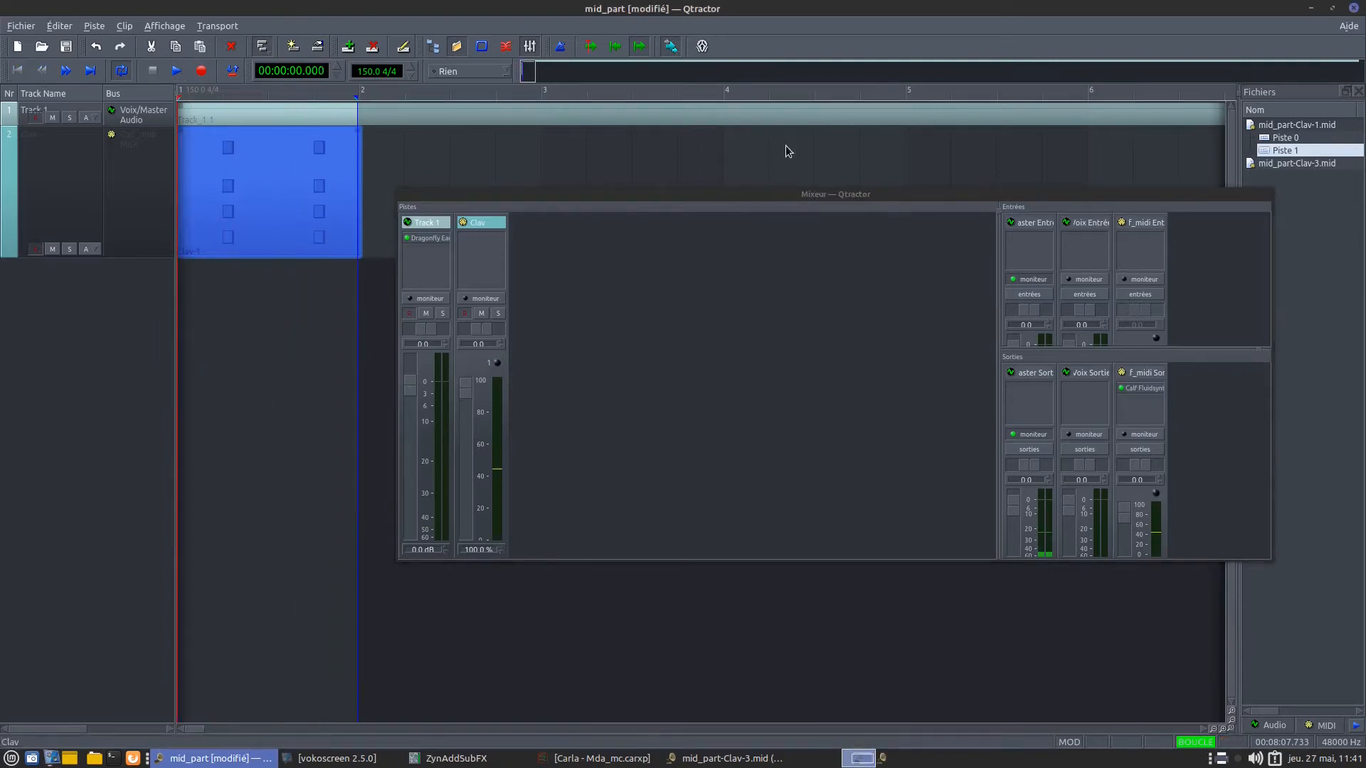
drag(825, 191, 519, 232)
Step: Start a new track from the mixer and set its type to MIDI
right_click(965, 431)
click(903, 436)
right_click(903, 437)
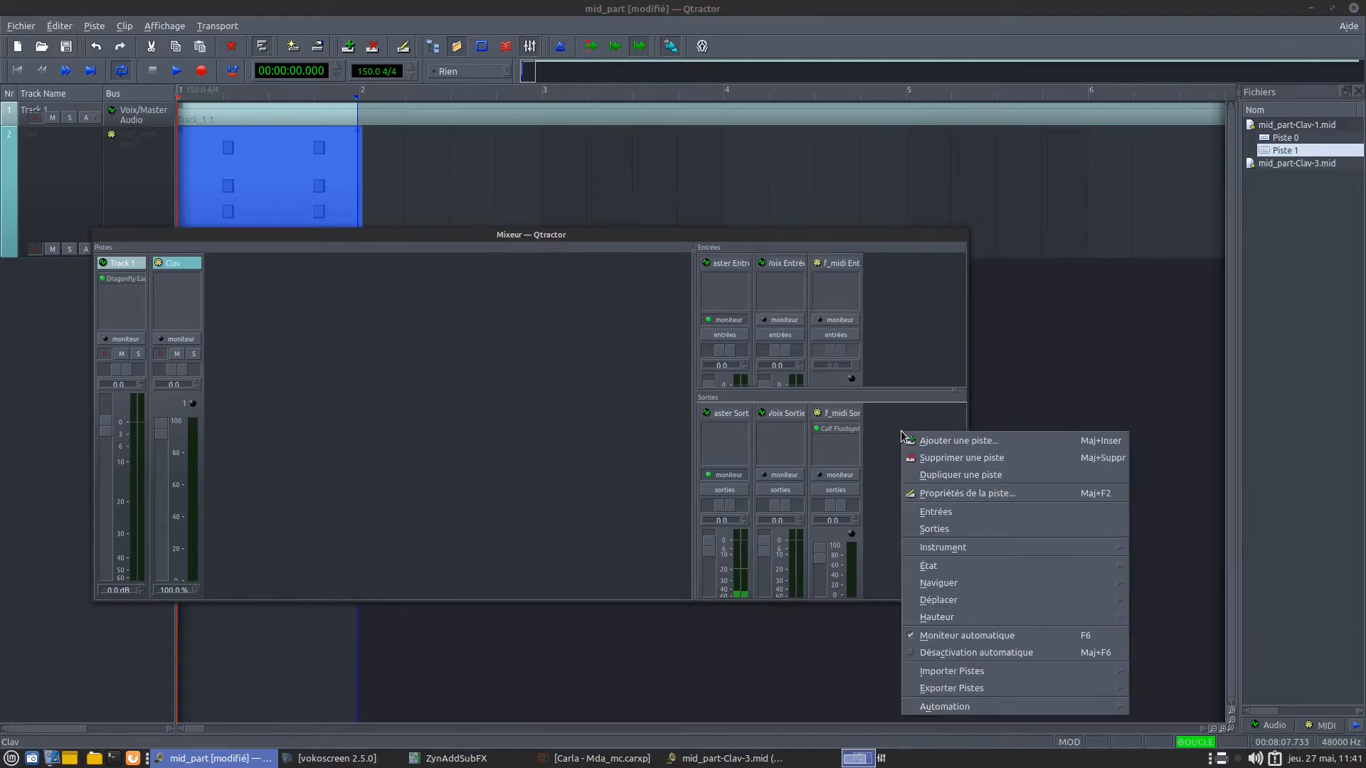
click(967, 440)
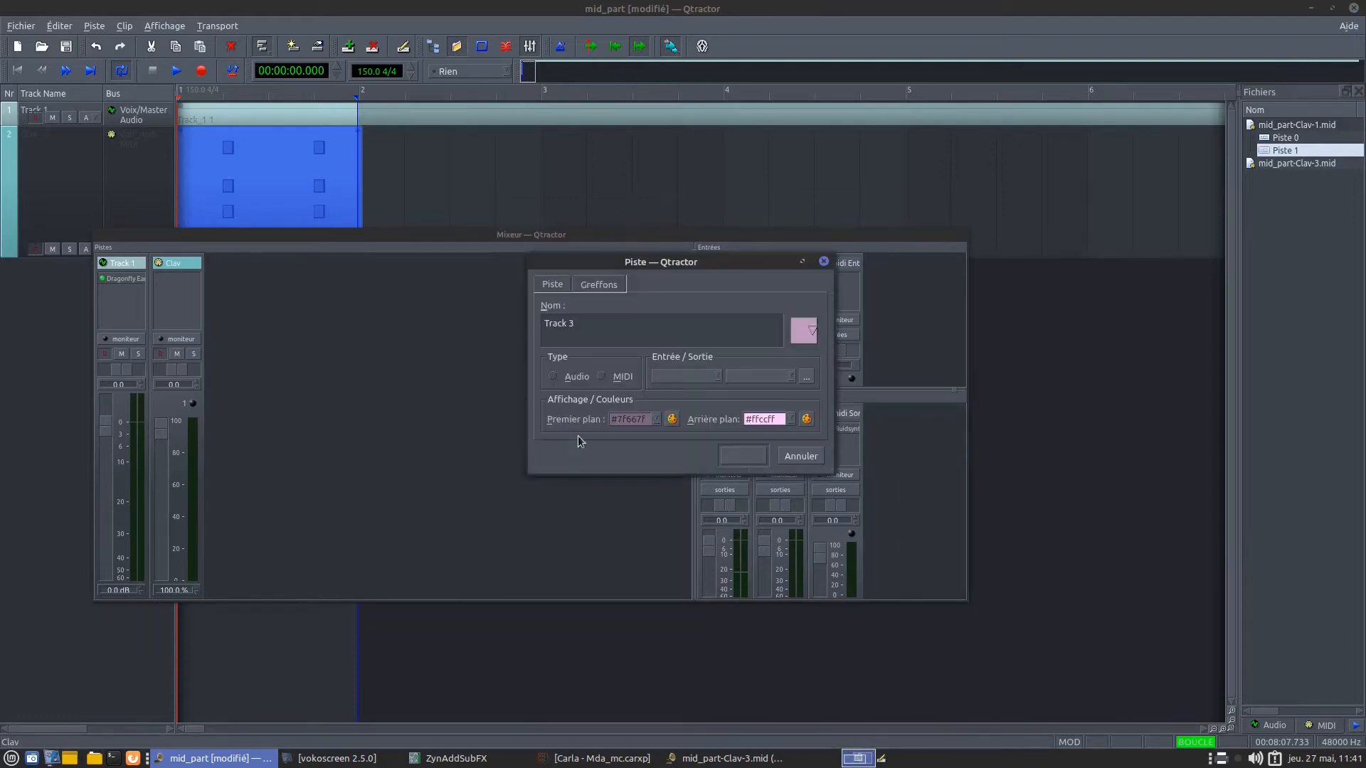
click(603, 377)
Step: Create a new MIDI bus named pearl_midi, starting from the Calf_midi bus settings, and close the bus dialog
click(833, 377)
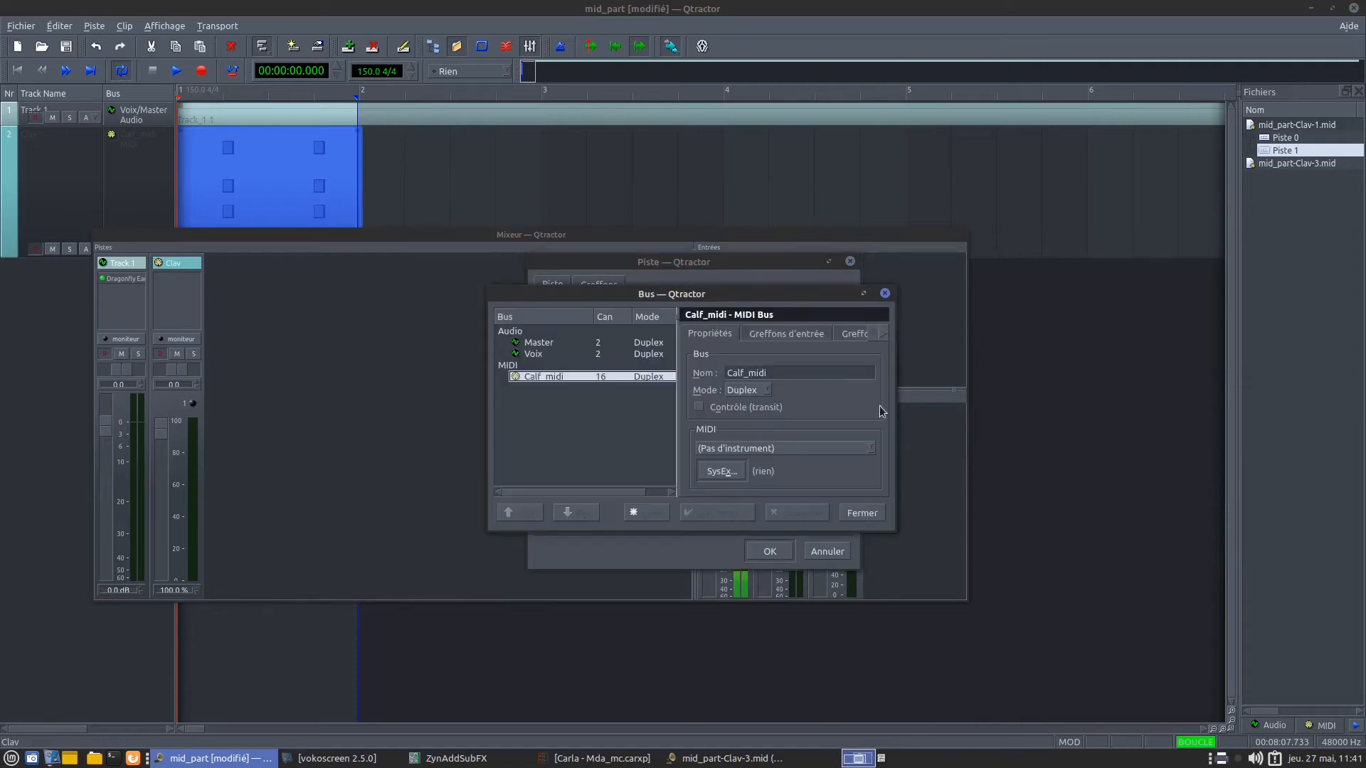
click(745, 373)
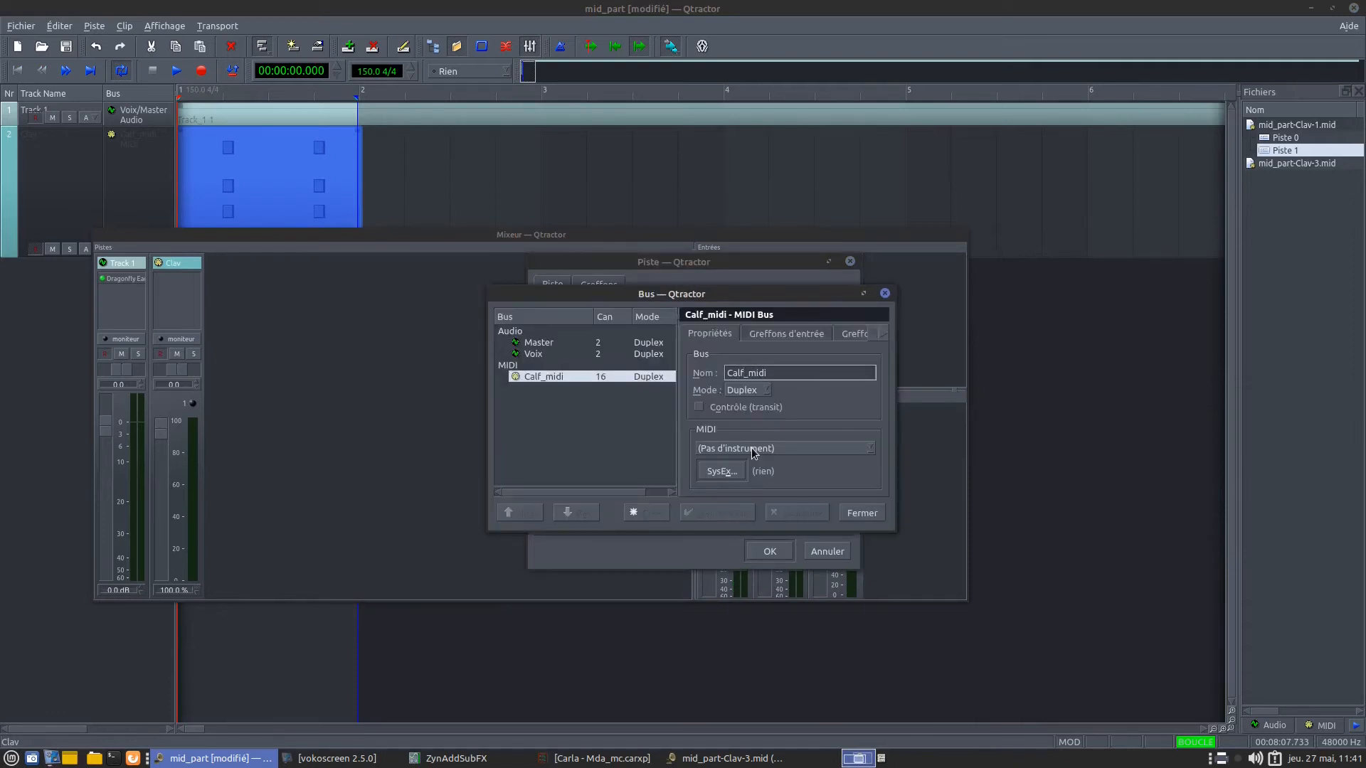
key(BackSpace)
key(BackSpace)
key(BackSpace)
key(BackSpace)
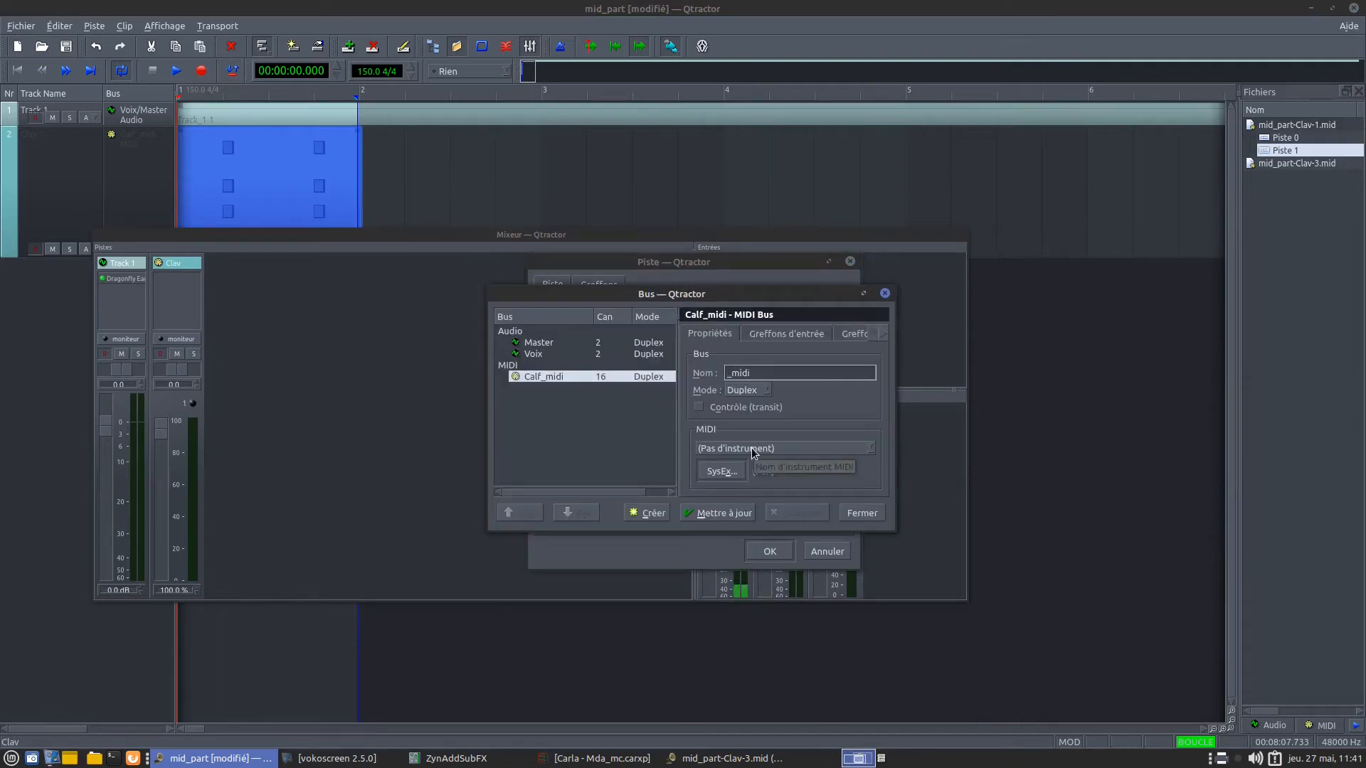
text(pearl)
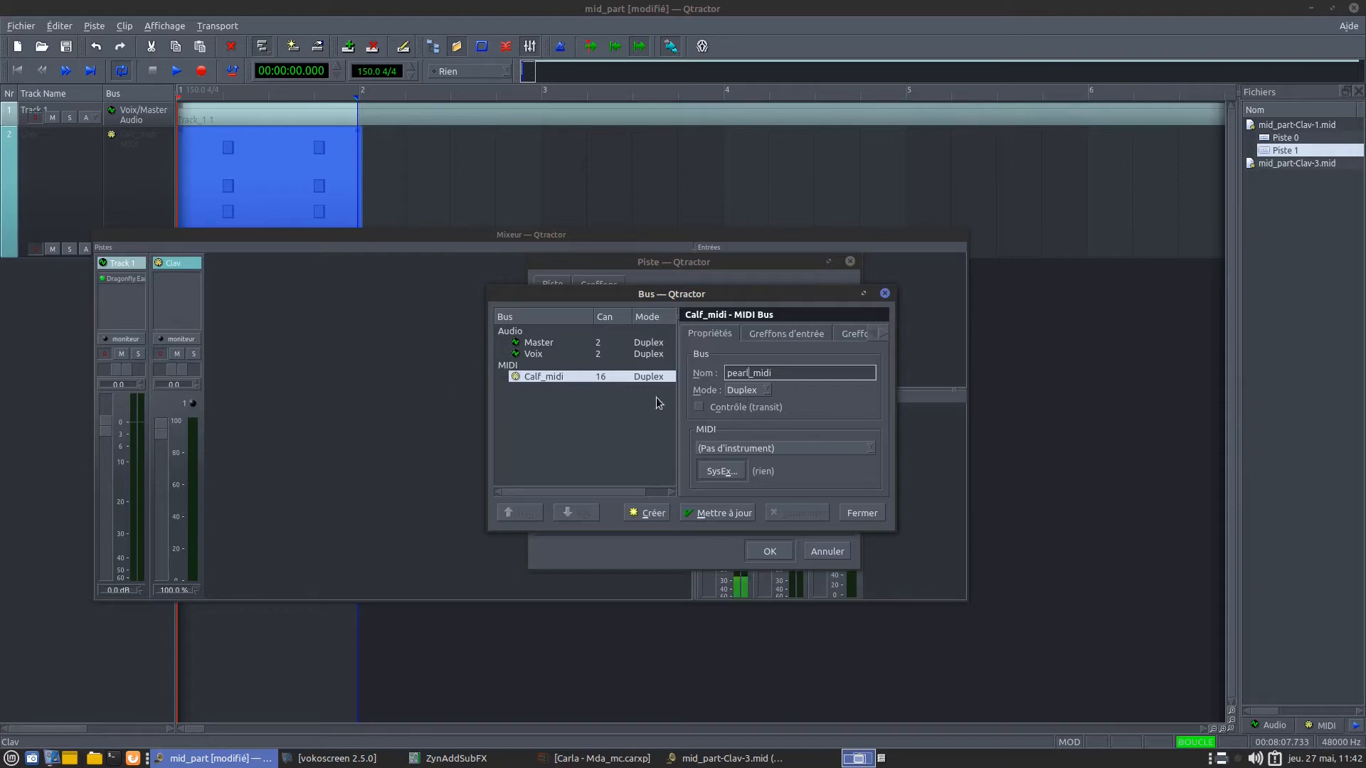
click(655, 512)
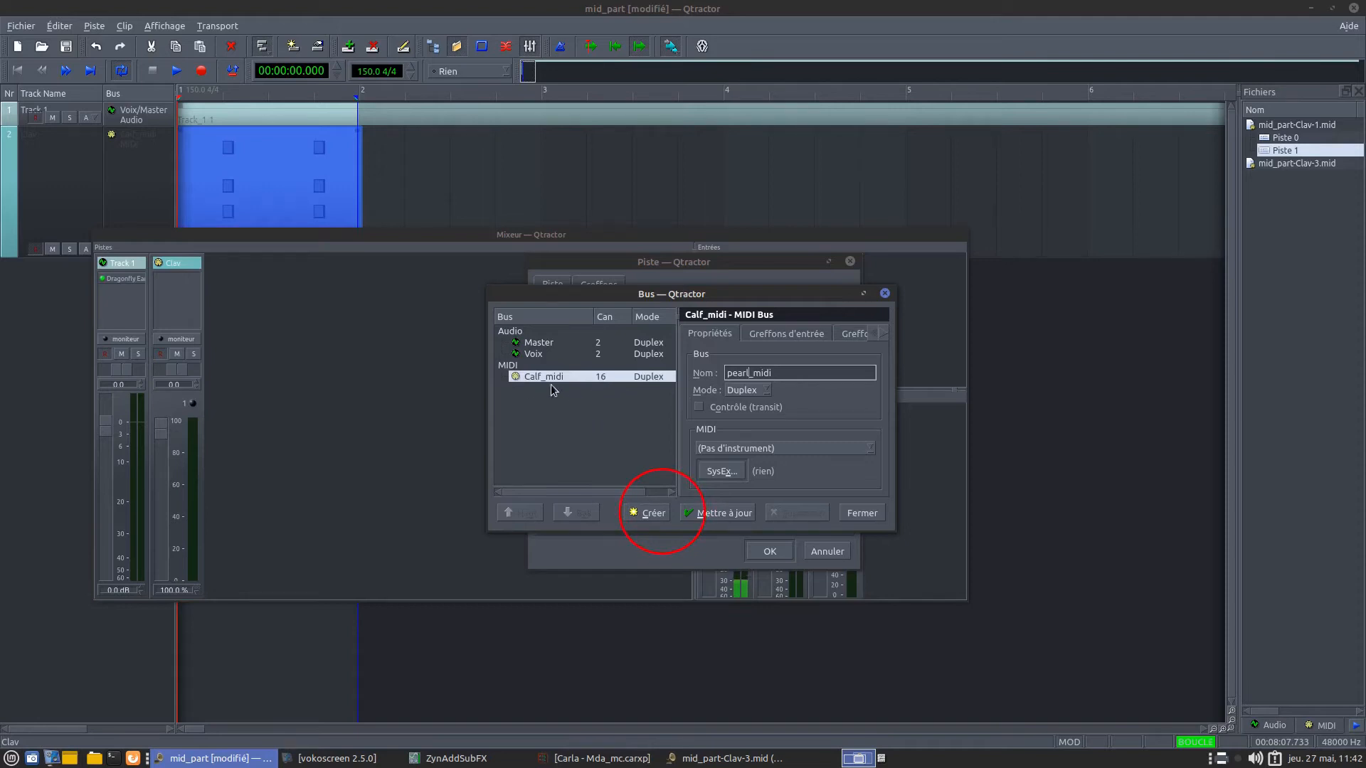
click(649, 512)
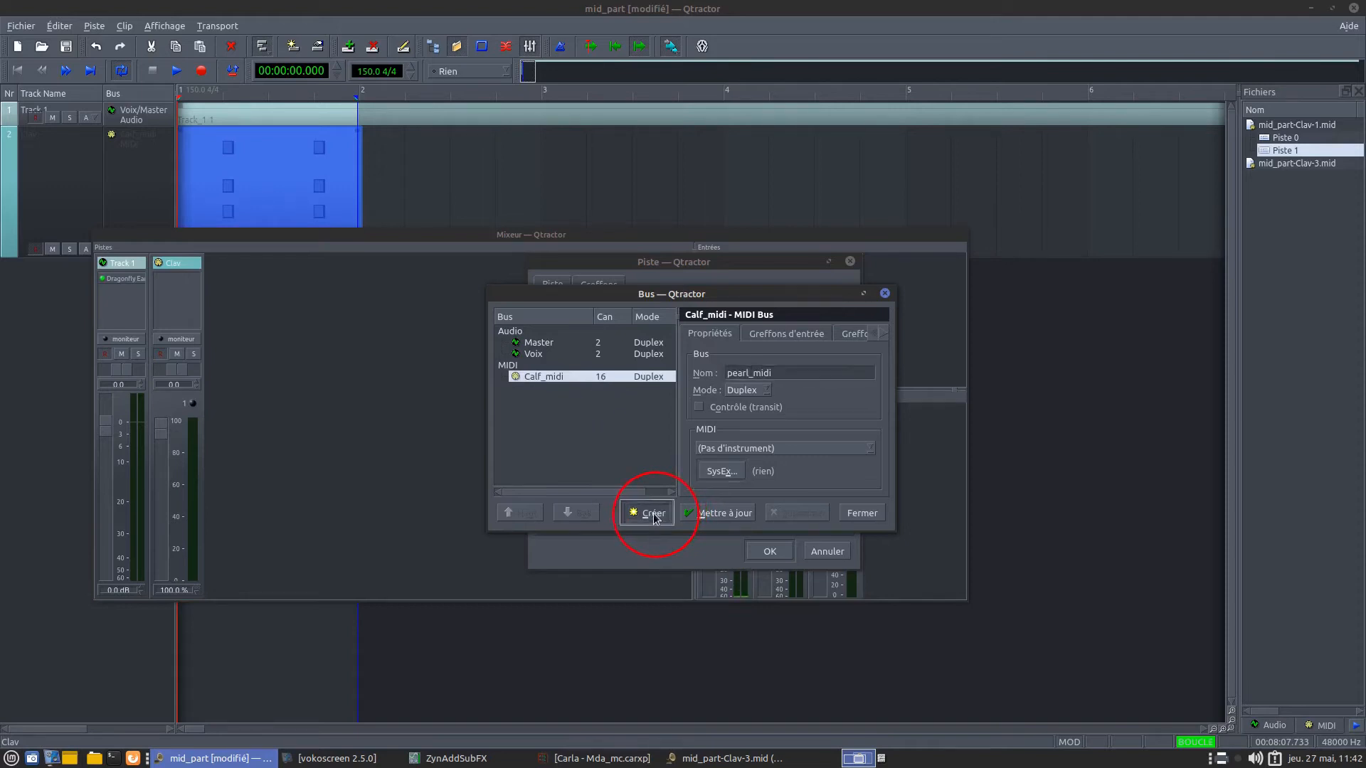
click(857, 519)
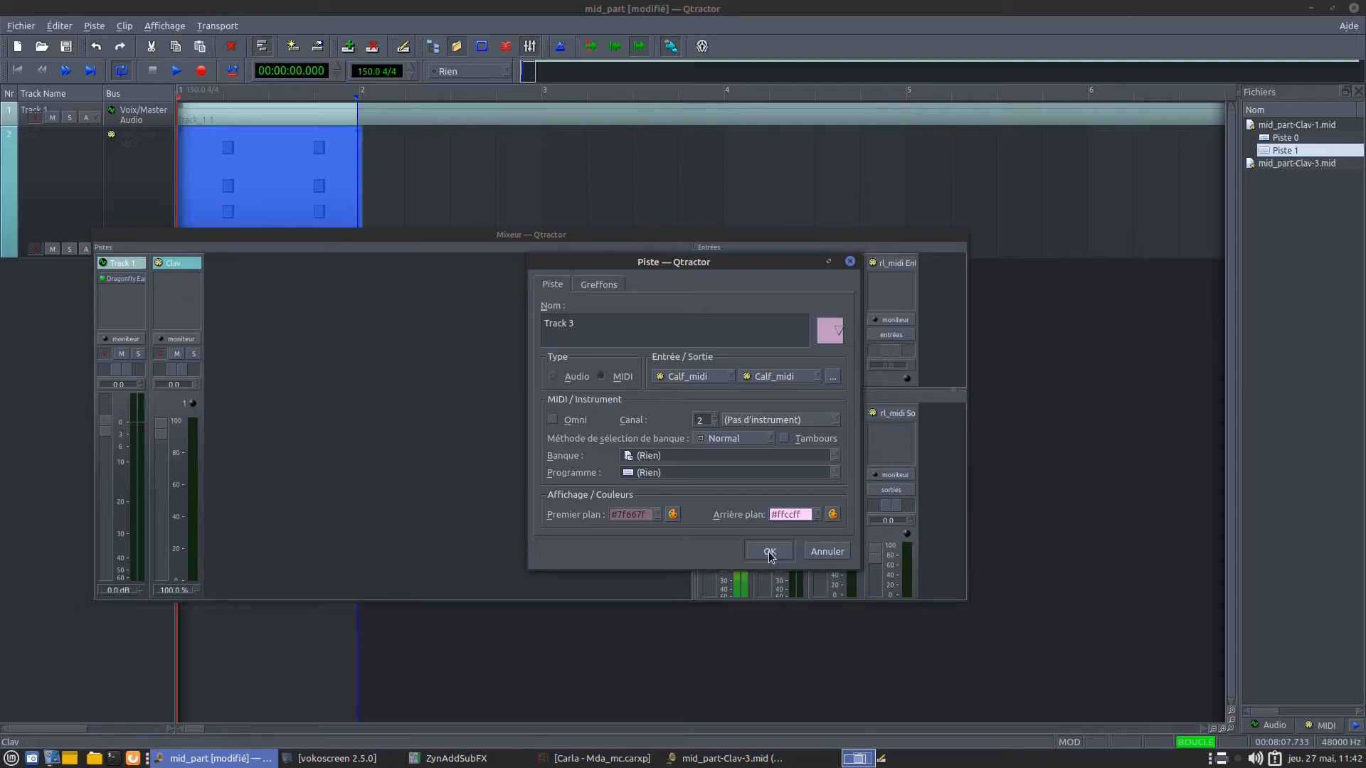
Step: Name the new MIDI track Pearl and confirm its creation
drag(637, 326, 490, 325)
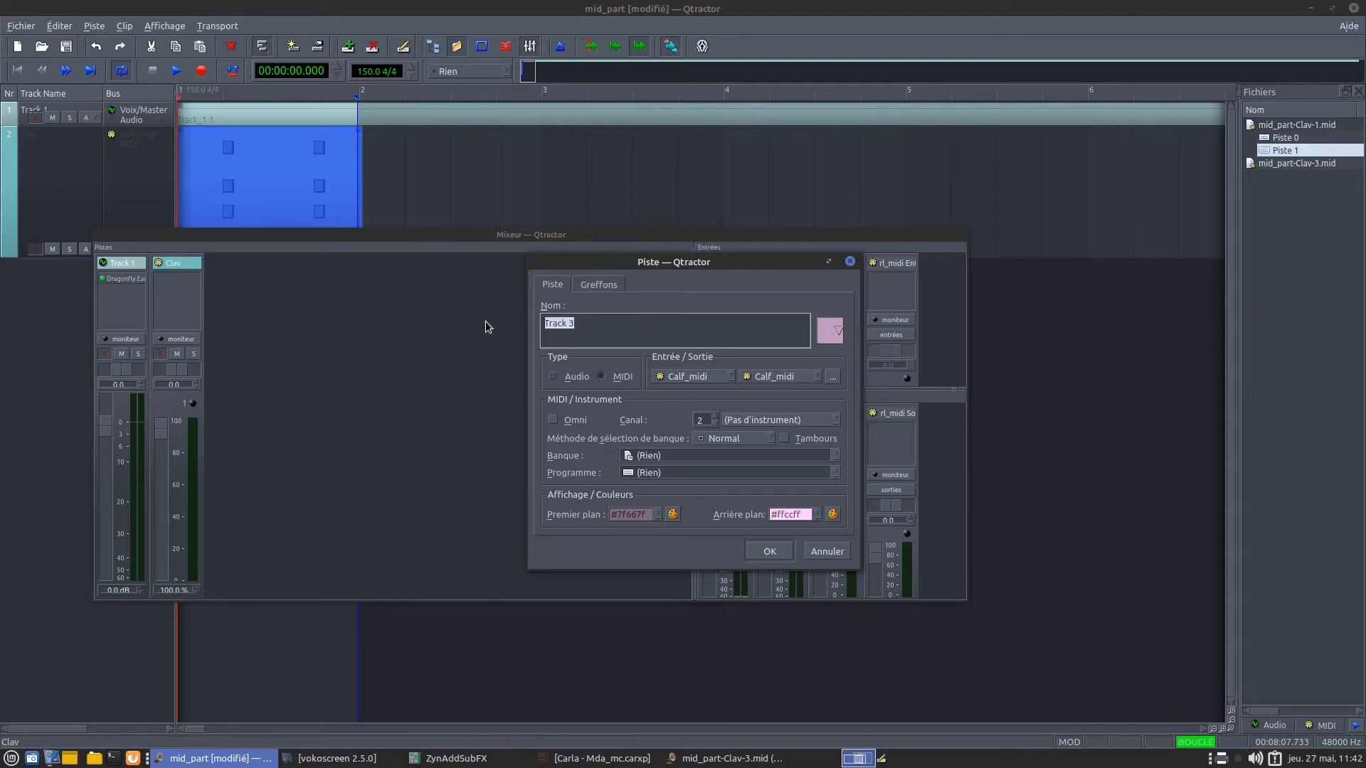
text(Pearl)
click(768, 552)
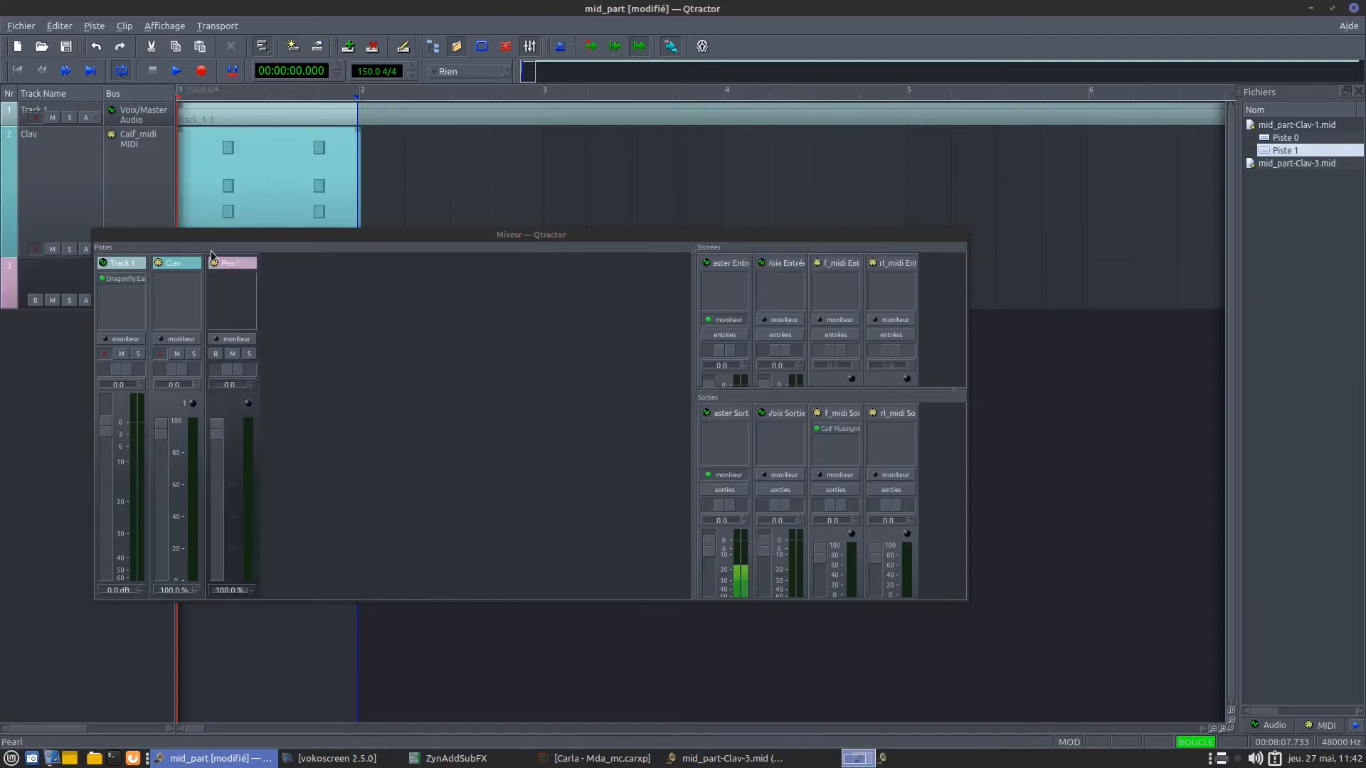
Step: Try the Black Pearl Drumkit LV2 plugin directly on the Pearl track, activate it, and remove it from there
click(882, 441)
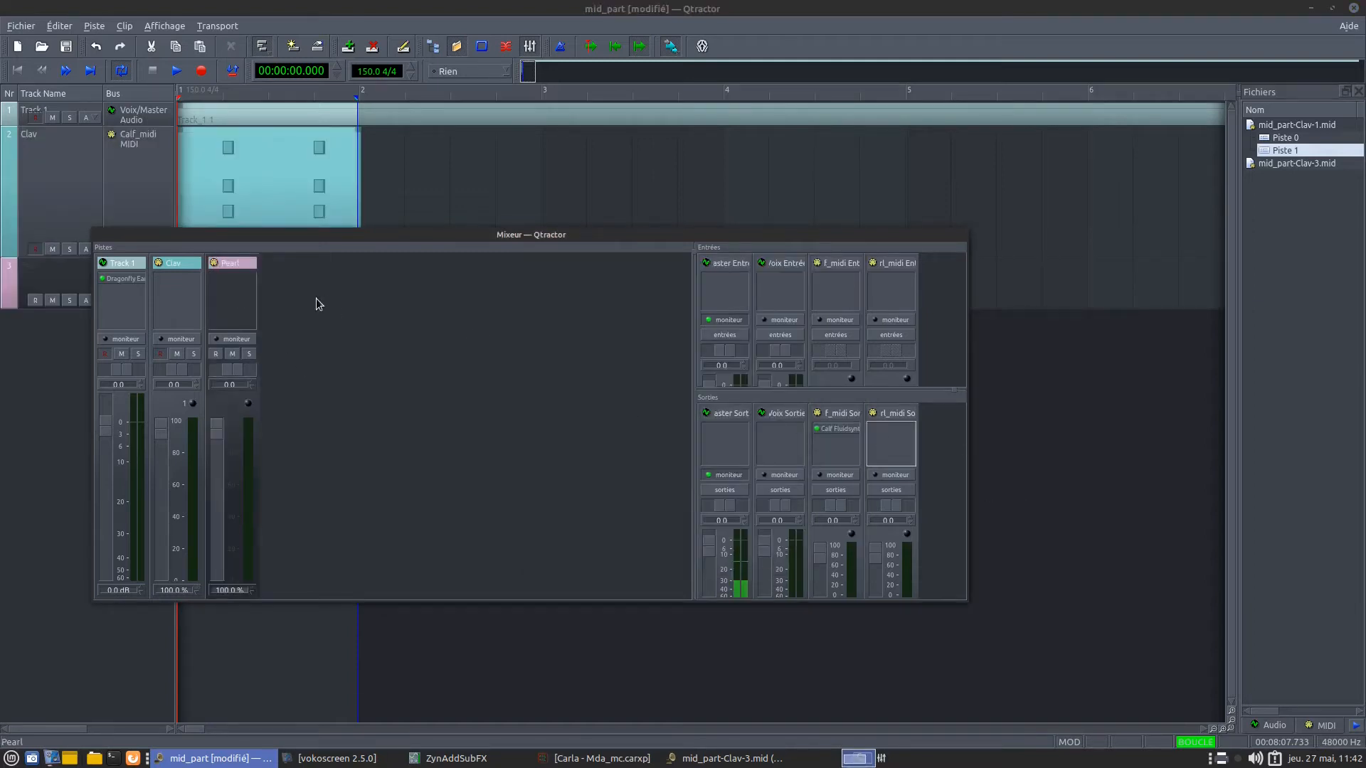
click(225, 280)
right_click(225, 280)
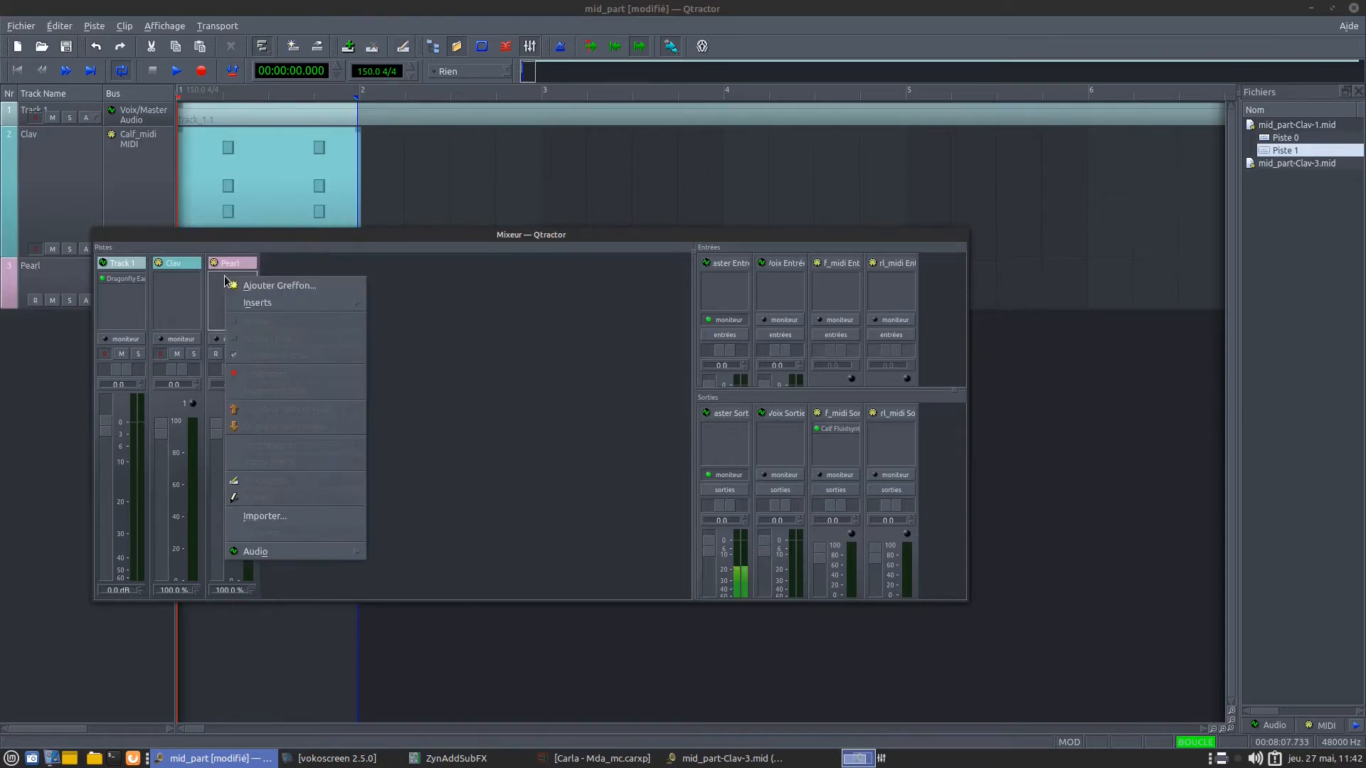
click(276, 287)
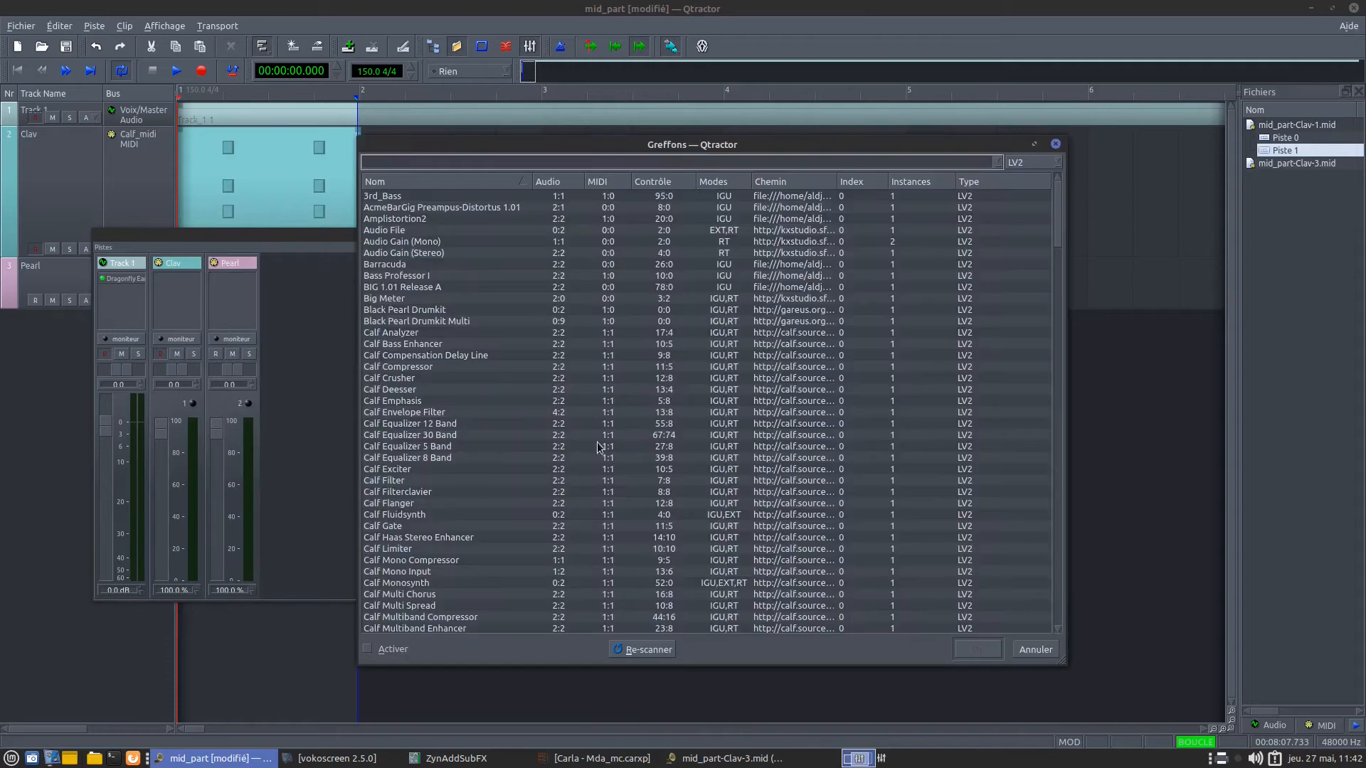
click(412, 310)
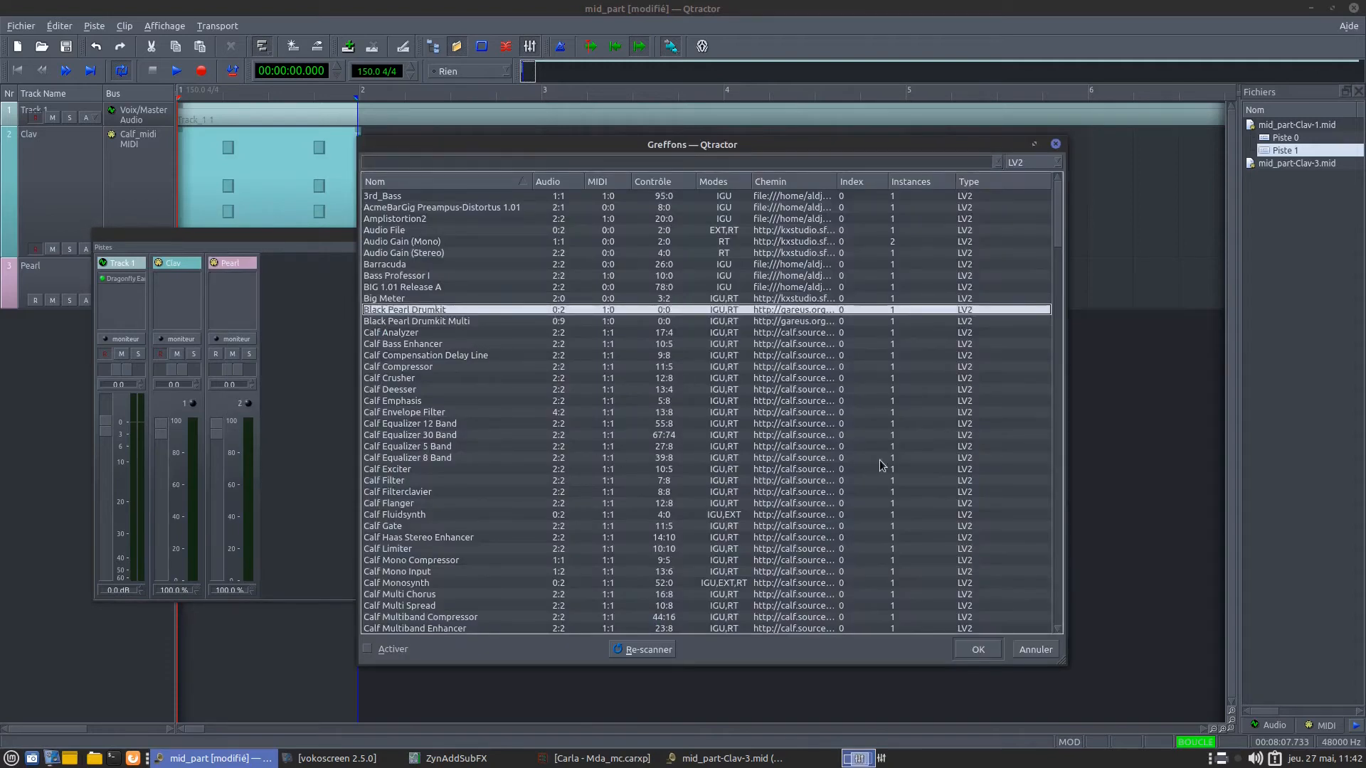
click(978, 650)
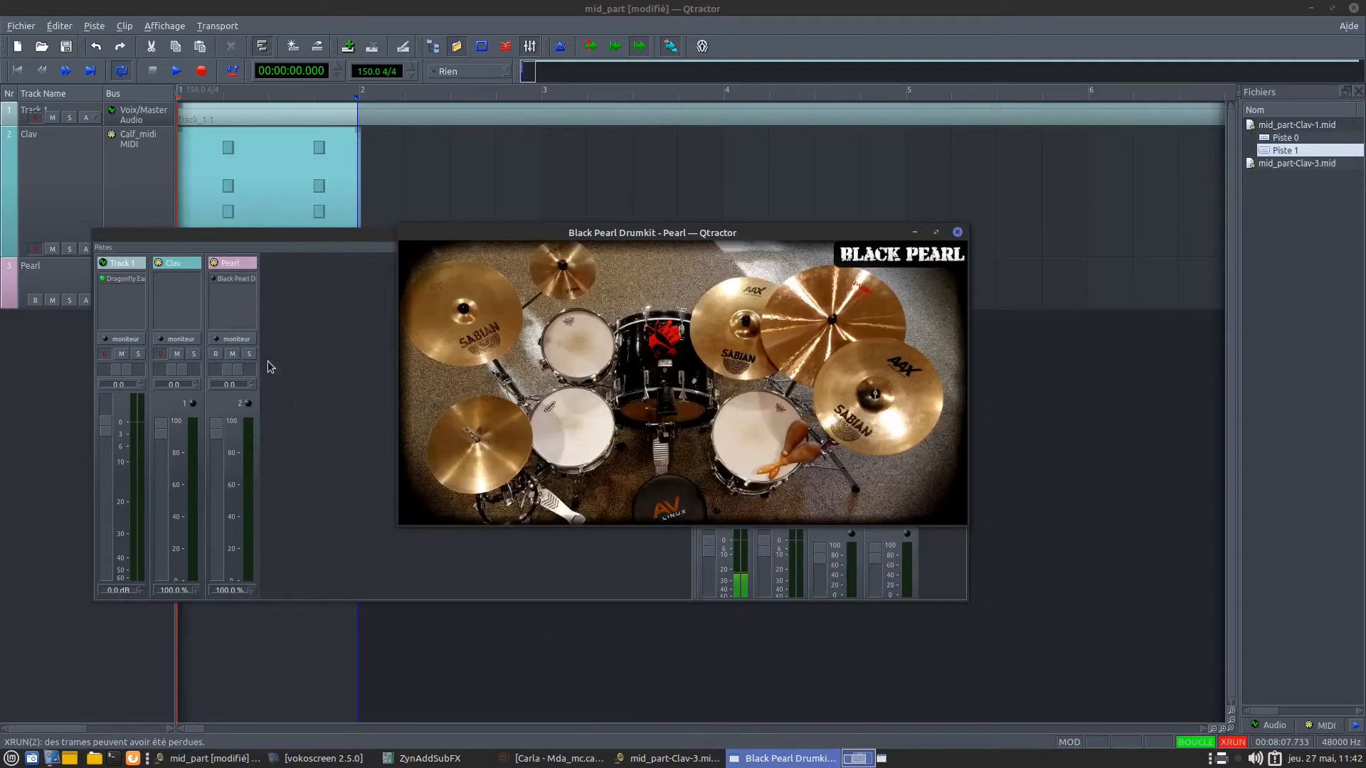
click(220, 286)
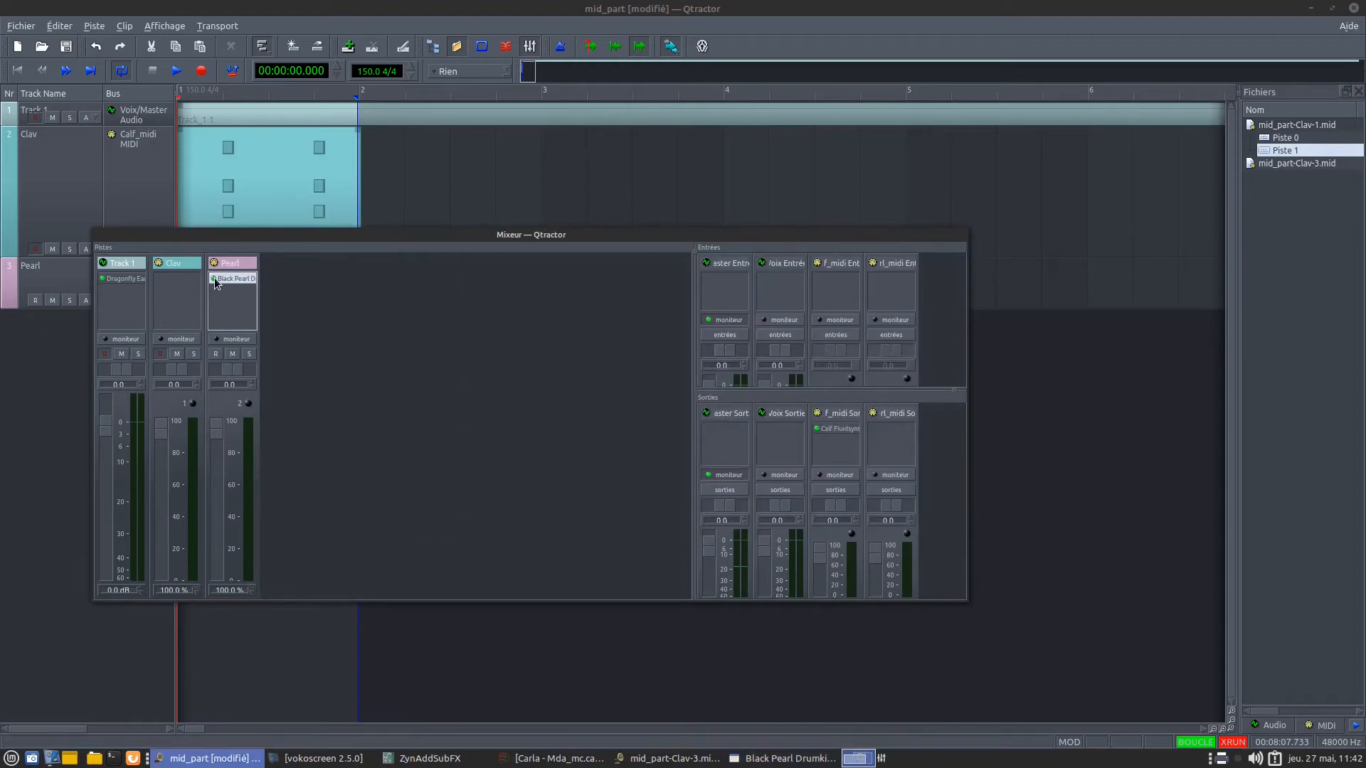
right_click(219, 282)
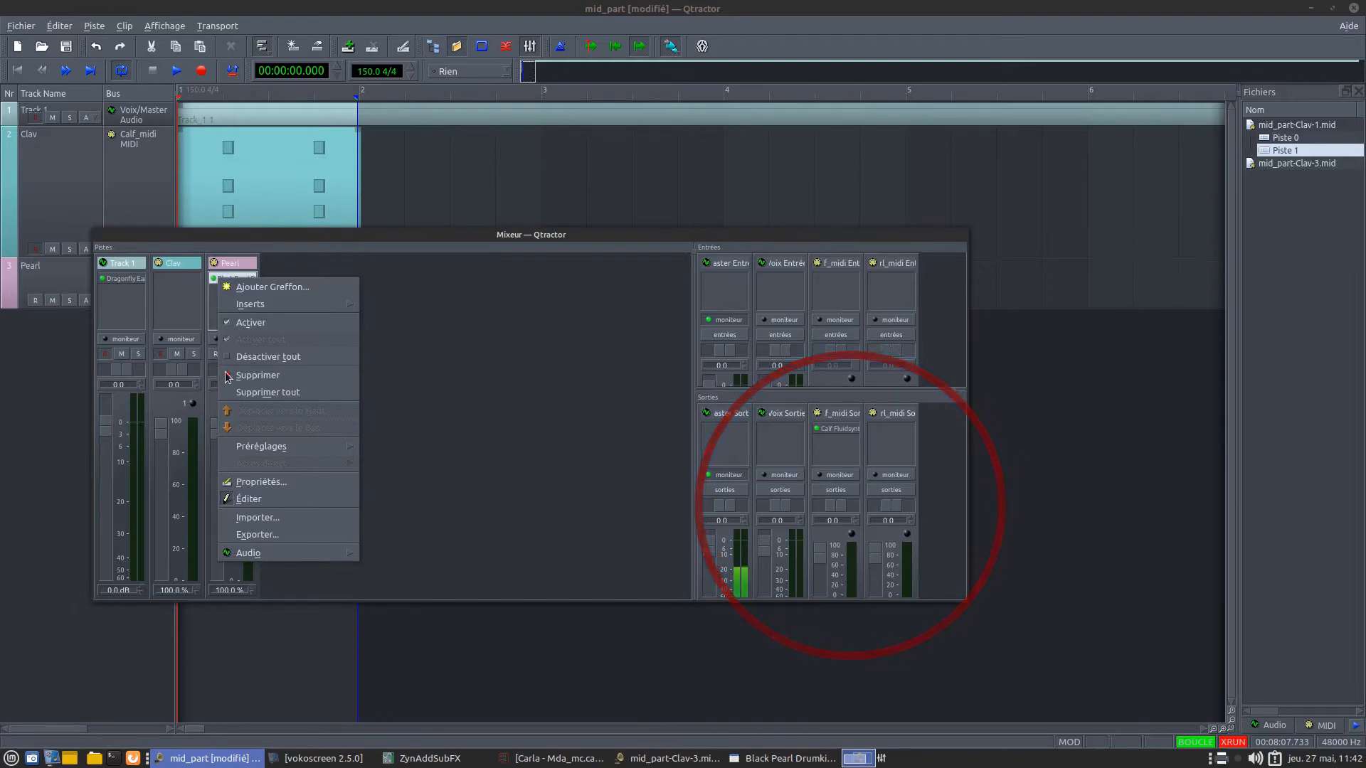
click(273, 377)
Step: Add the Black Pearl Drumkit LV2 plugin to the pearl_midi output bus, activate it, and move its window out of the way
right_click(895, 437)
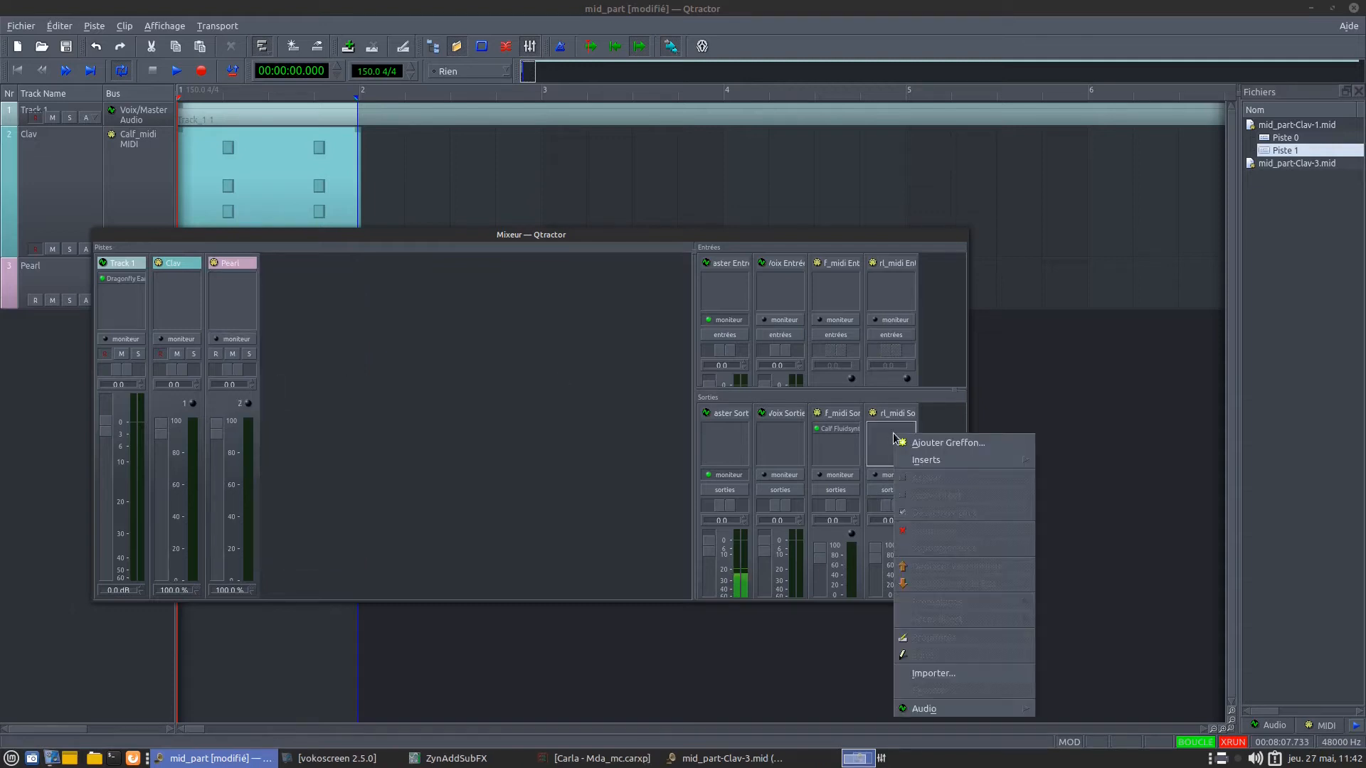
click(929, 444)
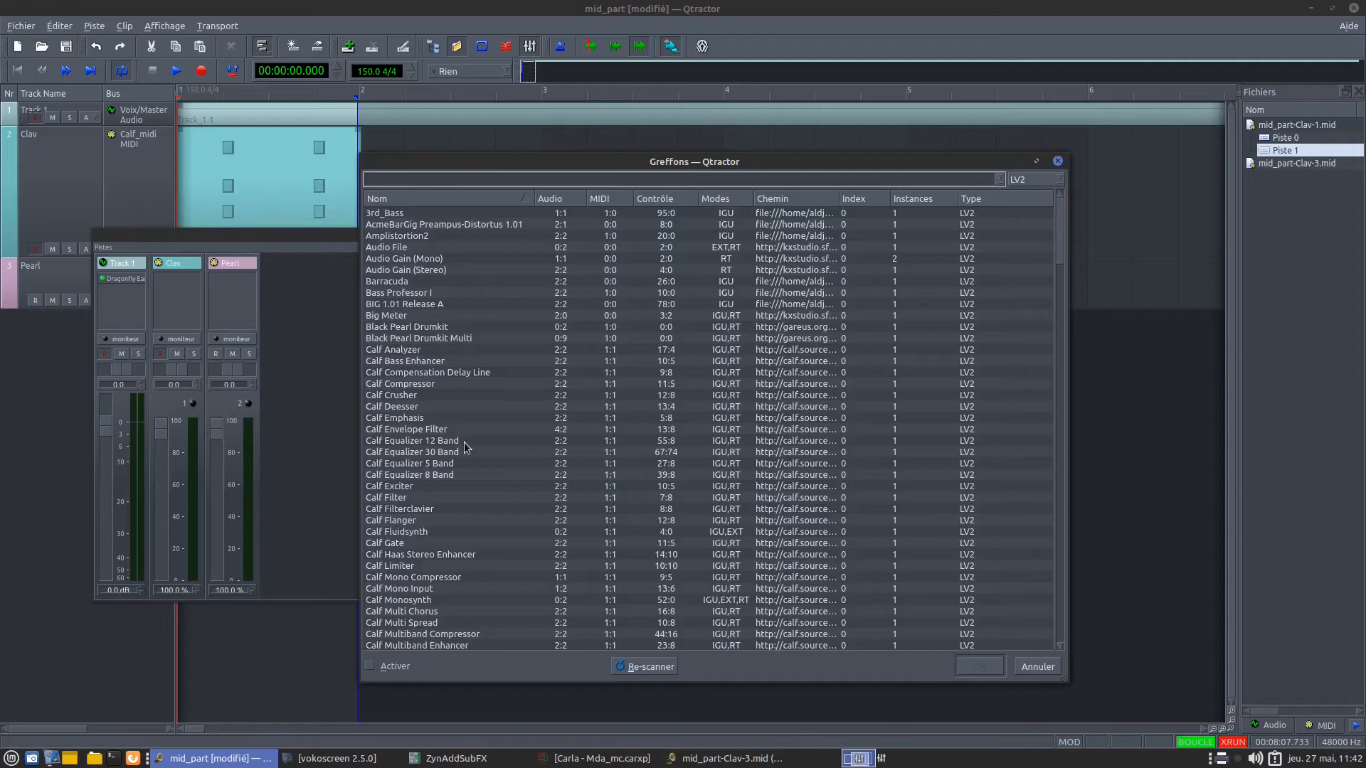
click(389, 337)
click(397, 327)
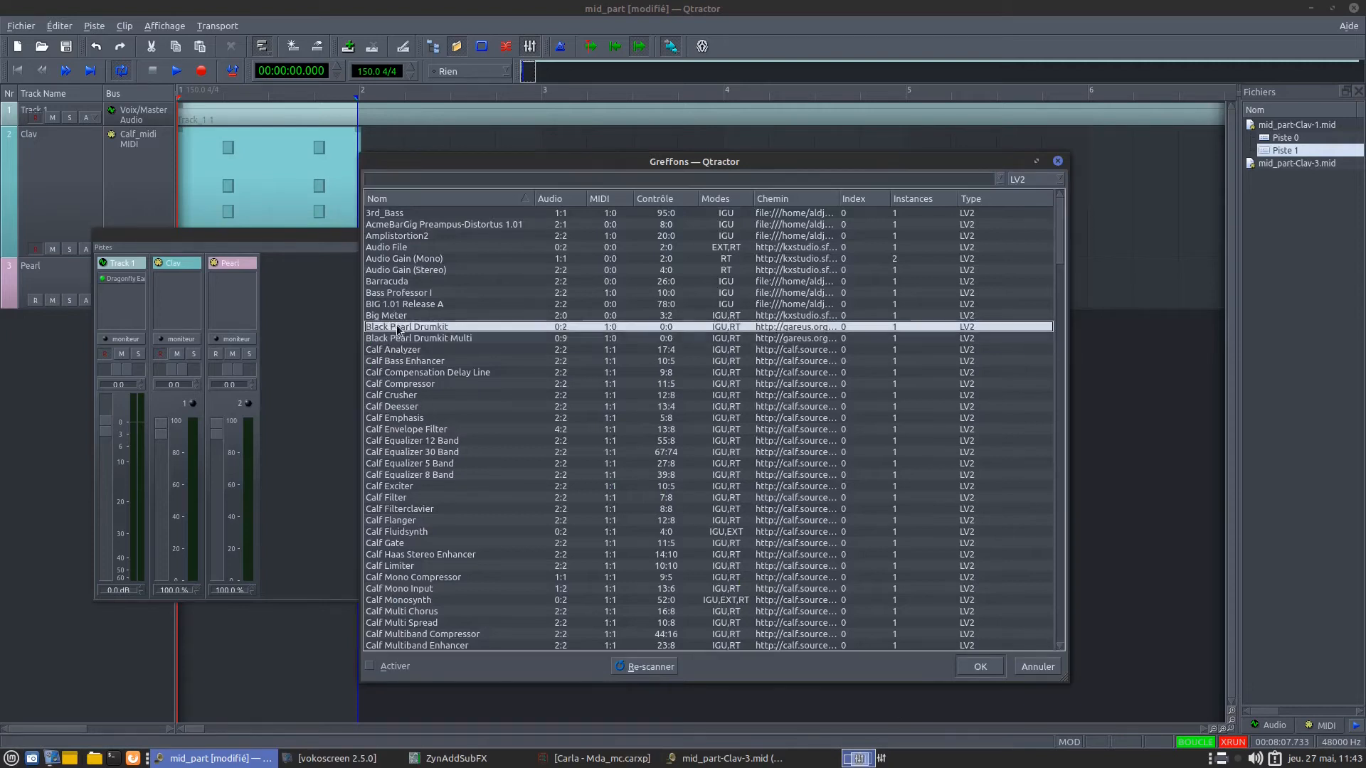
click(981, 669)
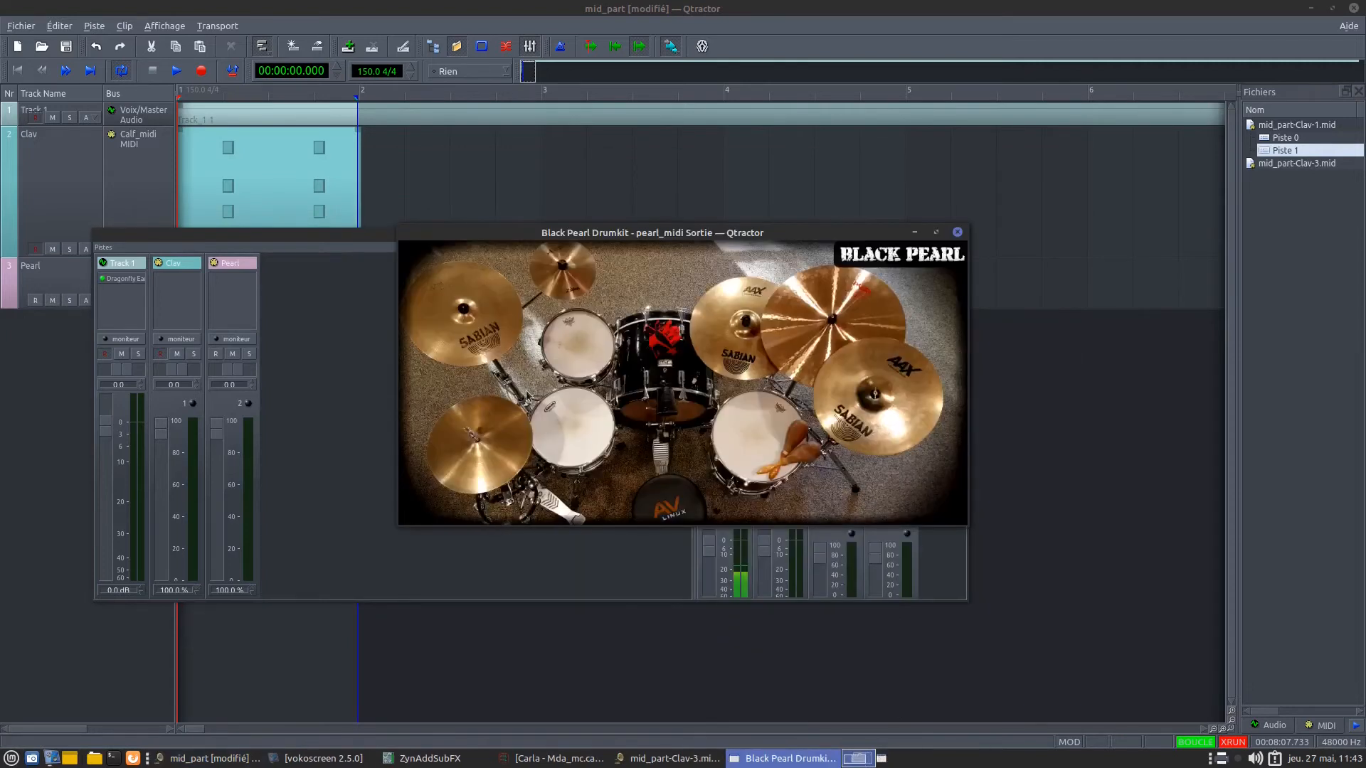
drag(701, 229, 439, 146)
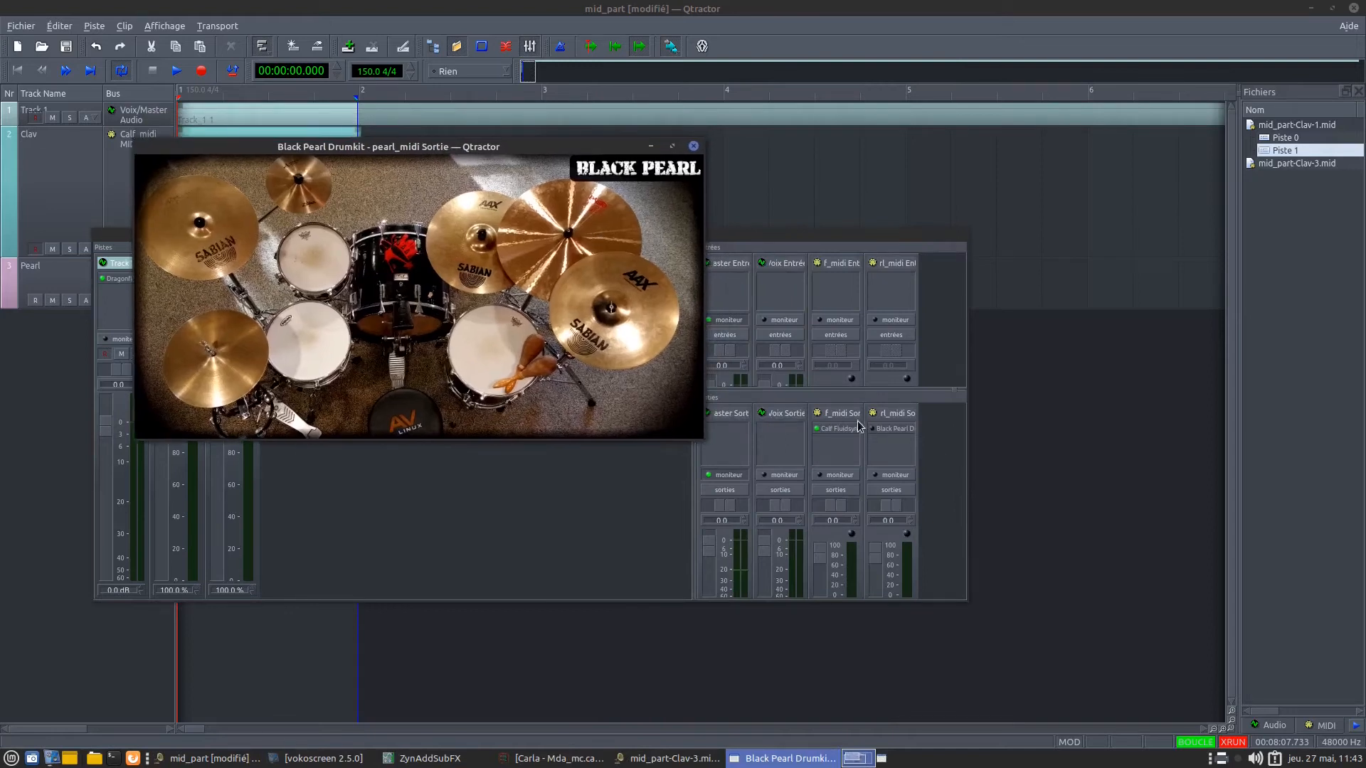
click(875, 434)
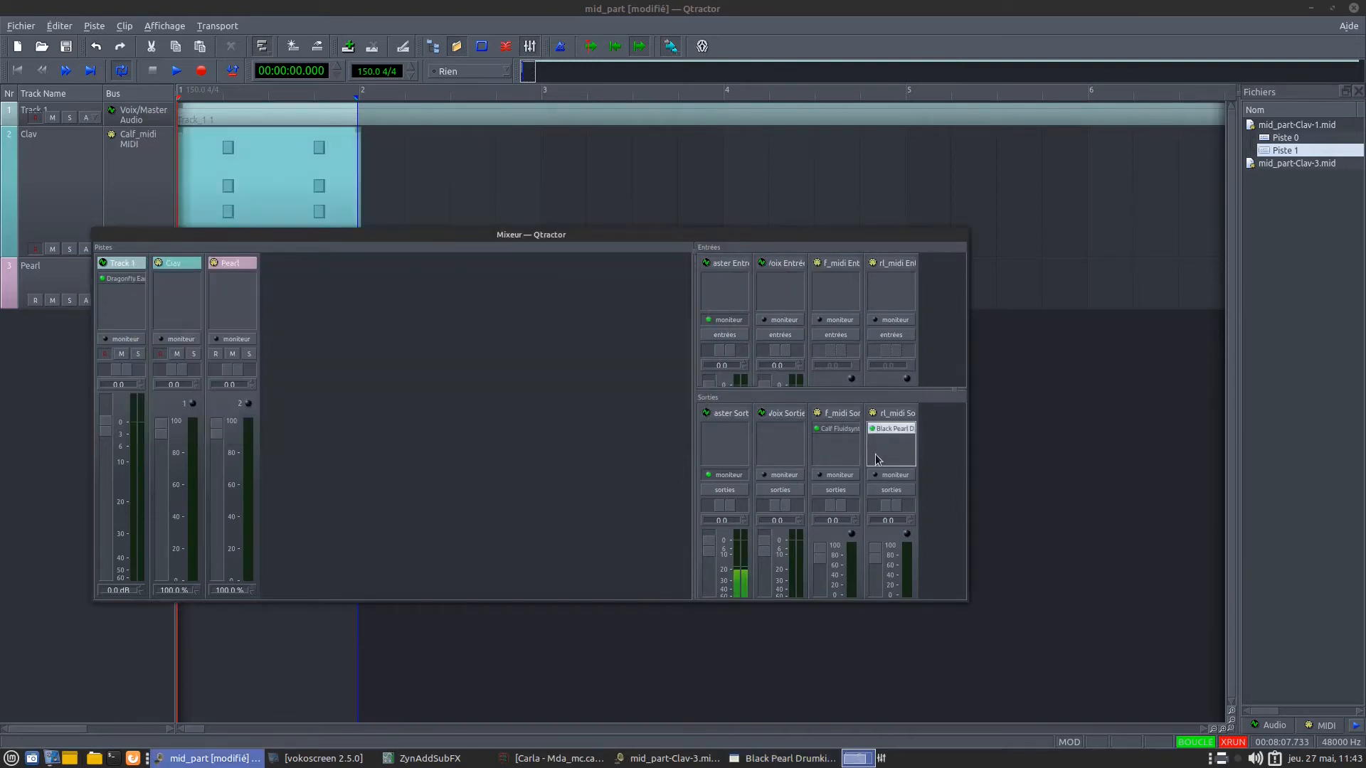
right_click(889, 453)
click(498, 407)
right_click(880, 452)
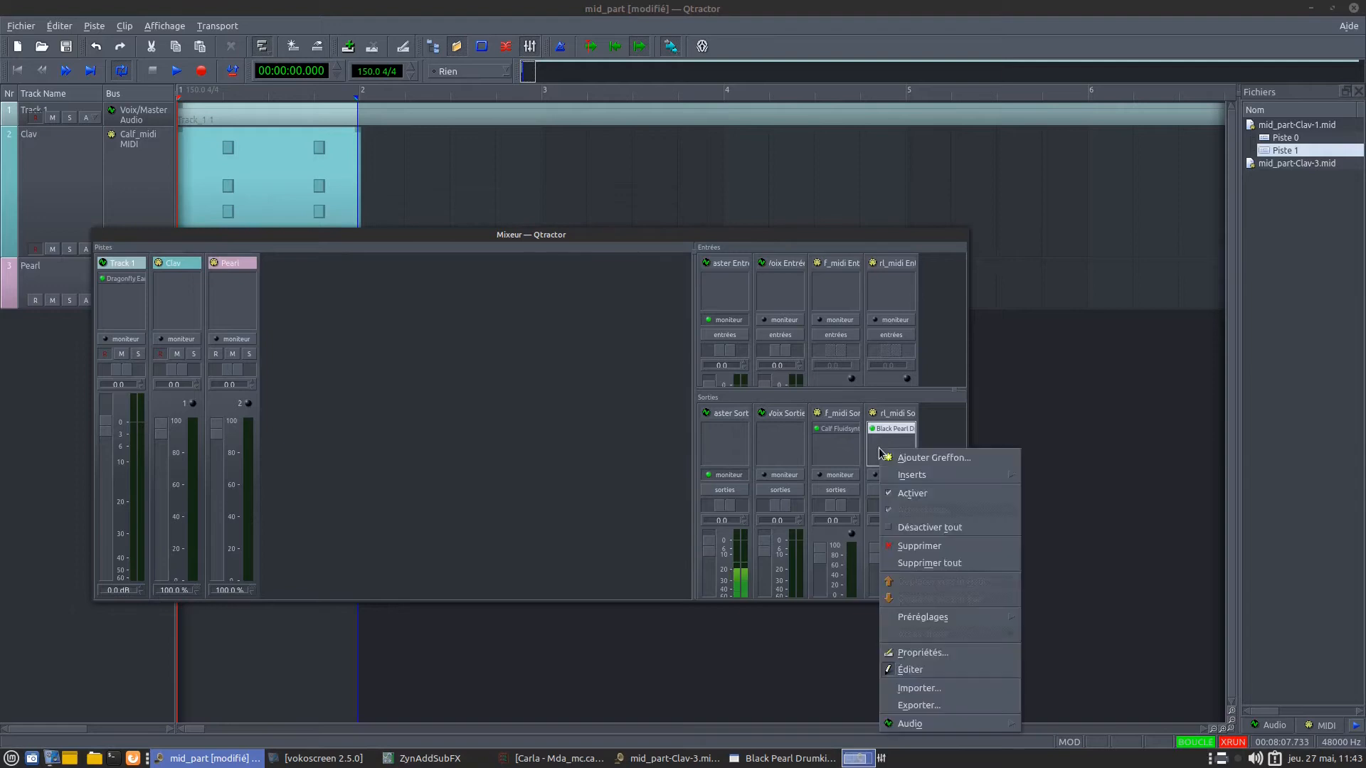
click(518, 441)
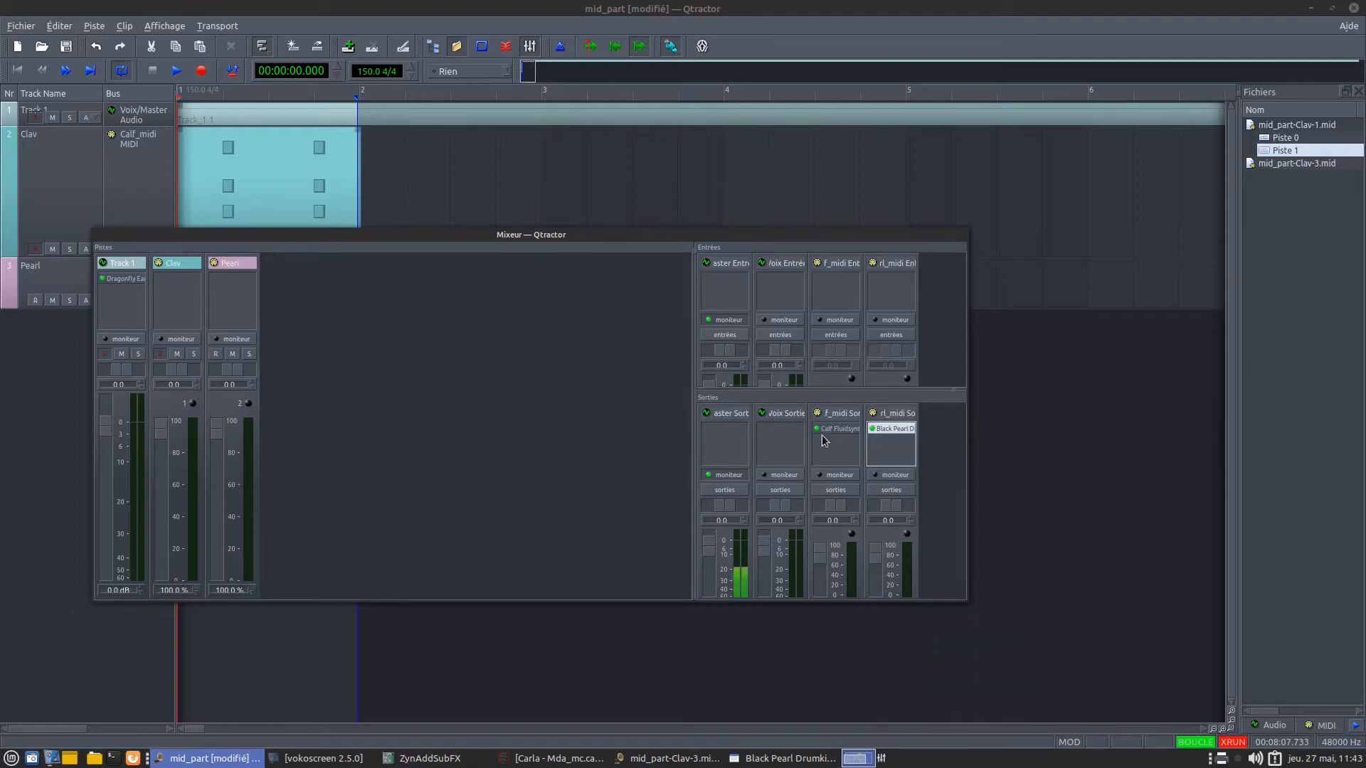
Step: Make the Pearl track taller, disarm recording on the Clav track, and arm it on the Pearl track
drag(474, 237, 936, 406)
drag(7, 308, 7, 335)
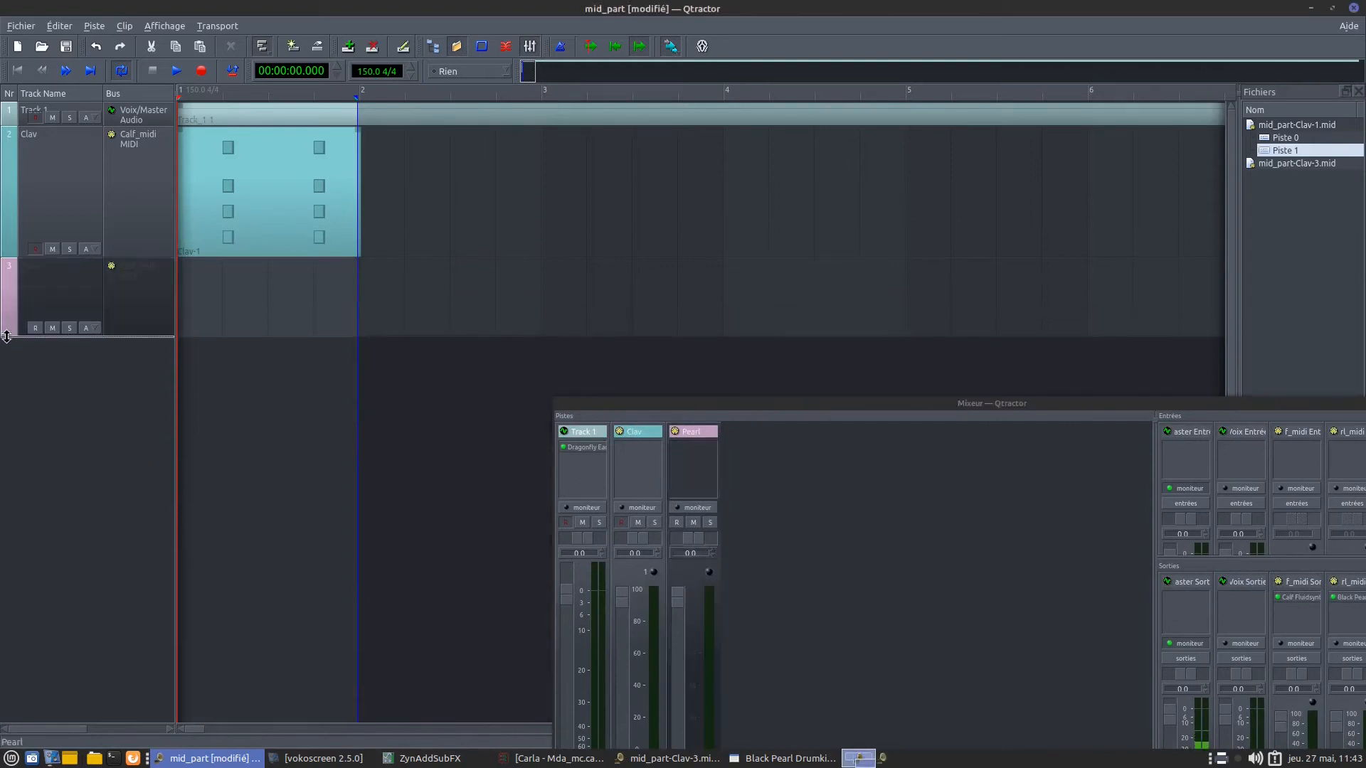
click(34, 249)
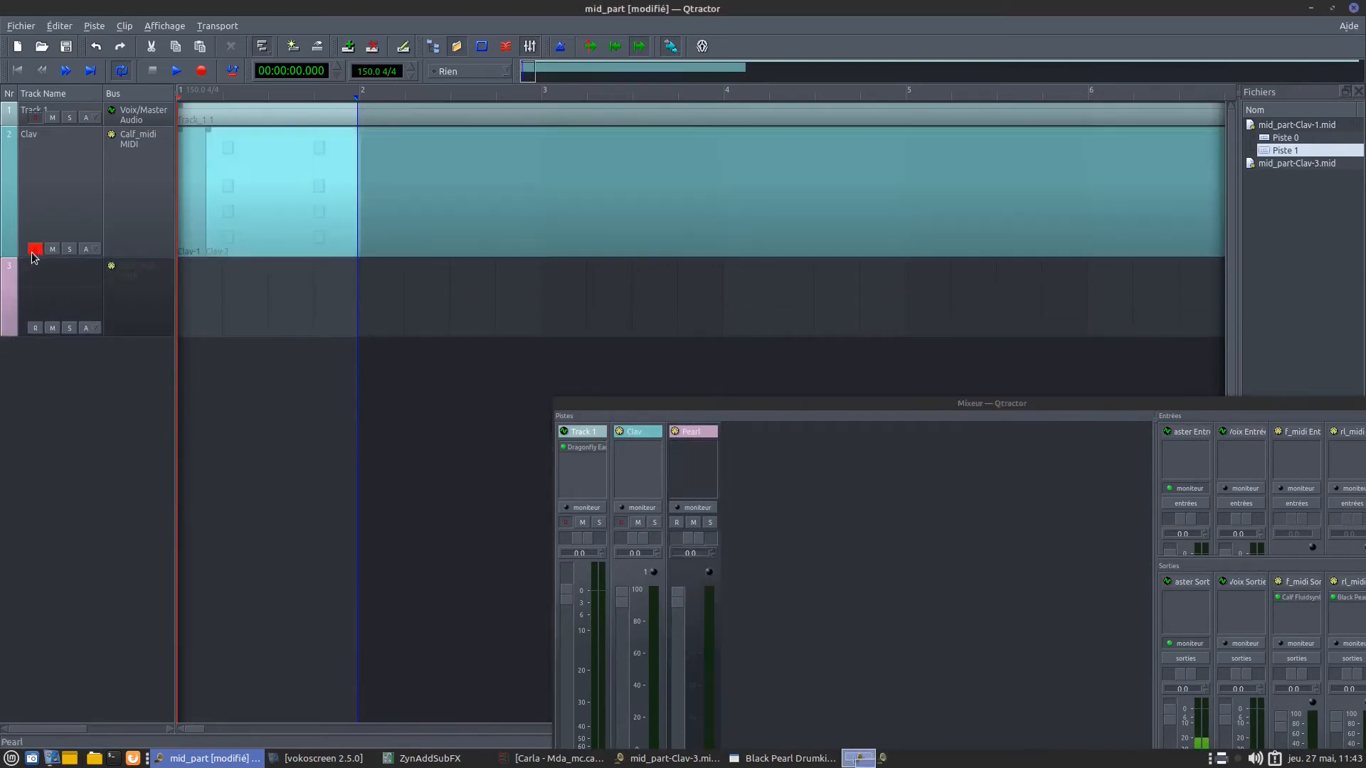
click(34, 328)
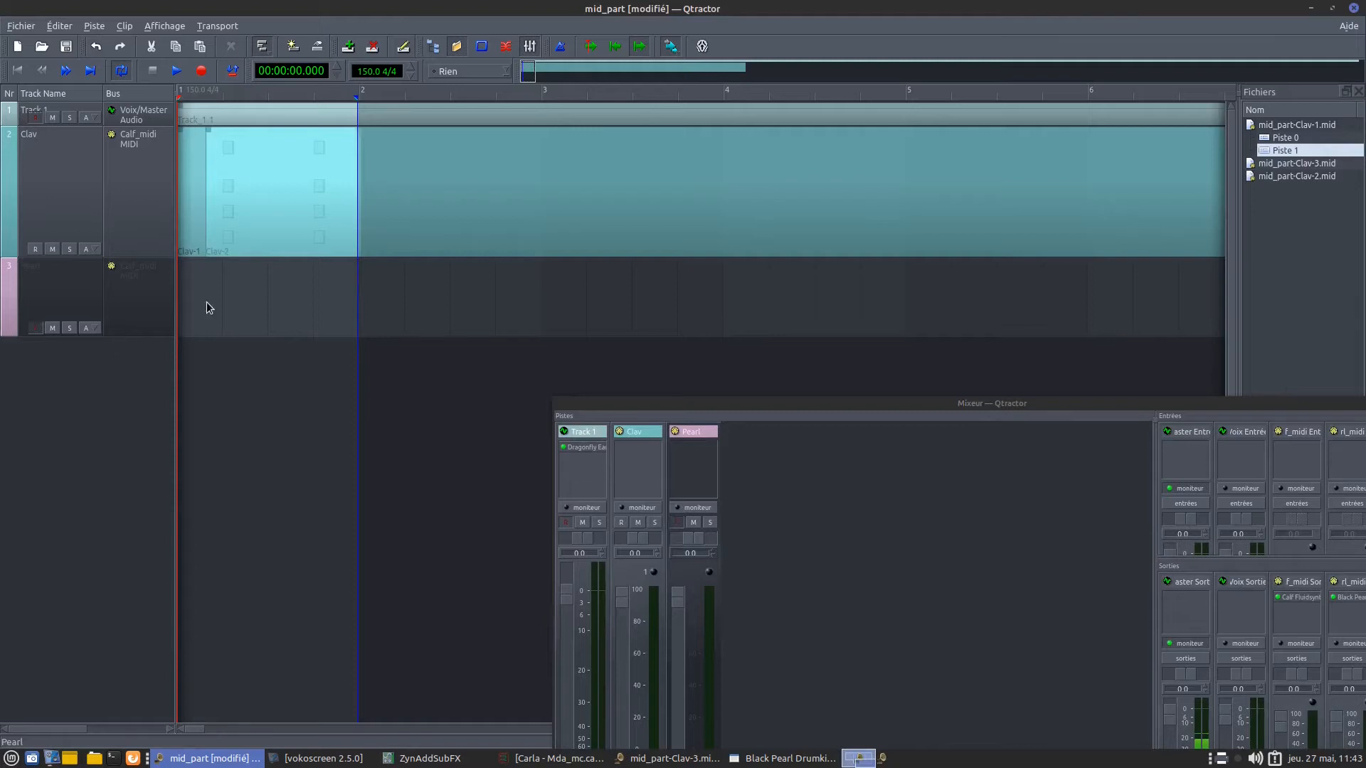
Step: Delete the unwanted extra clip overlapping Clav-1 on the Clav track, keeping the original one-bar clip
click(490, 181)
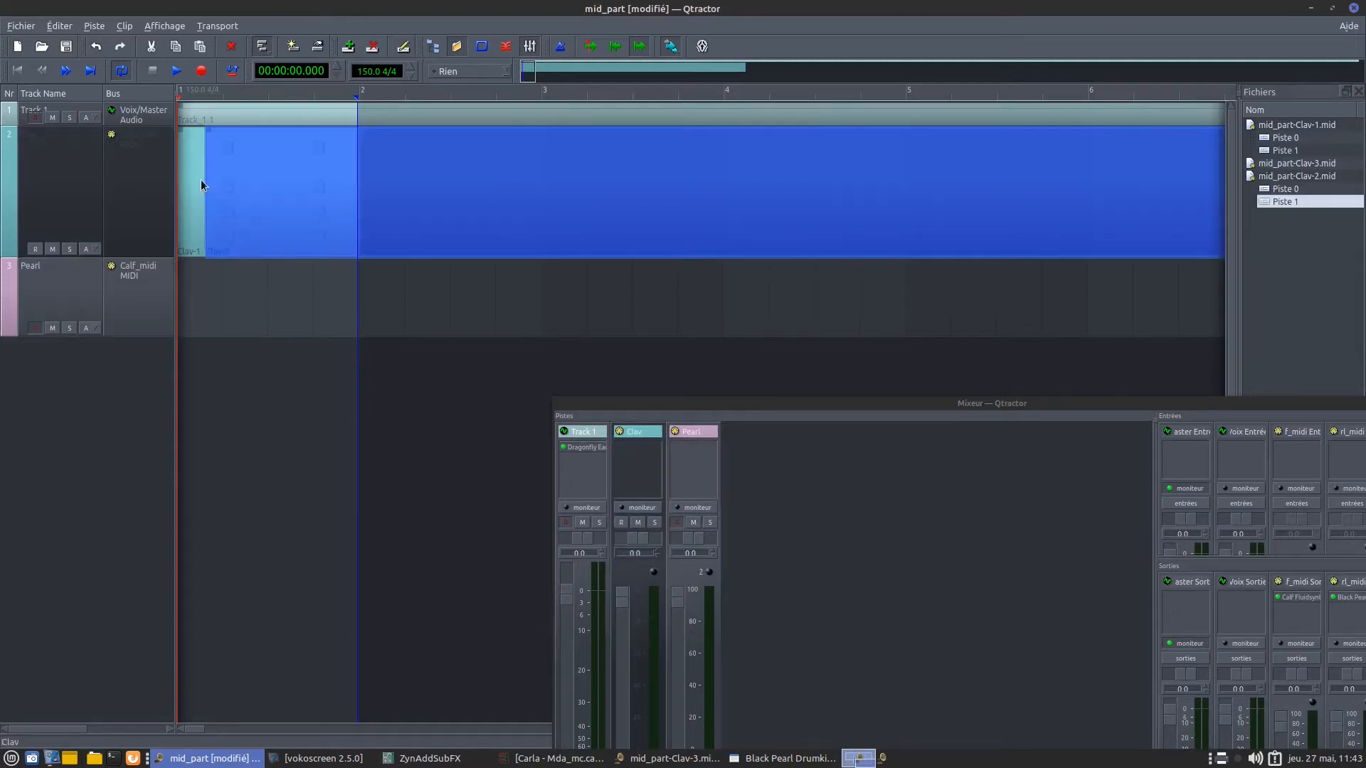
drag(209, 179, 481, 189)
right_click(550, 190)
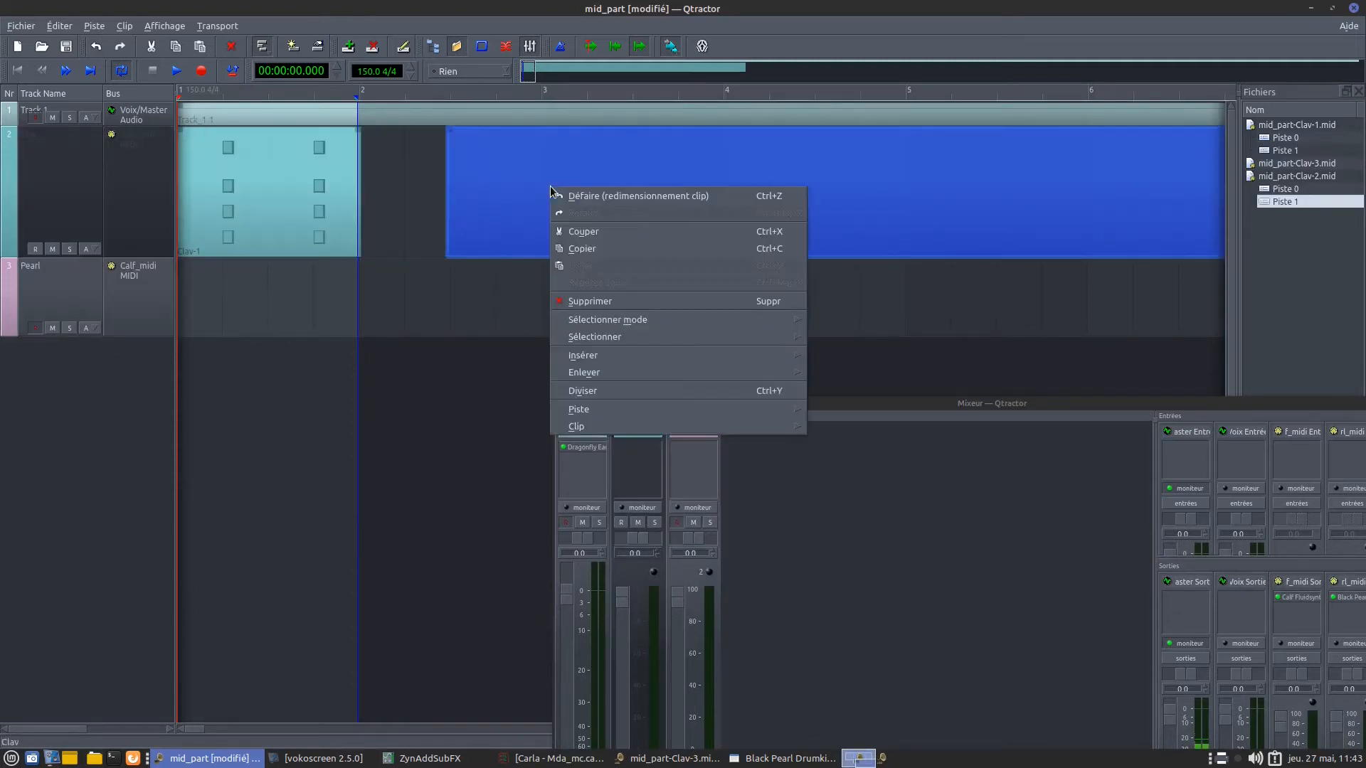
click(636, 301)
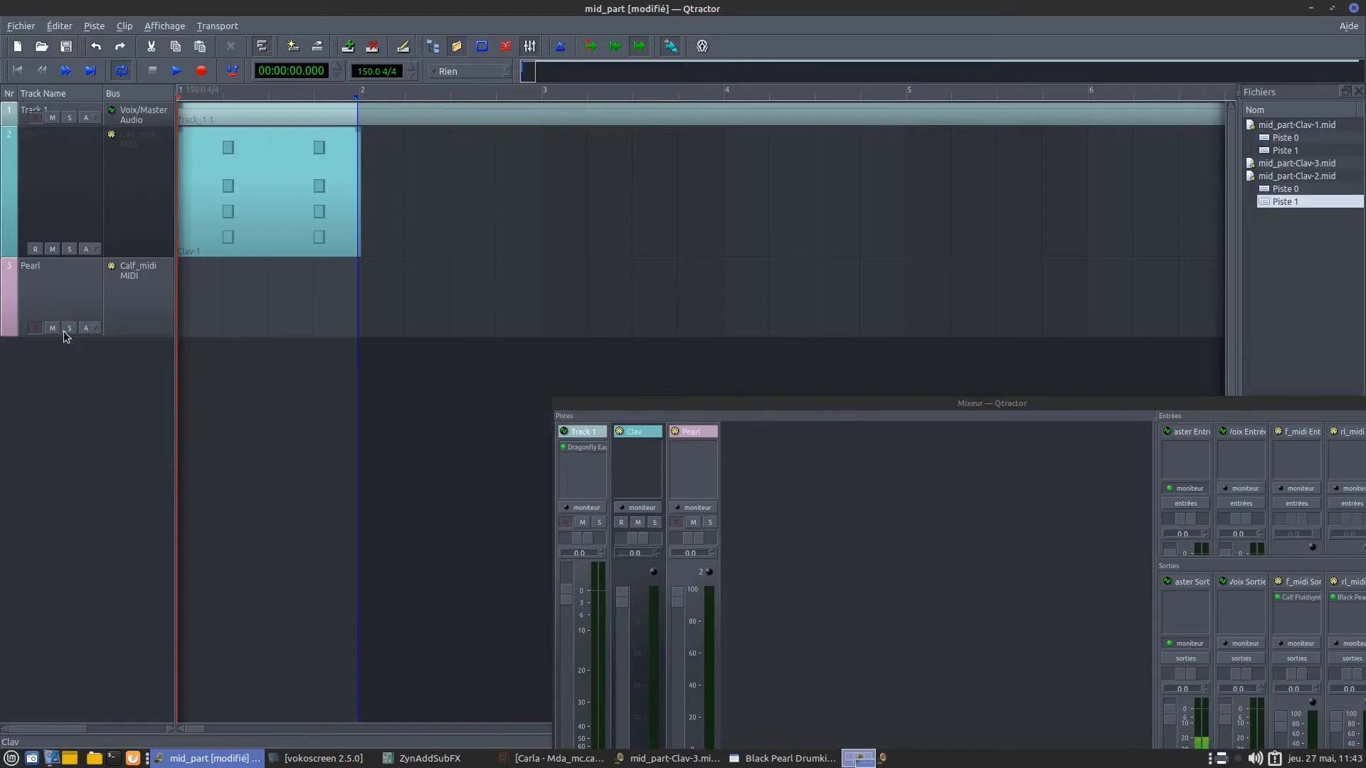
Step: Turn off transport recording to generate an empty clip on the armed Pearl track, and select that clip
click(71, 301)
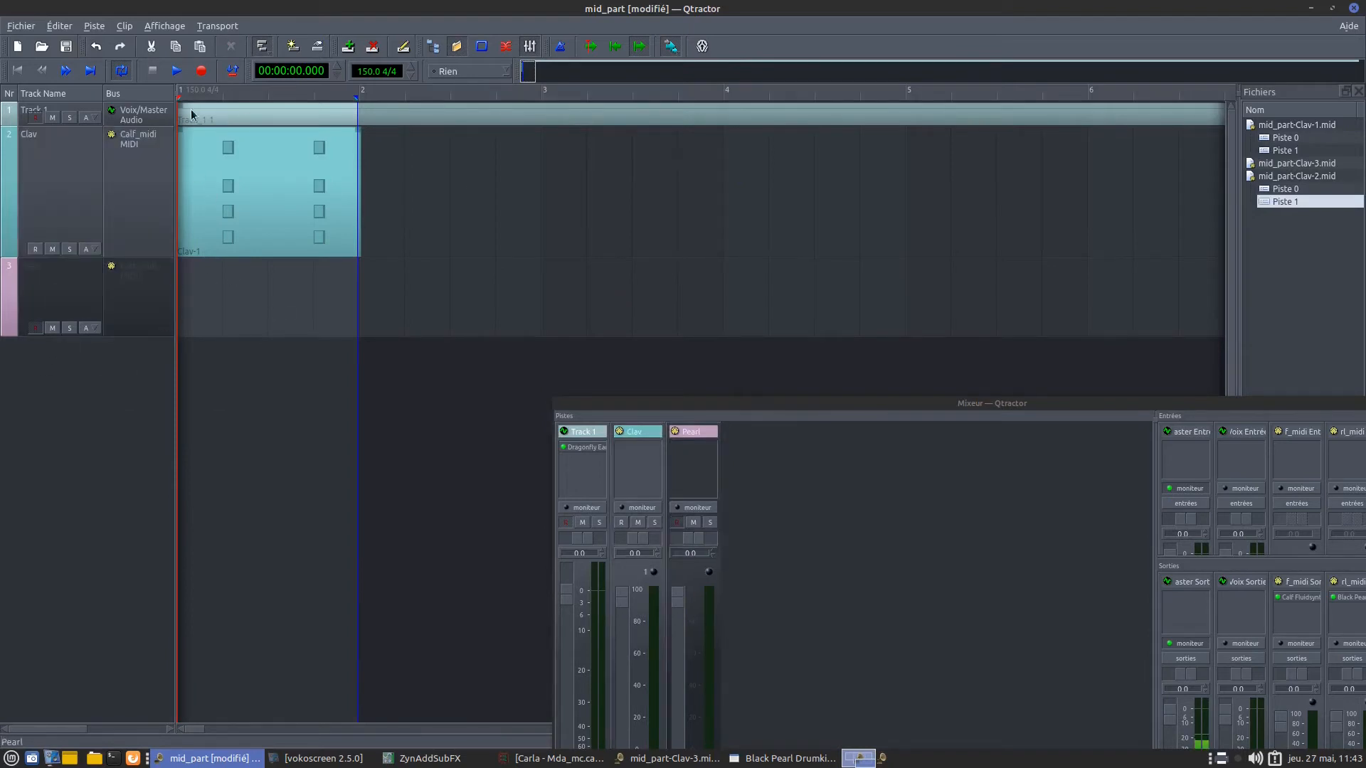
click(199, 71)
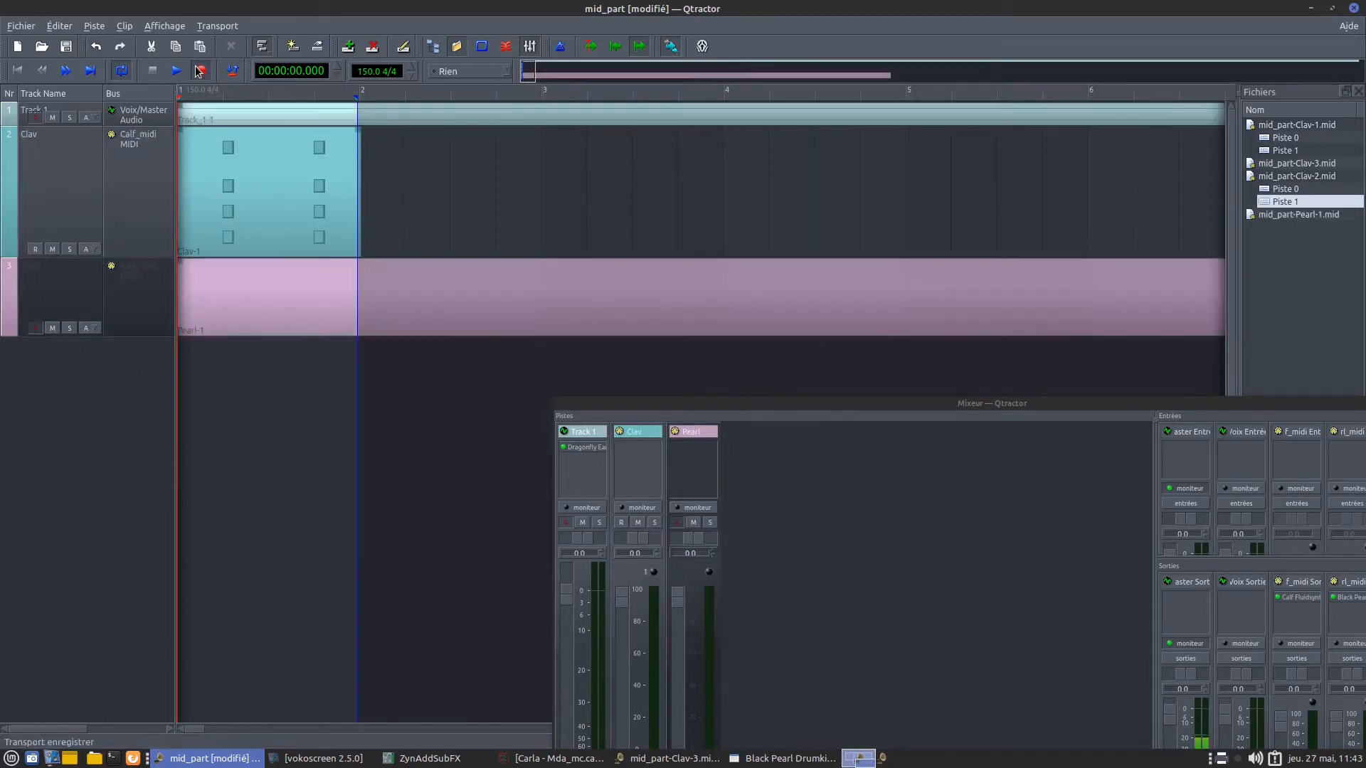
click(292, 306)
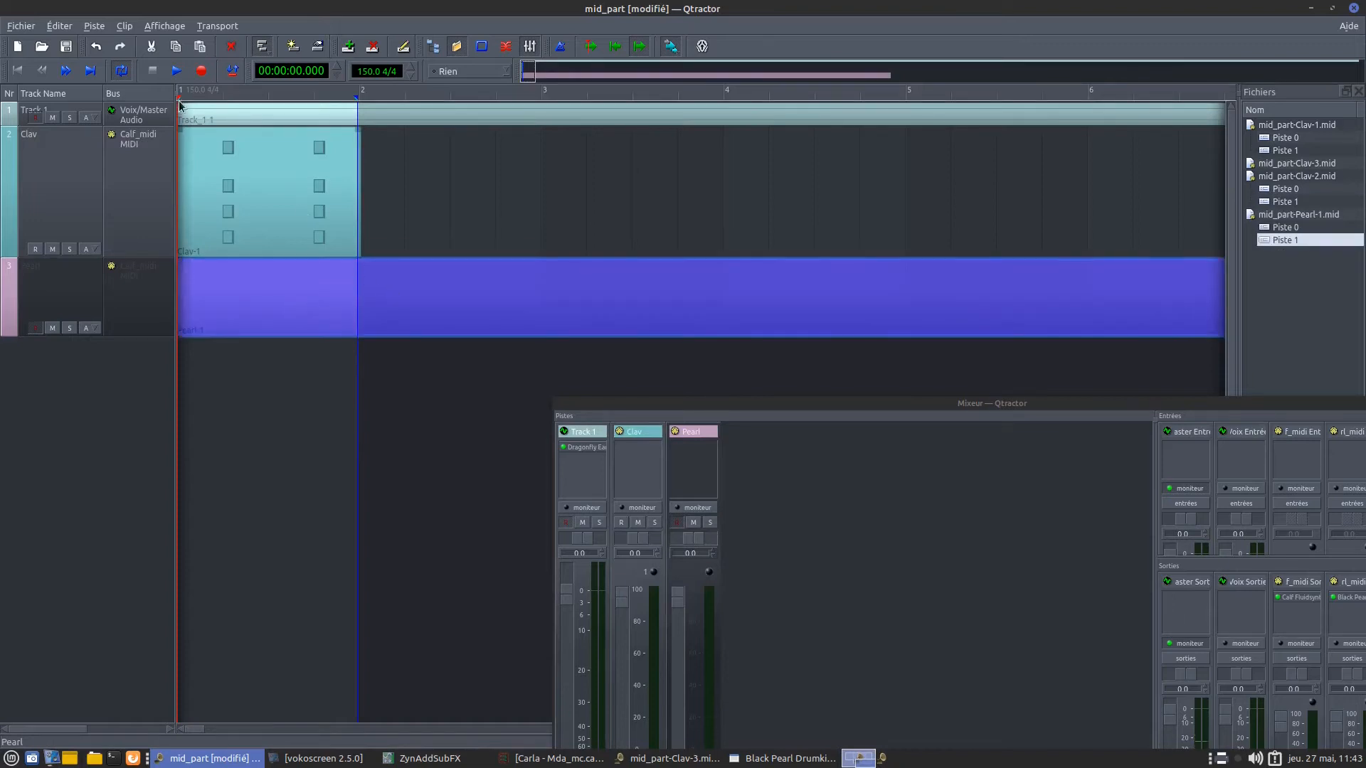
Step: Place the playhead at the start of bar 2 and split the Pearl clip there
drag(180, 100, 357, 100)
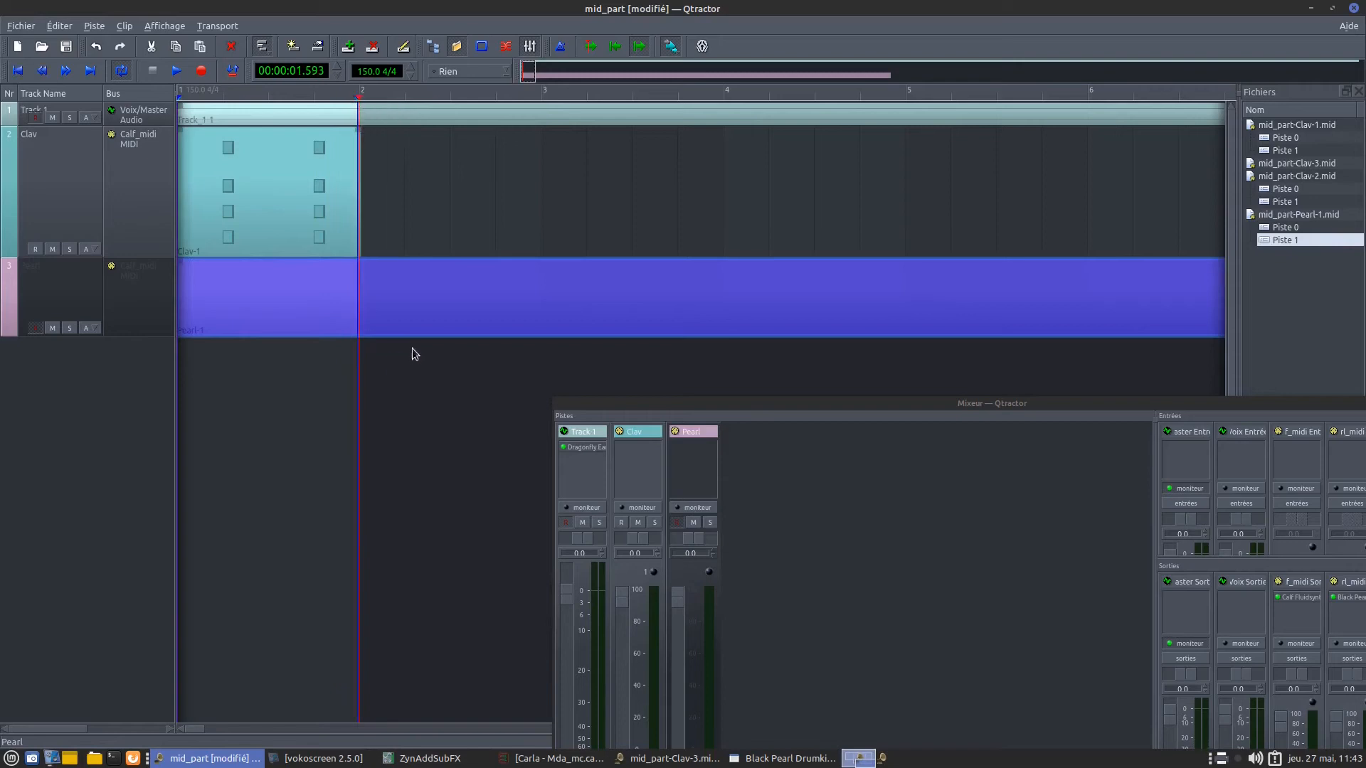
right_click(420, 312)
mouse_move(492, 554)
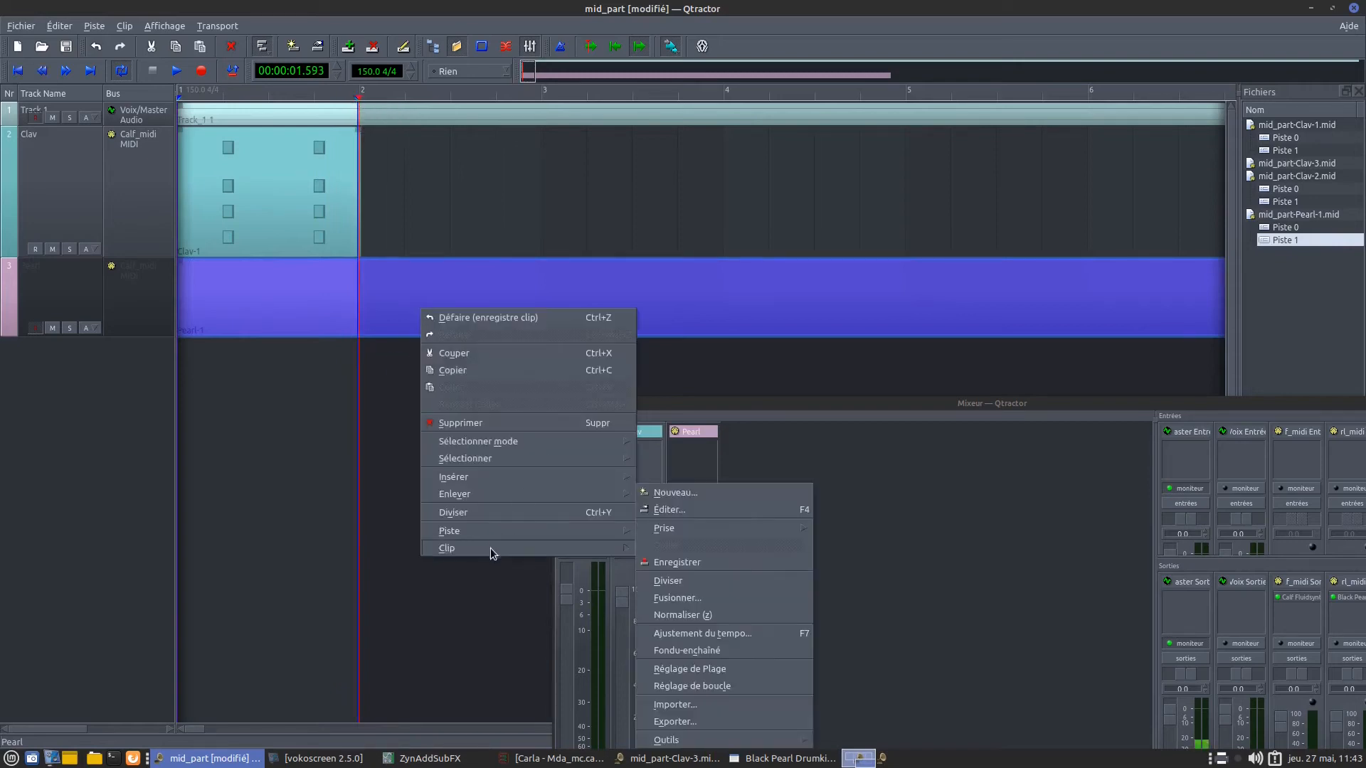
click(719, 586)
click(255, 304)
right_click(520, 296)
double_click(445, 276)
right_click(446, 276)
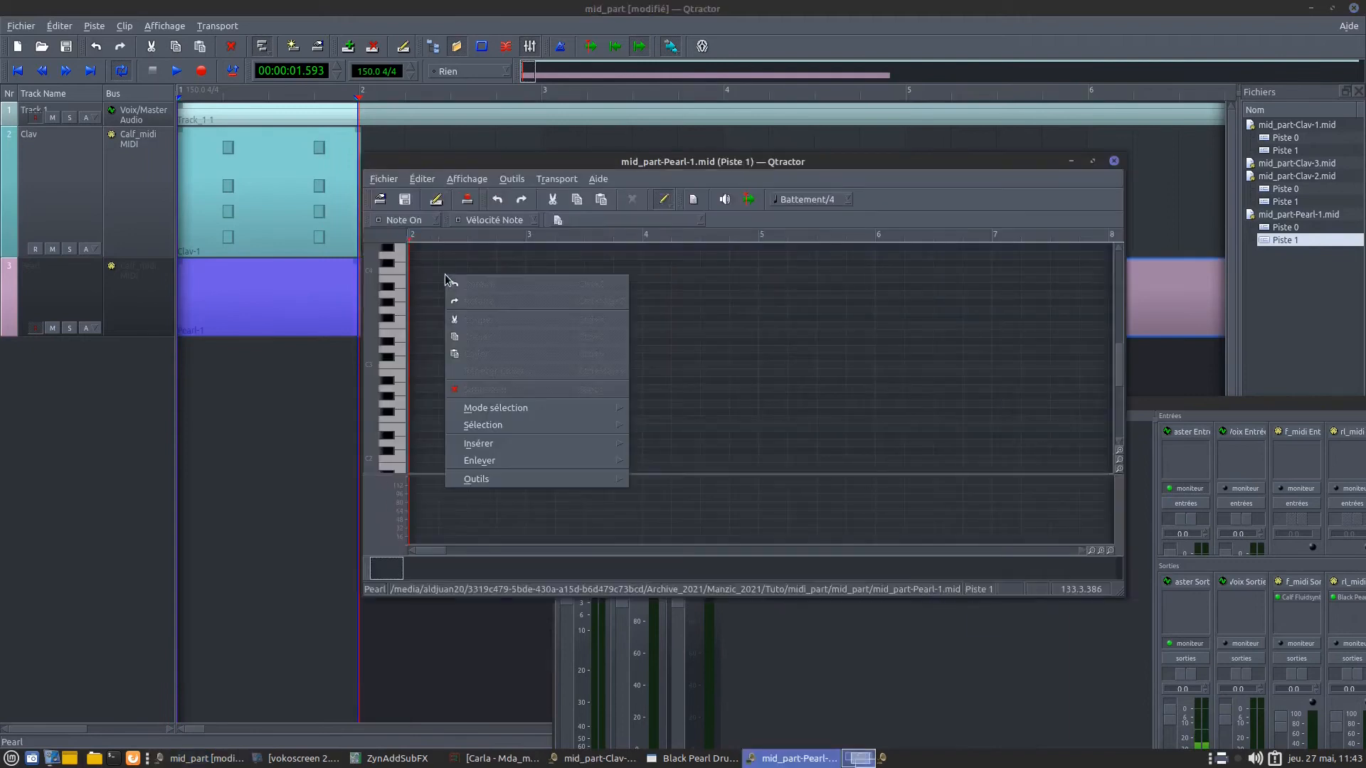
click(1114, 163)
click(1114, 161)
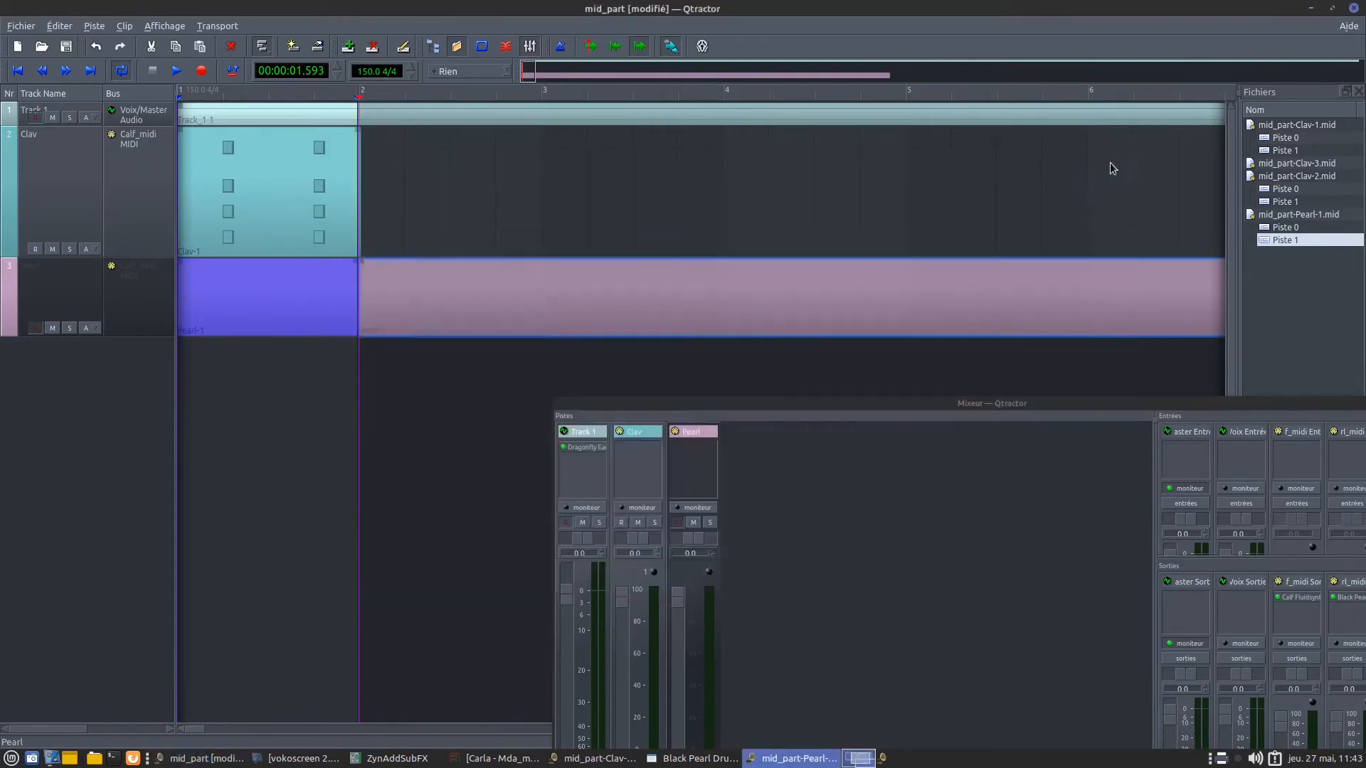
Step: Delete the part of the Pearl clip after bar 1
right_click(554, 283)
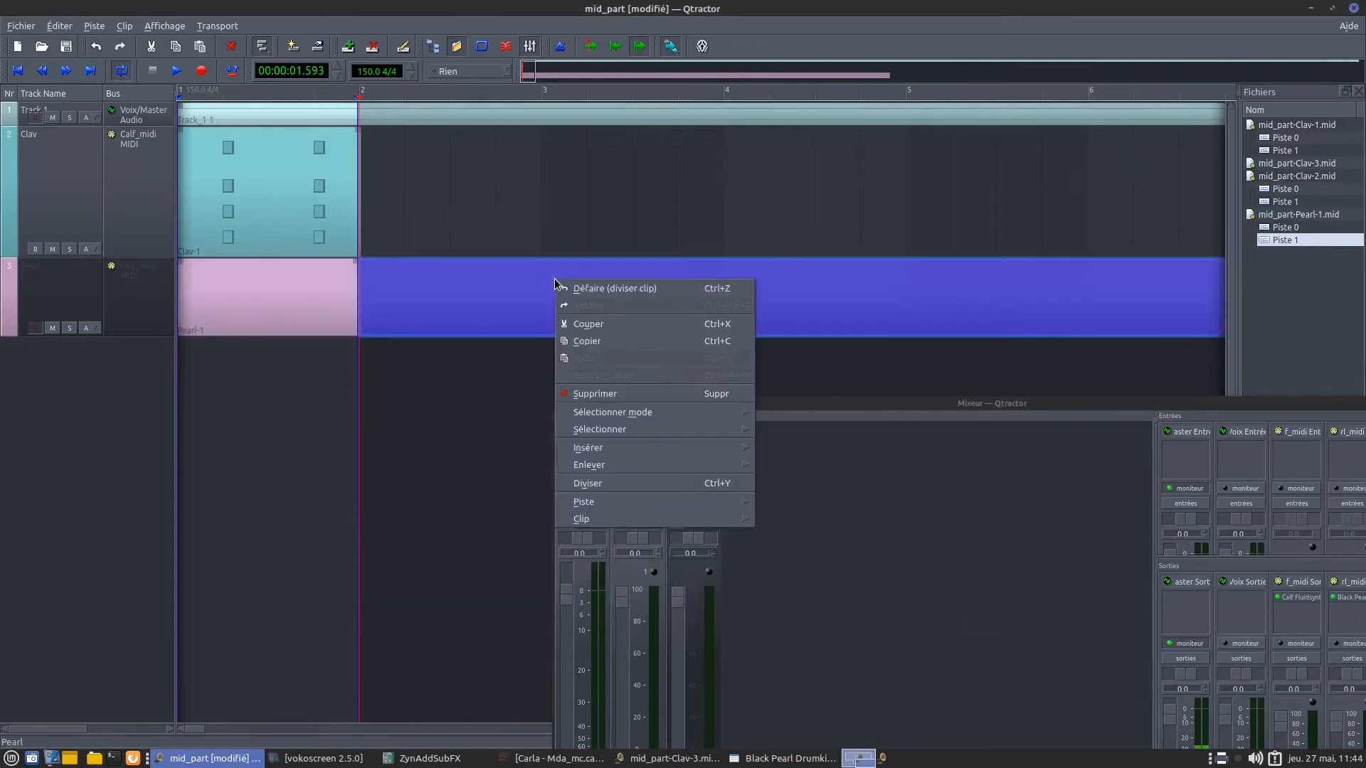
click(634, 396)
Step: Open the one-bar Pearl clip in the MIDI editor, audition low piano keys, and close the editor
double_click(225, 304)
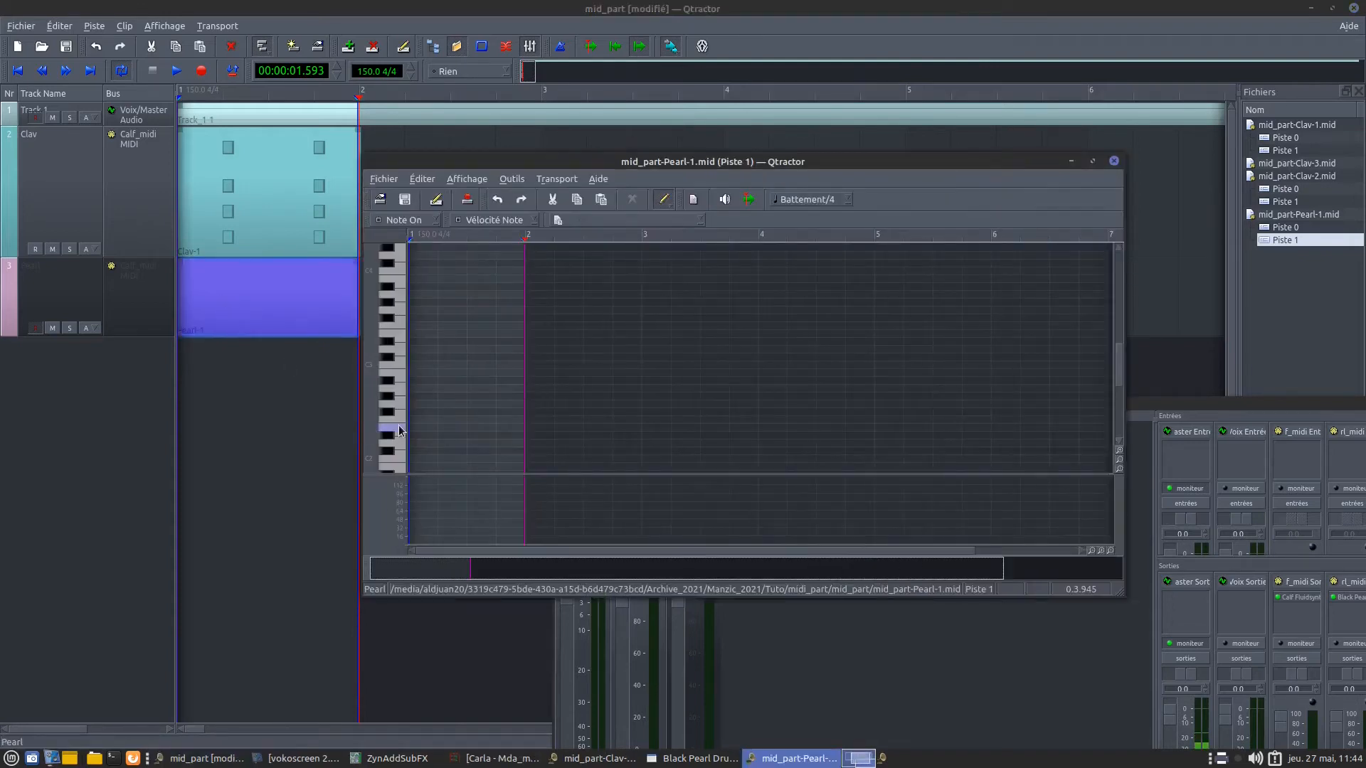
click(399, 430)
click(397, 436)
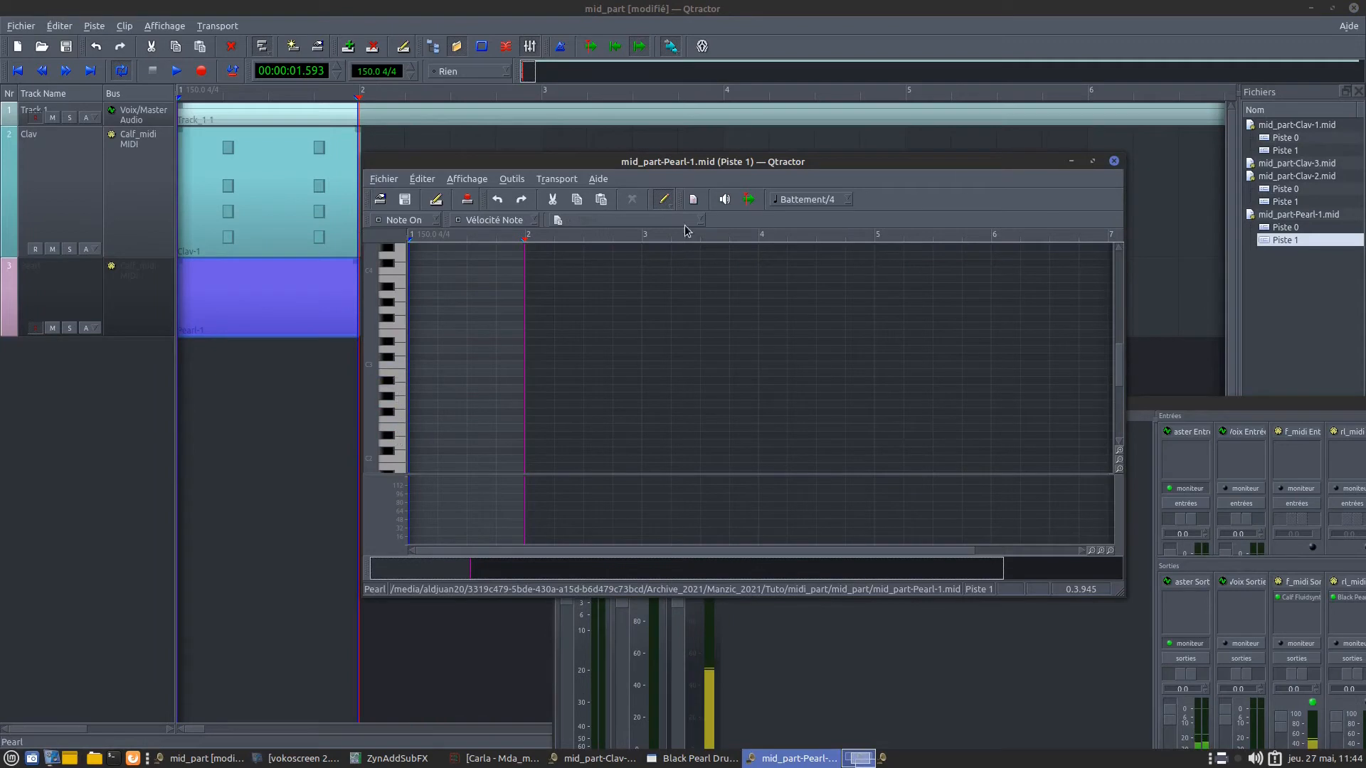
click(1114, 161)
Step: Bring the mixer into view and set the Pearl track's MIDI output bus to pearl_midi in its track properties
drag(720, 413, 508, 189)
double_click(487, 222)
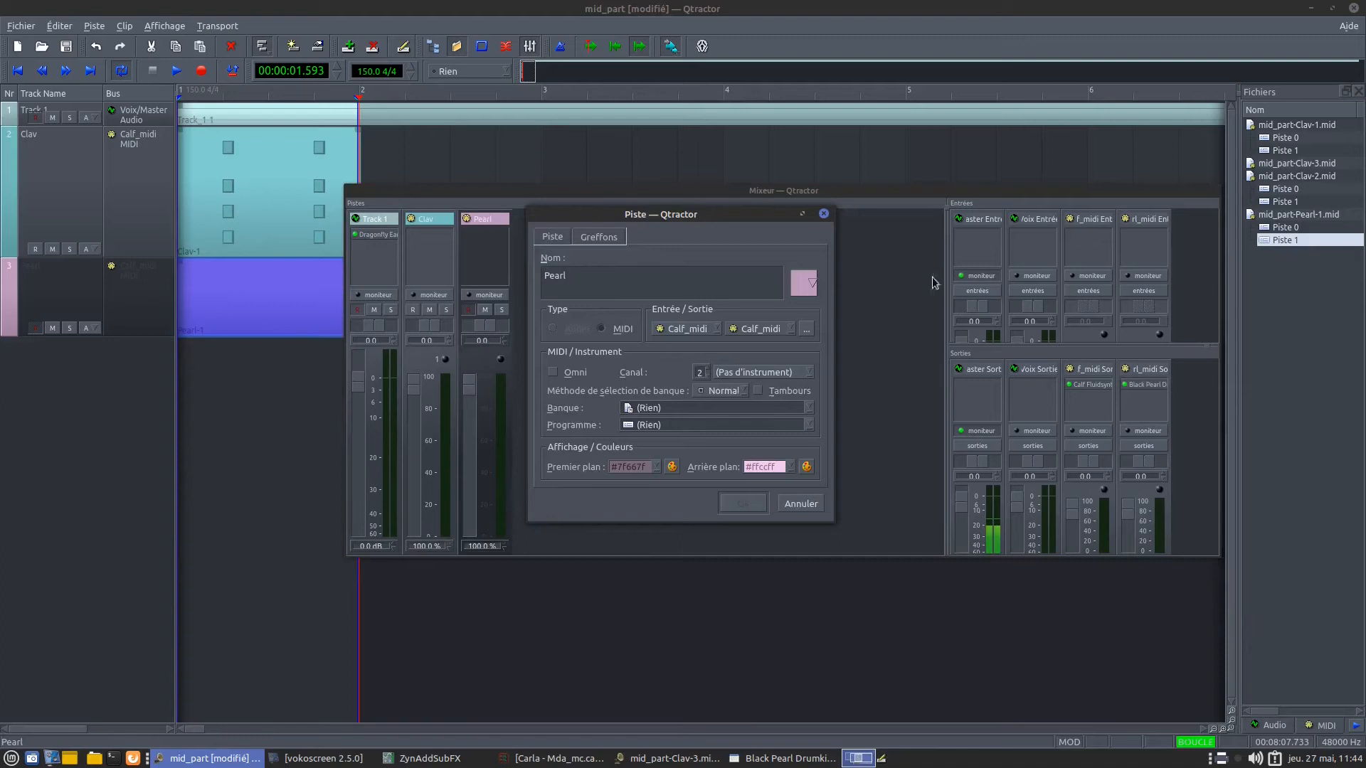
click(800, 503)
double_click(487, 222)
click(776, 331)
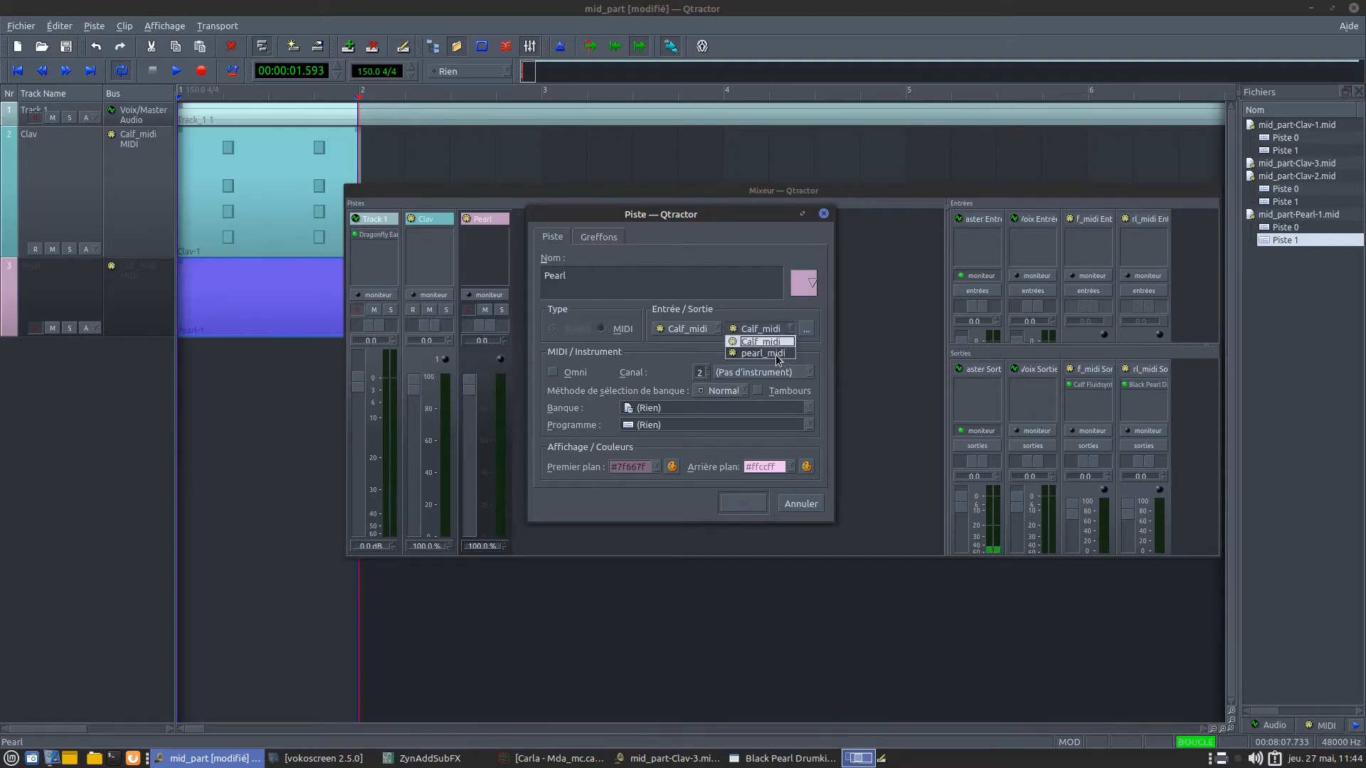
click(777, 353)
click(743, 504)
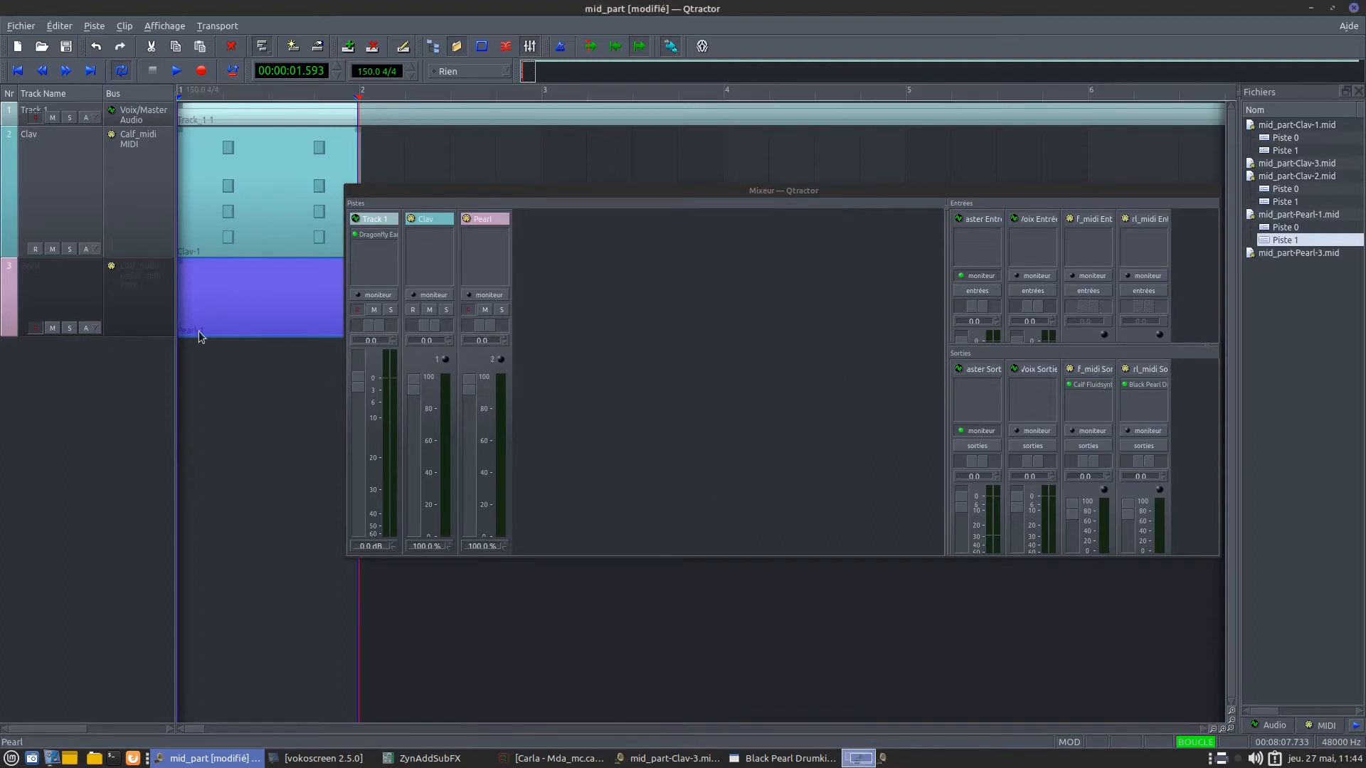
Step: Open the Pearl clip in the MIDI editor and add Do2 (36) notes on all four beats of bar 1
double_click(232, 292)
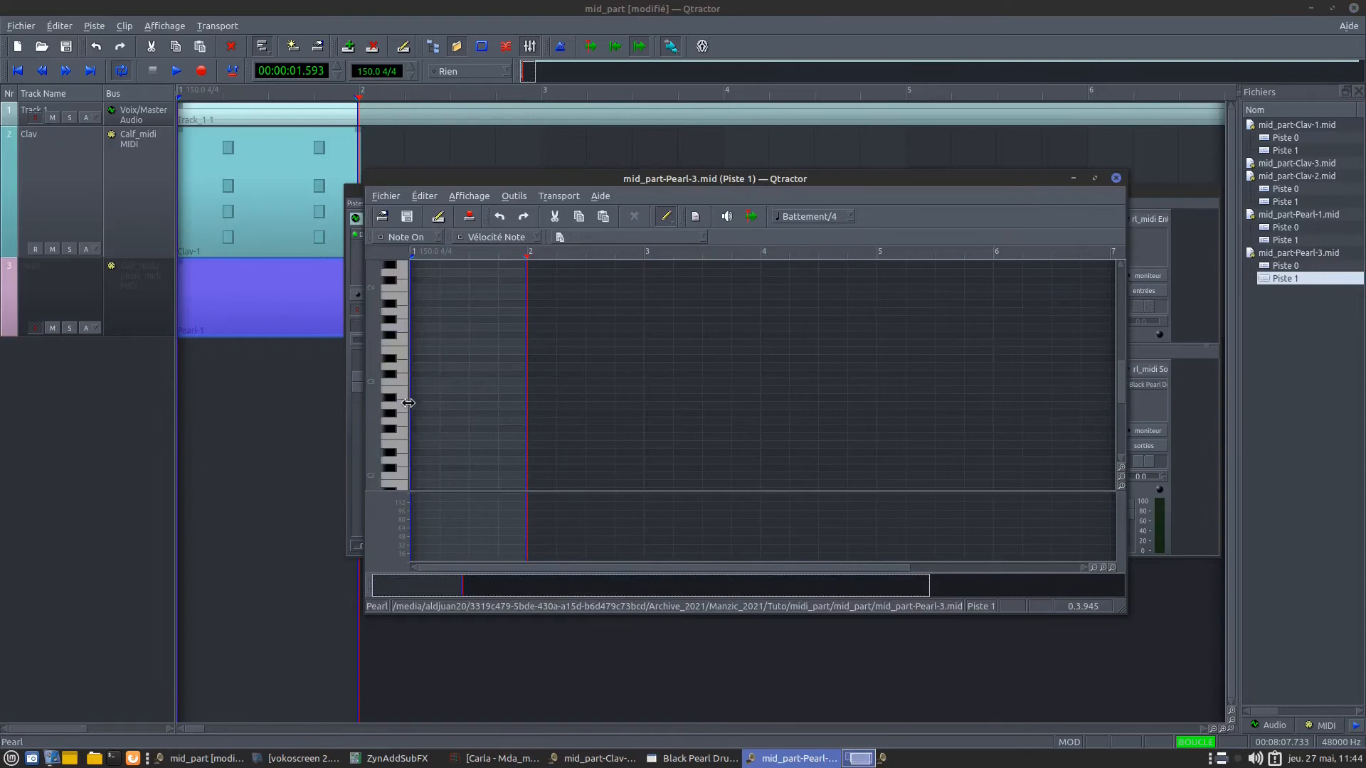
drag(715, 179, 843, 154)
scroll(525, 402, down, 2)
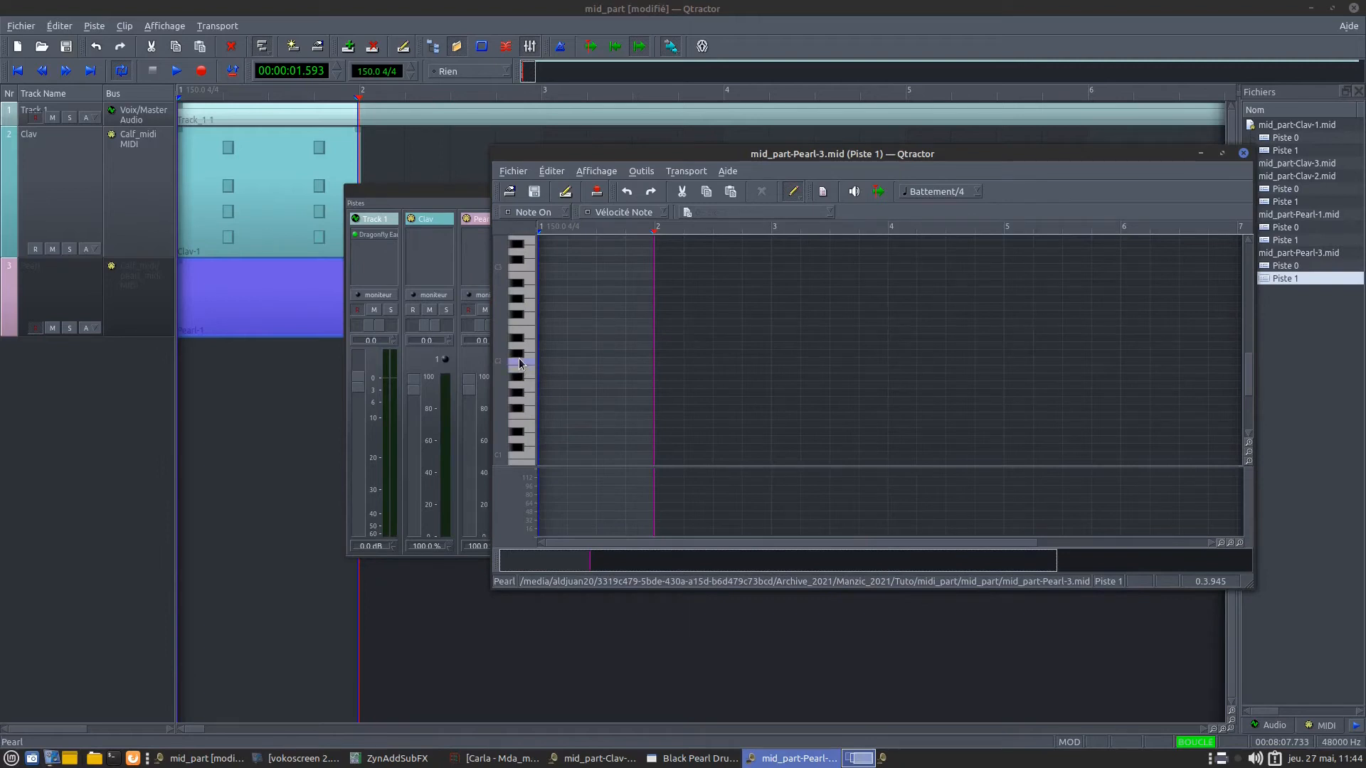
click(541, 362)
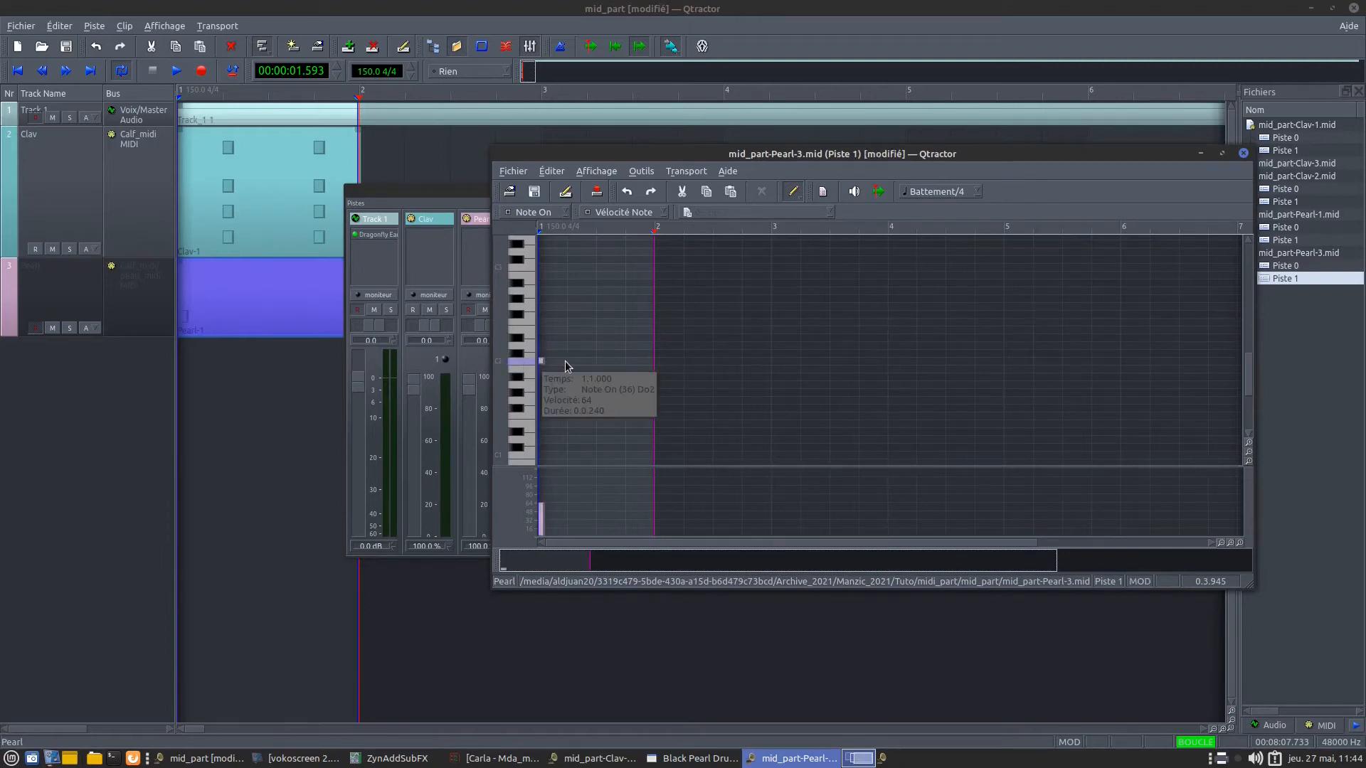
click(569, 361)
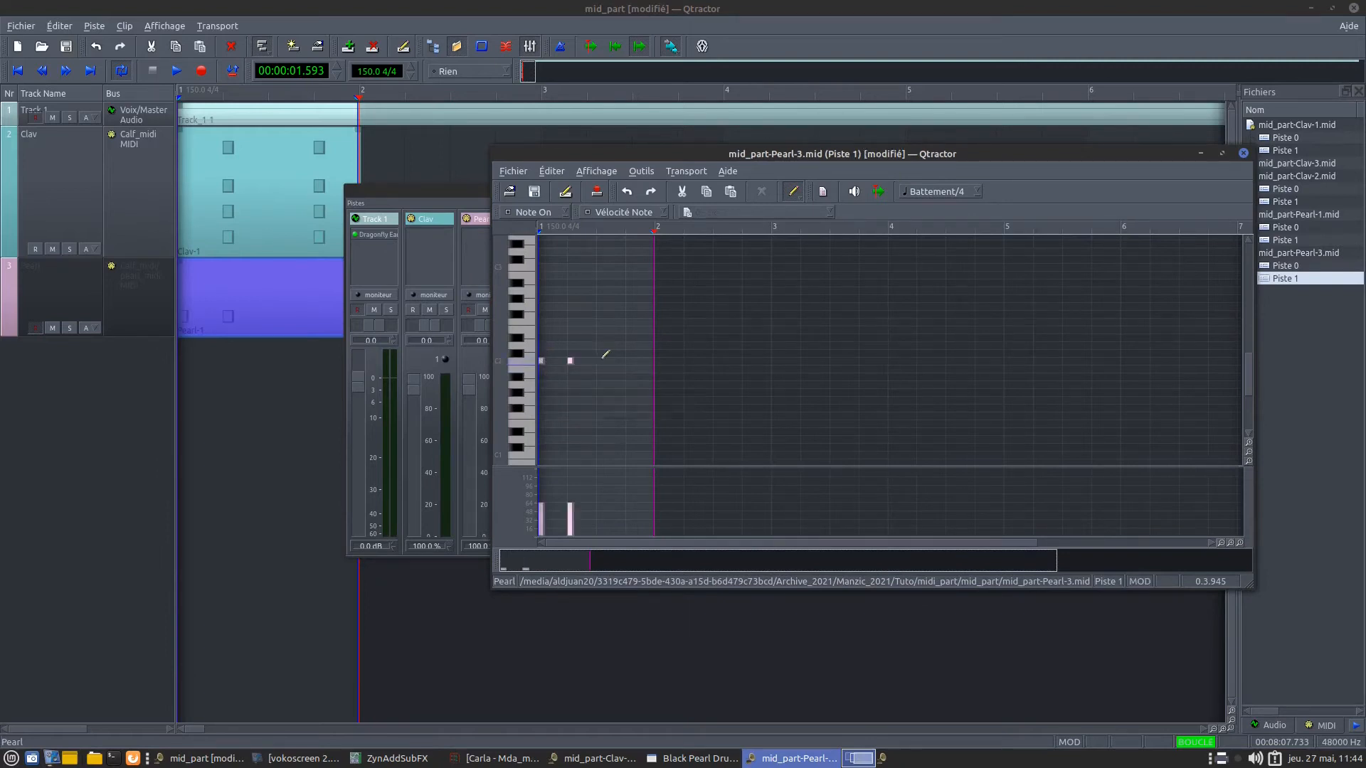
click(599, 361)
click(628, 361)
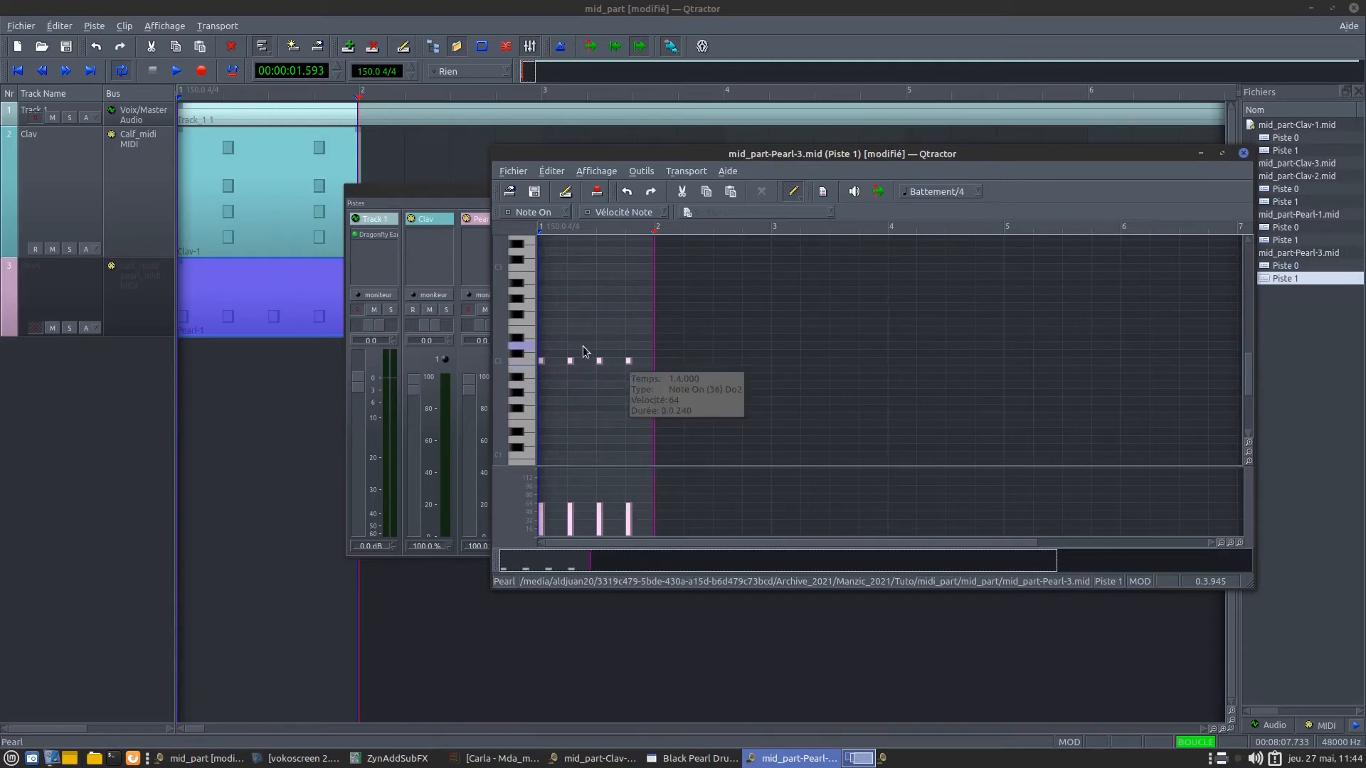
Step: Add notes at pitch 38 on beat 2 and at 1.3.720, and at pitch 42 on beats 1, 2, 2.5 and 3
click(570, 345)
click(622, 345)
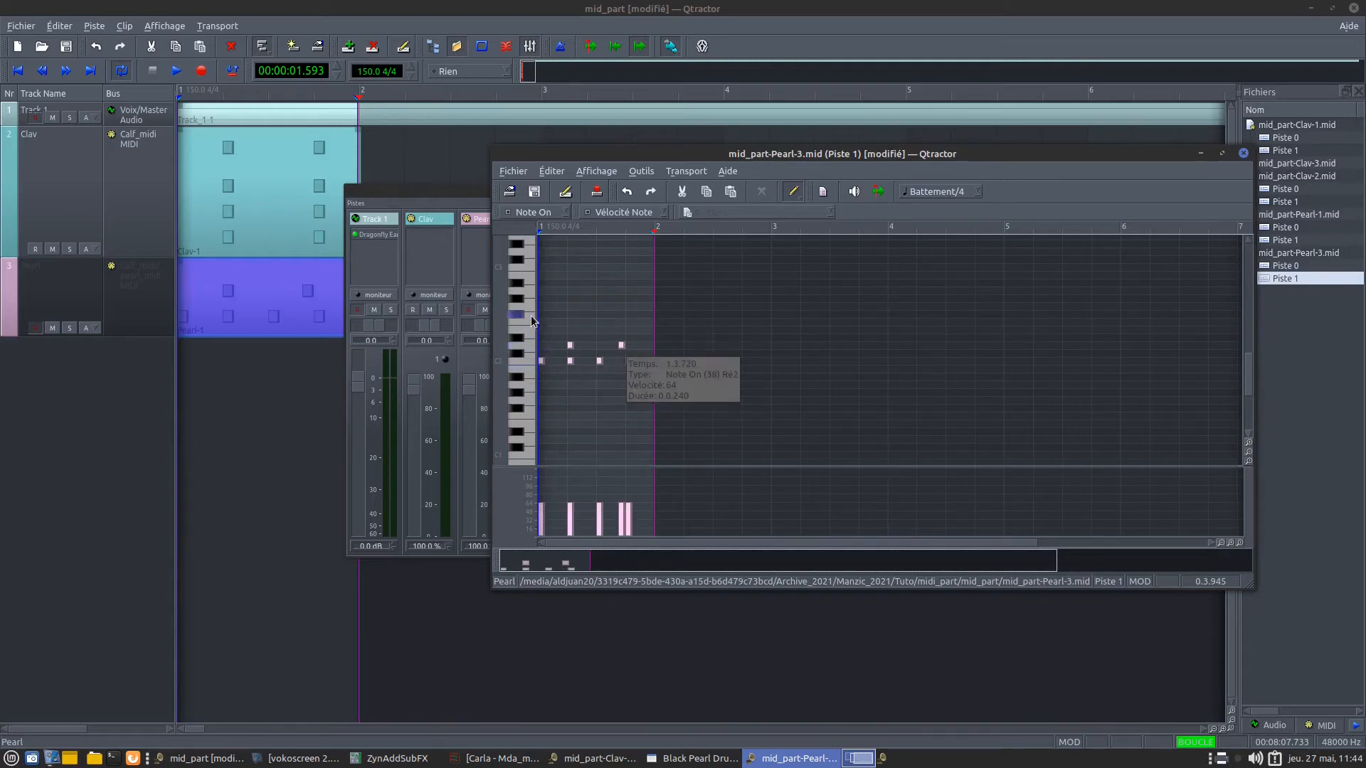
click(541, 313)
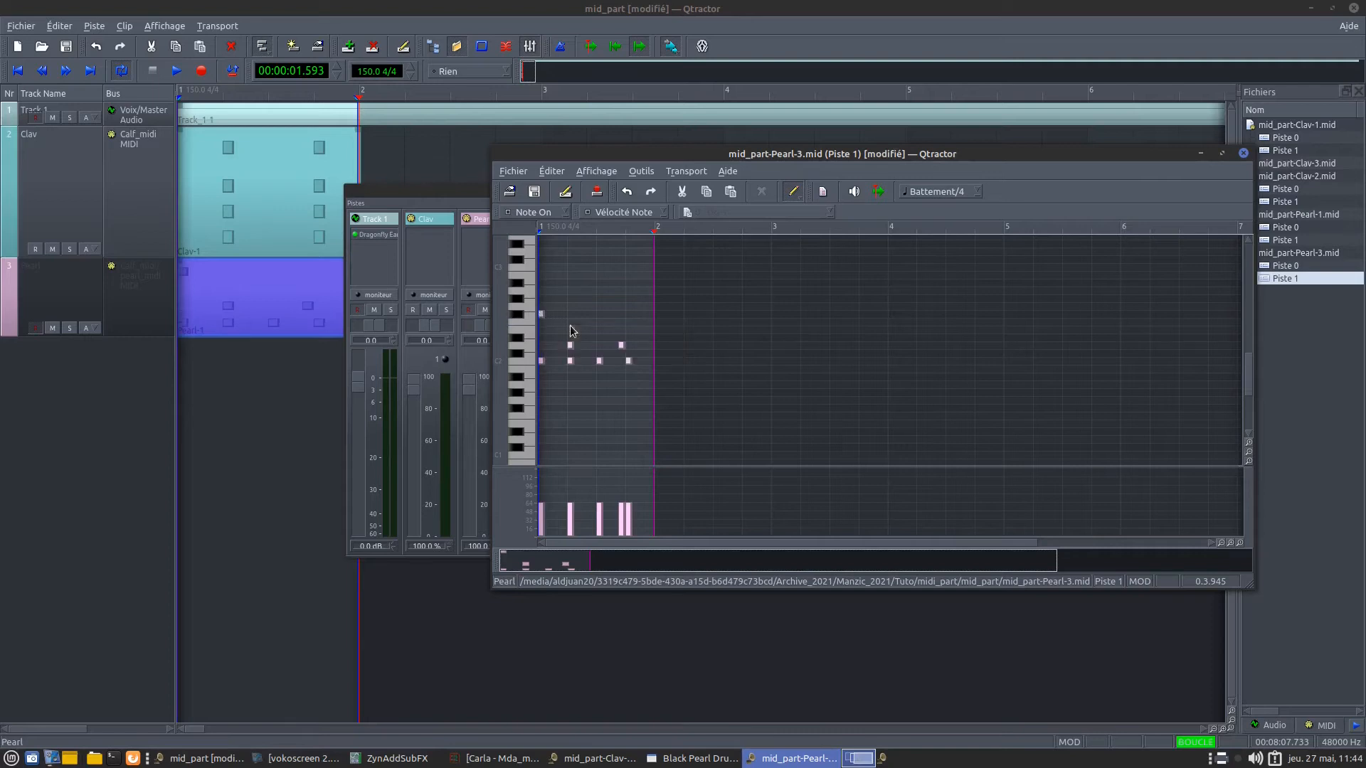
click(569, 314)
click(585, 313)
click(594, 315)
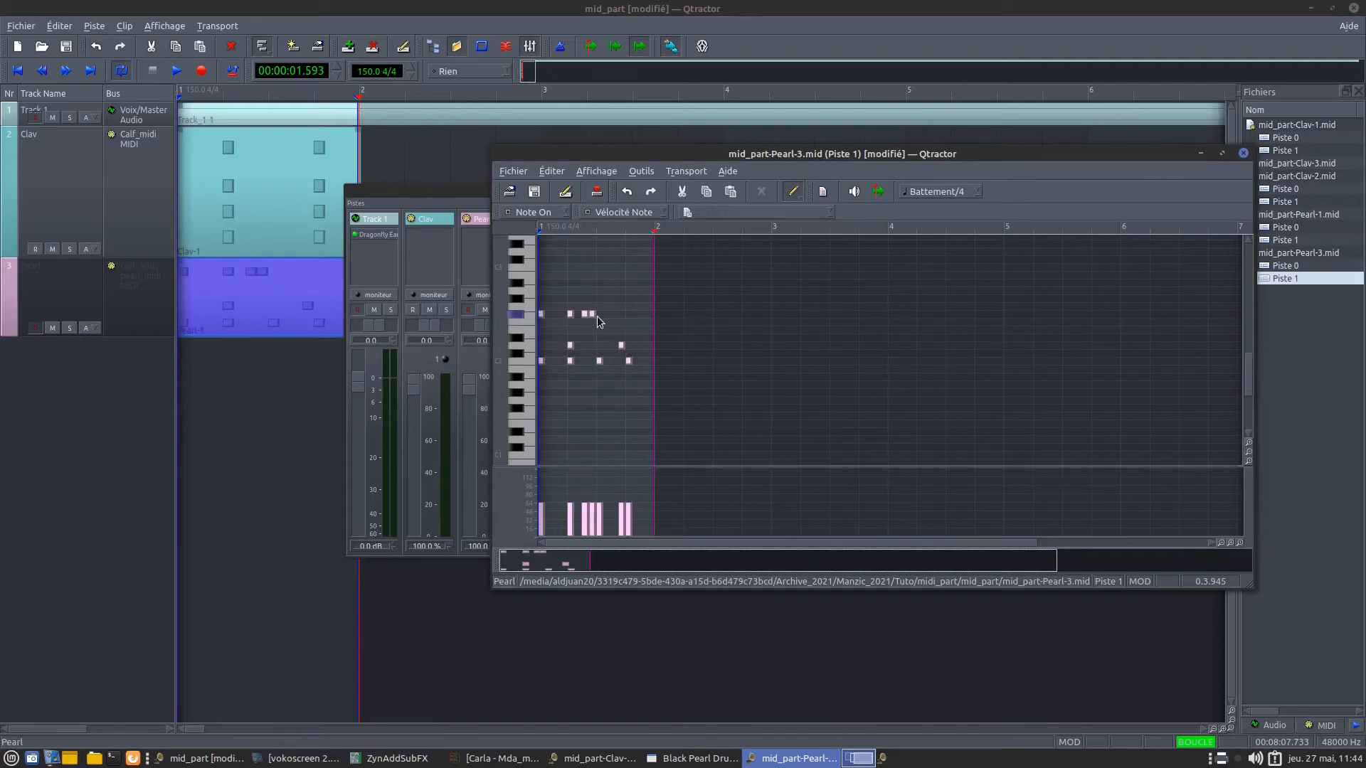
drag(594, 314, 601, 315)
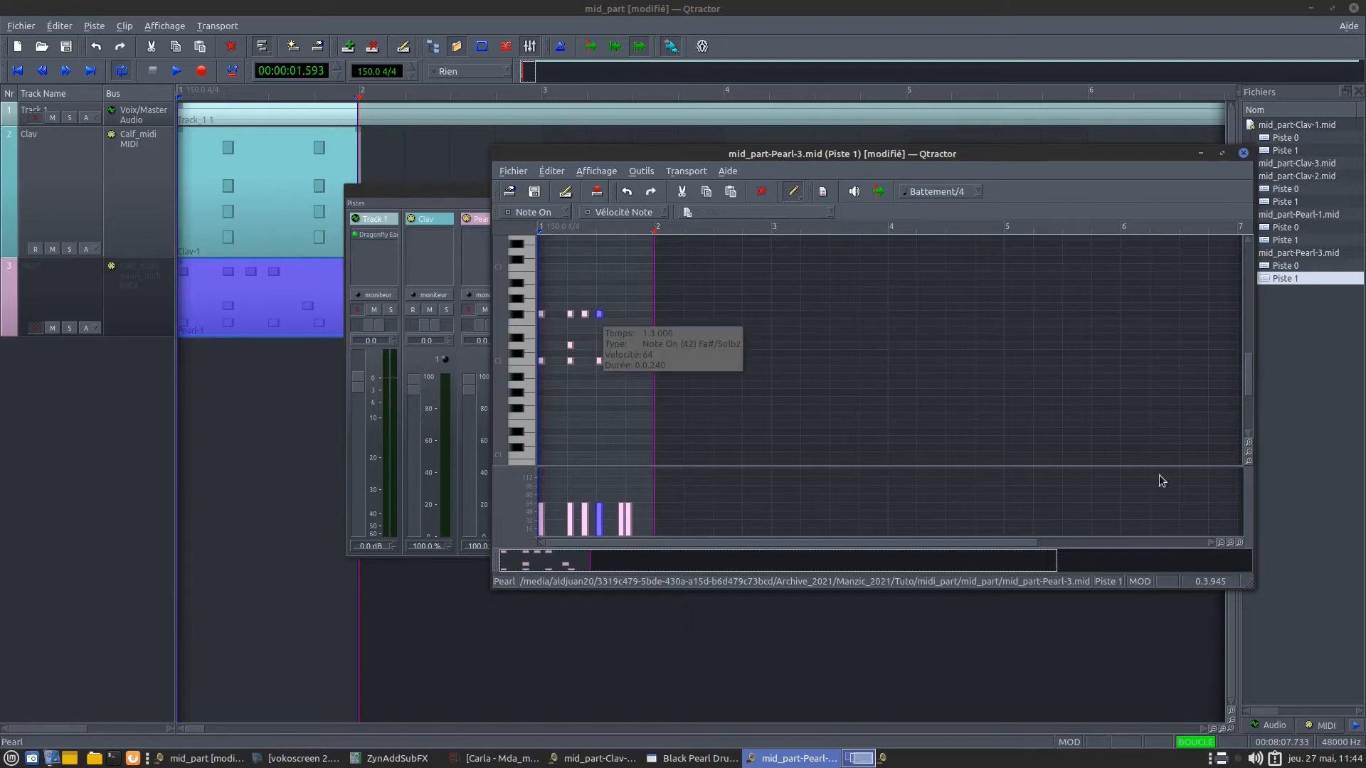
Step: Enlarge the MIDI editor's time scale to examine the Pearl drum notes in bar 1
click(1223, 542)
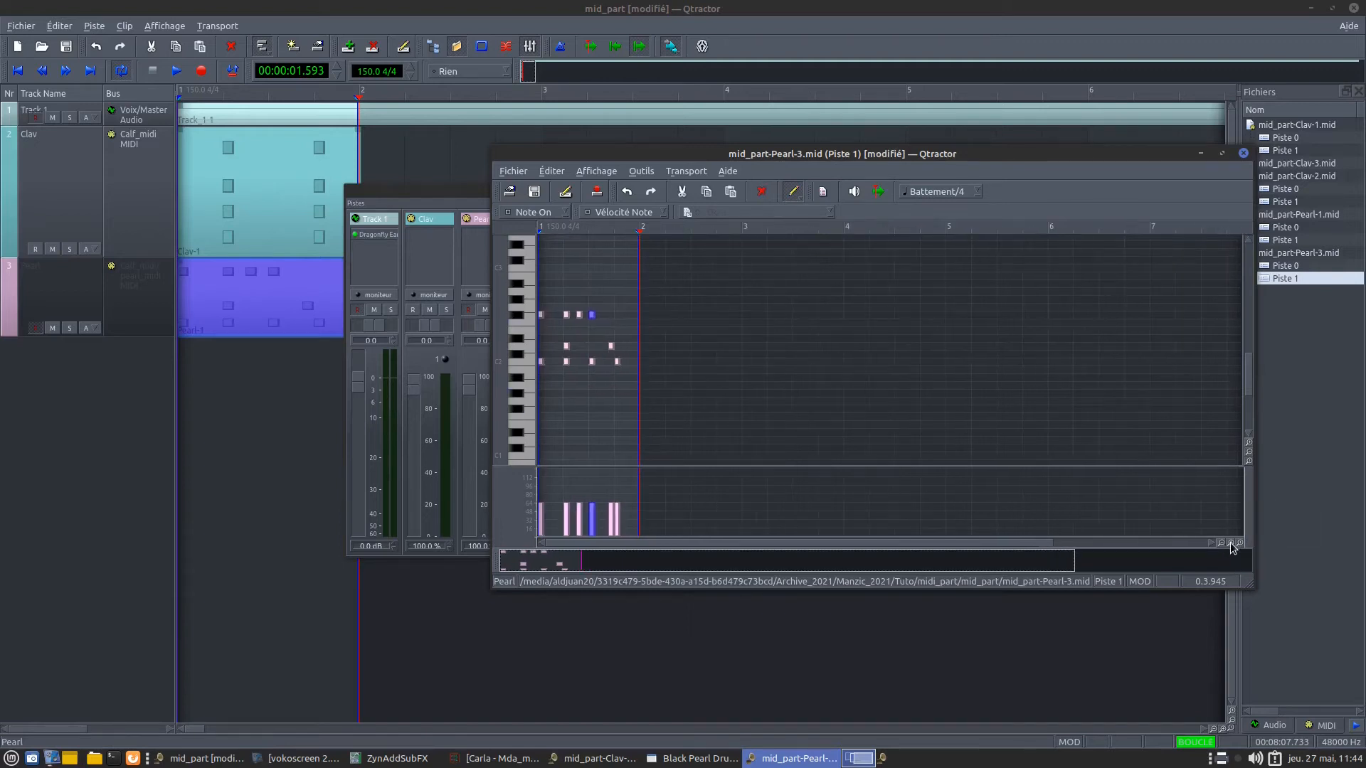
click(1238, 544)
click(1231, 544)
click(1231, 544)
click(1232, 545)
click(1231, 544)
click(1231, 544)
click(1231, 544)
click(1232, 545)
click(1232, 544)
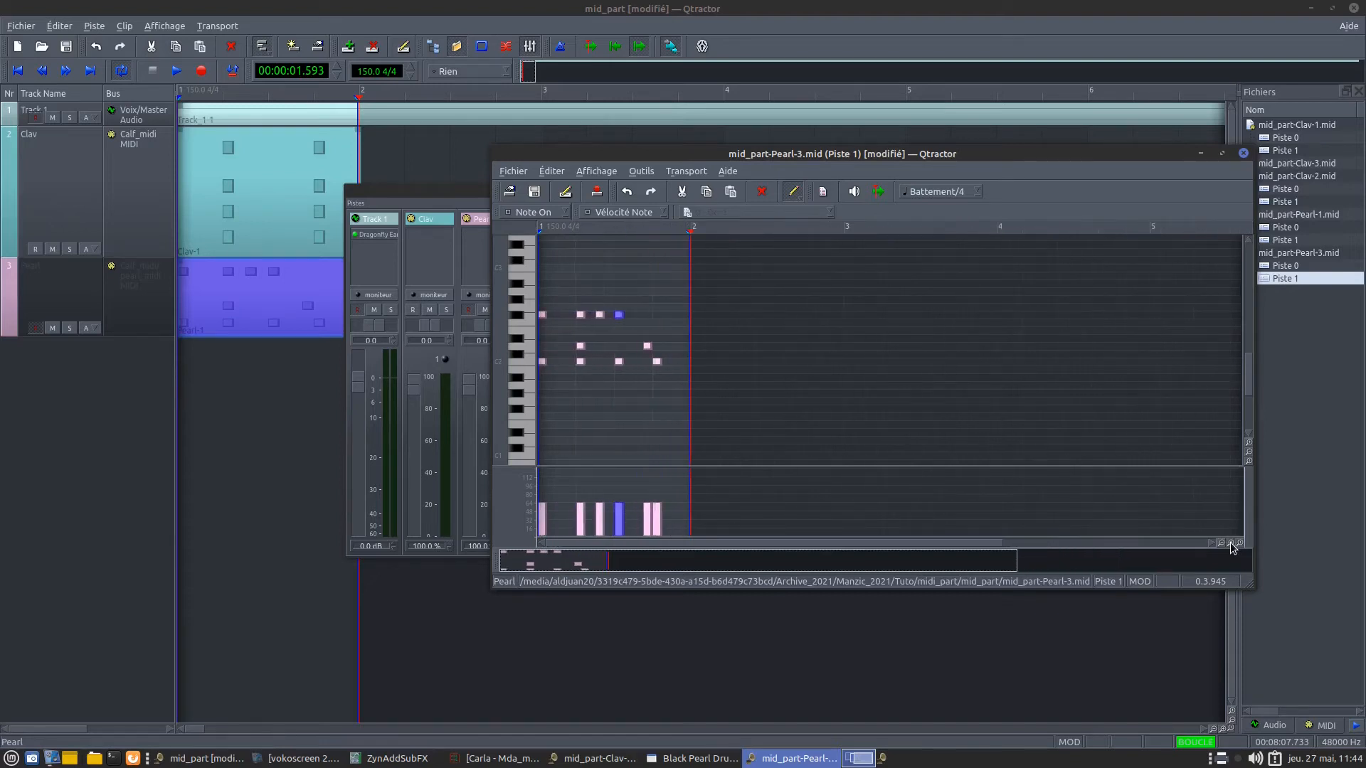
click(1232, 544)
click(1231, 544)
click(1231, 544)
click(1231, 545)
click(1231, 544)
click(1232, 544)
click(1231, 544)
click(1231, 545)
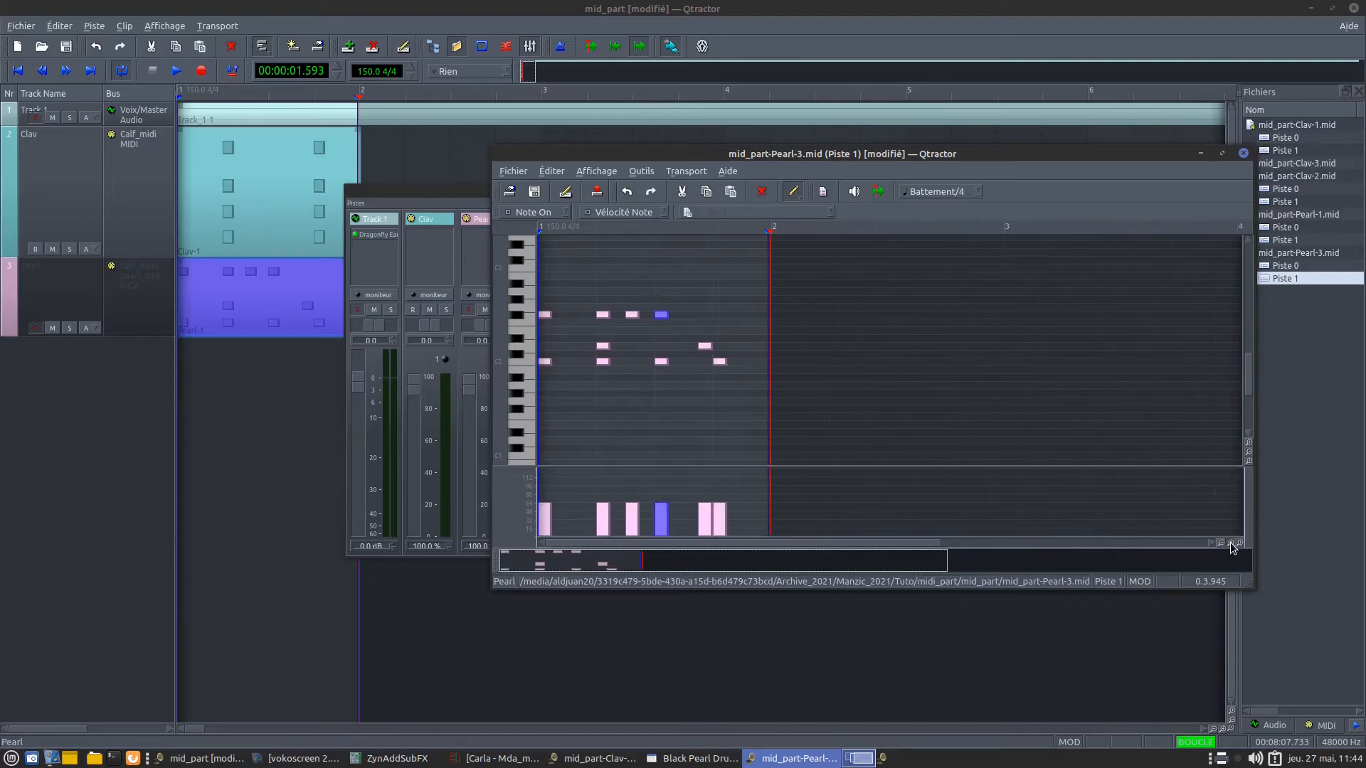
click(1232, 544)
click(1231, 544)
click(1231, 544)
click(1231, 545)
click(1231, 545)
click(1232, 544)
click(1231, 544)
click(1231, 544)
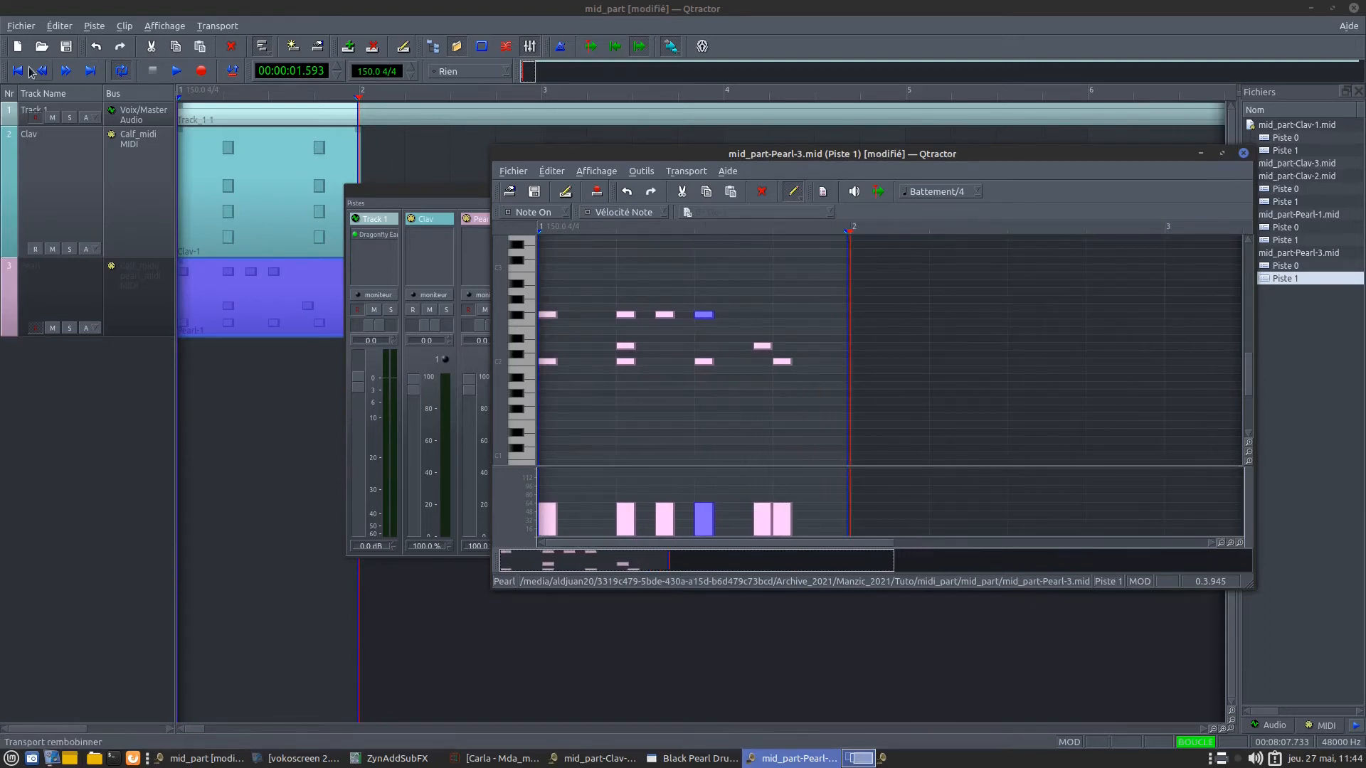
Step: Start playback and return the playhead to the session start to listen to the one-bar loop
click(95, 75)
click(175, 71)
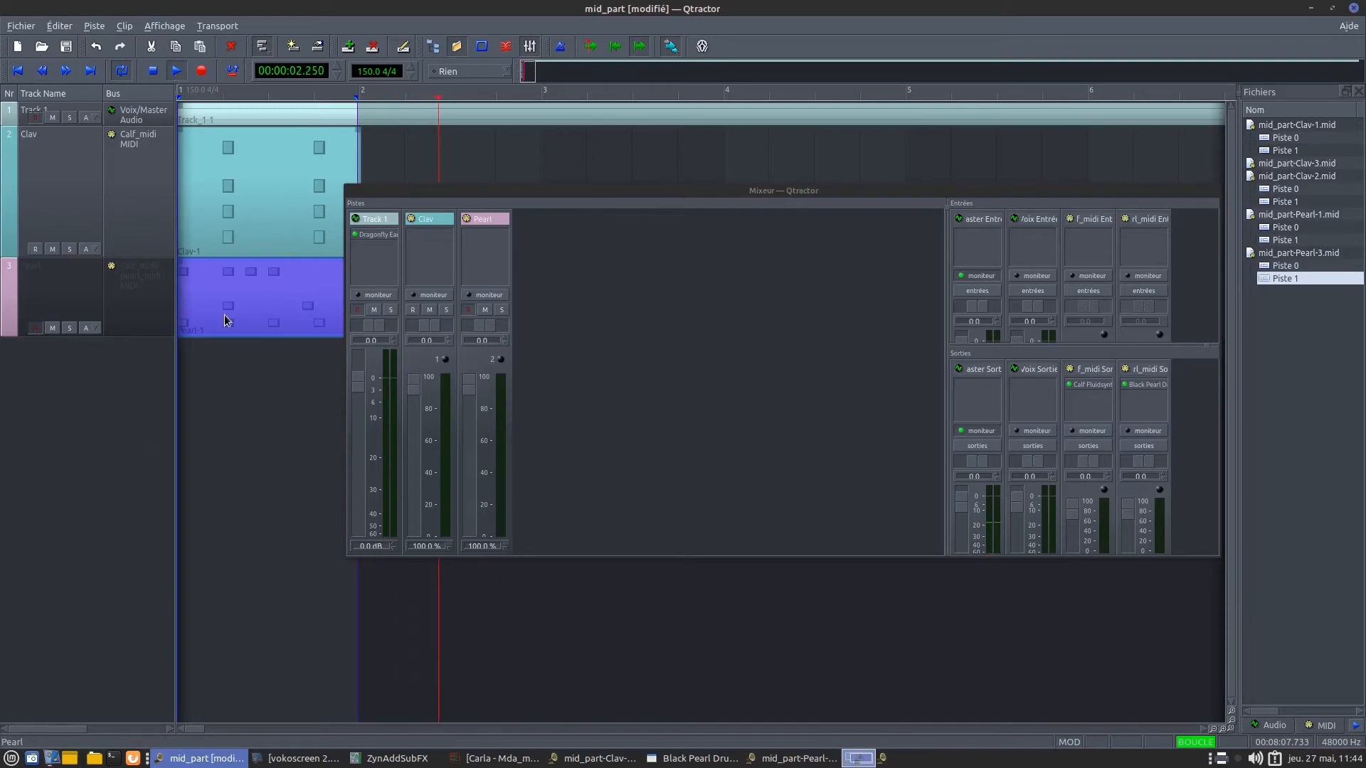
click(17, 74)
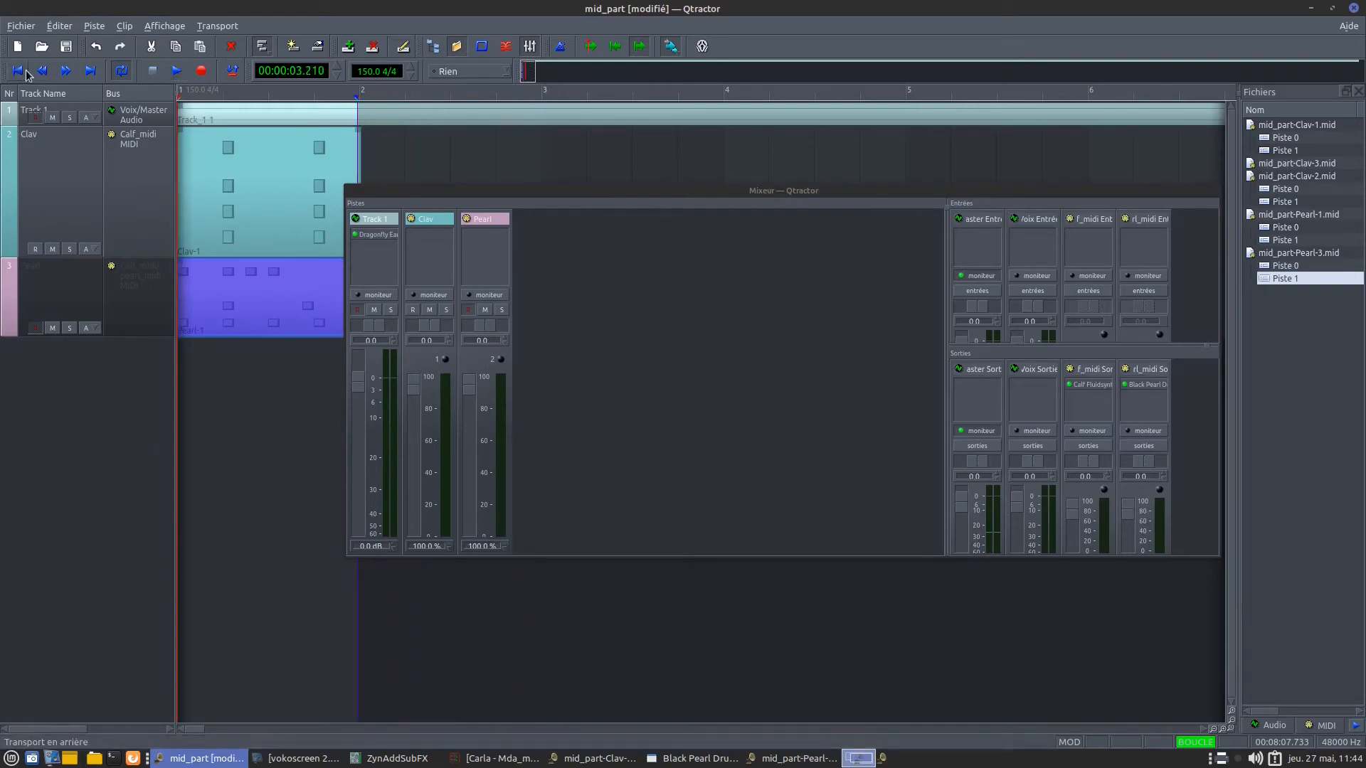
Step: Reopen the Pearl clip and add a pitch 46 note halfway through beat 4 and a pitch 42 note at 1.3.720
double_click(240, 284)
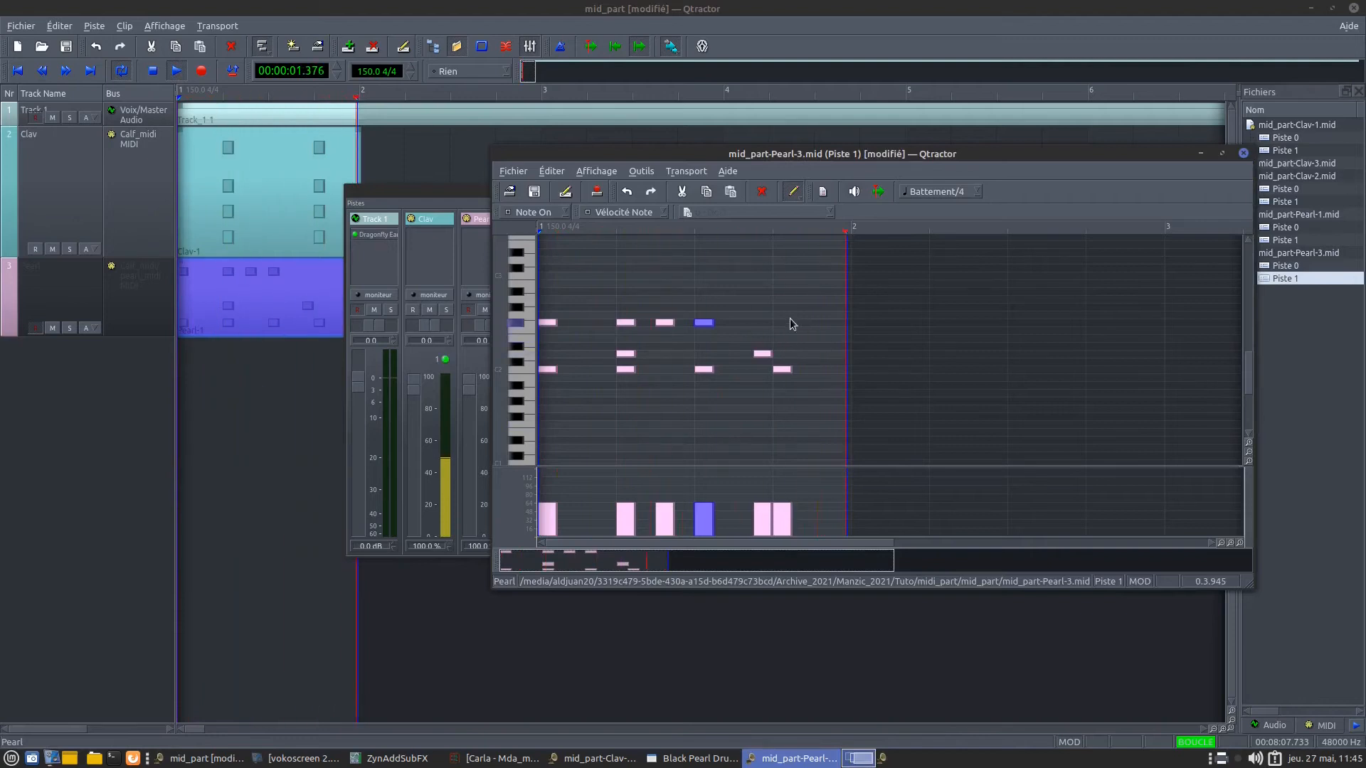
click(800, 291)
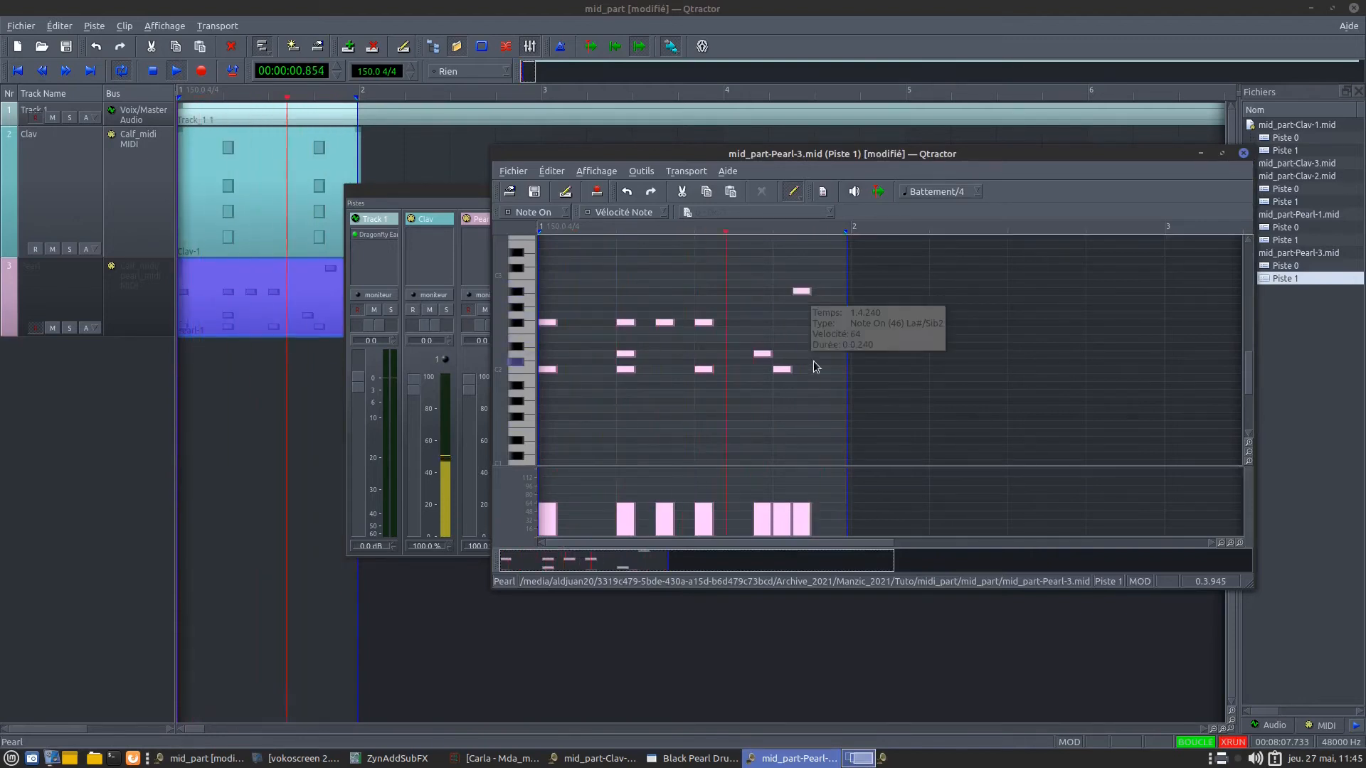
click(767, 324)
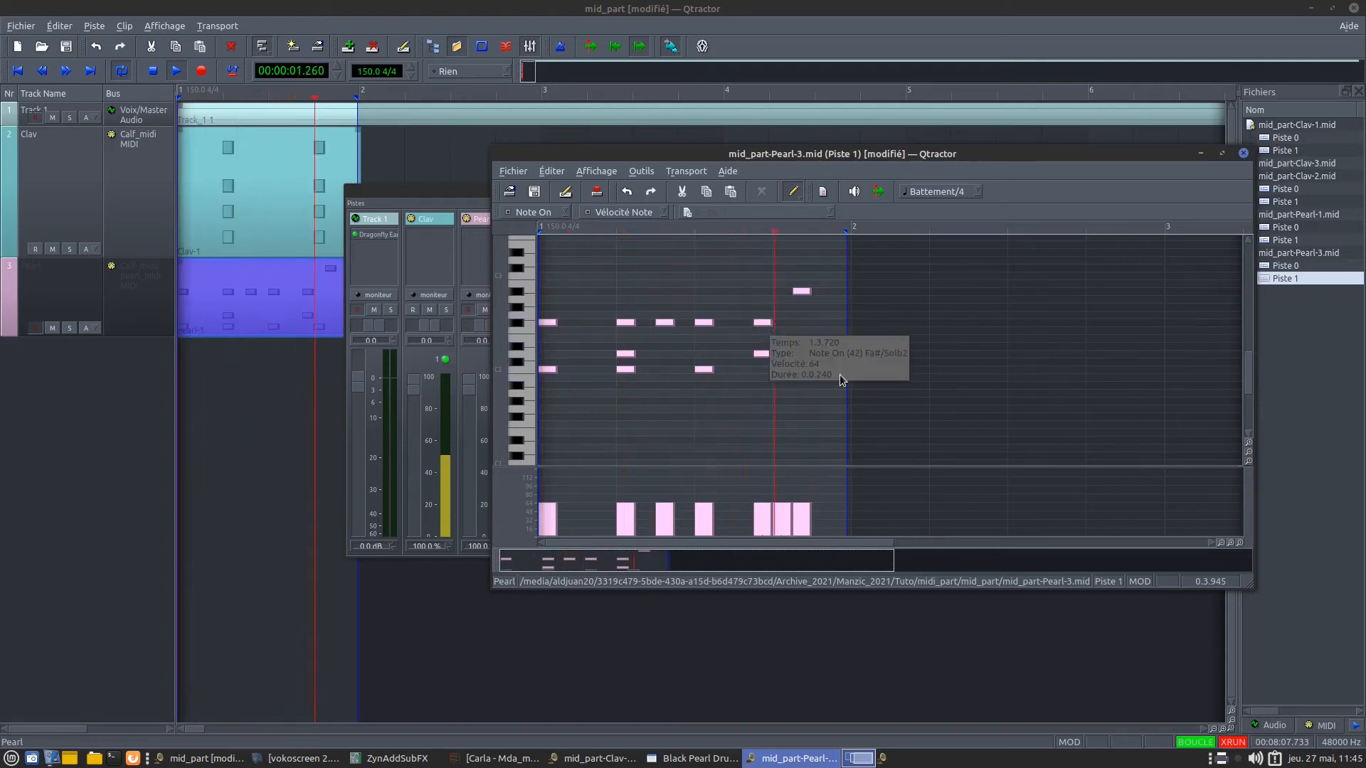
drag(808, 292, 828, 292)
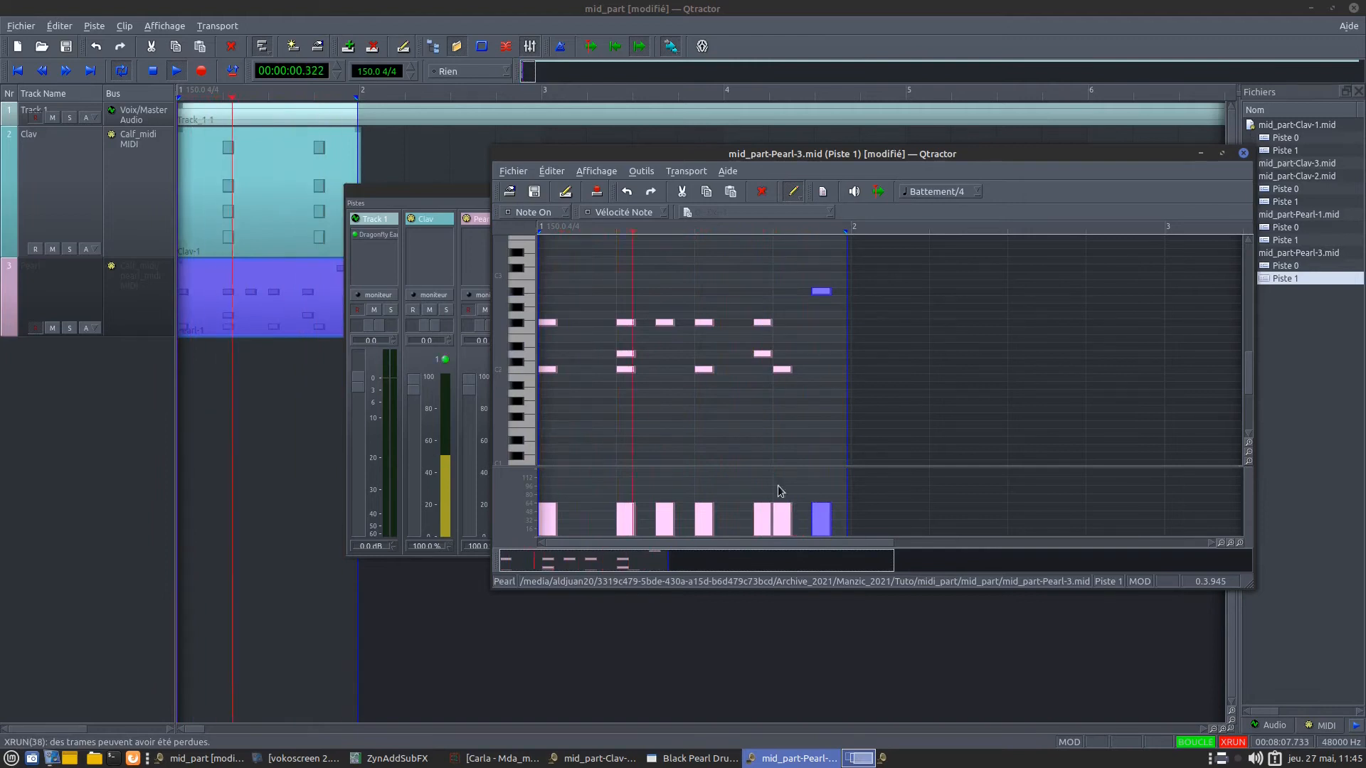
Step: Lower the velocities of the pitch 42 notes halfway through beat 2 and at 1.3.720
click(666, 507)
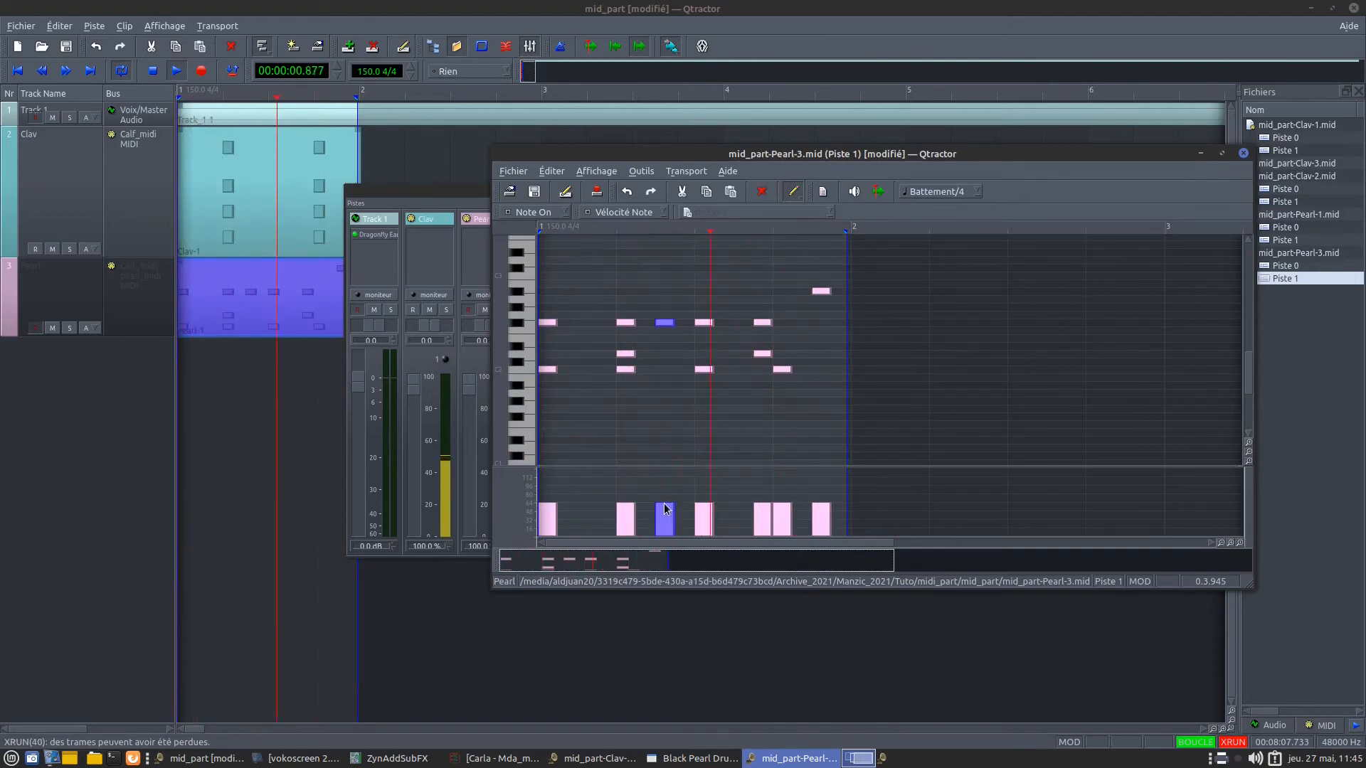
drag(666, 503, 666, 511)
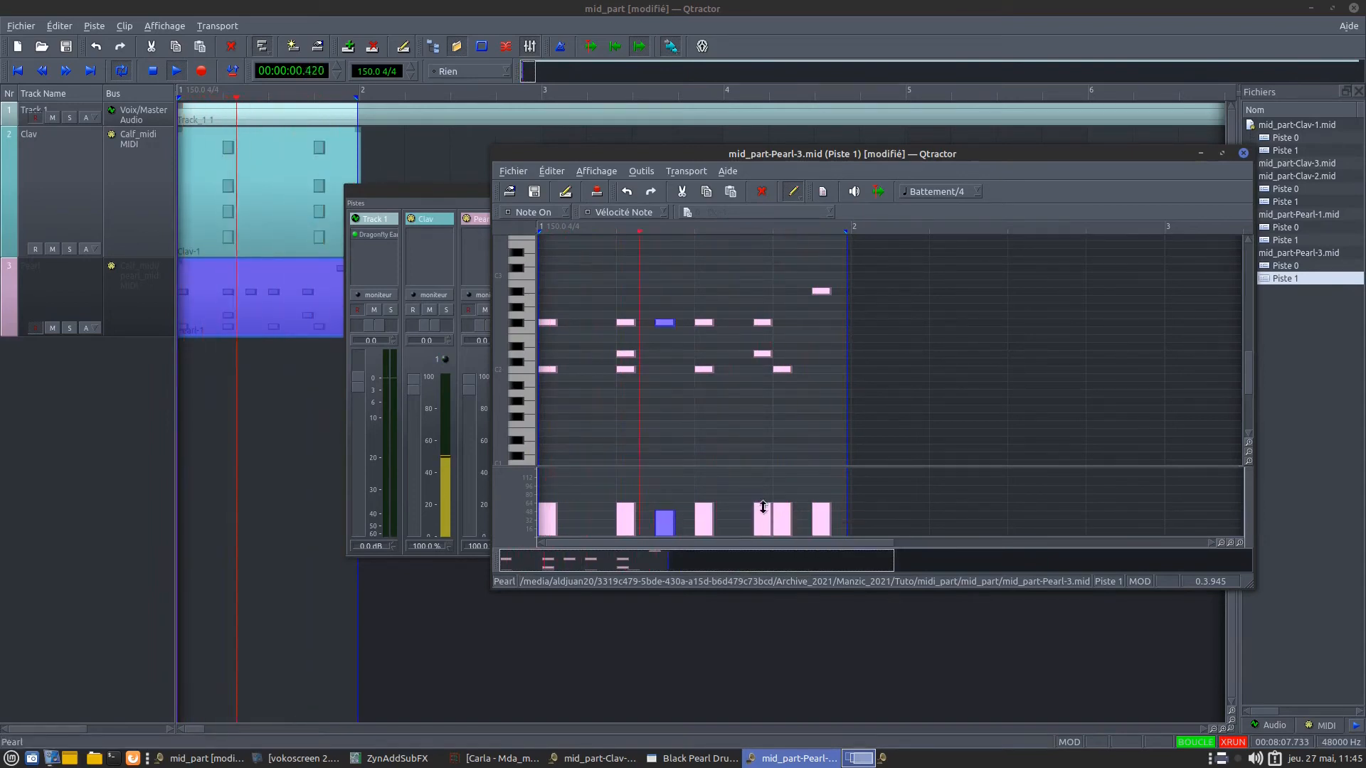
drag(757, 503, 758, 519)
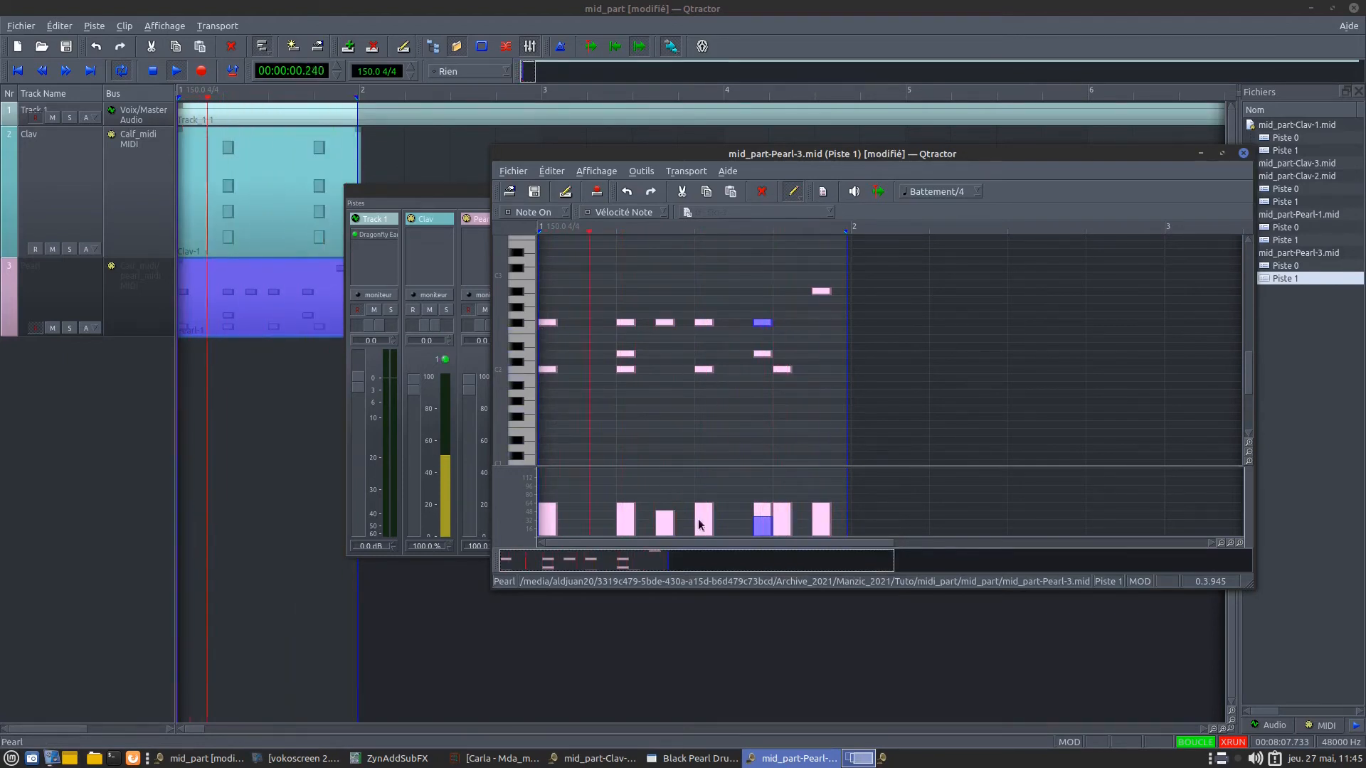
Step: Raise the velocities of the pitch 42 note on beat 3 and the pitch 38 note at 1.3.720, and close the editor
click(706, 370)
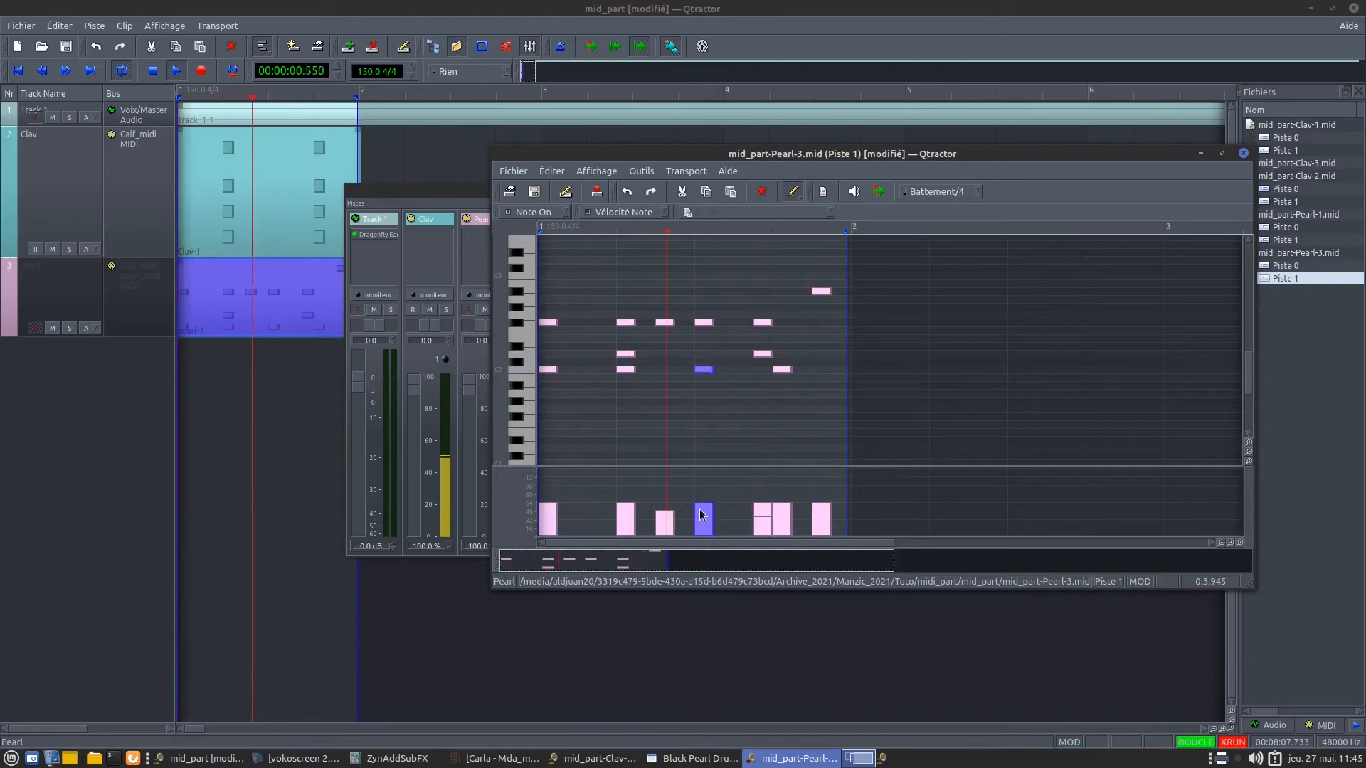
click(705, 323)
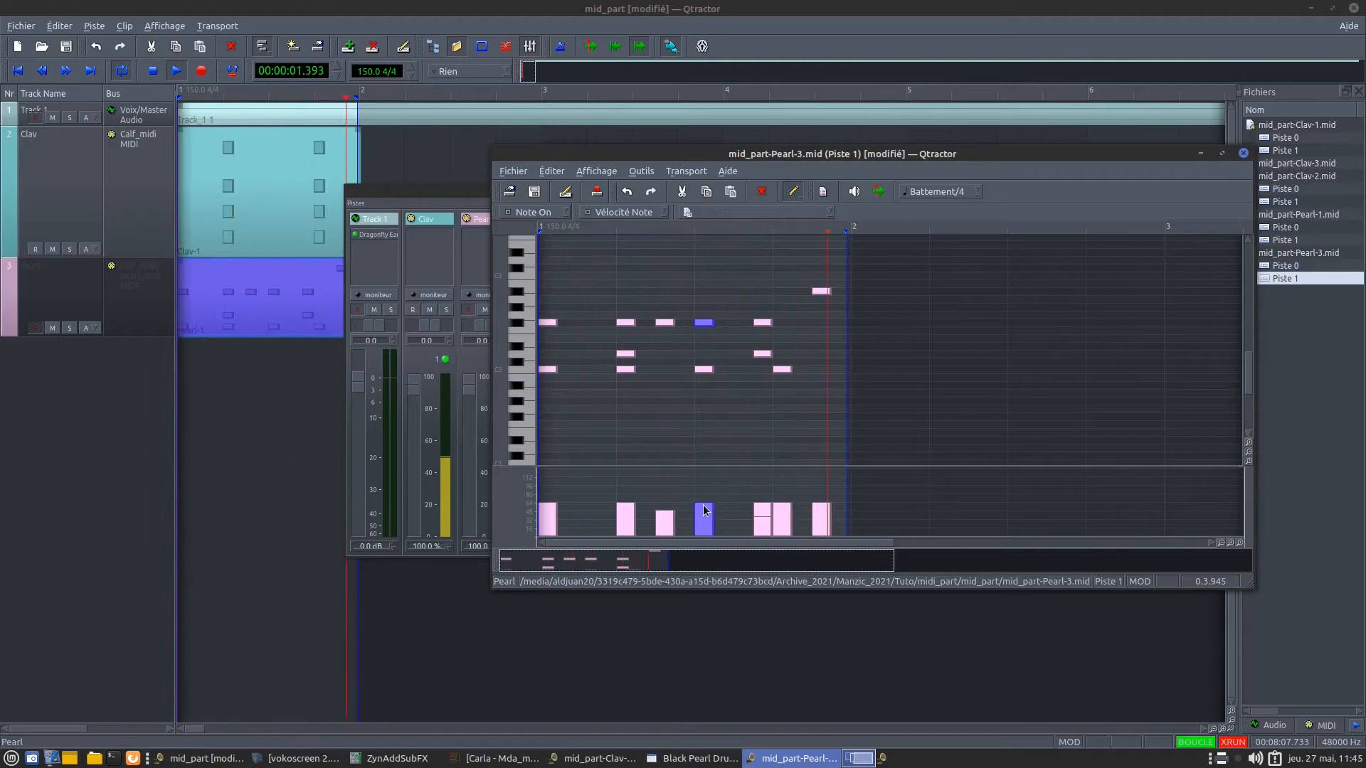
drag(702, 504, 704, 494)
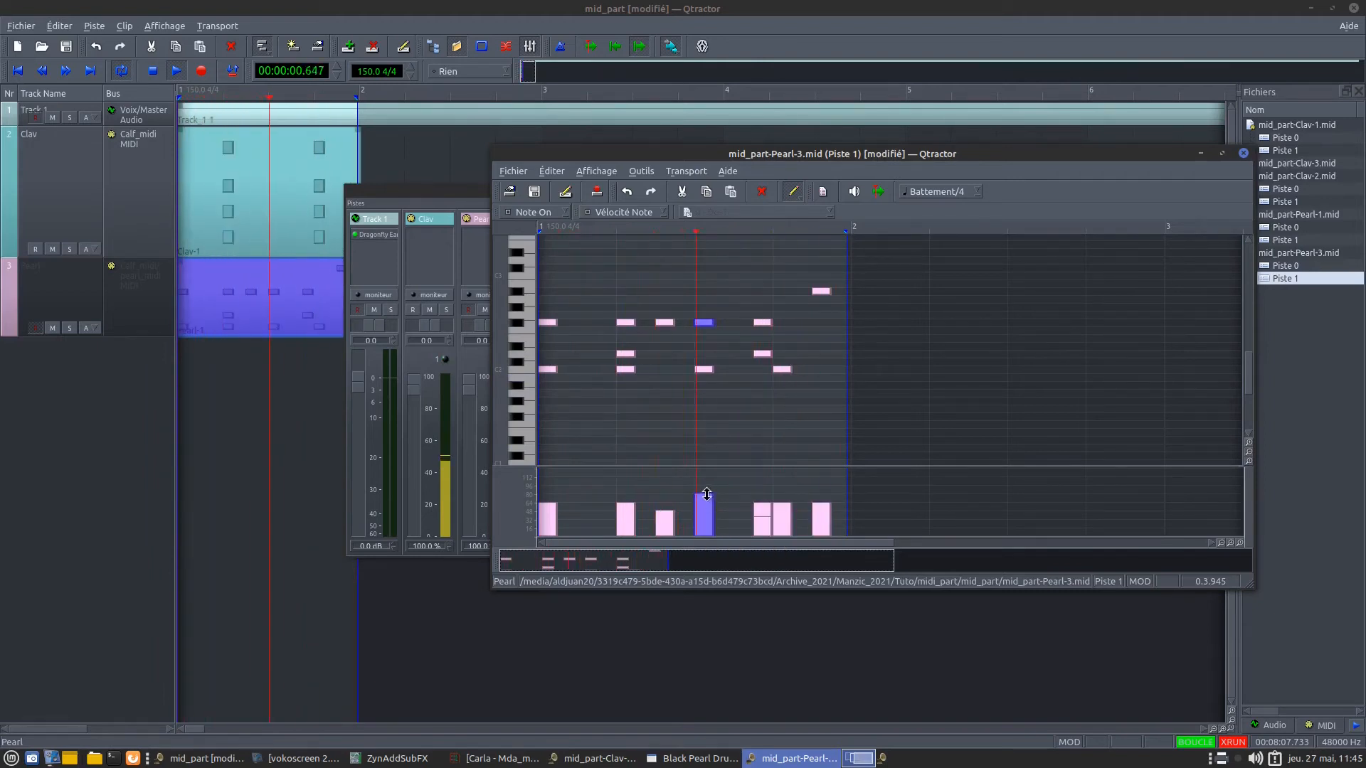
click(761, 353)
drag(764, 510, 763, 491)
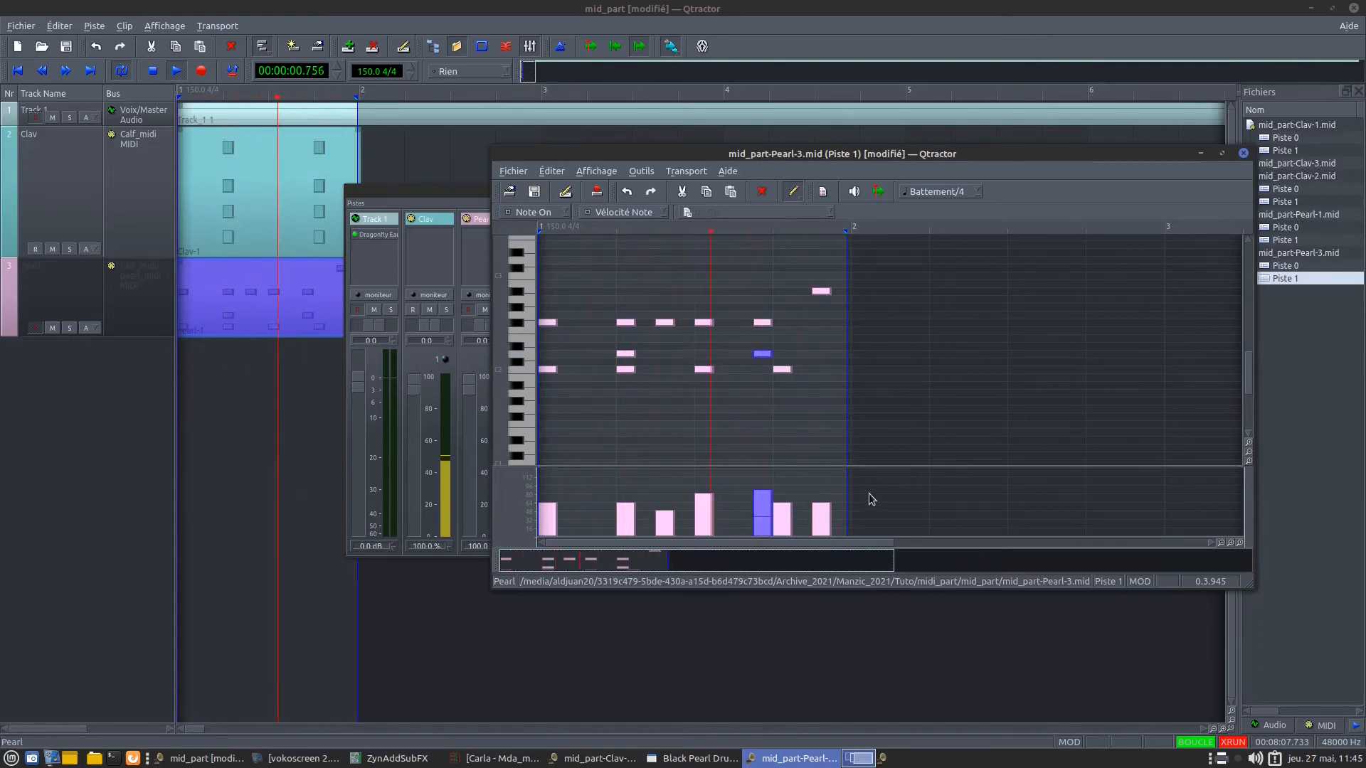
click(1243, 153)
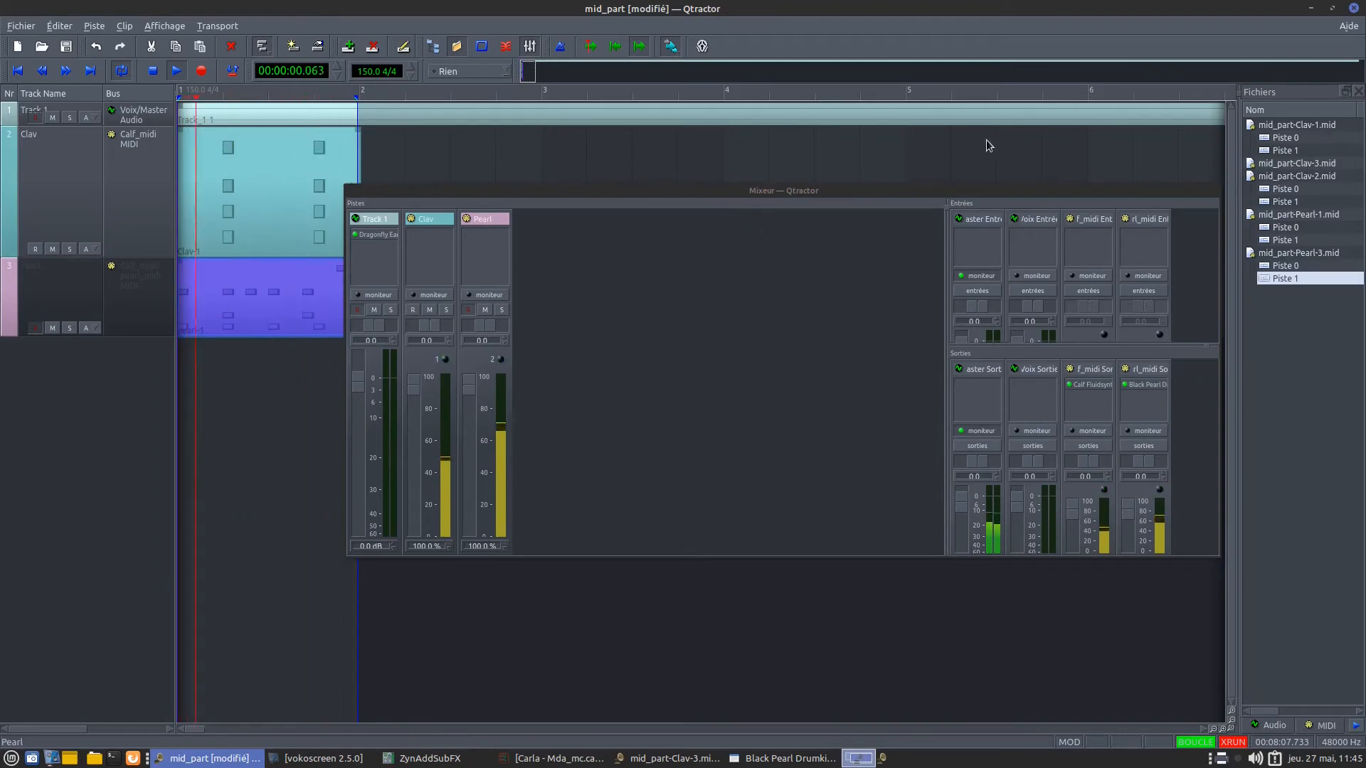
Step: Enlarge the mixer window and show its Calf Fluidsynth and Black Pearl Drumkit output plugins side by side
drag(802, 190, 704, 149)
drag(932, 517, 929, 647)
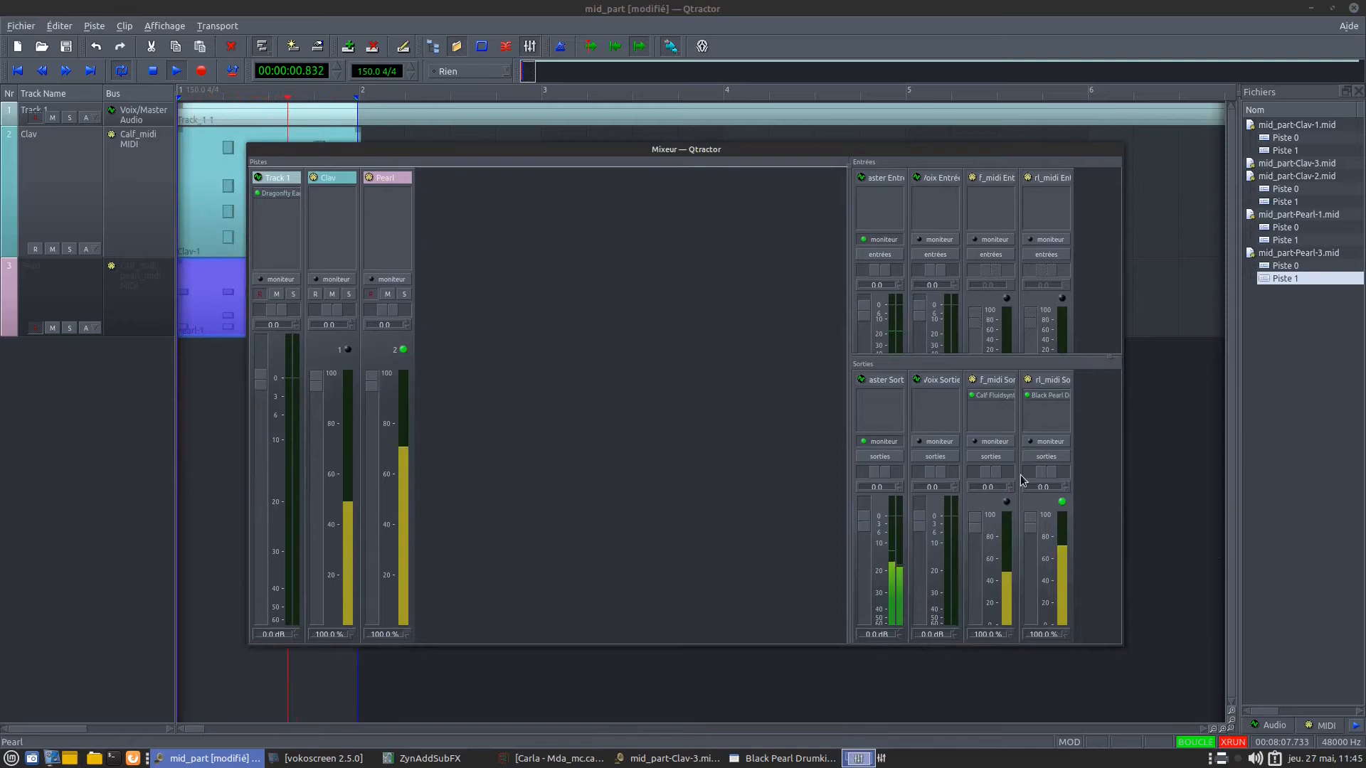
click(981, 416)
click(994, 399)
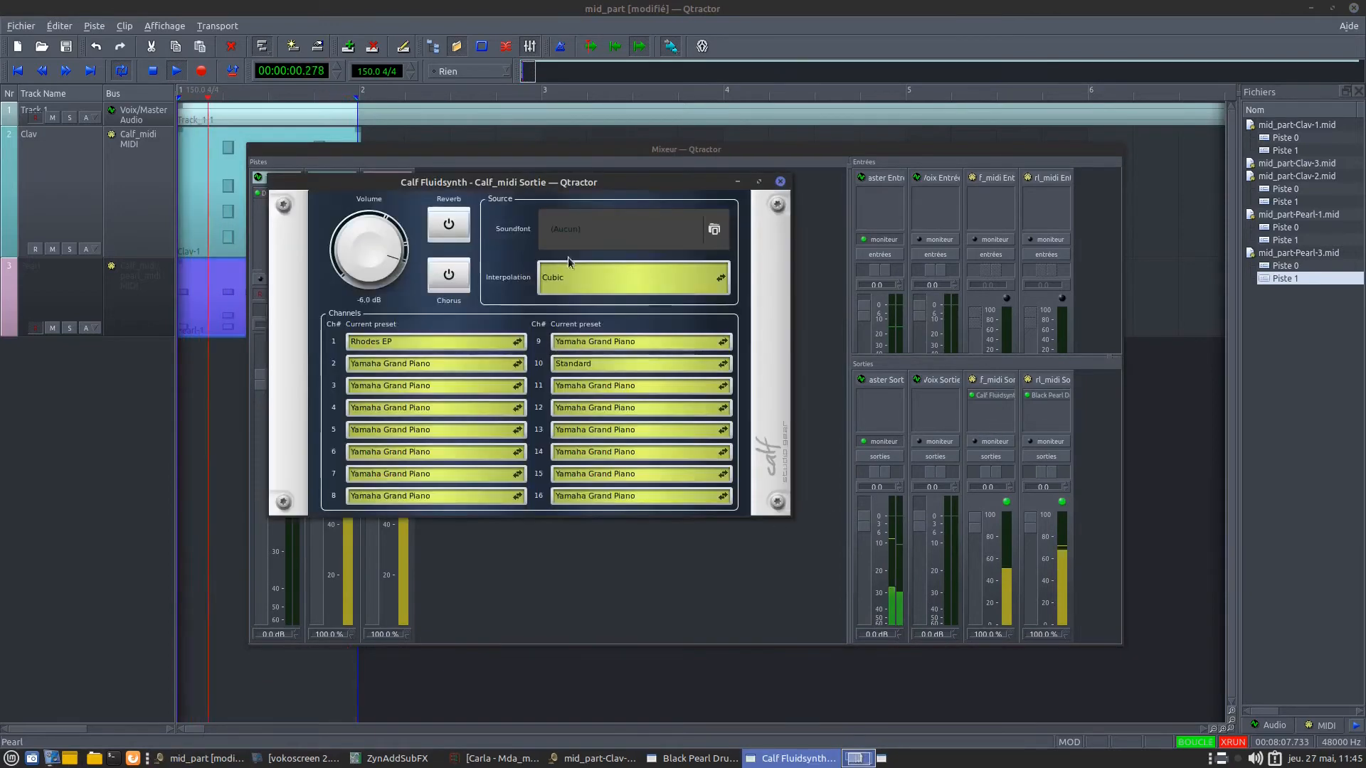
double_click(1049, 395)
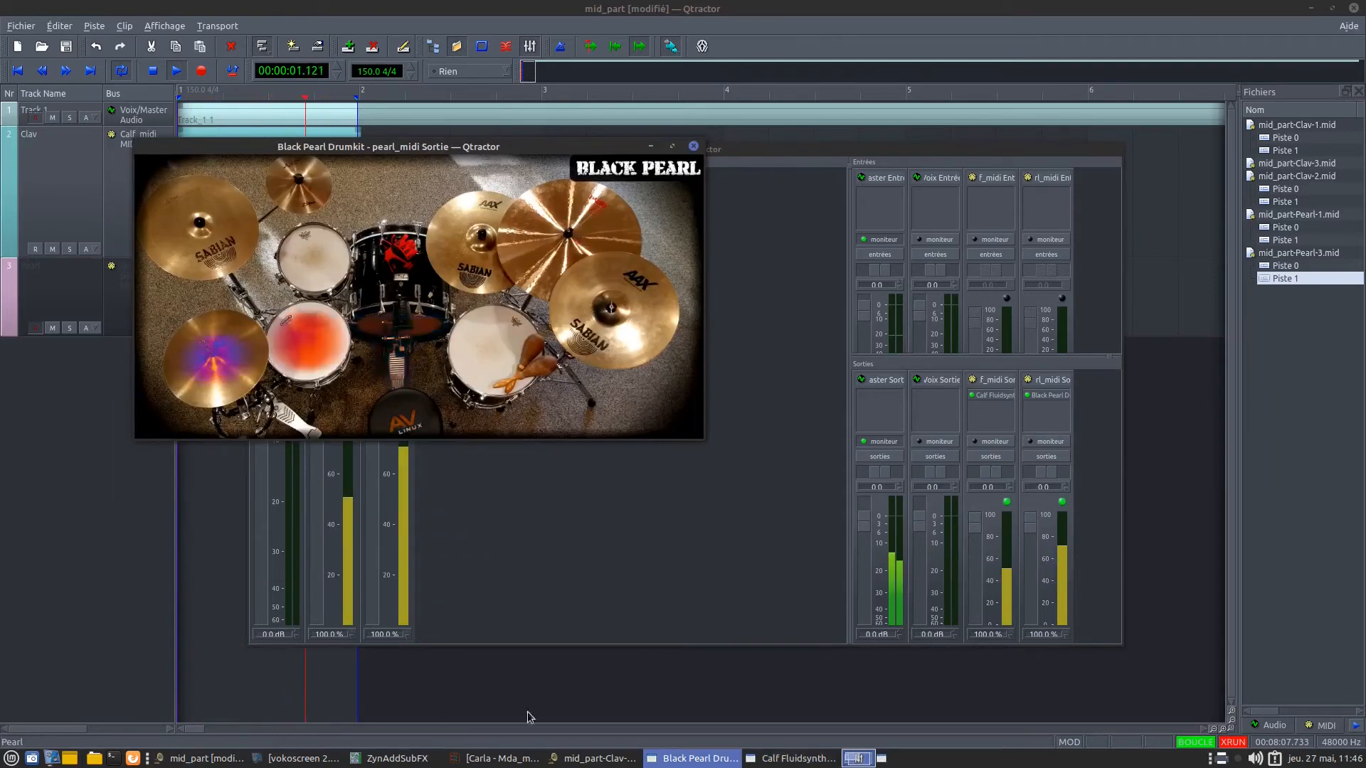
click(789, 759)
drag(446, 247, 1073, 125)
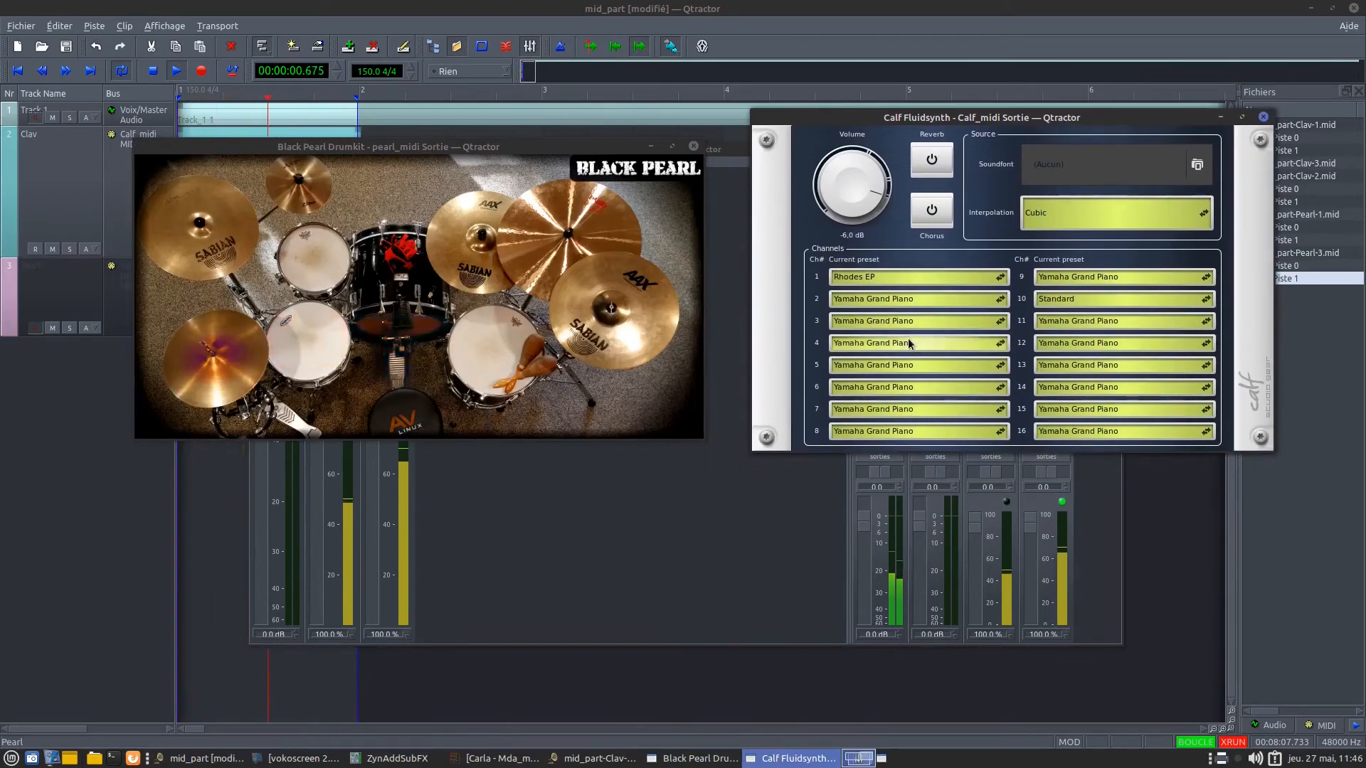
Step: Close the Black Pearl Drumkit plugin window and return to the mixer
click(530, 147)
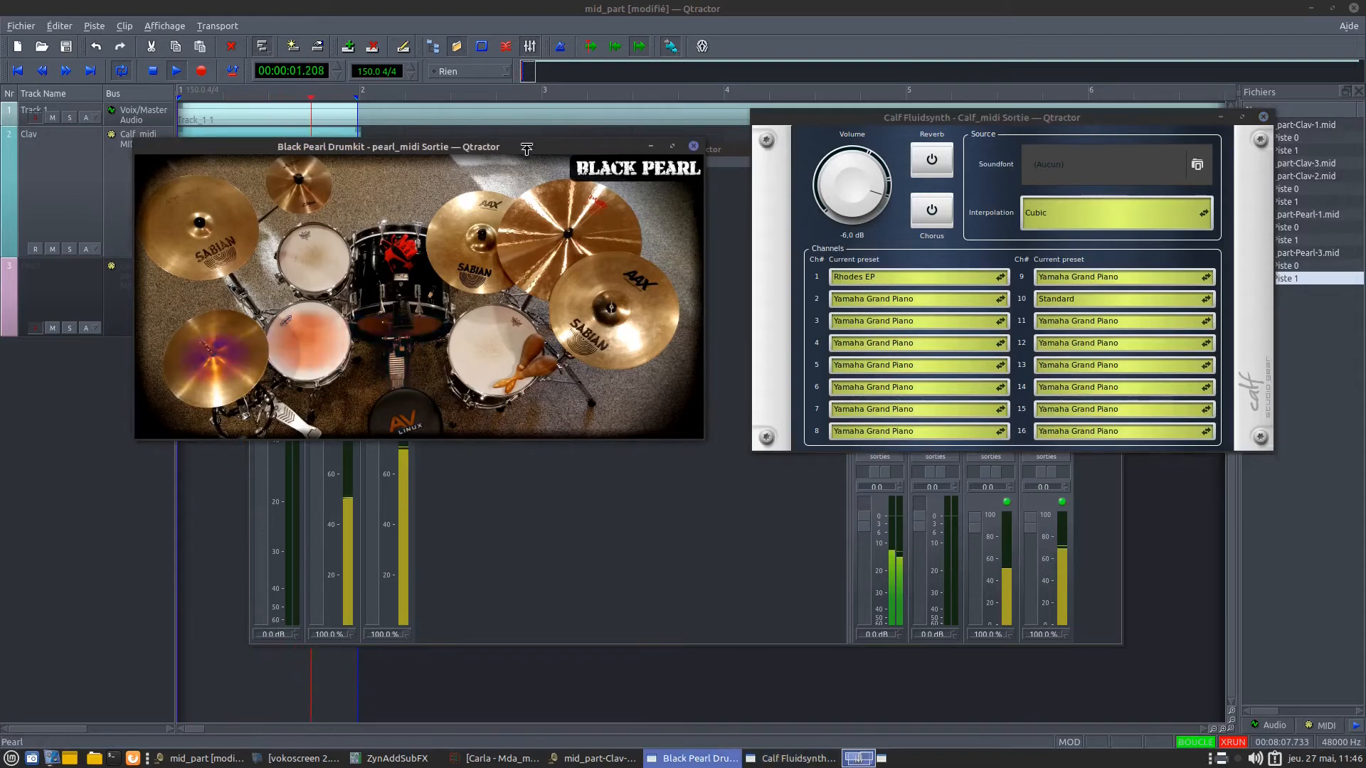
click(693, 147)
click(467, 263)
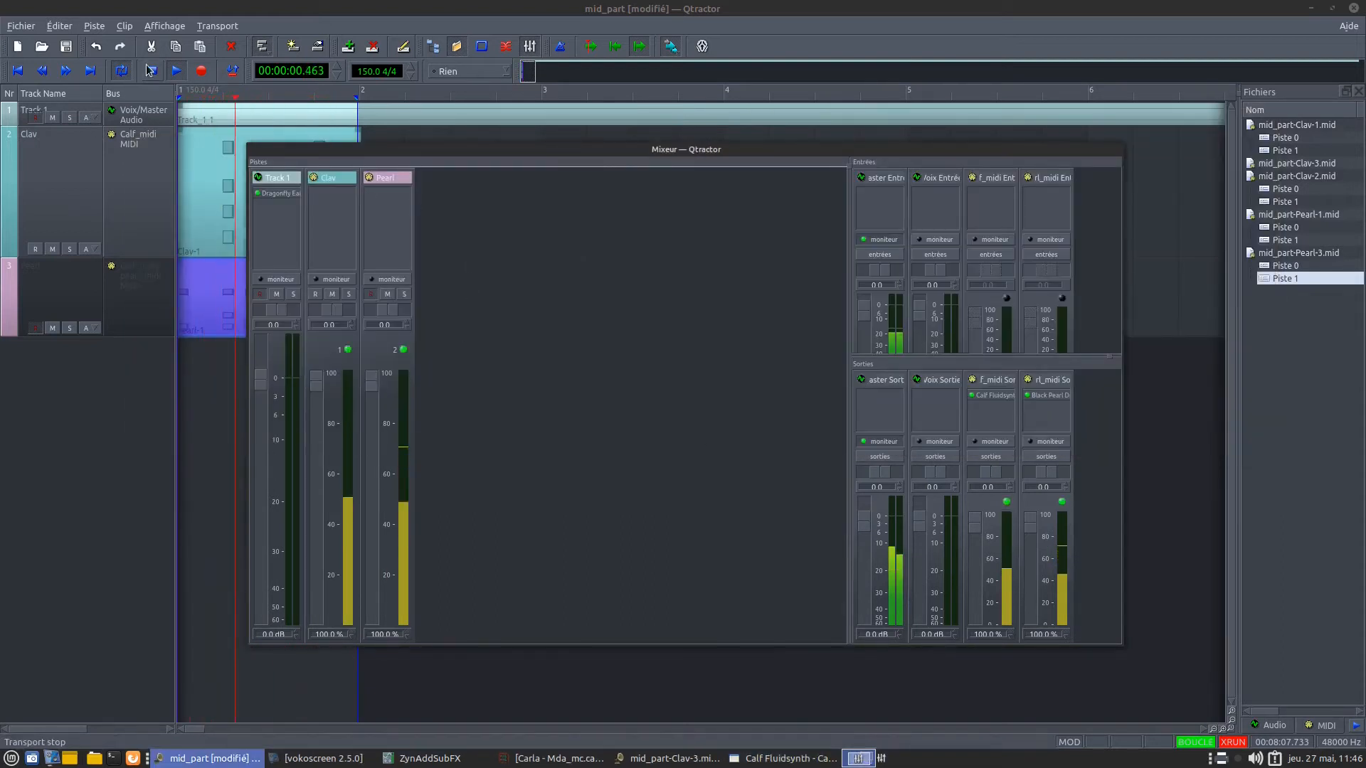
Step: Start adding a MIDI track with Calf_midi as both input and output bus, on channel 2
right_click(460, 207)
click(491, 215)
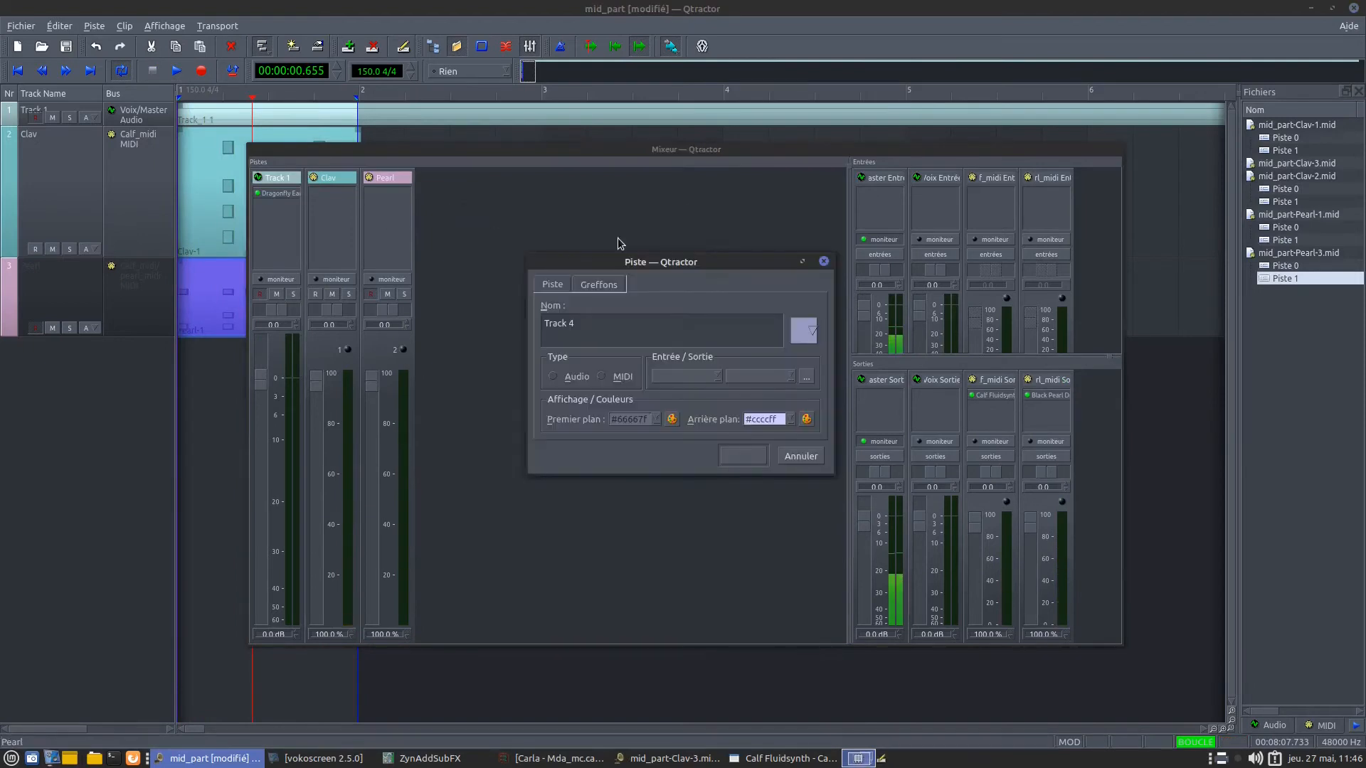
click(605, 377)
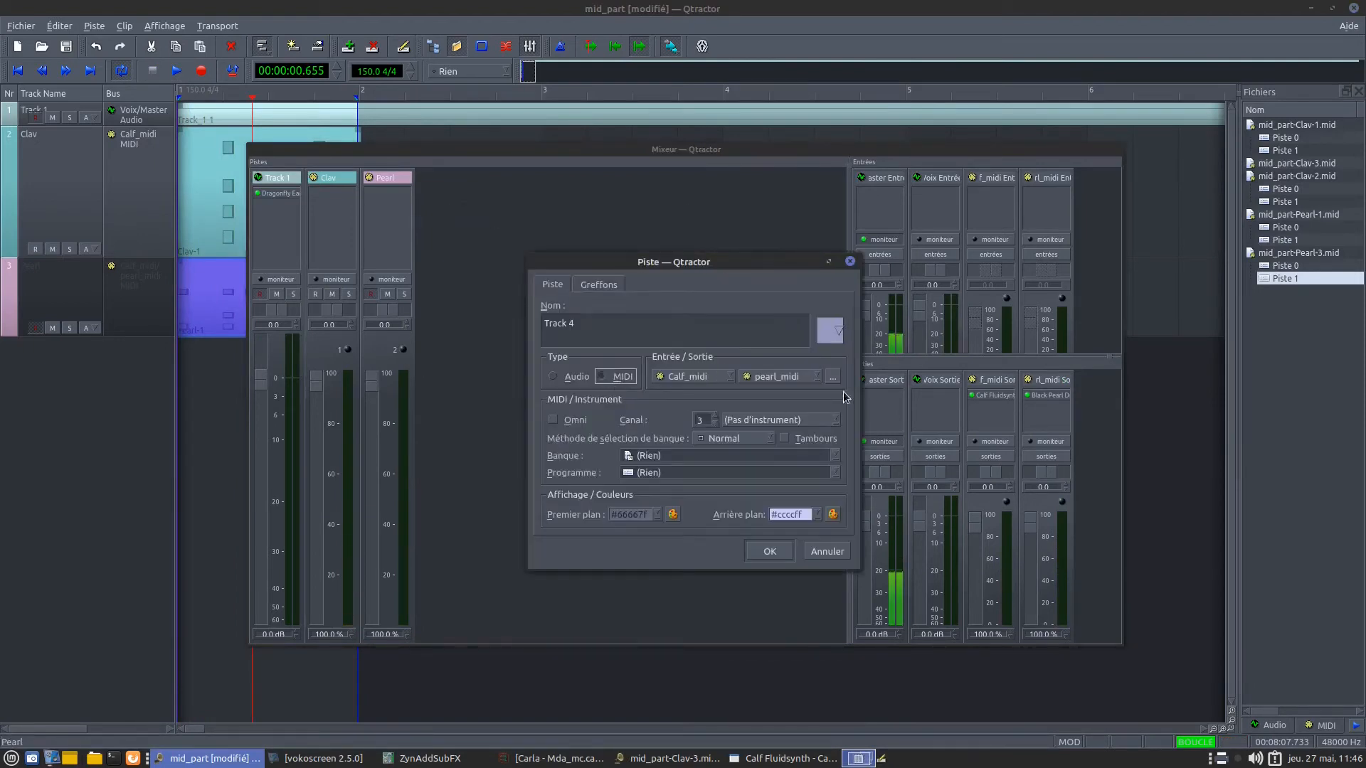
click(797, 377)
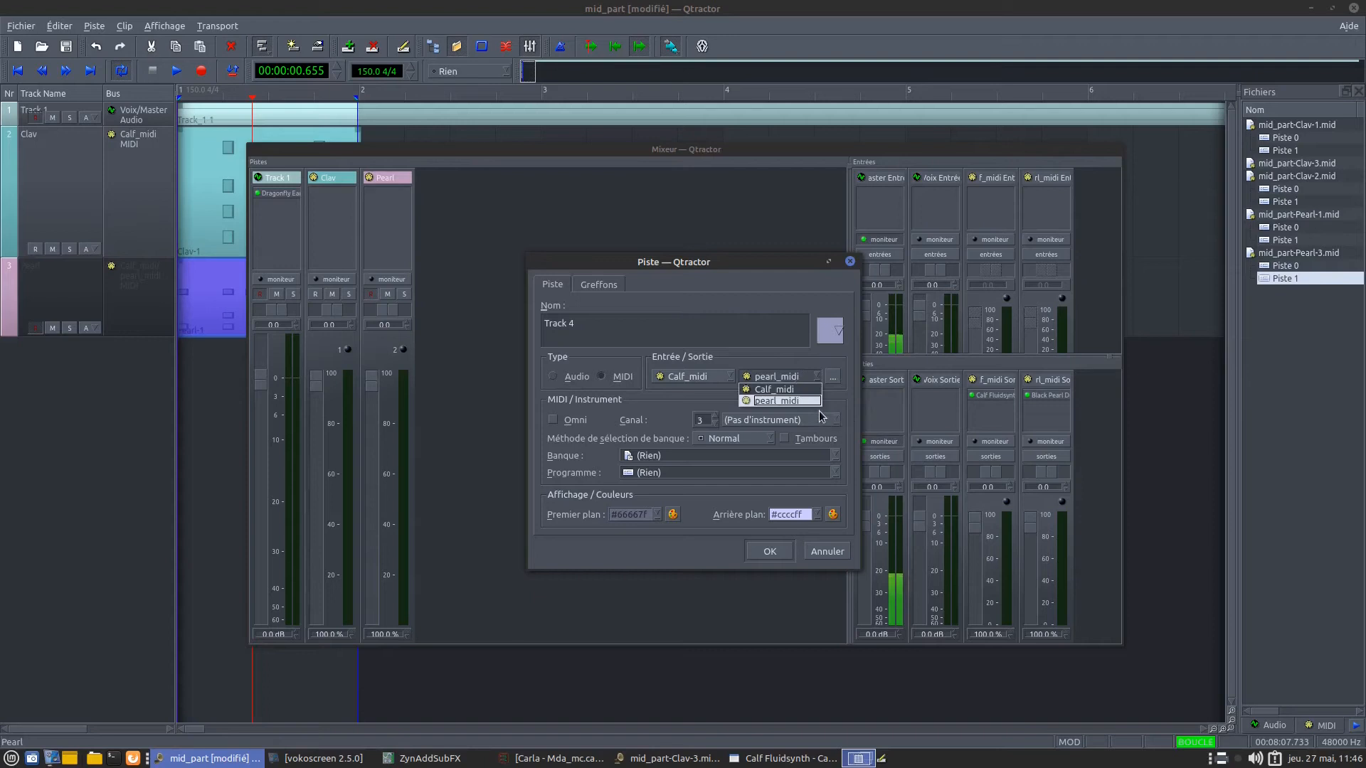
click(802, 390)
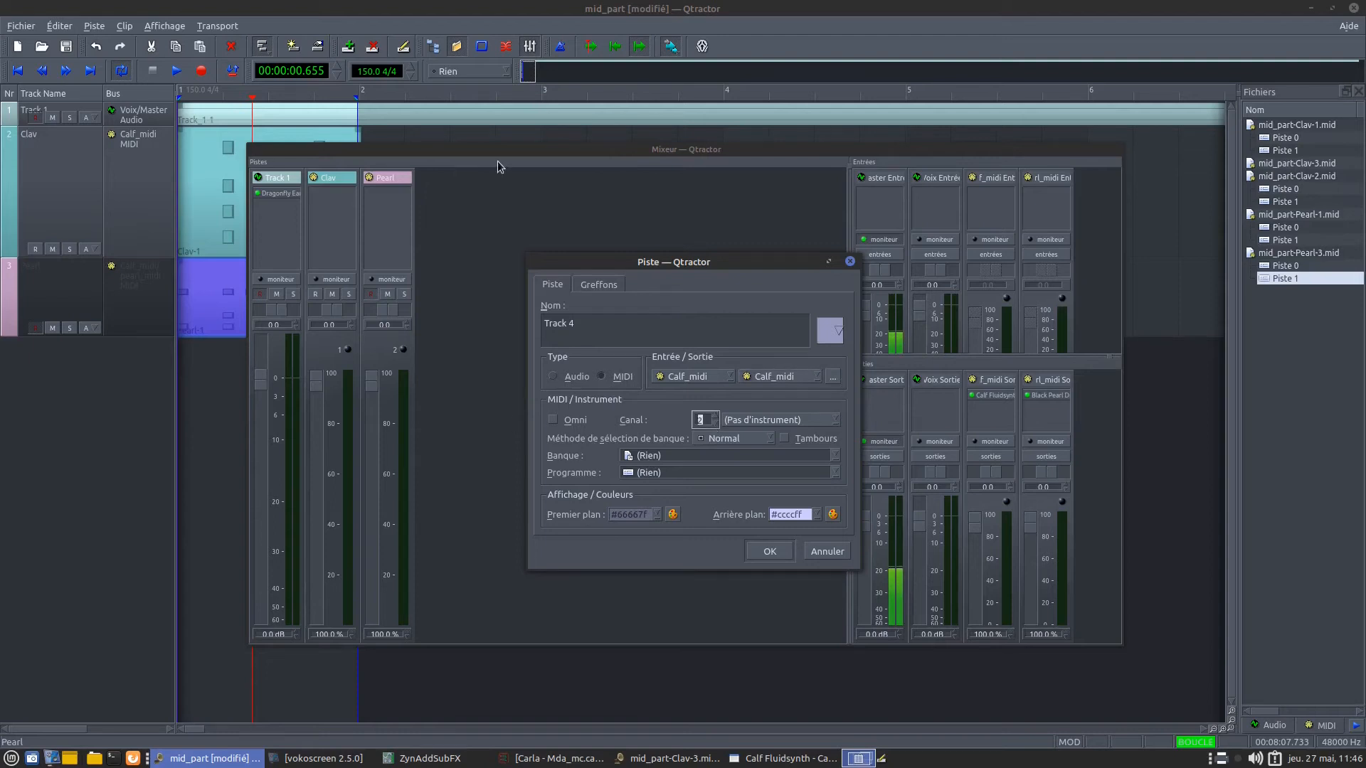
key(Escape)
Step: Check the Calf Fluidsynth channel presets, then close the Clav clip editor and the synth window
drag(597, 154, 681, 200)
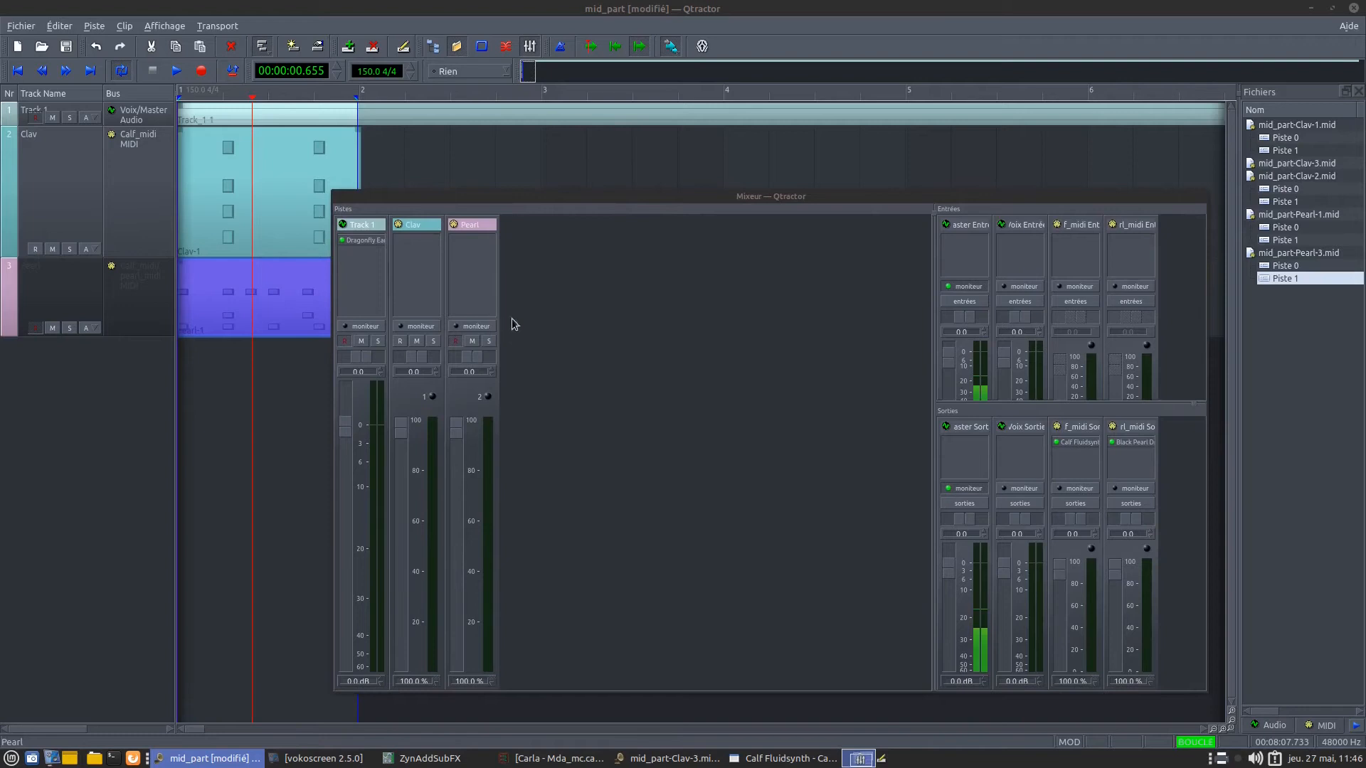
click(782, 759)
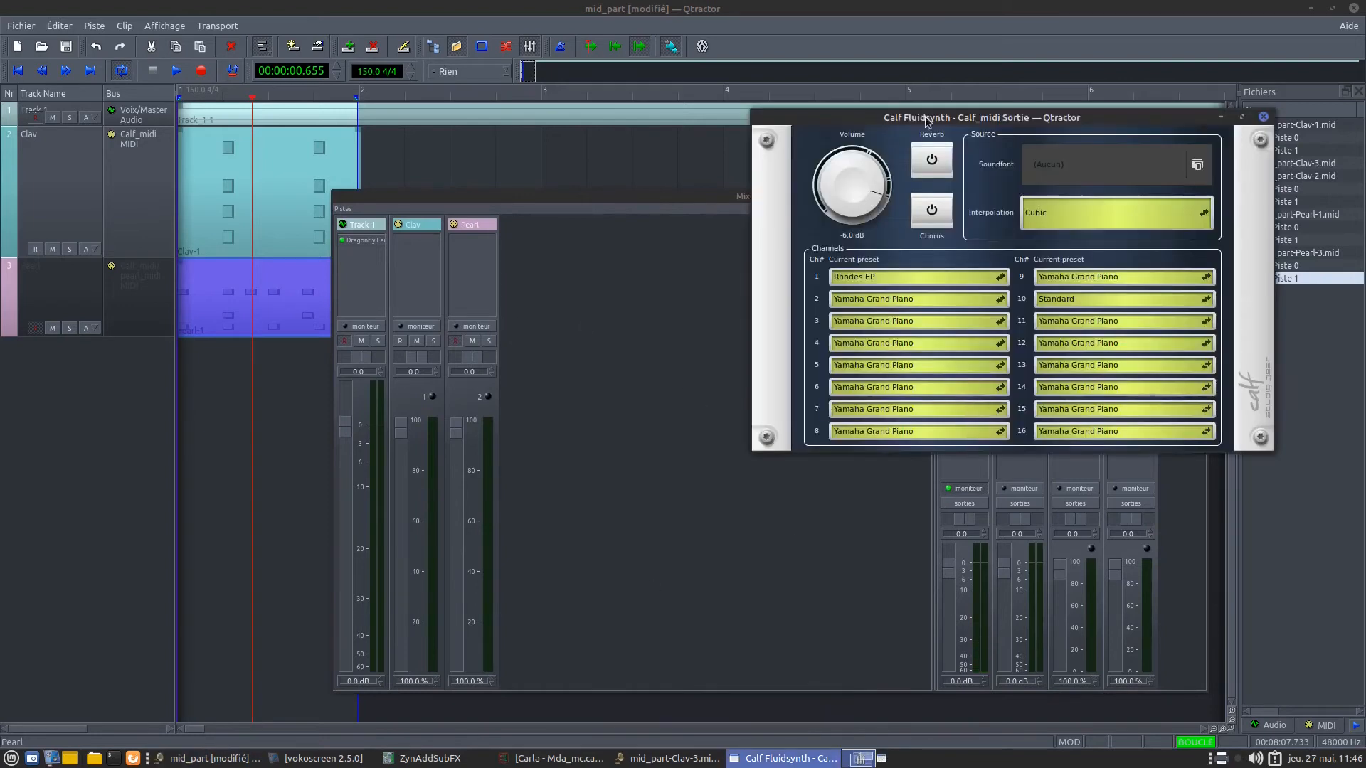
drag(944, 121, 551, 112)
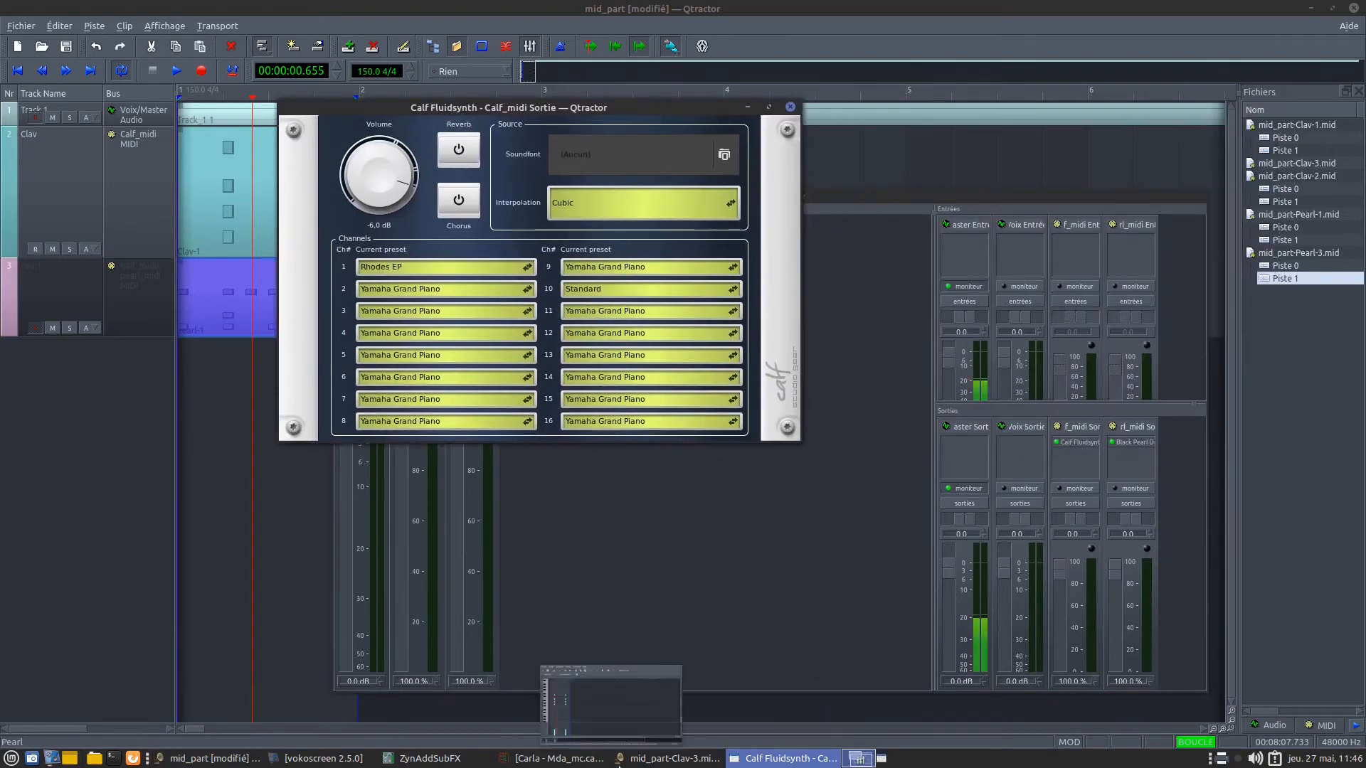
click(672, 759)
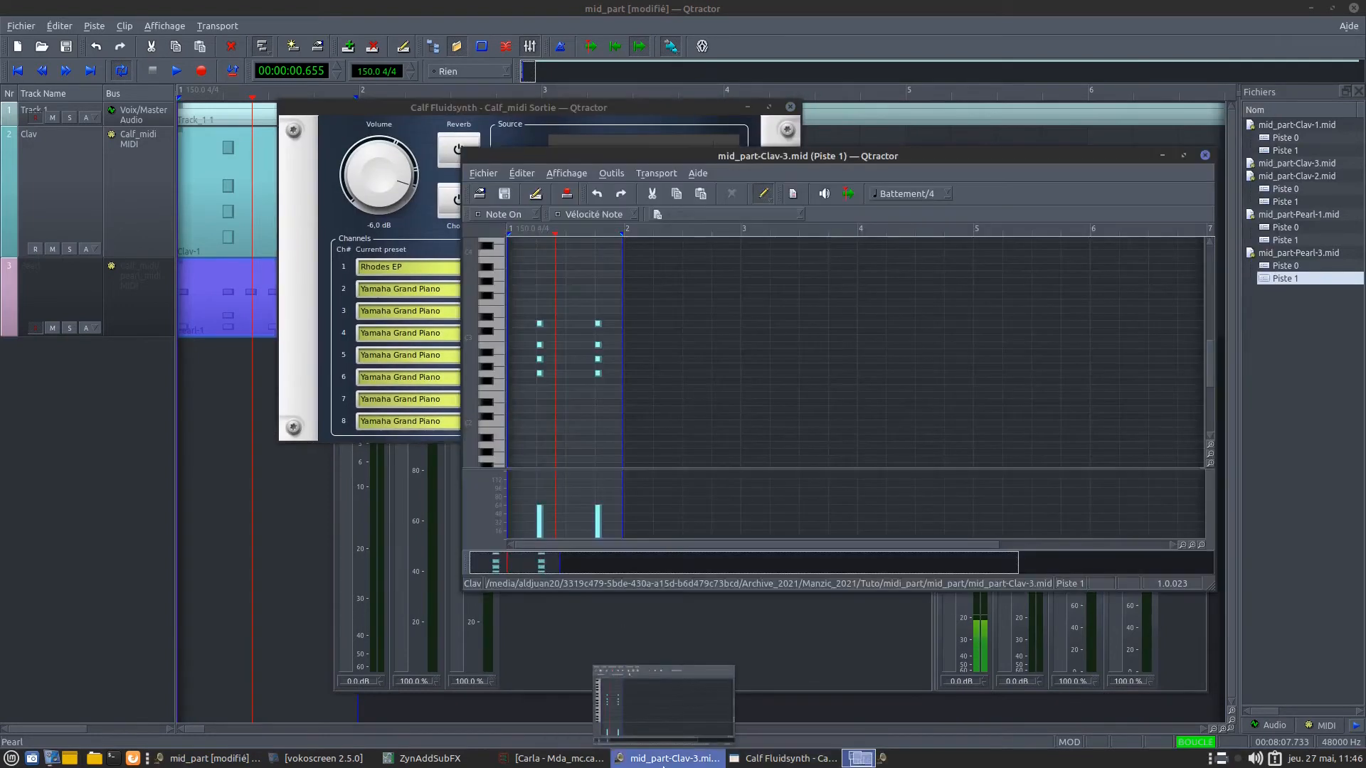
click(1204, 155)
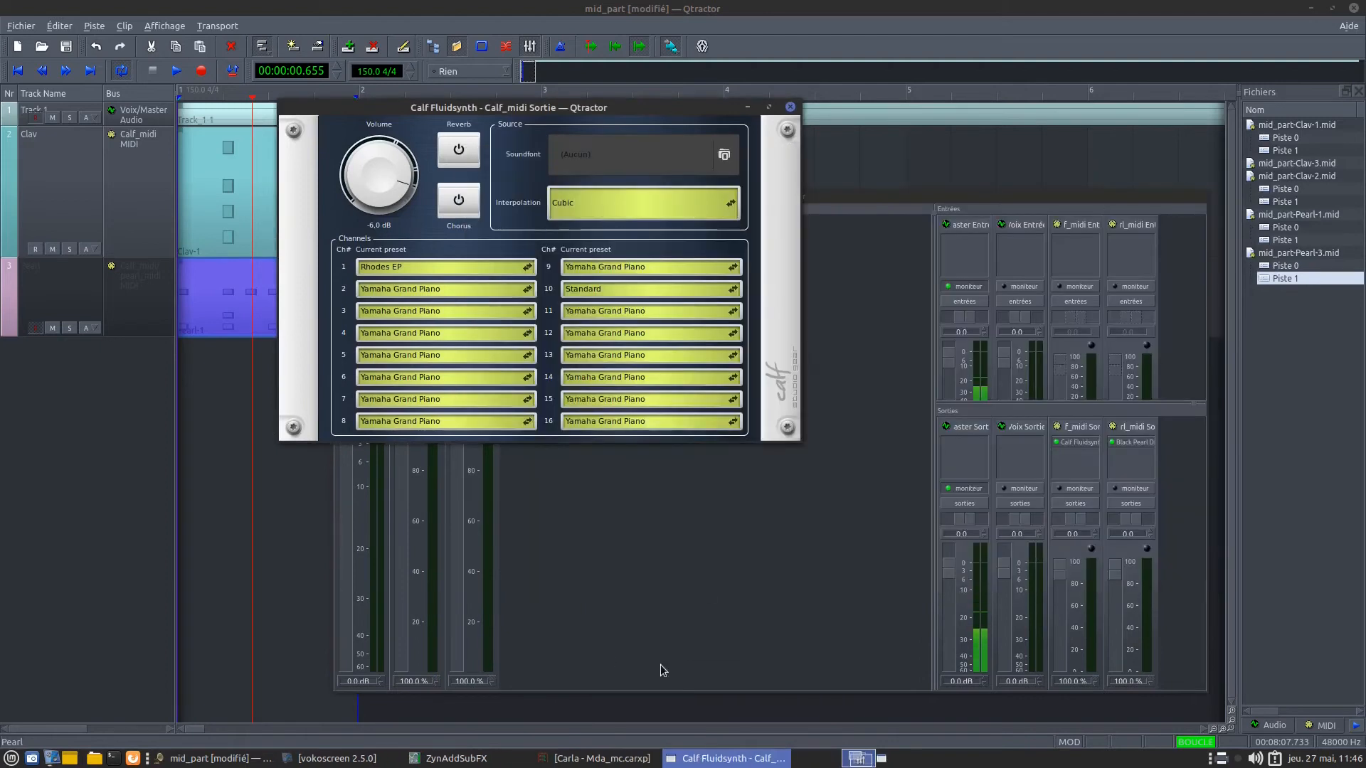
click(789, 107)
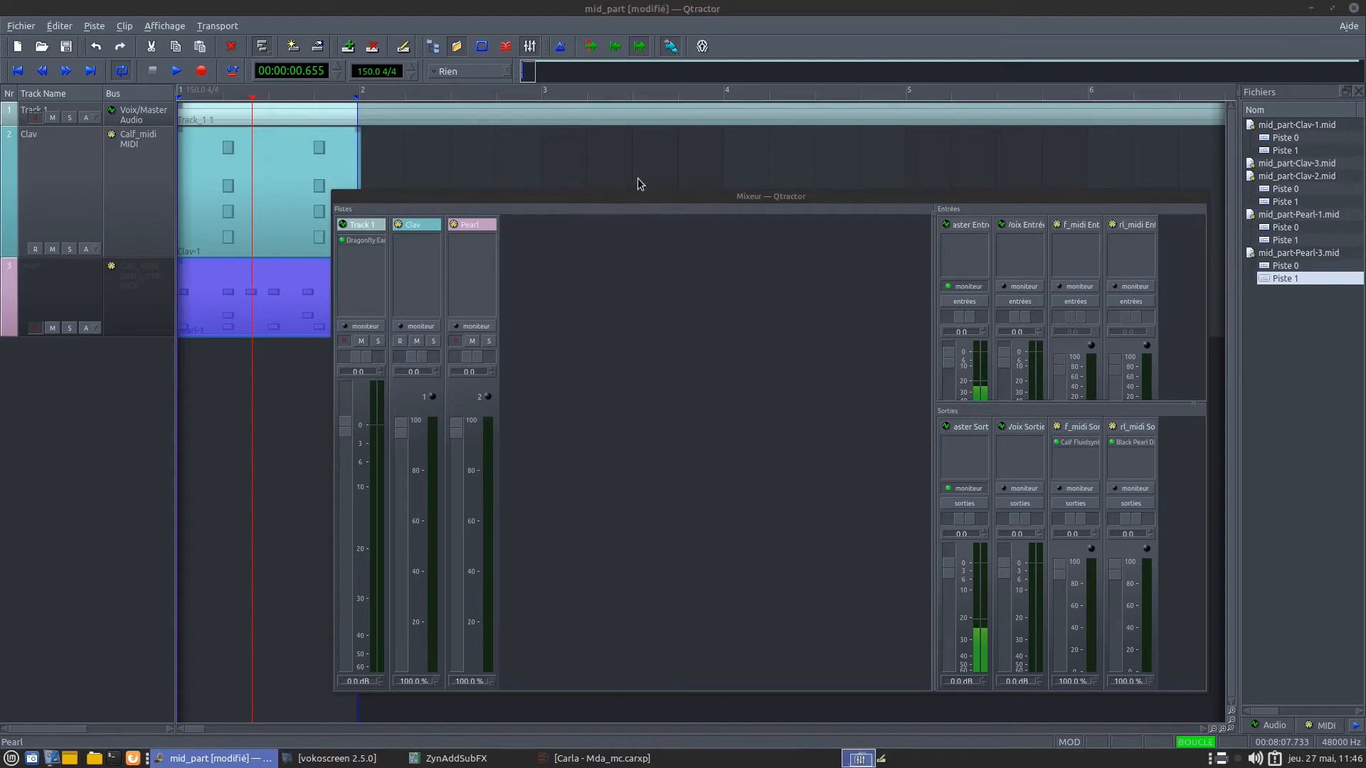
Step: Move the mixer clear of the new track's dialog and assign instrument FluidR3_GM with FluidR3_GM Banque 0
drag(682, 203, 600, 384)
click(699, 265)
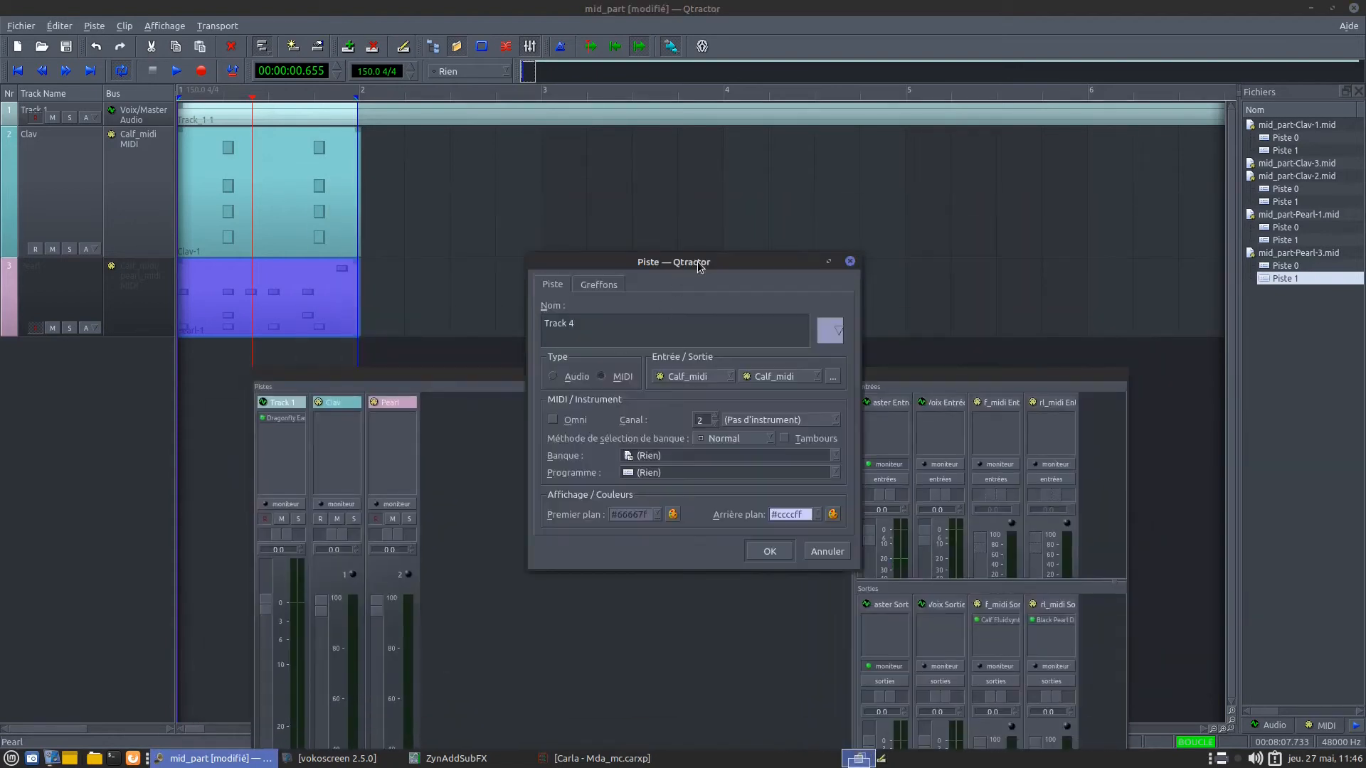
drag(699, 265, 729, 177)
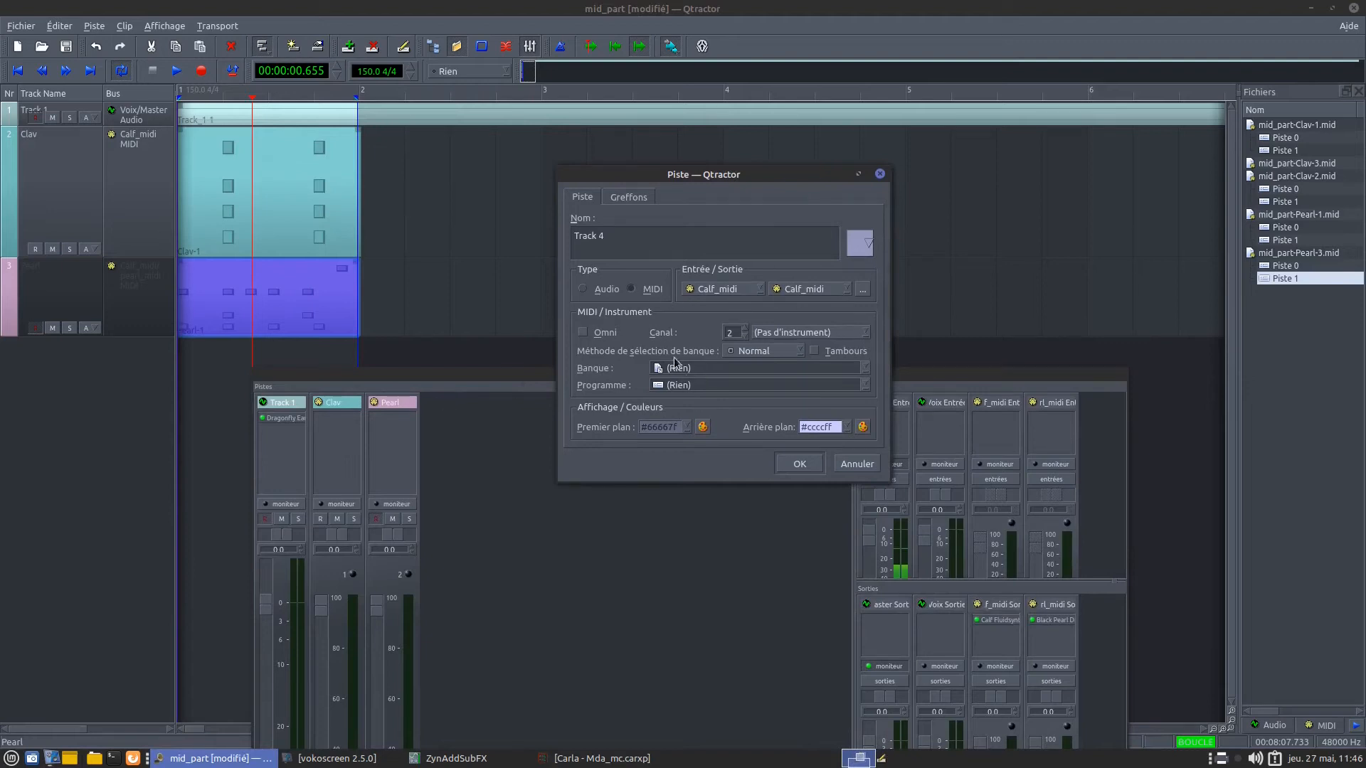
click(842, 291)
click(789, 205)
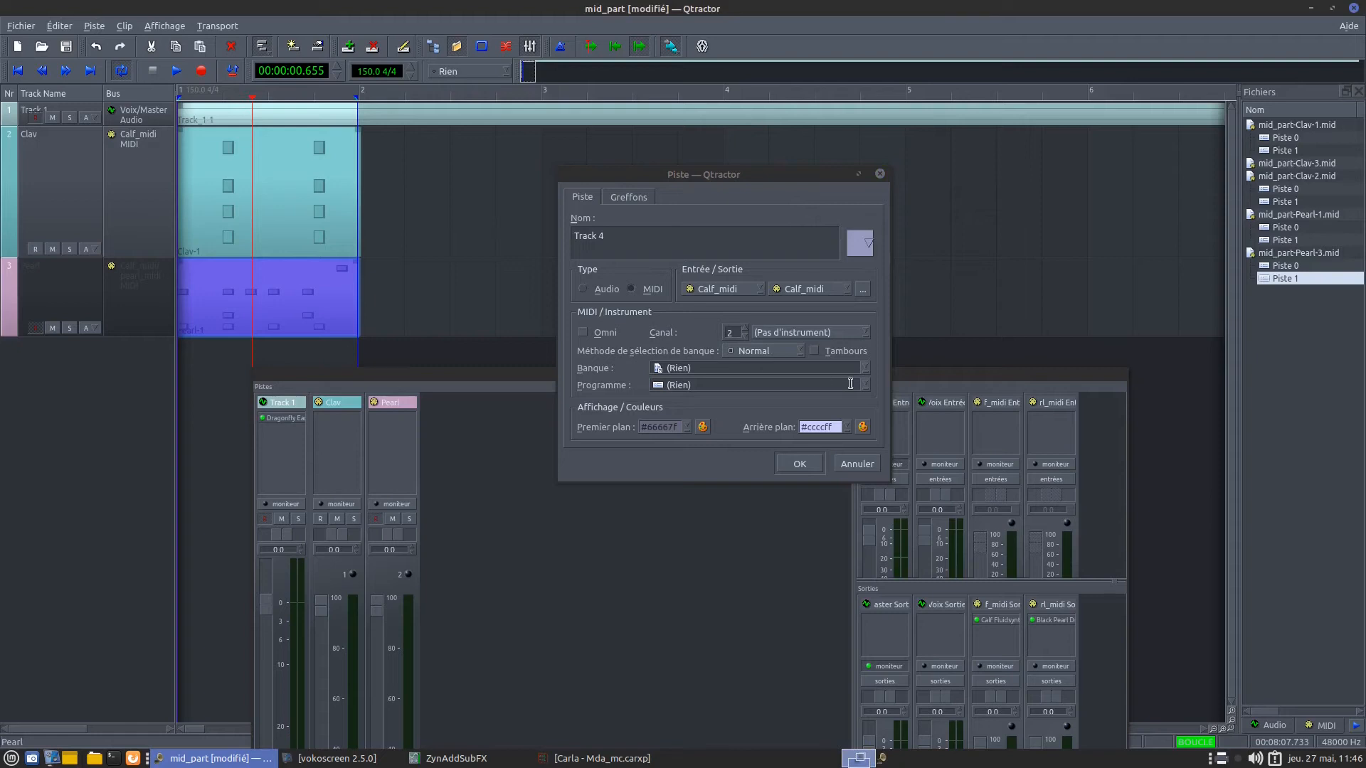
click(850, 331)
click(813, 368)
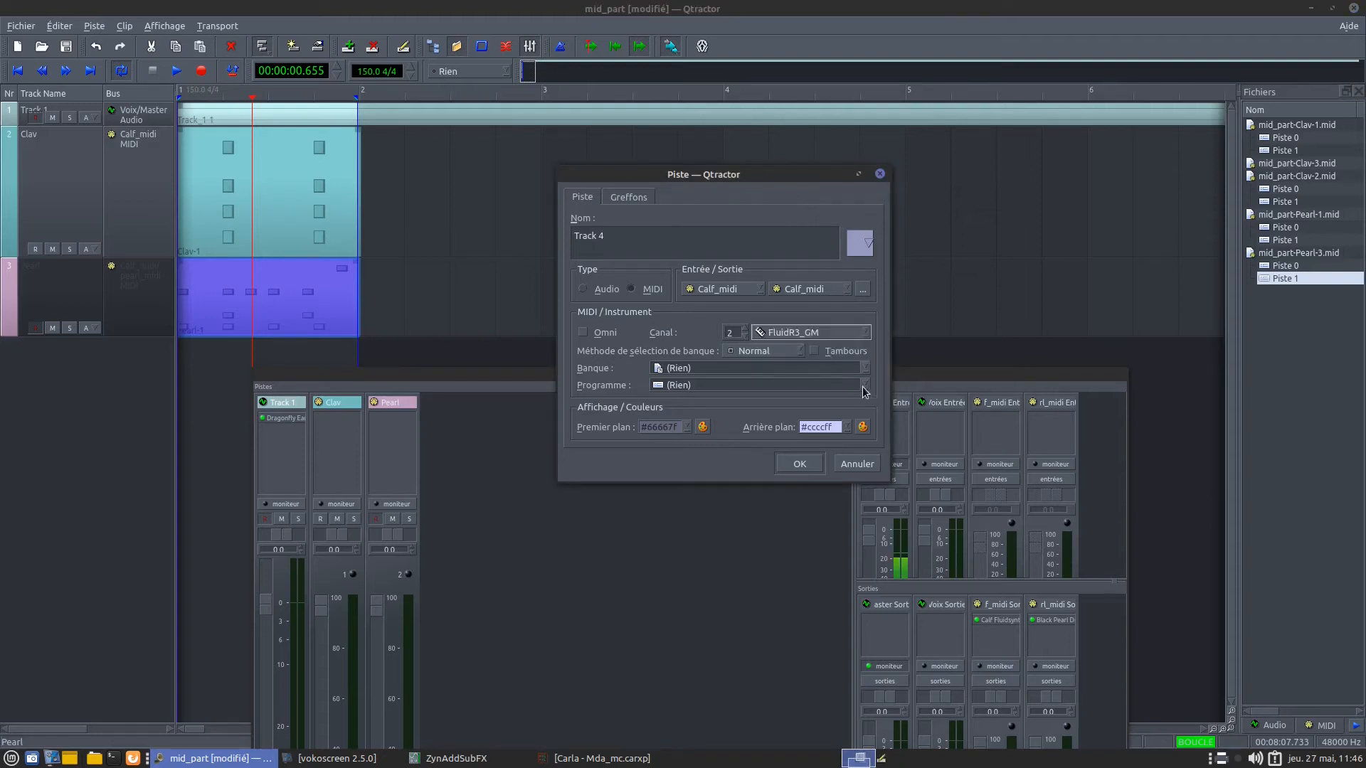
click(867, 370)
click(797, 393)
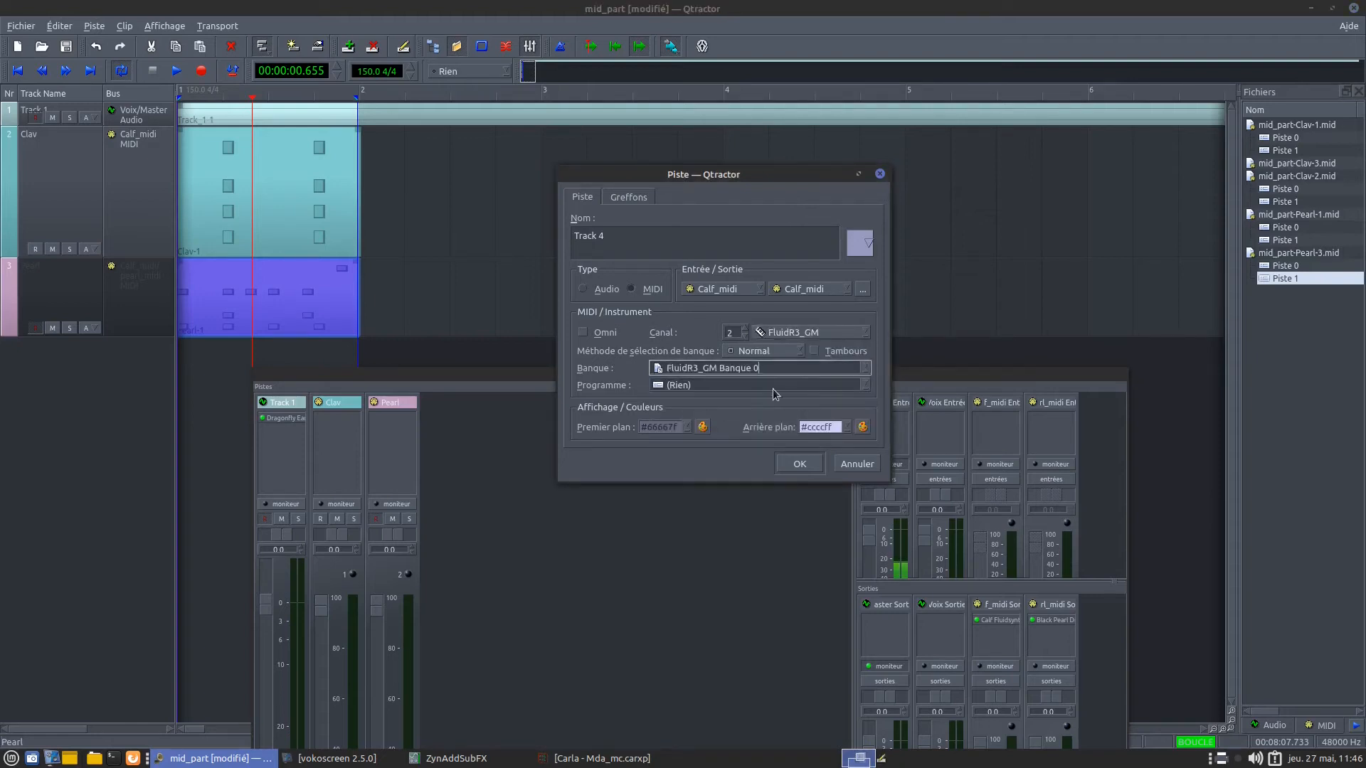
Step: Choose the Slap Bass program for Track 4 and create the track
click(868, 386)
scroll(744, 484, down, 7)
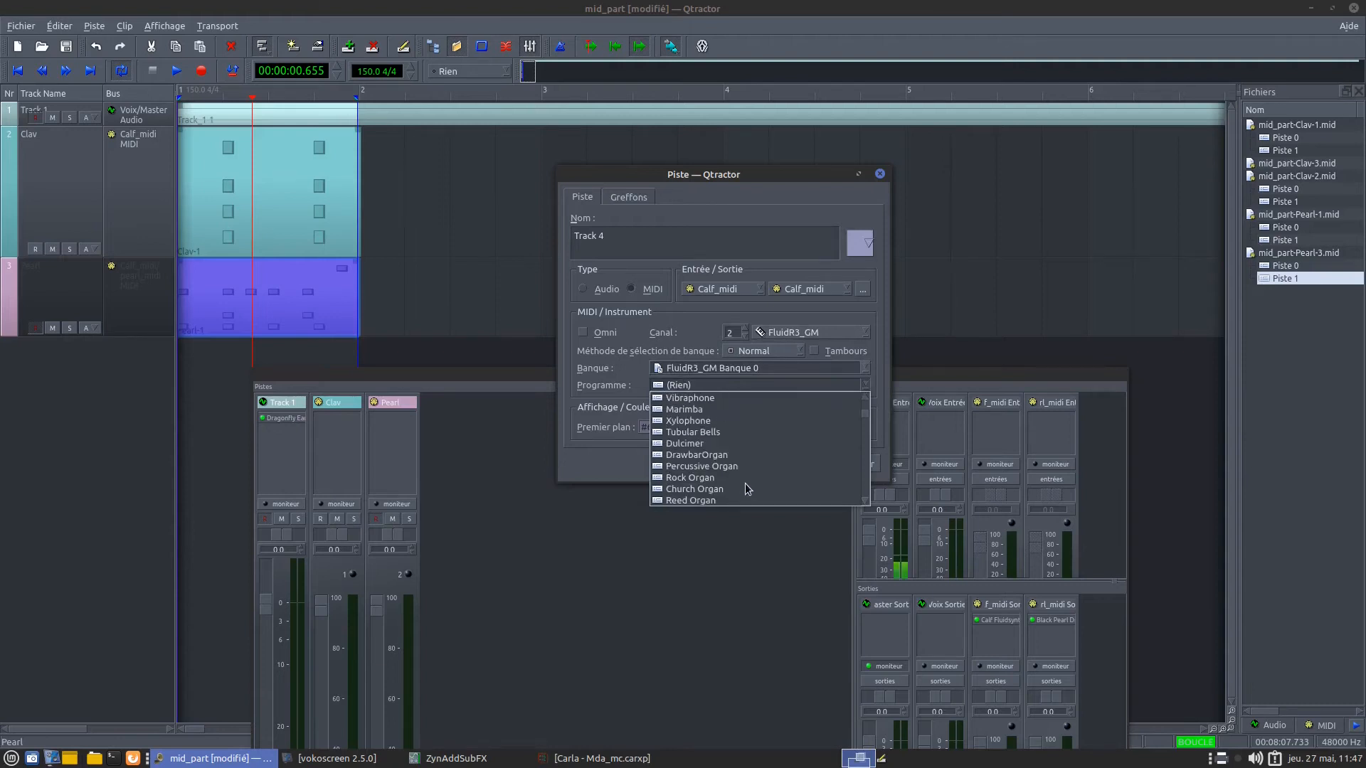
scroll(746, 489, down, 1)
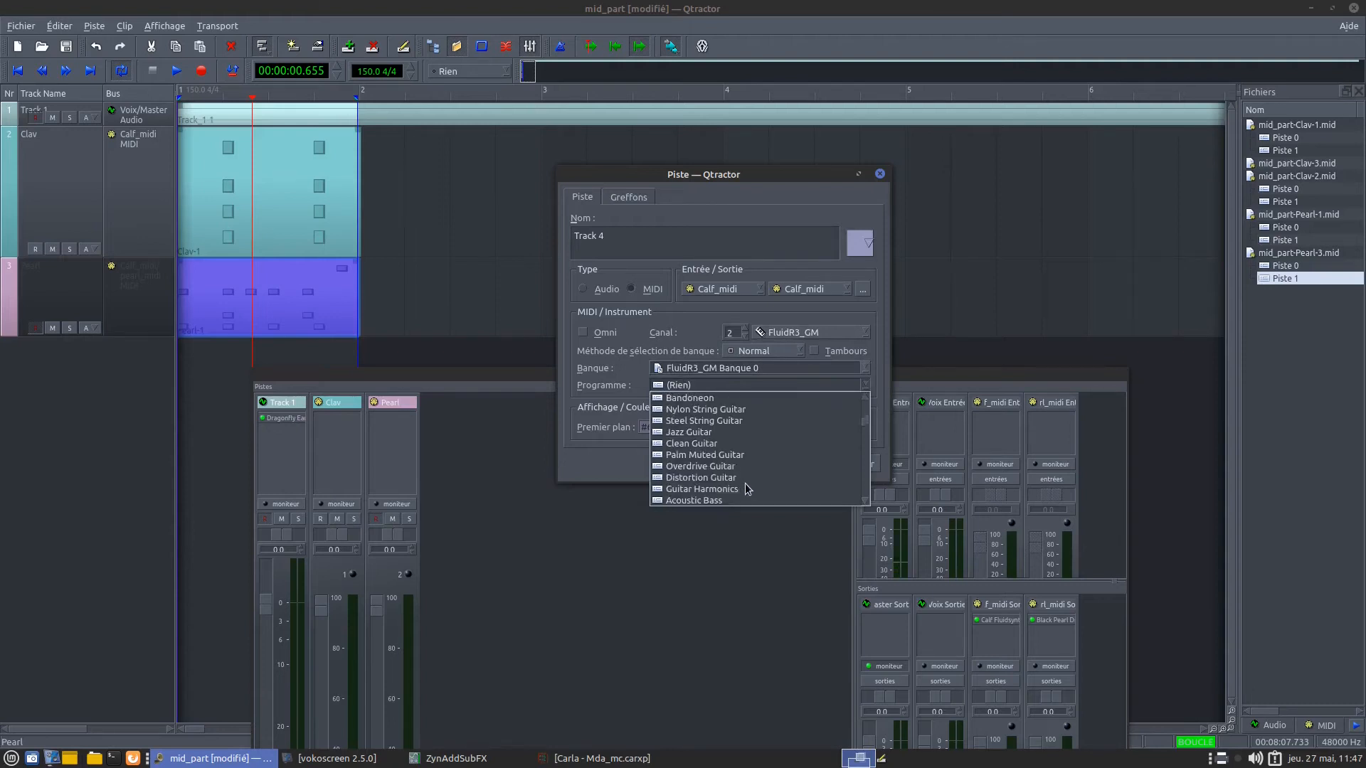
scroll(718, 481, down, 2)
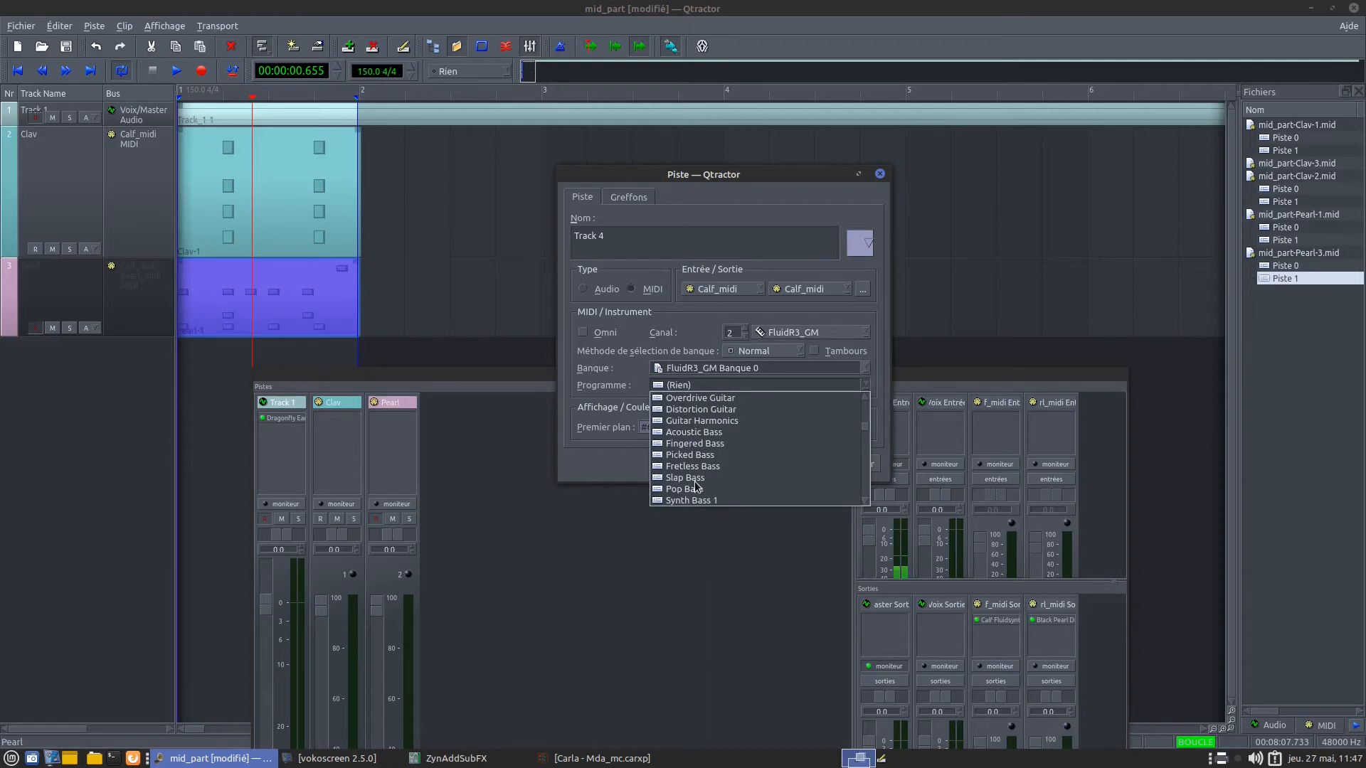
click(700, 479)
click(798, 466)
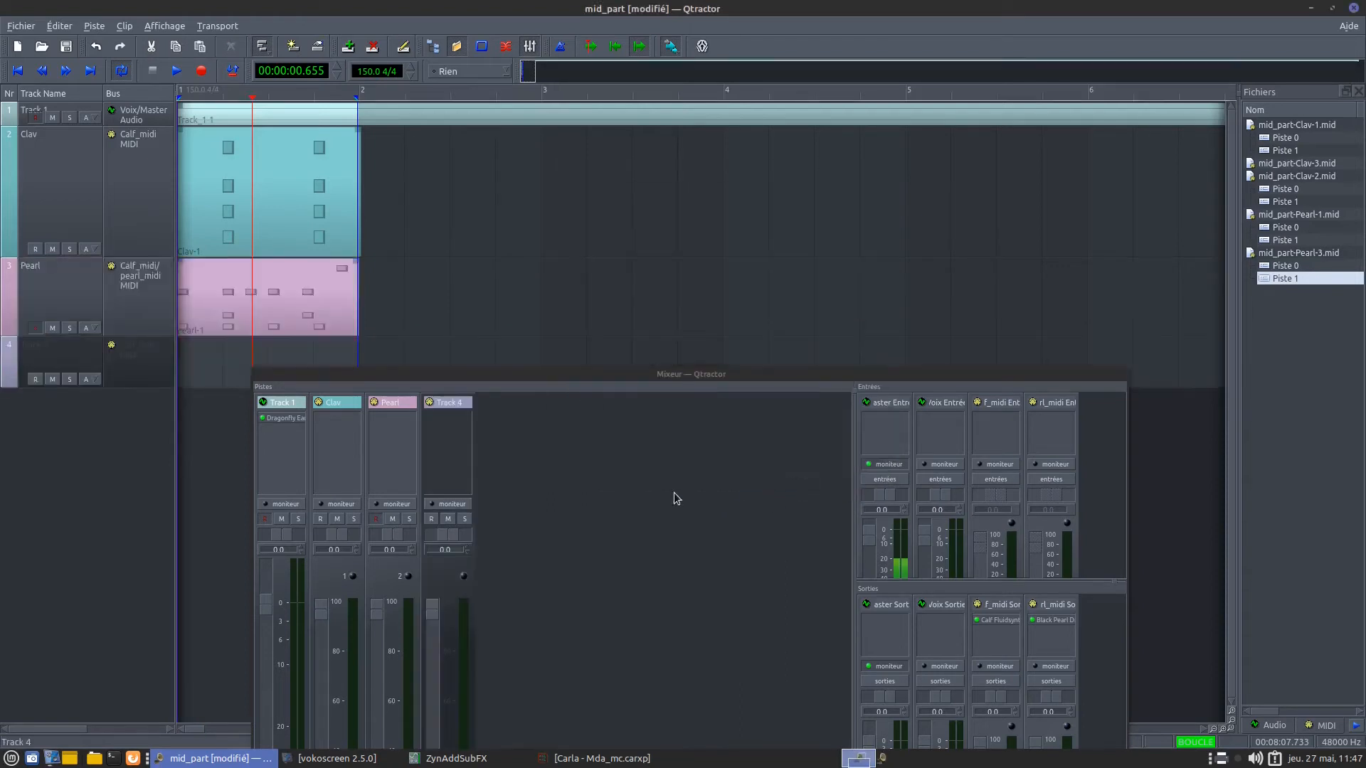
Step: Increase Track 4's height in the track list and review its properties from its mixer strip
drag(6, 384, 5, 434)
drag(527, 378, 686, 138)
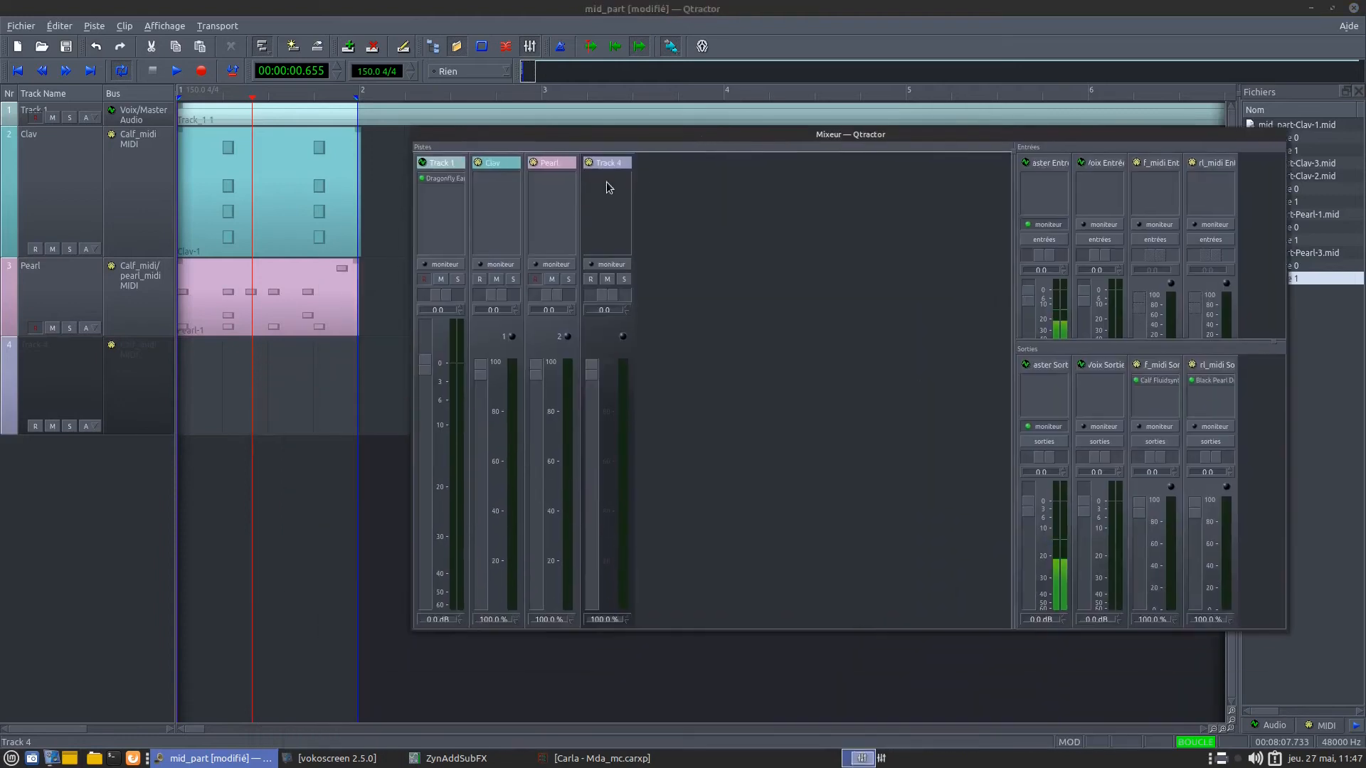
click(612, 163)
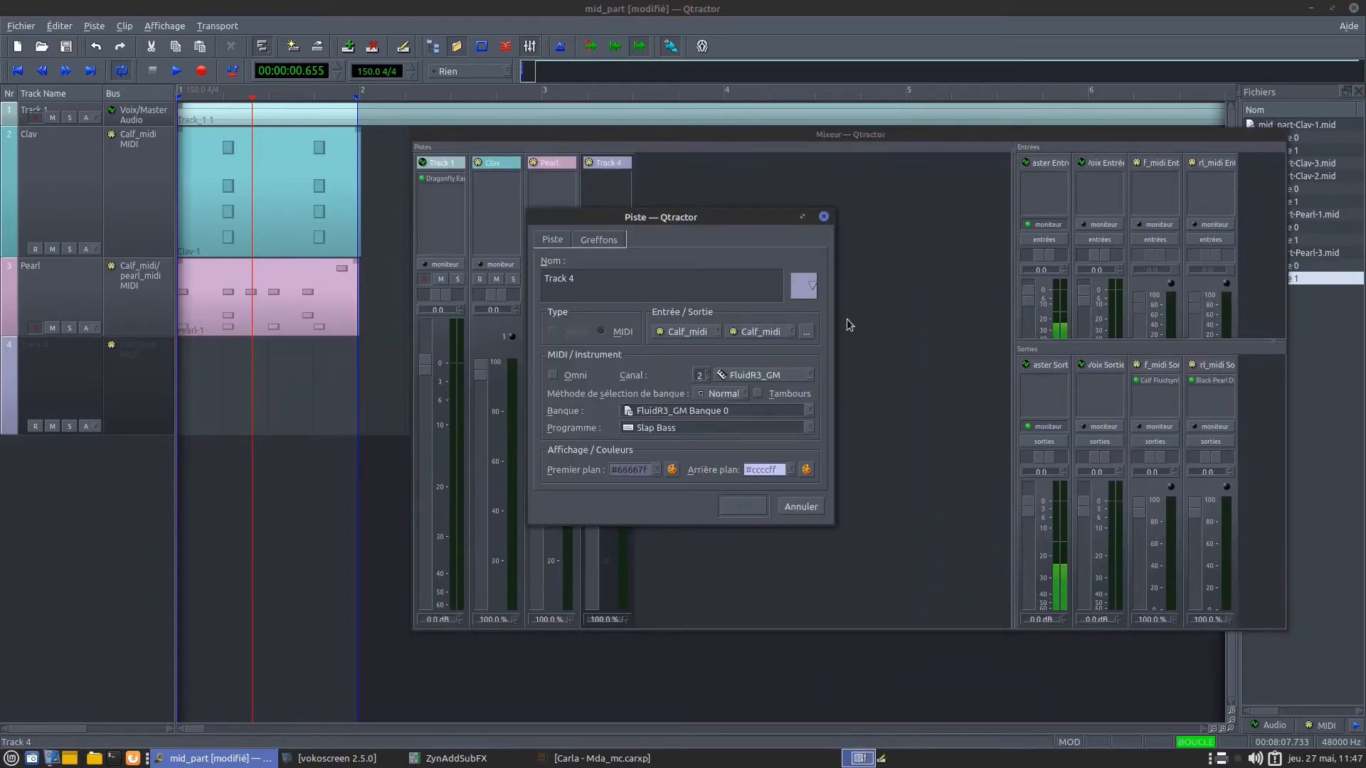
click(823, 216)
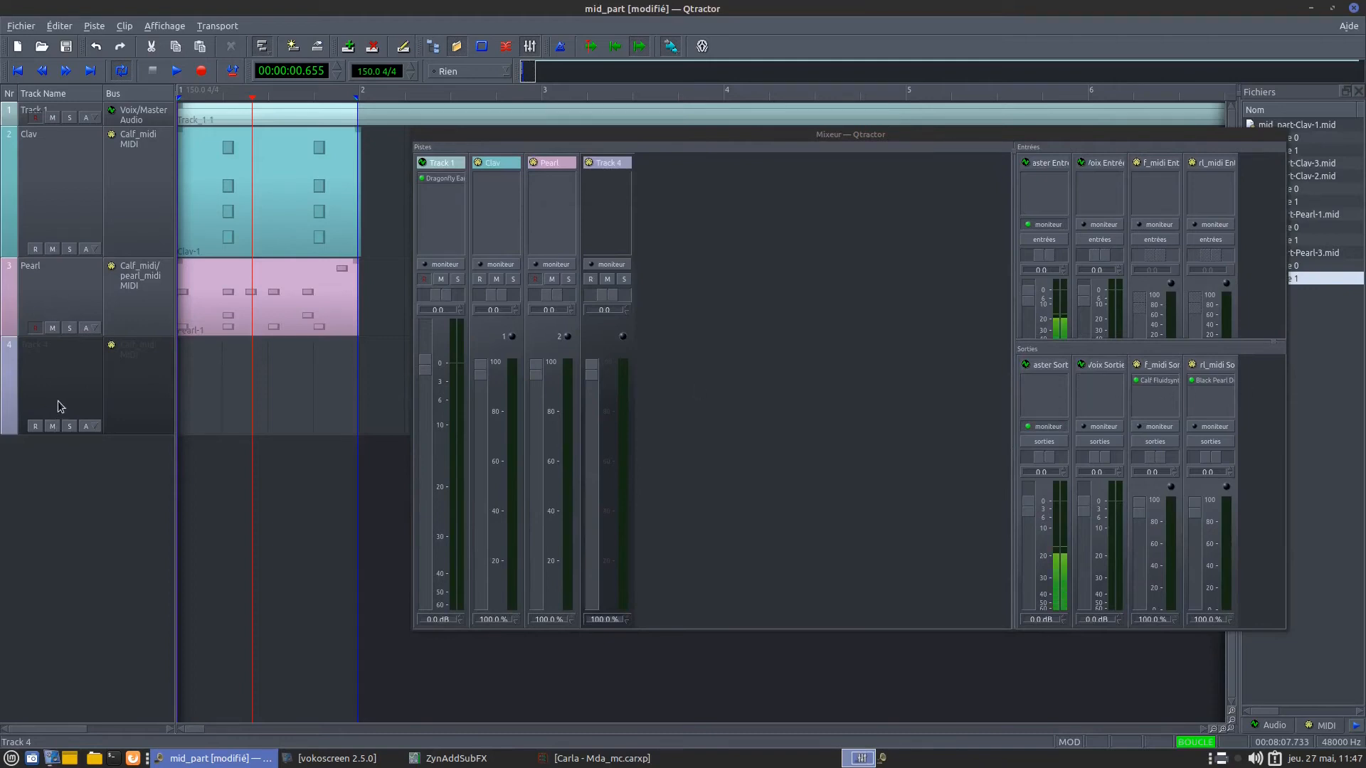
Step: Record an empty MIDI clip on Track 4 from the session start and delete the extra Pearl clip starting at bar 2
click(18, 70)
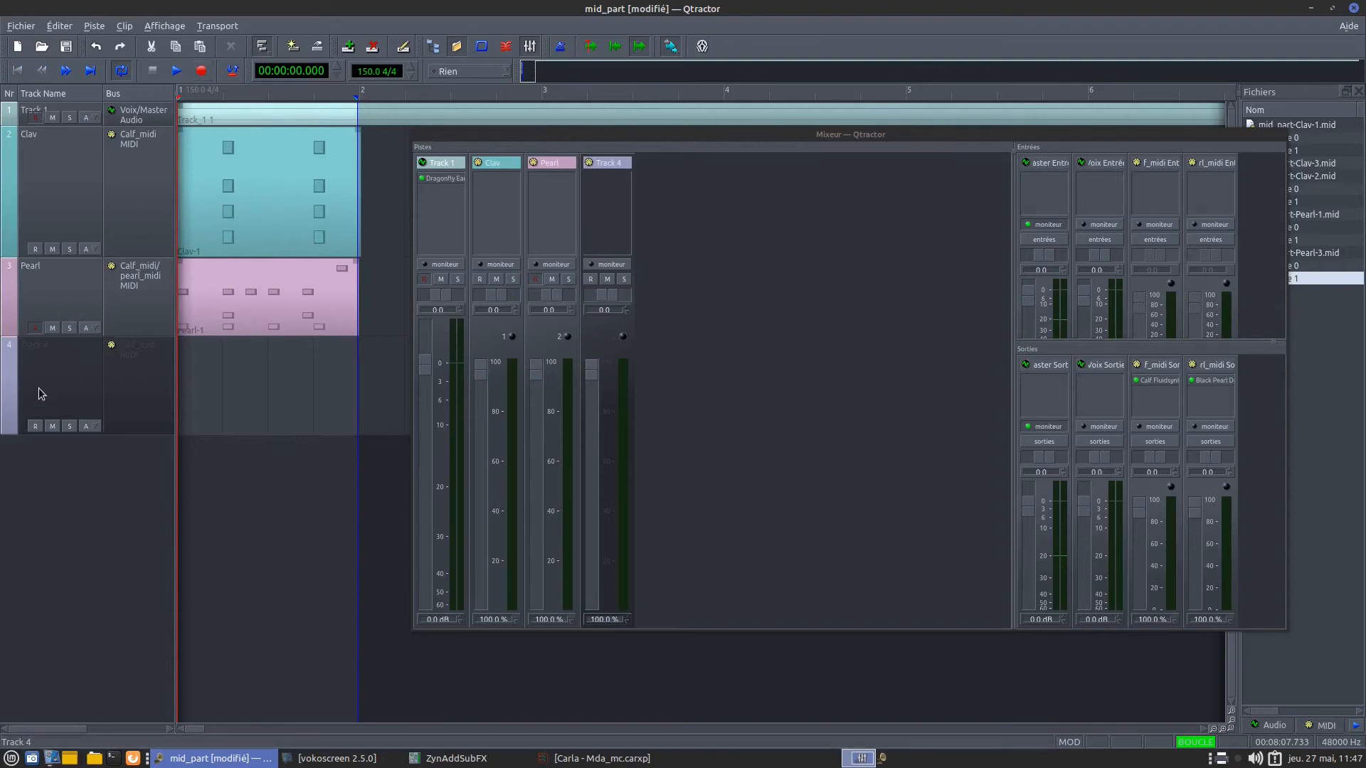
click(34, 328)
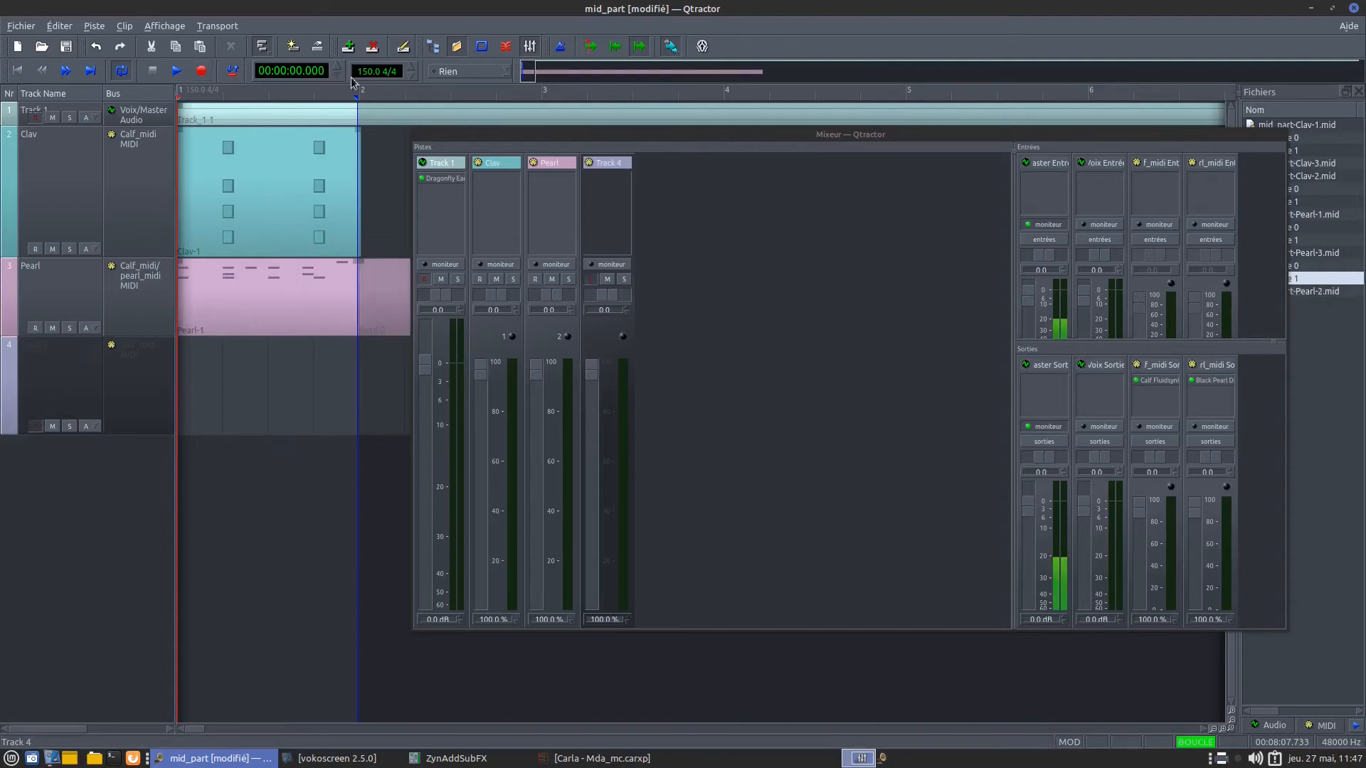
click(202, 71)
click(310, 381)
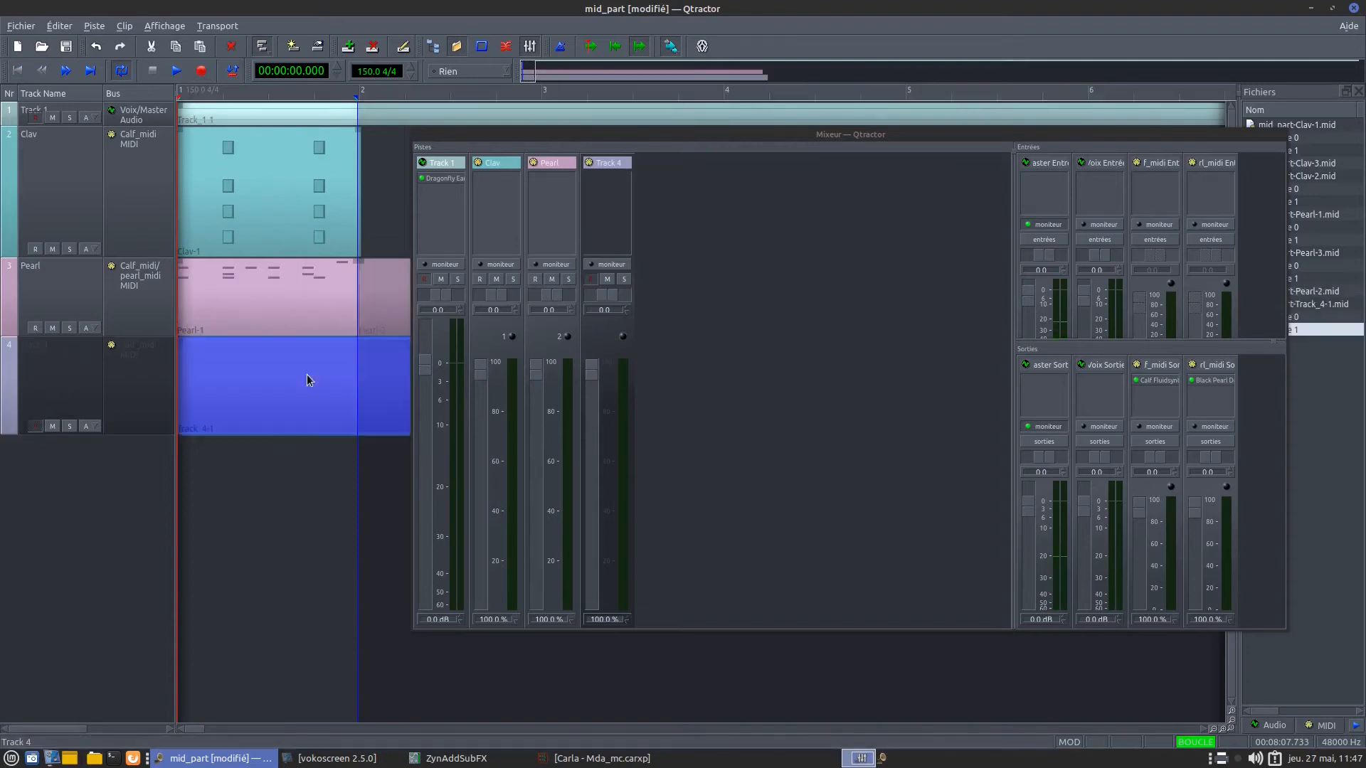
right_click(392, 299)
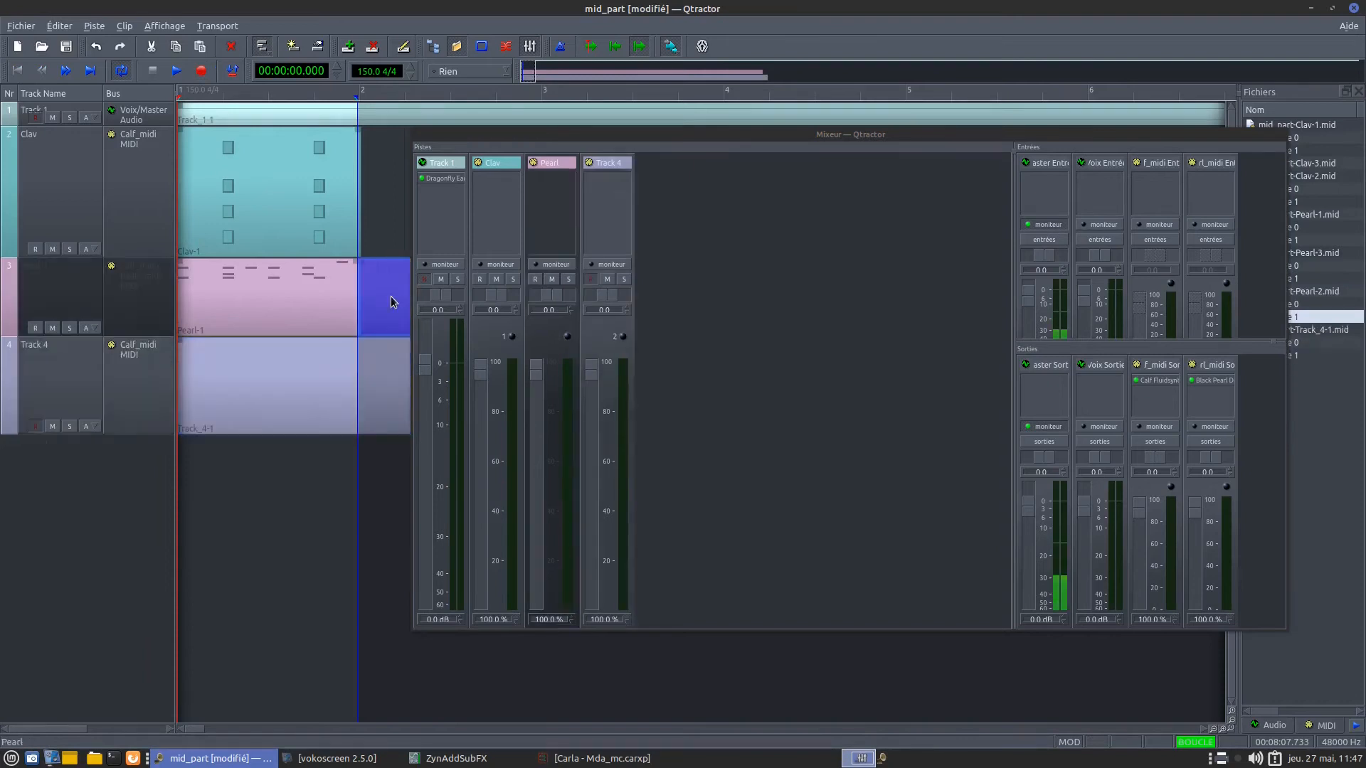
click(431, 416)
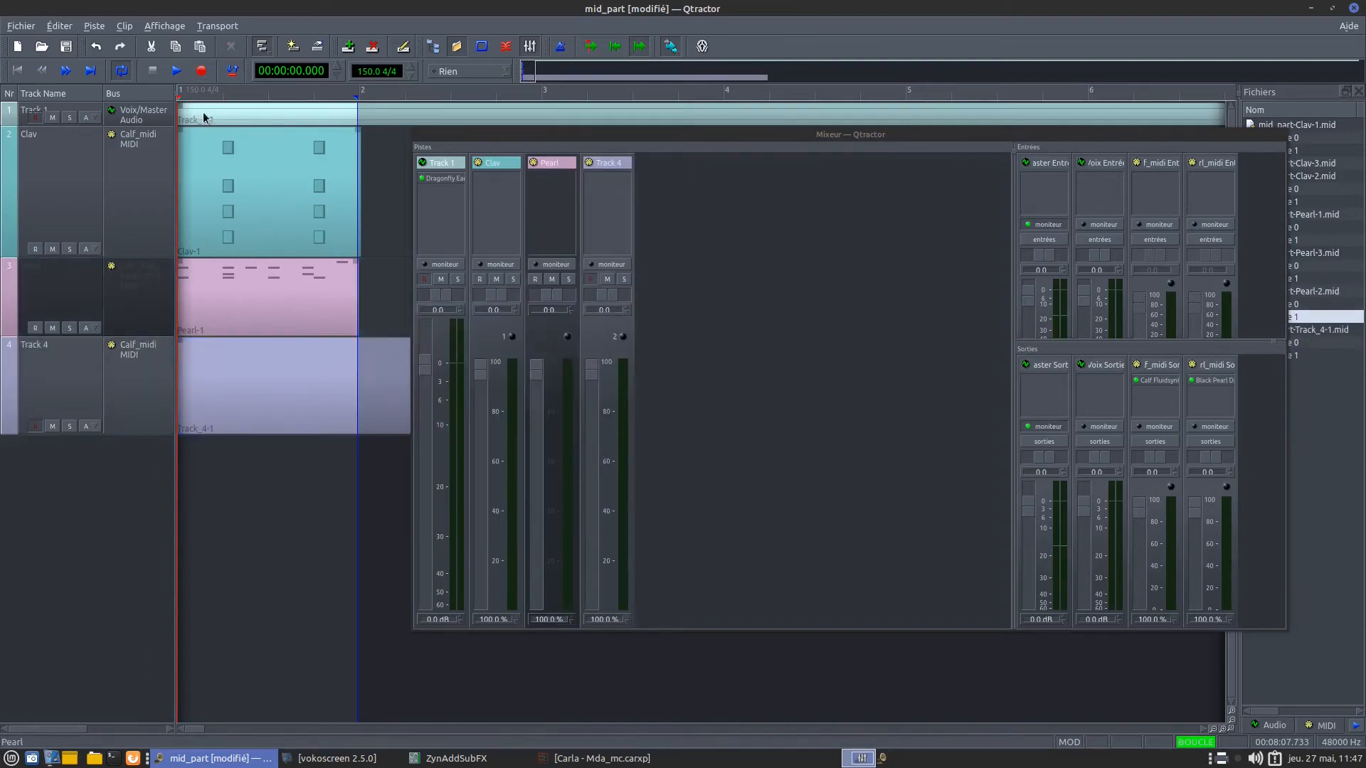
Step: Narrow the track list, move the mixer away from the clips, and place the playhead at the start of bar 2
drag(178, 100, 210, 94)
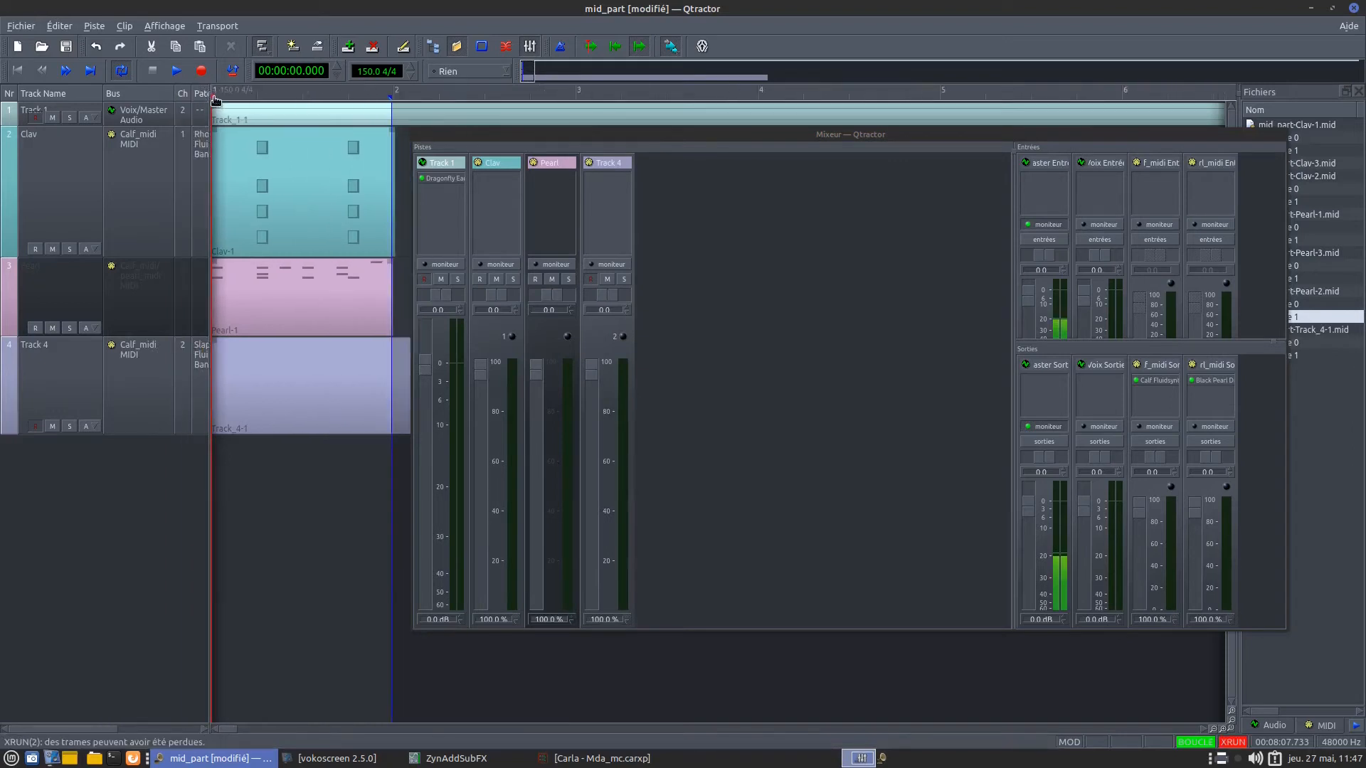
click(610, 154)
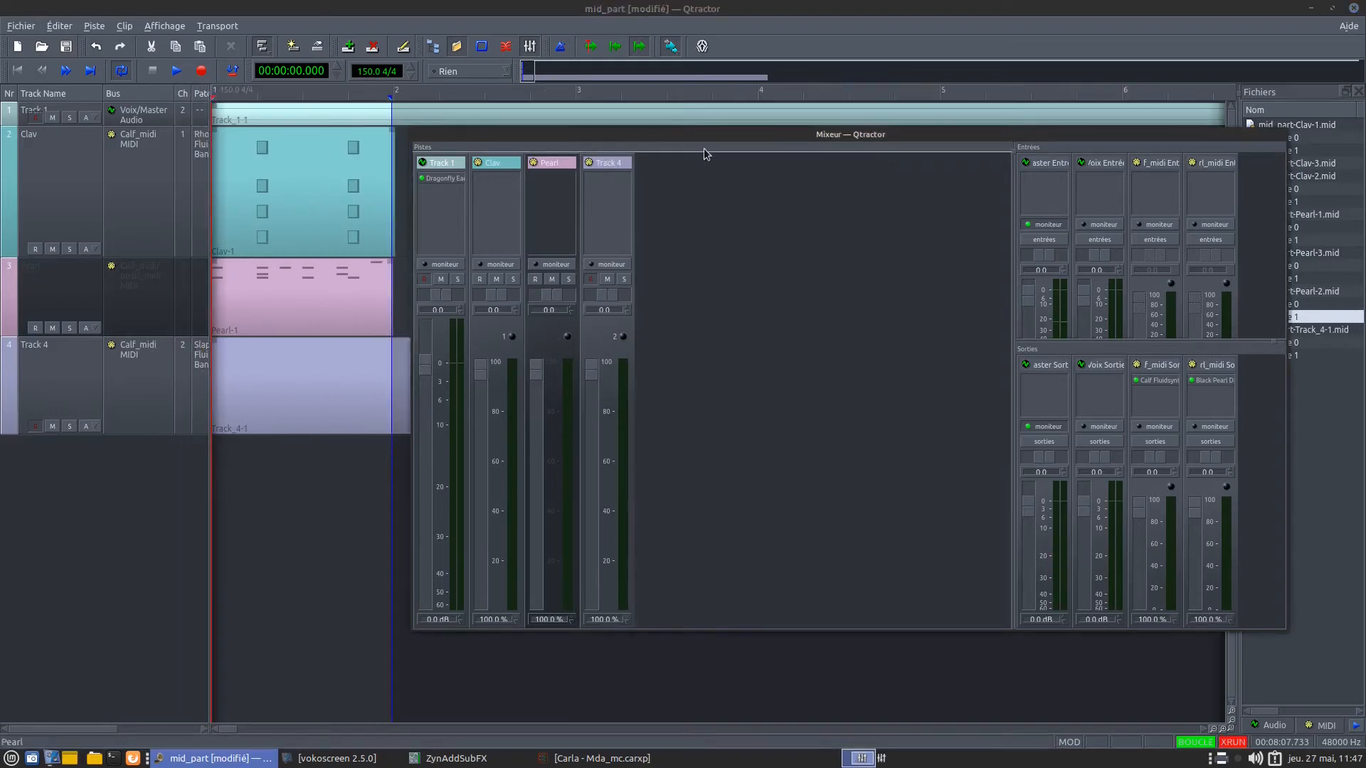
drag(817, 135, 901, 384)
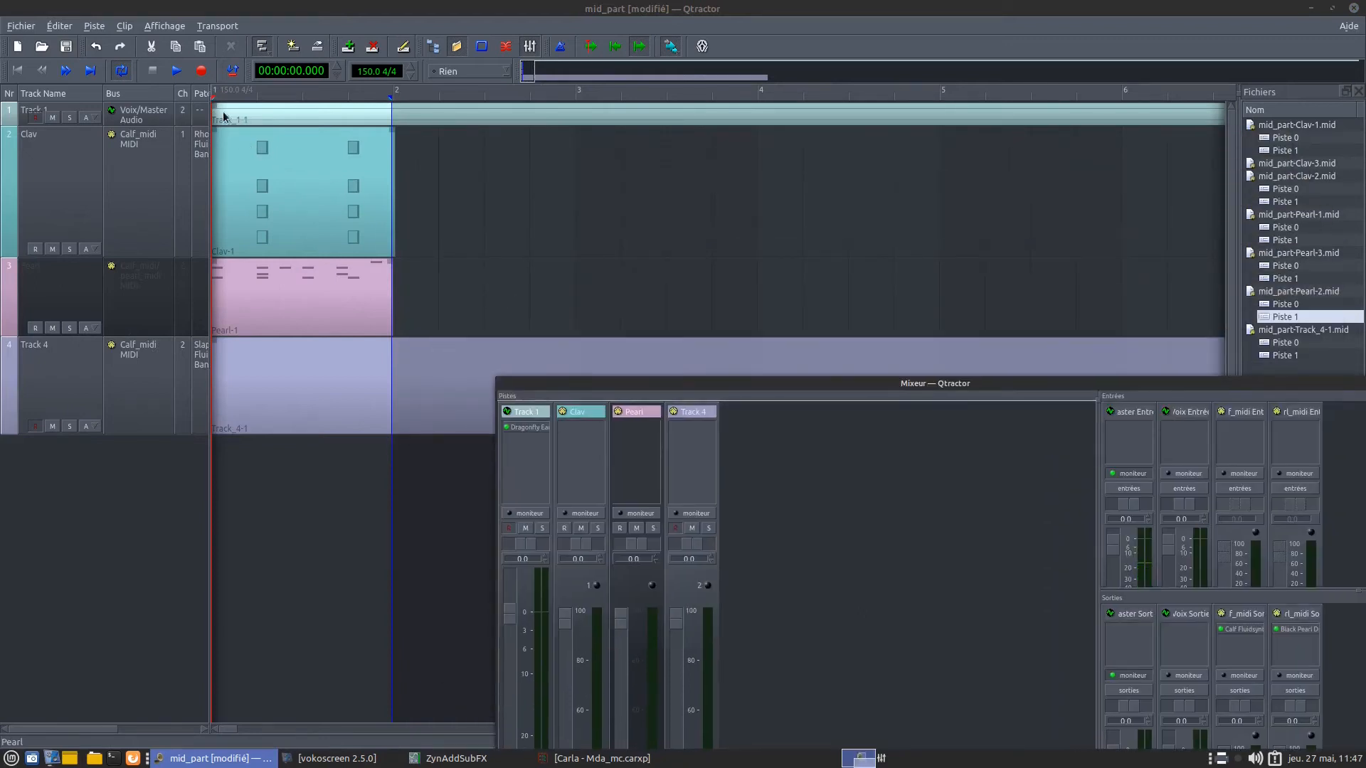
mouse_move(209, 95)
mouse_down()
mouse_move(344, 95)
mouse_move(92, 95)
mouse_move(305, 100)
mouse_up()
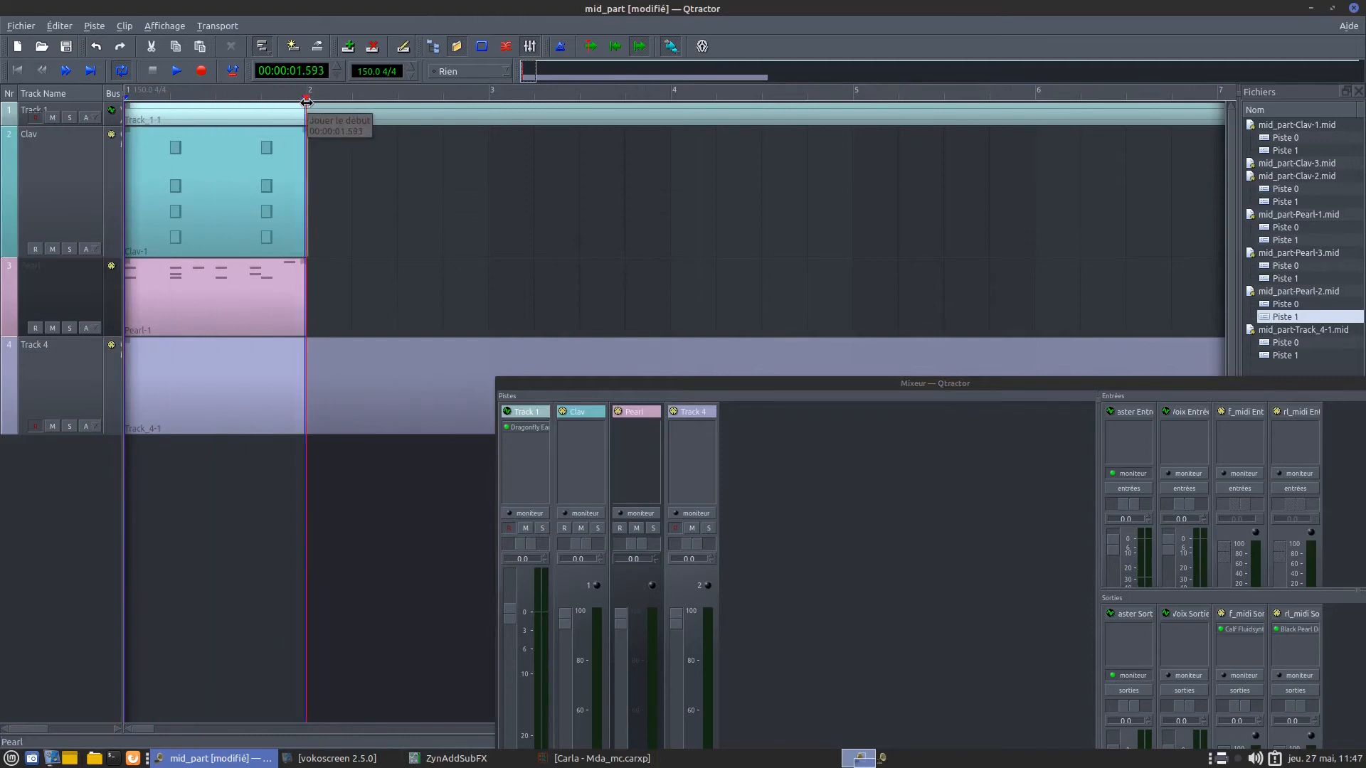
Step: Split the Track 4 clip at the playhead on bar 2 and delete the part after it
click(169, 389)
right_click(197, 384)
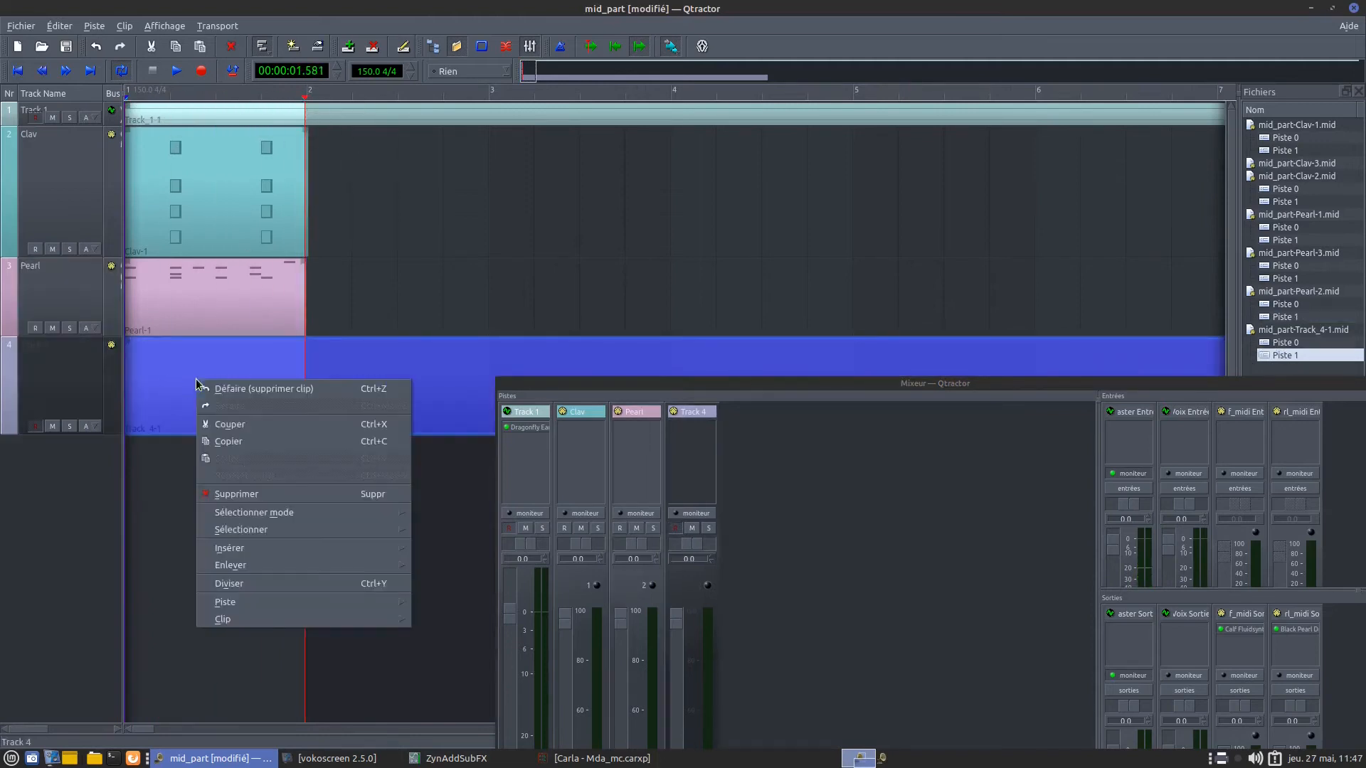
mouse_move(281, 624)
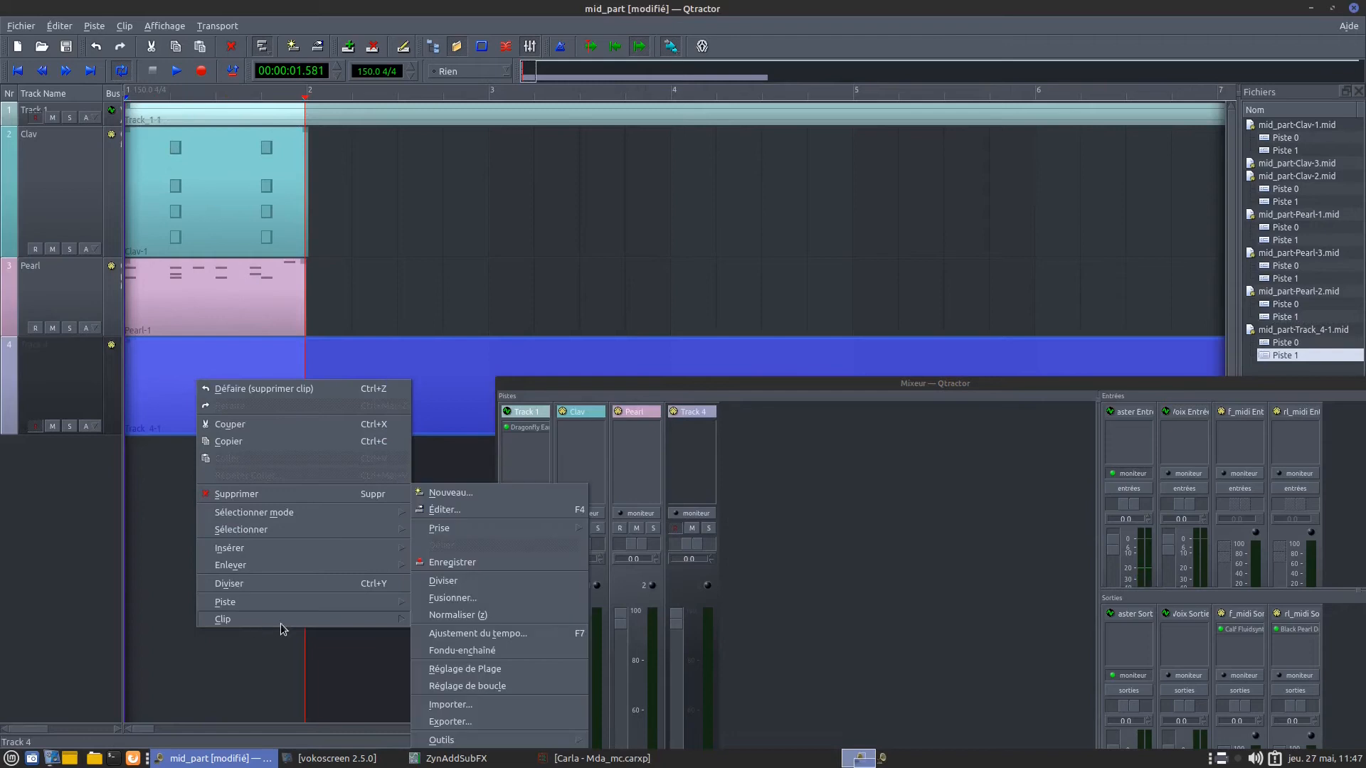
click(471, 584)
click(384, 390)
right_click(385, 391)
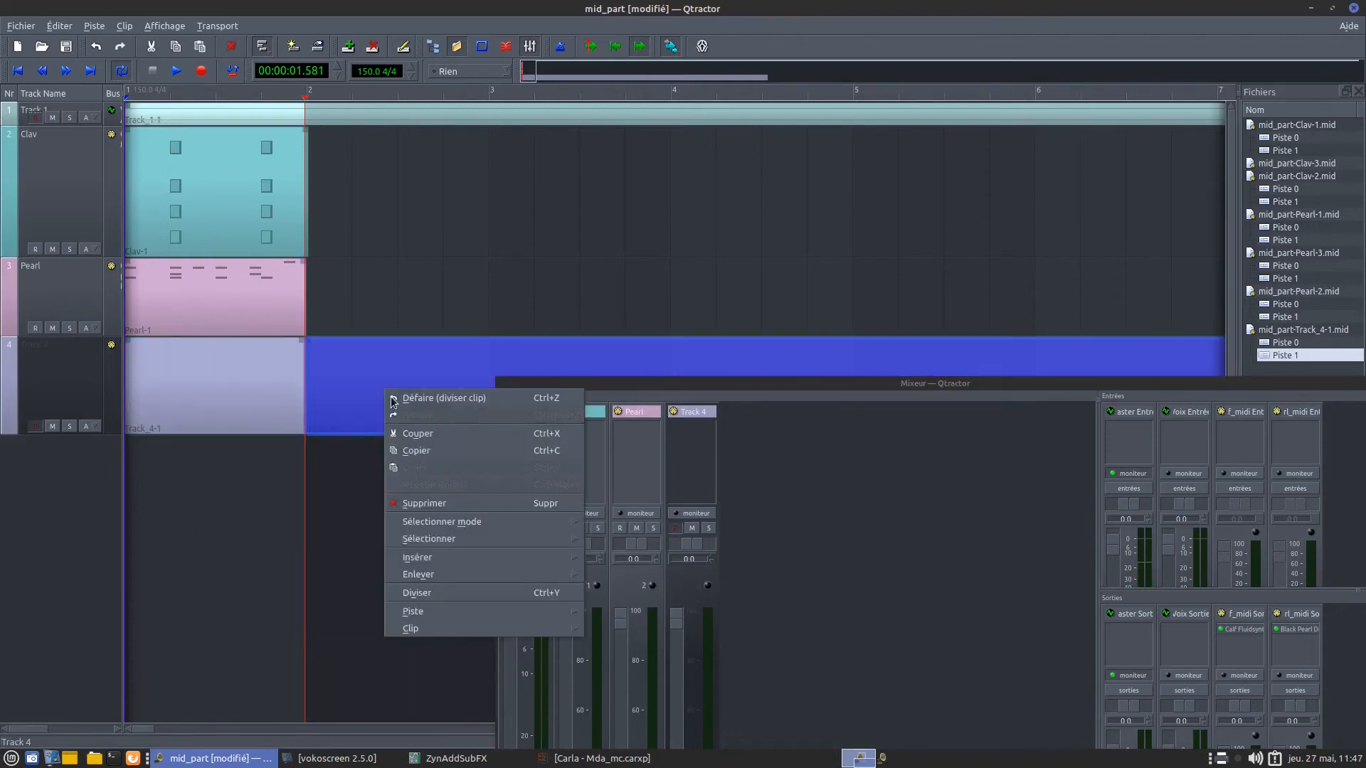
click(457, 510)
Step: Open the one-bar Track 4 clip in the MIDI editor
double_click(220, 384)
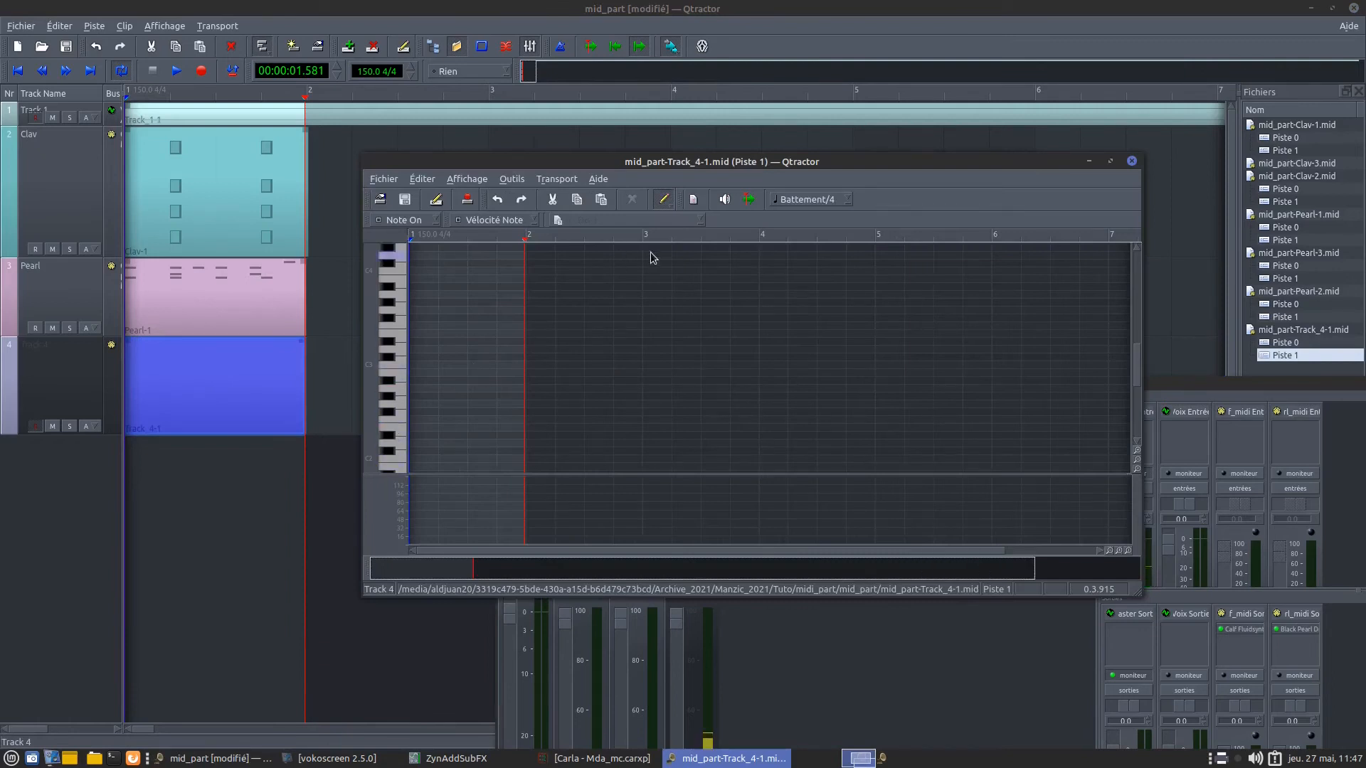
Step: Add a Mi1 note at 1.1.000 and a La1 note at 1.3.000 in the Track 4 clip
scroll(402, 446, down, 2)
click(390, 451)
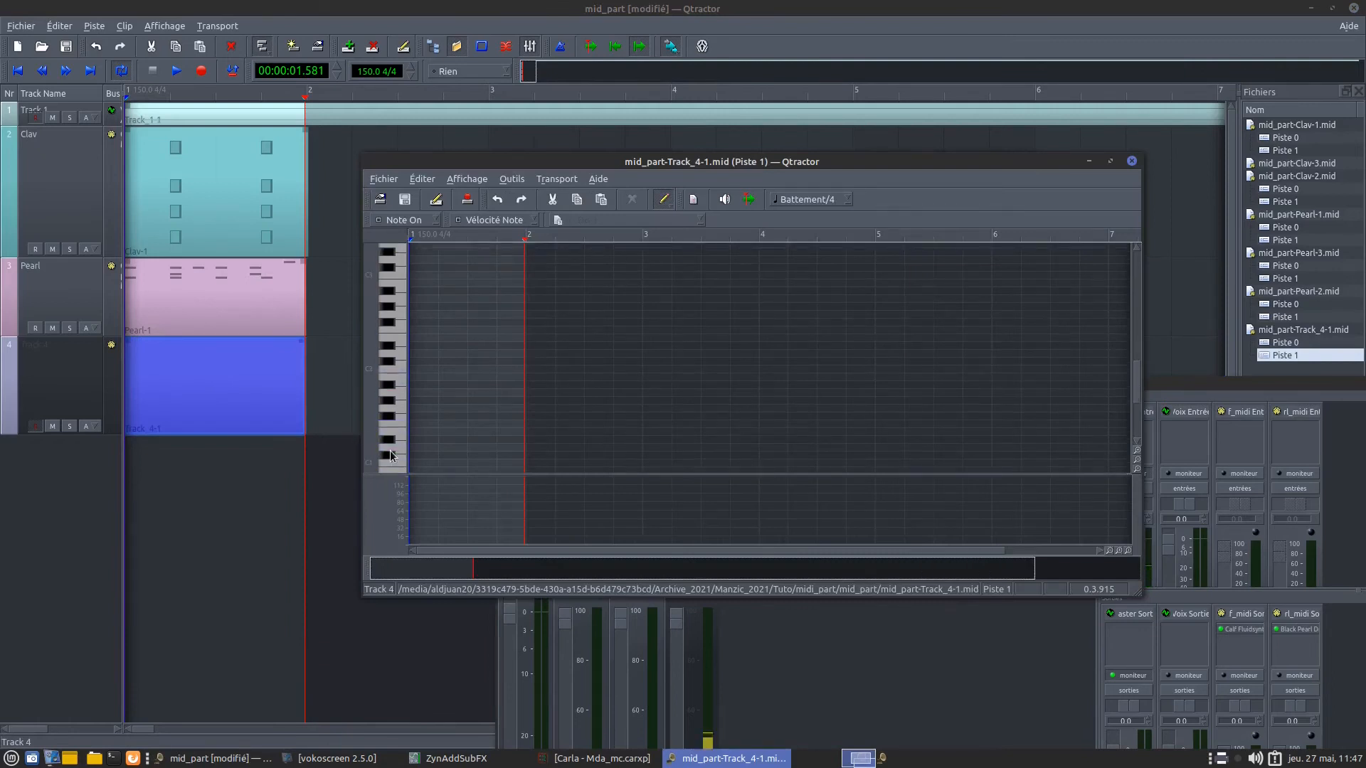
scroll(390, 448, down, 2)
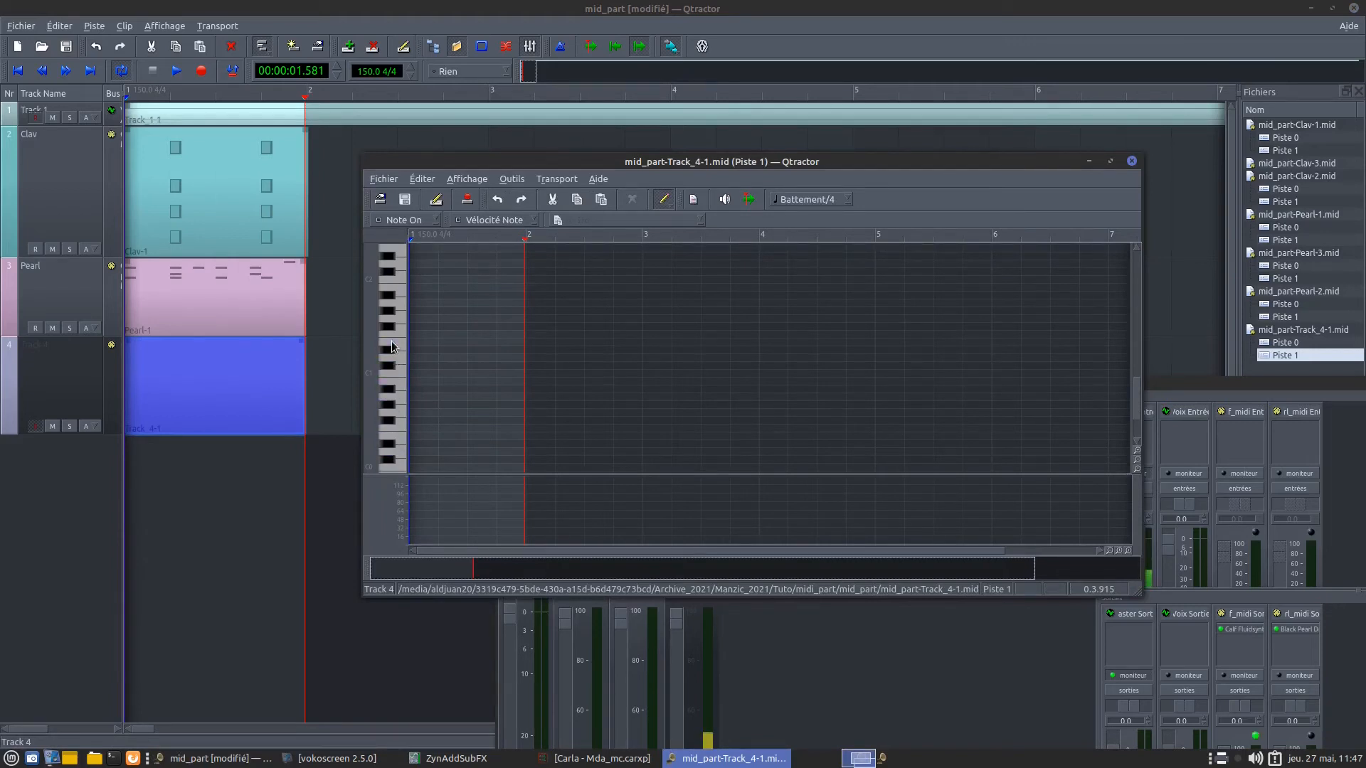
click(413, 341)
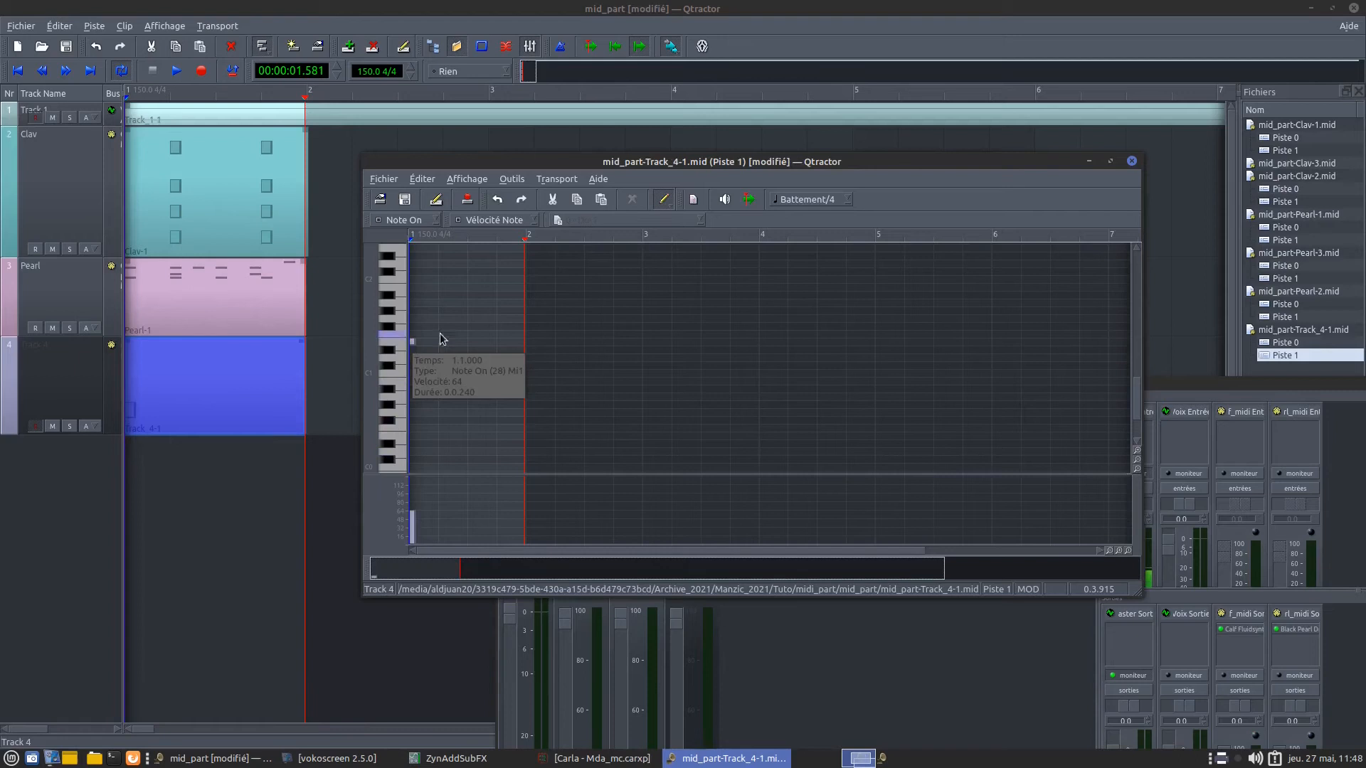
click(470, 296)
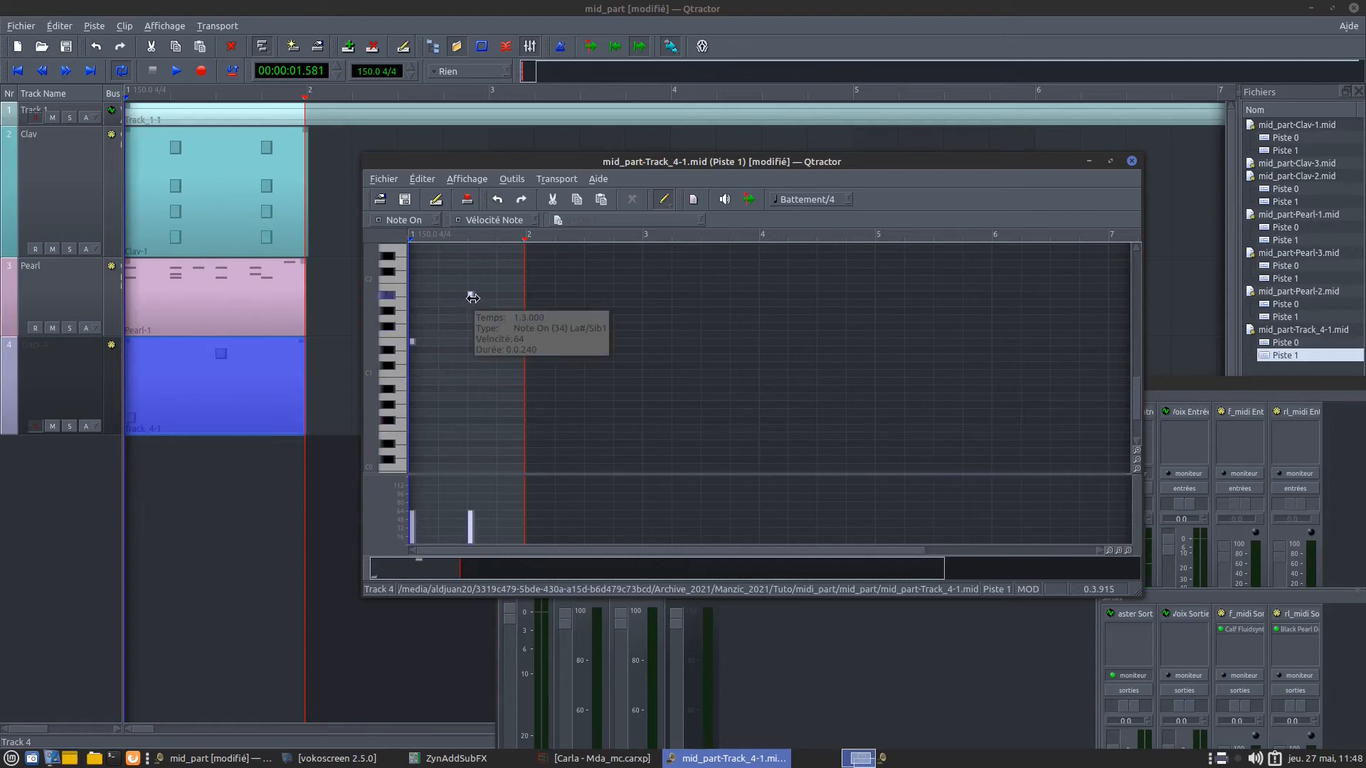
click(472, 297)
drag(470, 300, 472, 306)
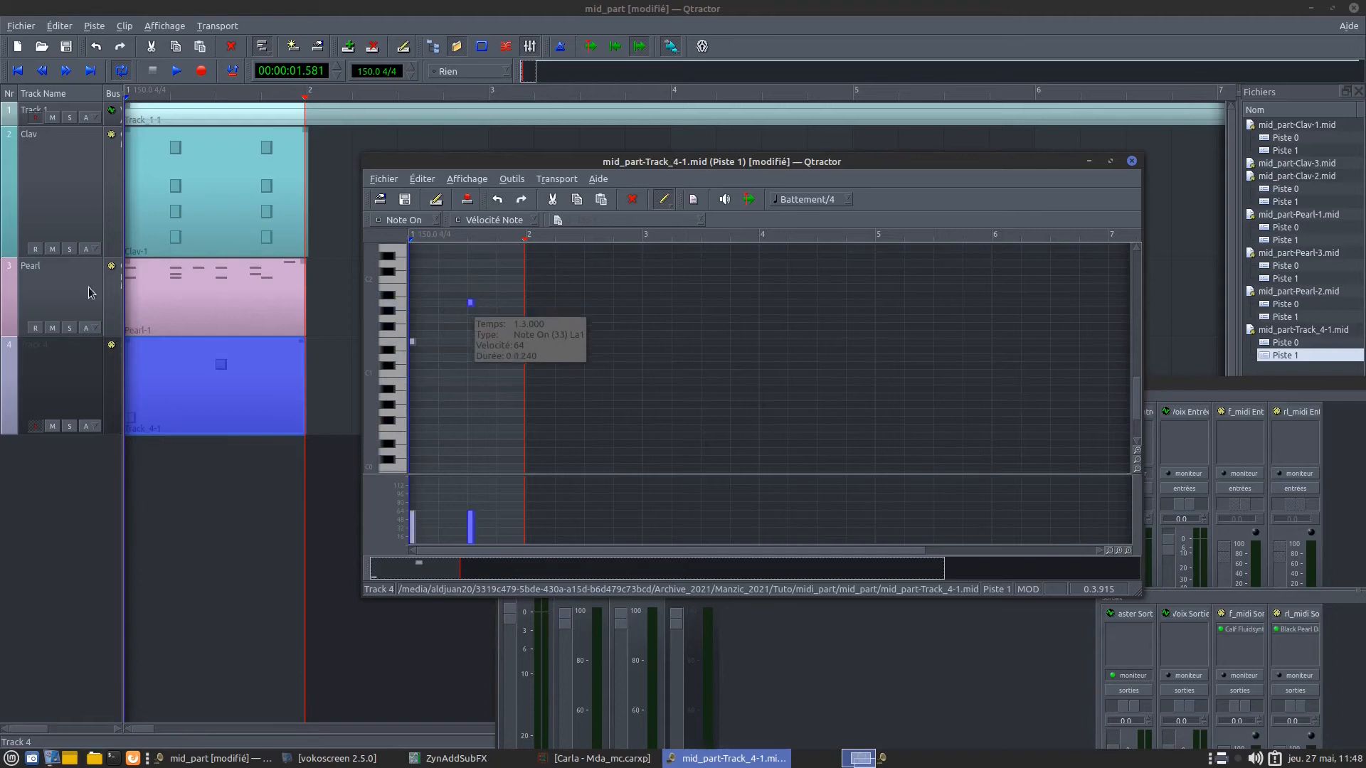
Step: Loop the session playback from the start to hear the Track 4 notes with the Clav and Pearl clips
click(18, 71)
click(176, 71)
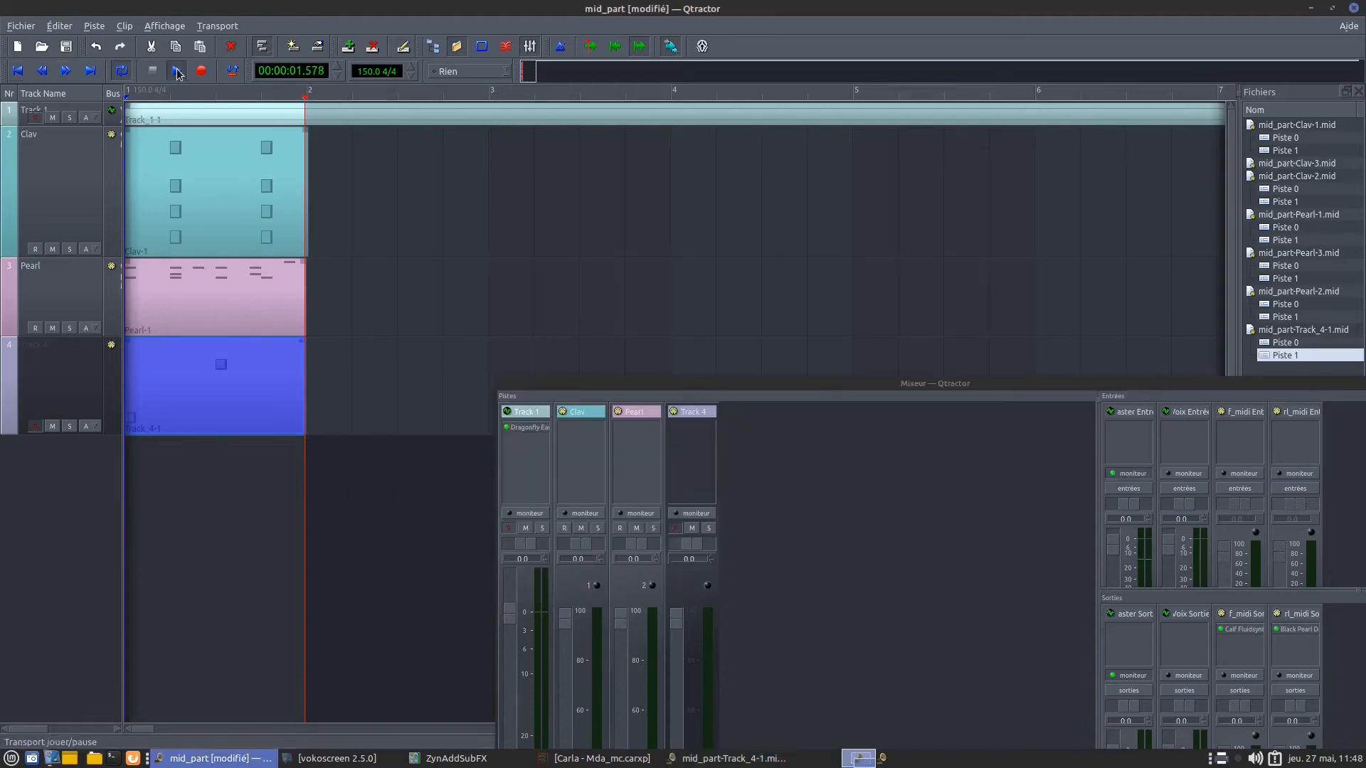
click(158, 72)
click(19, 71)
click(177, 70)
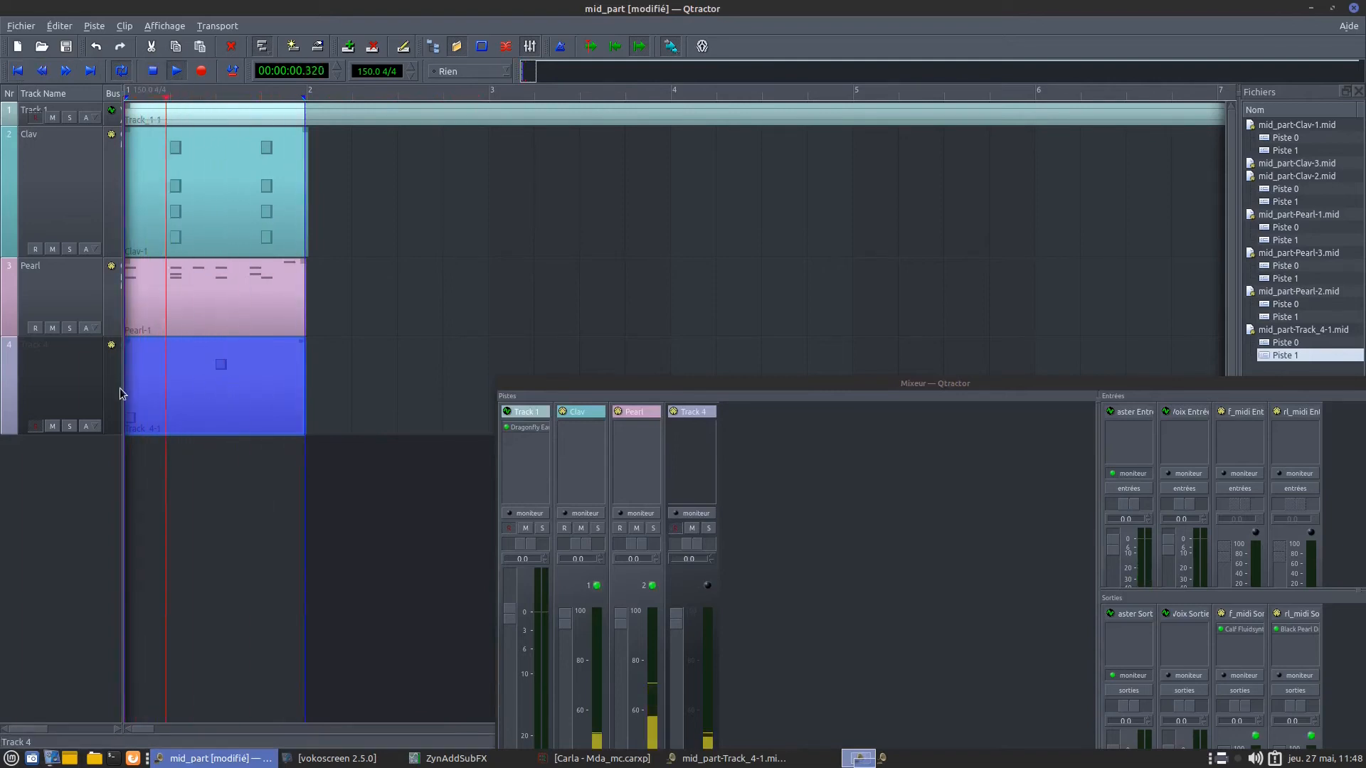
Step: Move the clip's second note to Ré2 at 1.3.480, then add a Ré2 just after beat 4 and a Mi1 halfway through beat 2
double_click(197, 377)
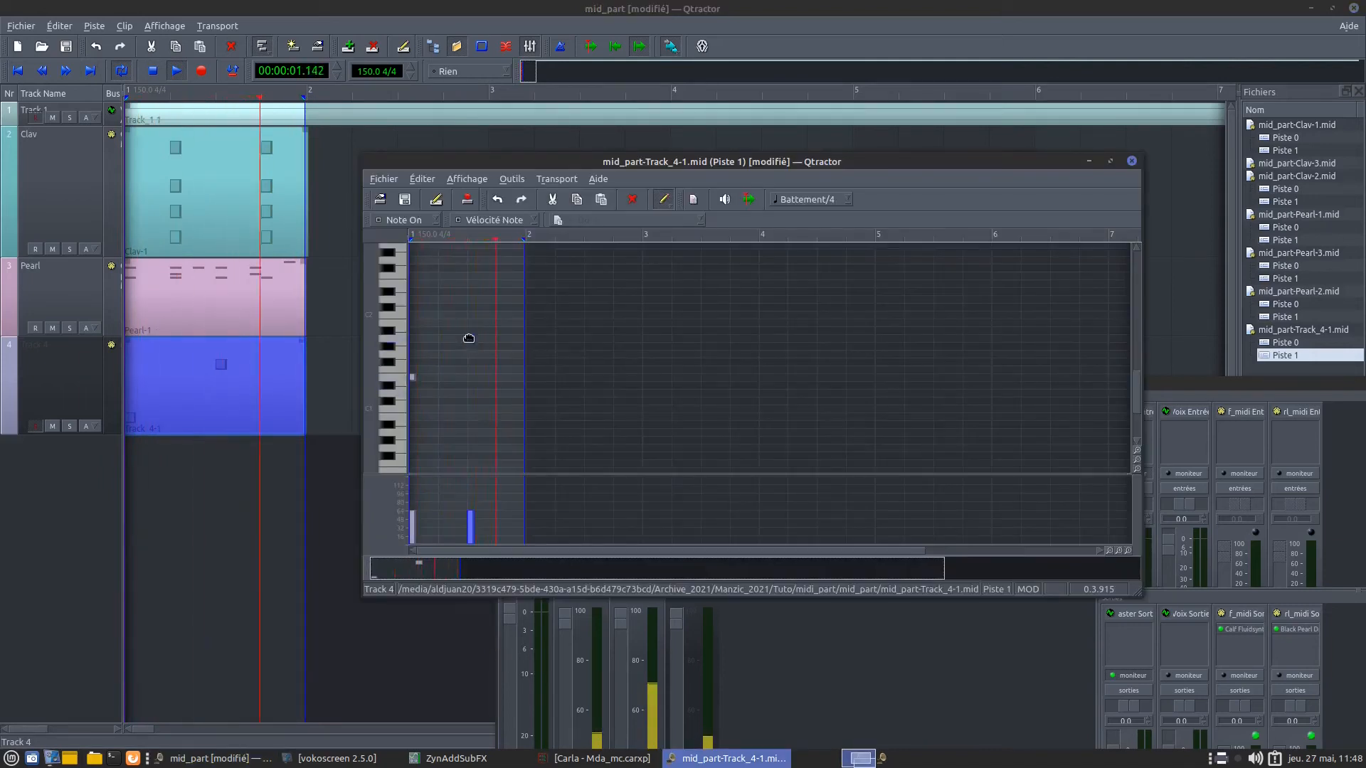
click(498, 300)
drag(497, 303, 499, 300)
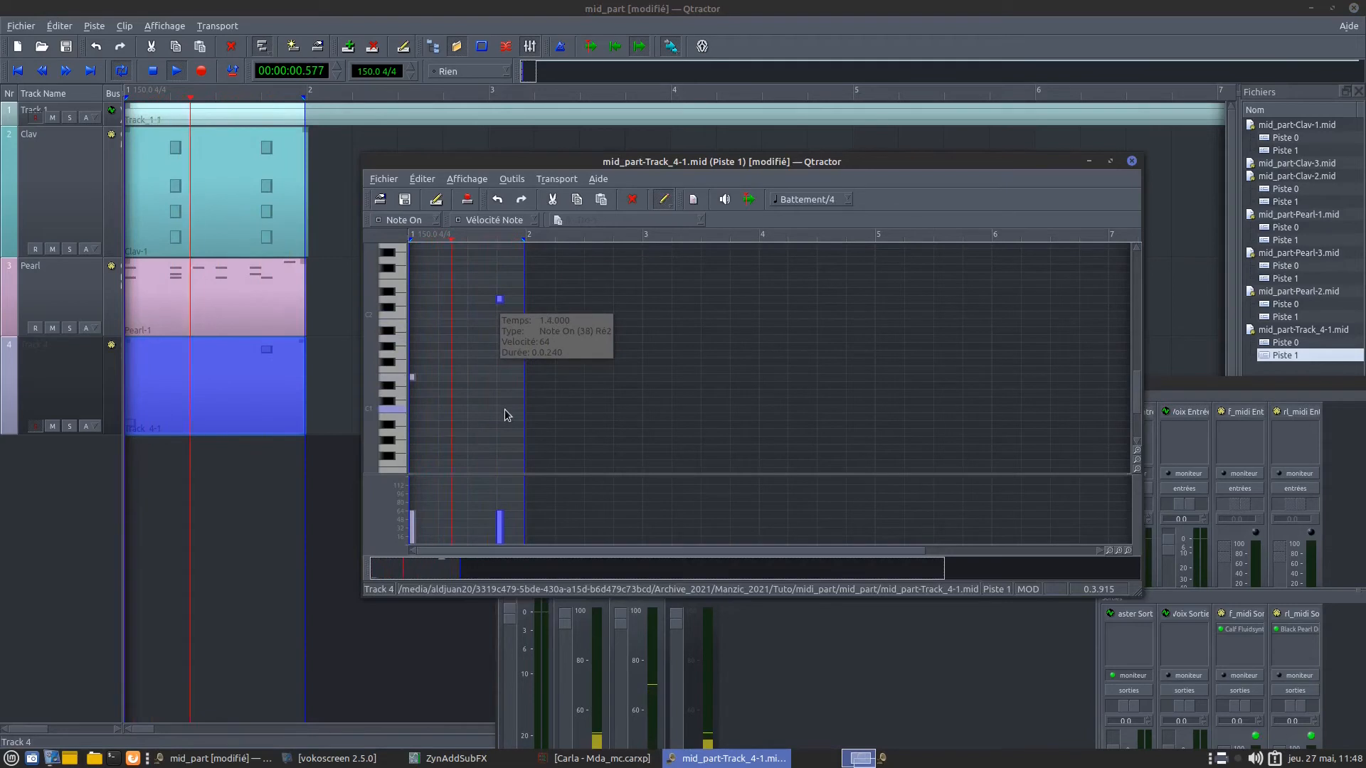
click(484, 300)
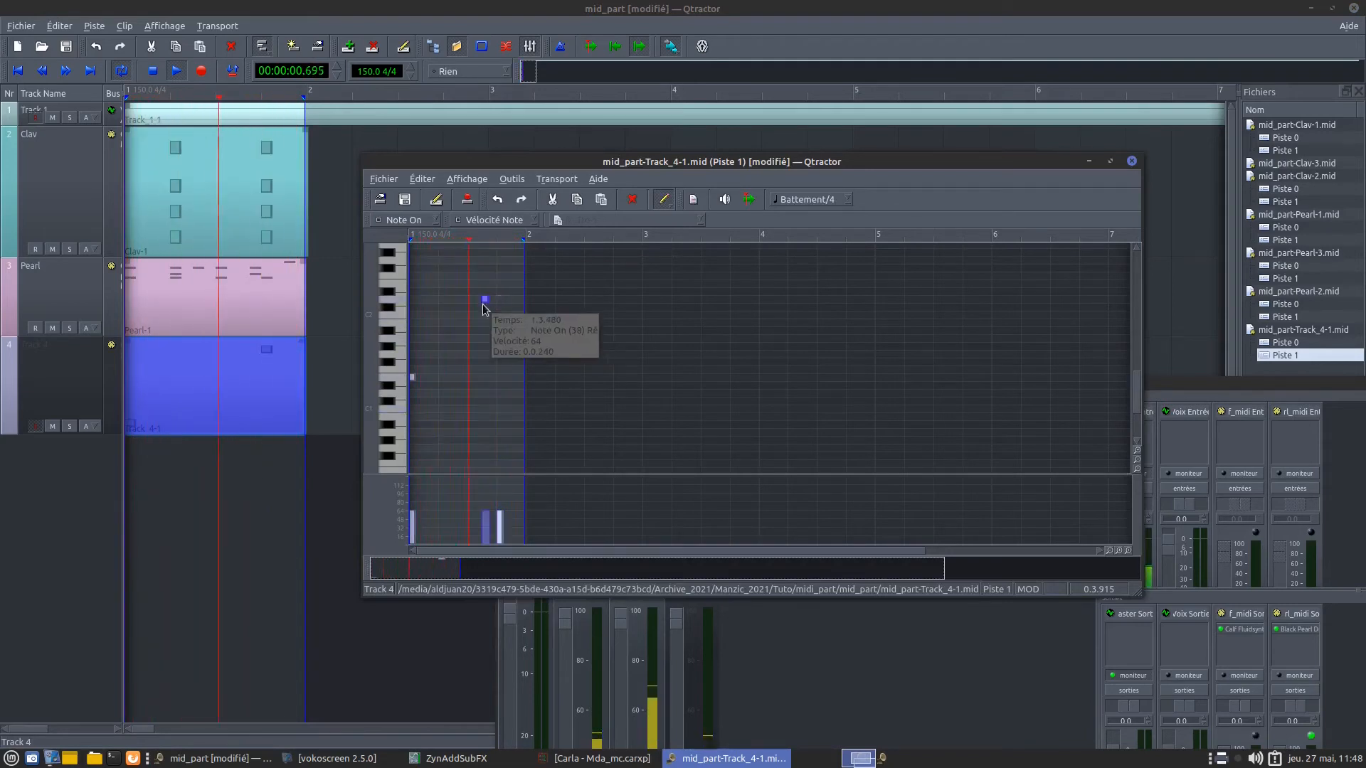
key(Delete)
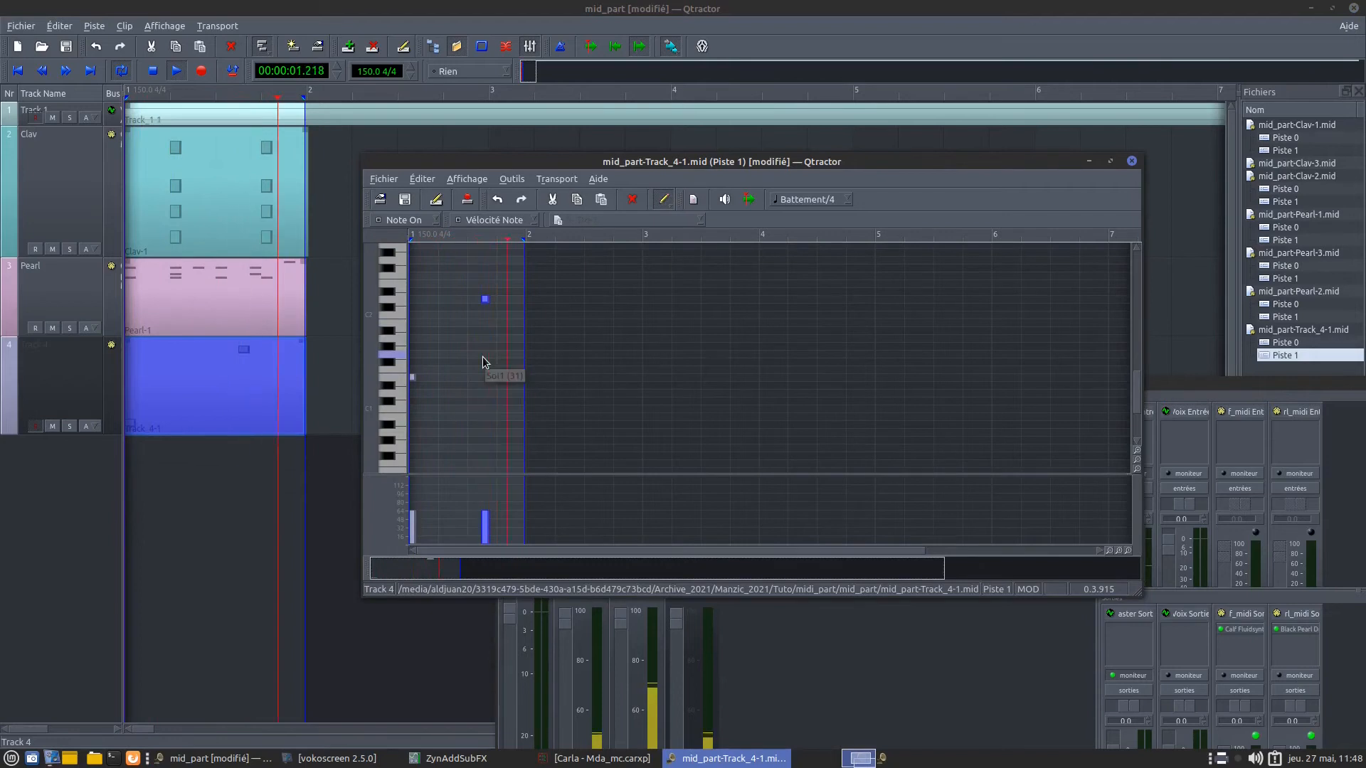
click(506, 299)
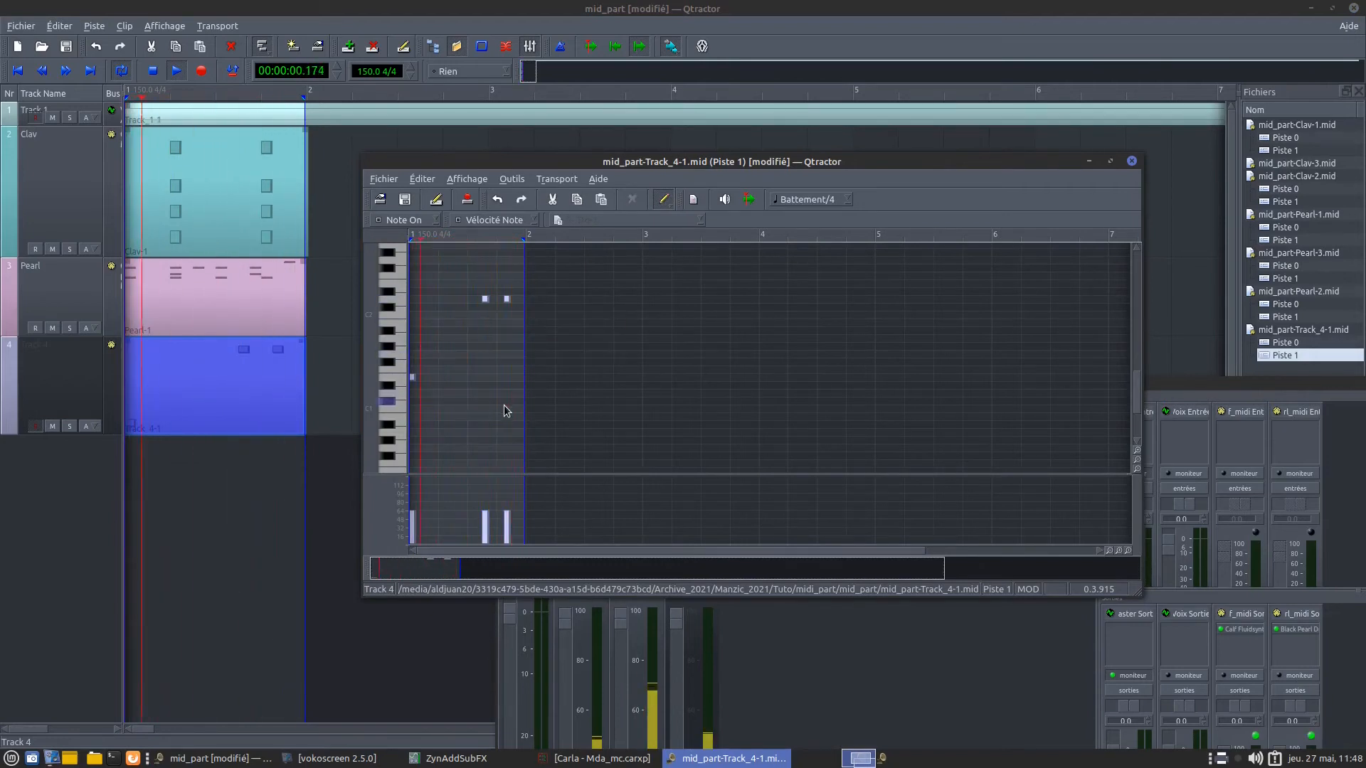
click(456, 377)
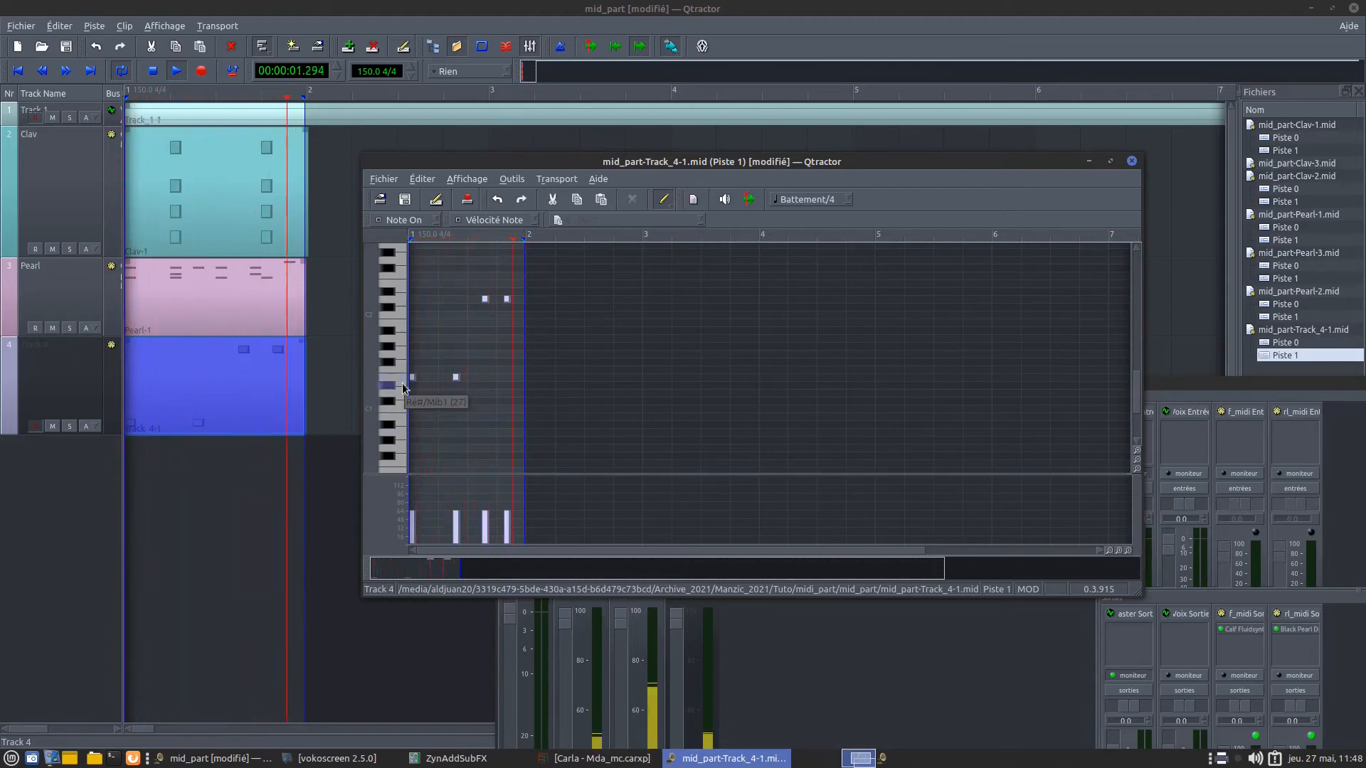
Step: Raise the two low Mi1 notes to Sol1 and close the MIDI editor
drag(414, 377, 407, 371)
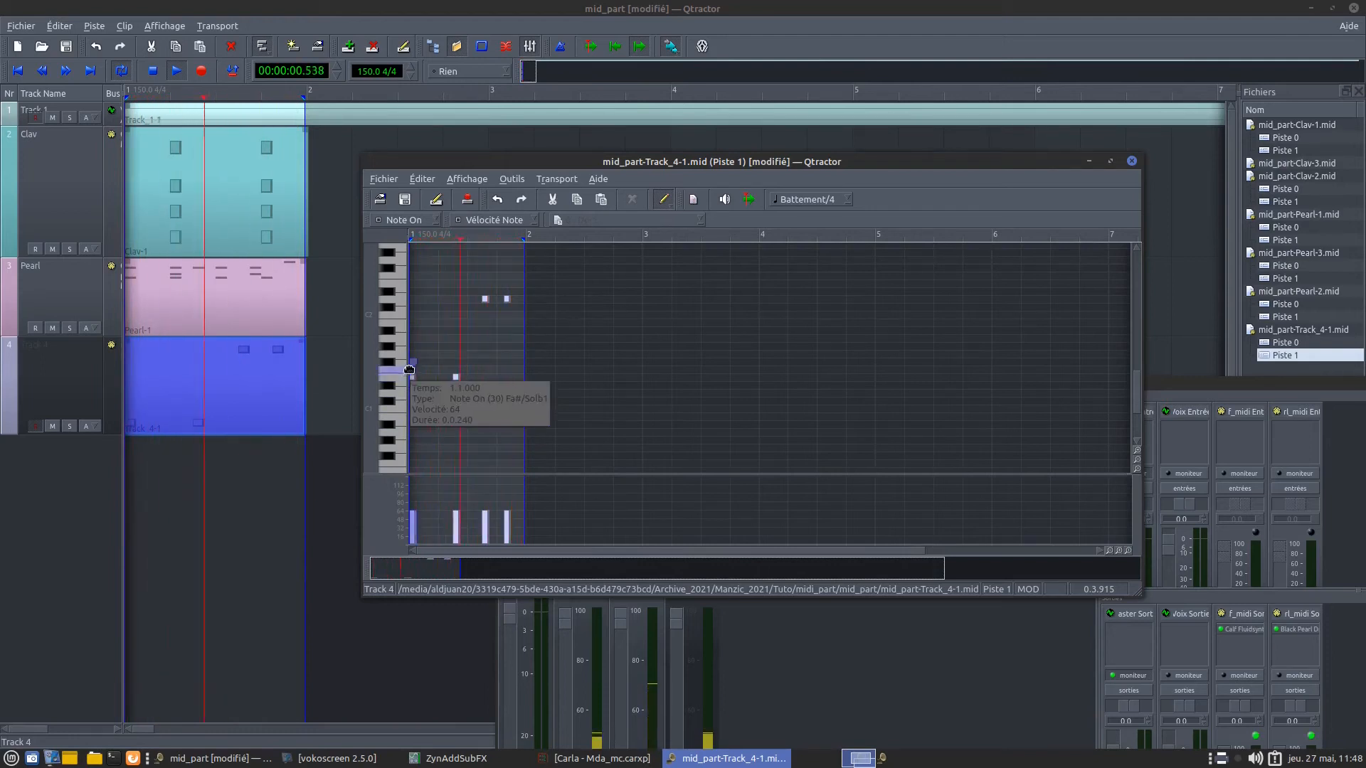
click(406, 371)
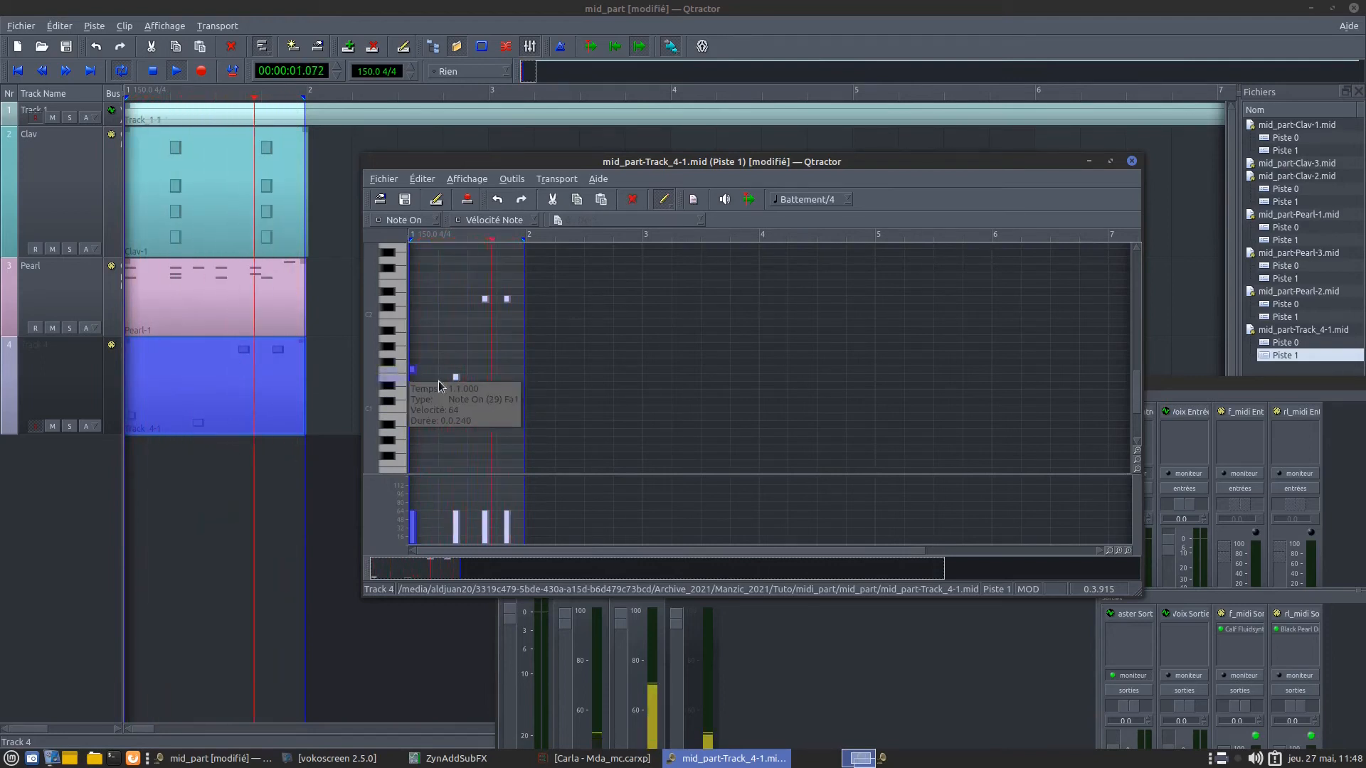
drag(454, 377, 413, 354)
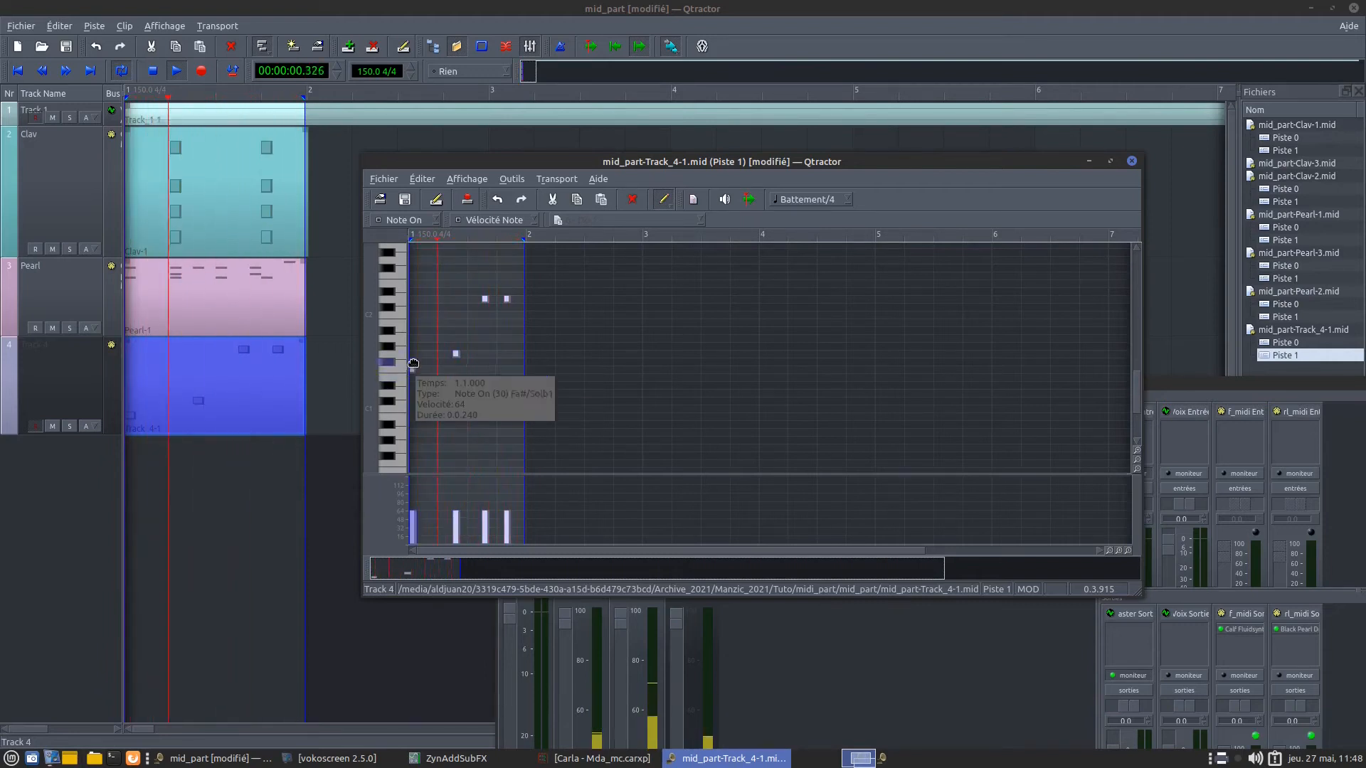
click(1131, 161)
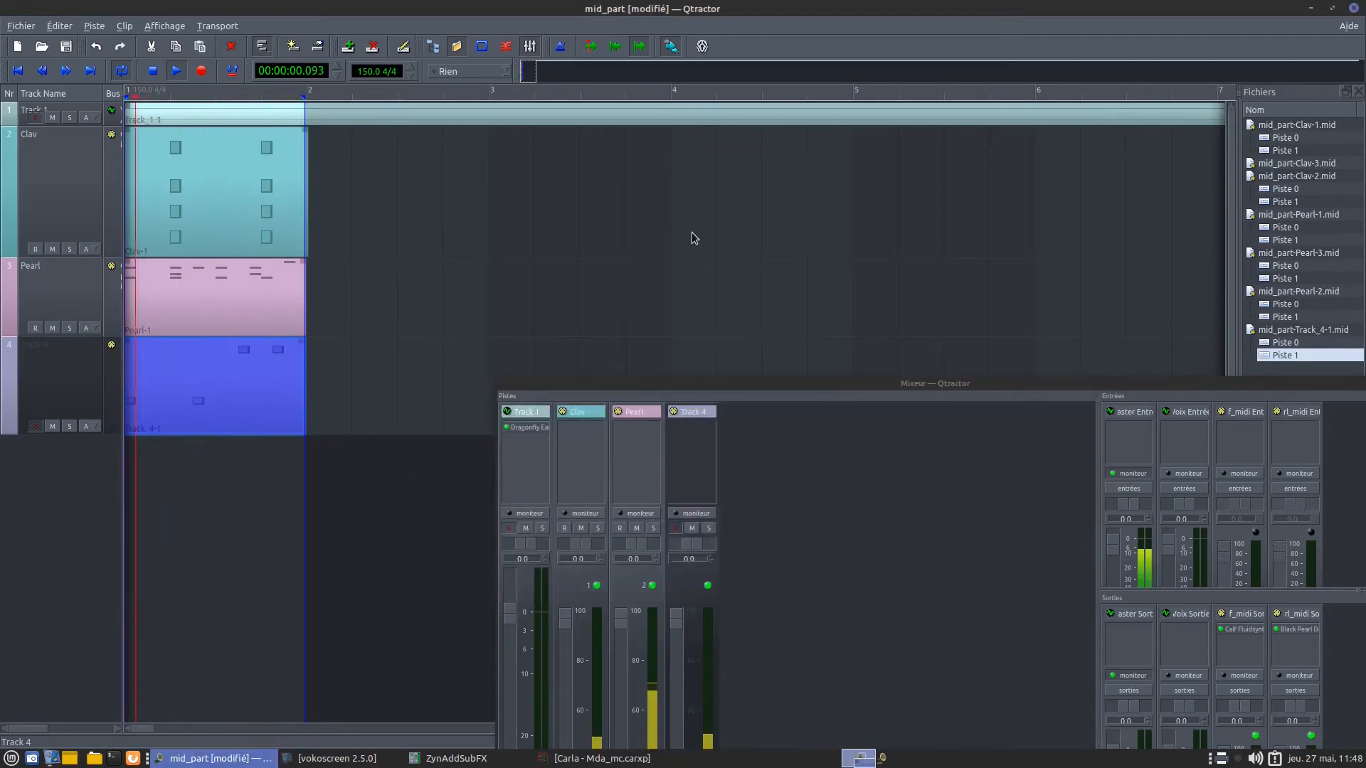
Step: Bring the whole mixer into view and examine the channel presets of Calf Fluidsynth on the Calf_midi output bus
drag(740, 390, 562, 138)
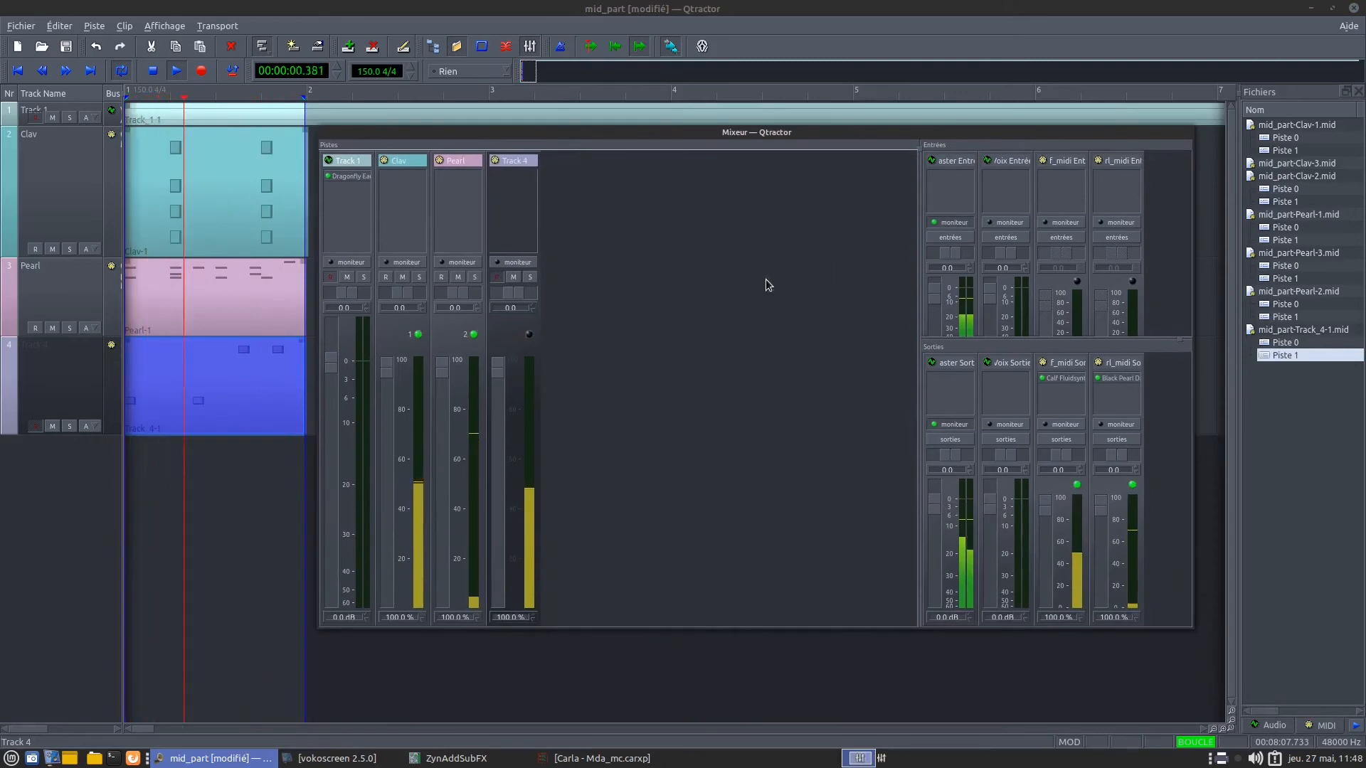
click(1070, 390)
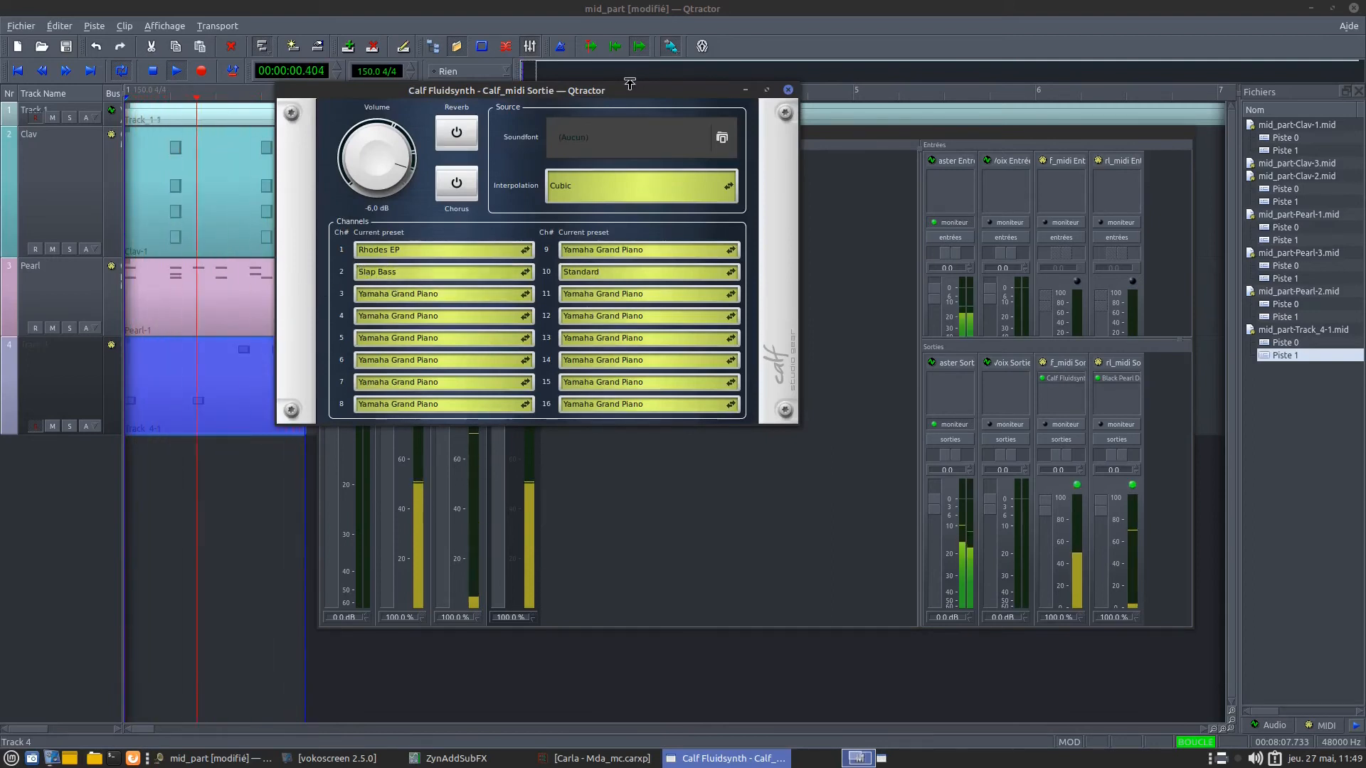
drag(610, 91, 813, 173)
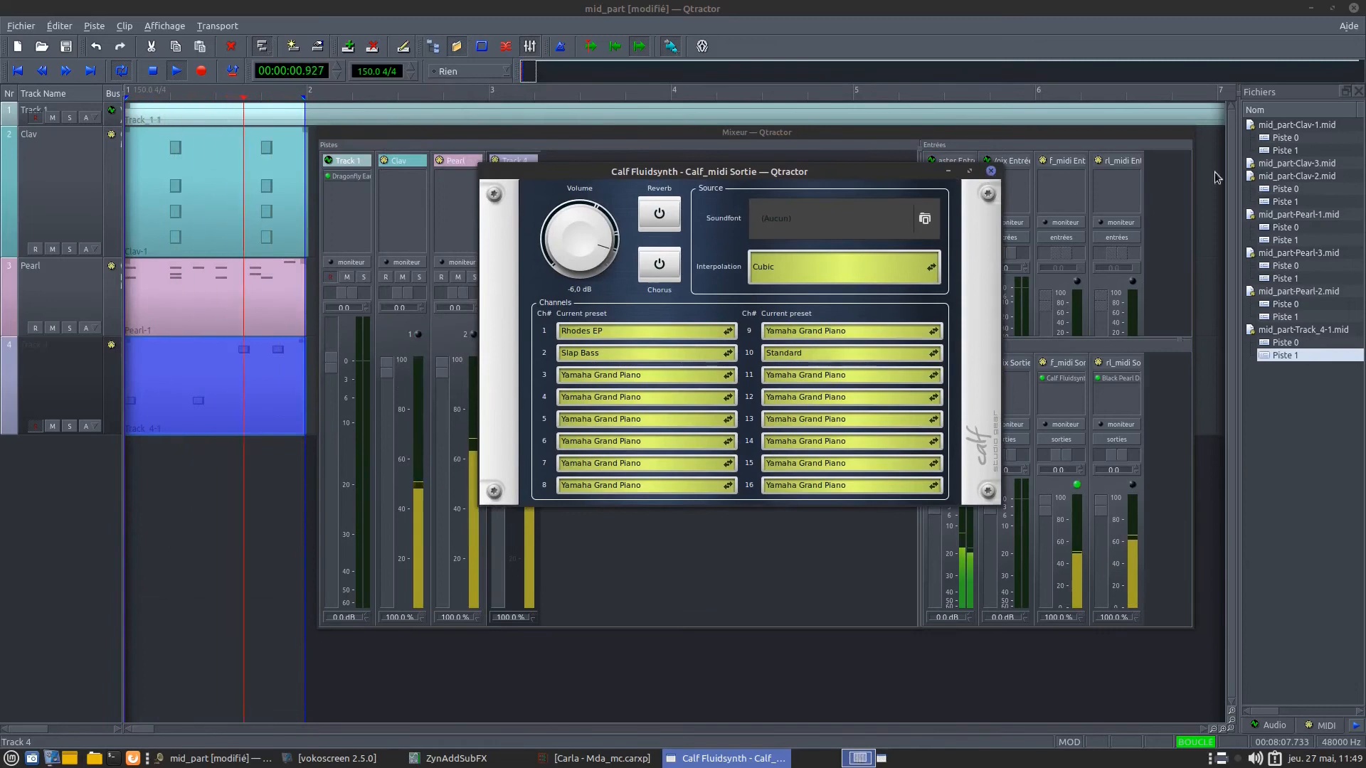
click(991, 172)
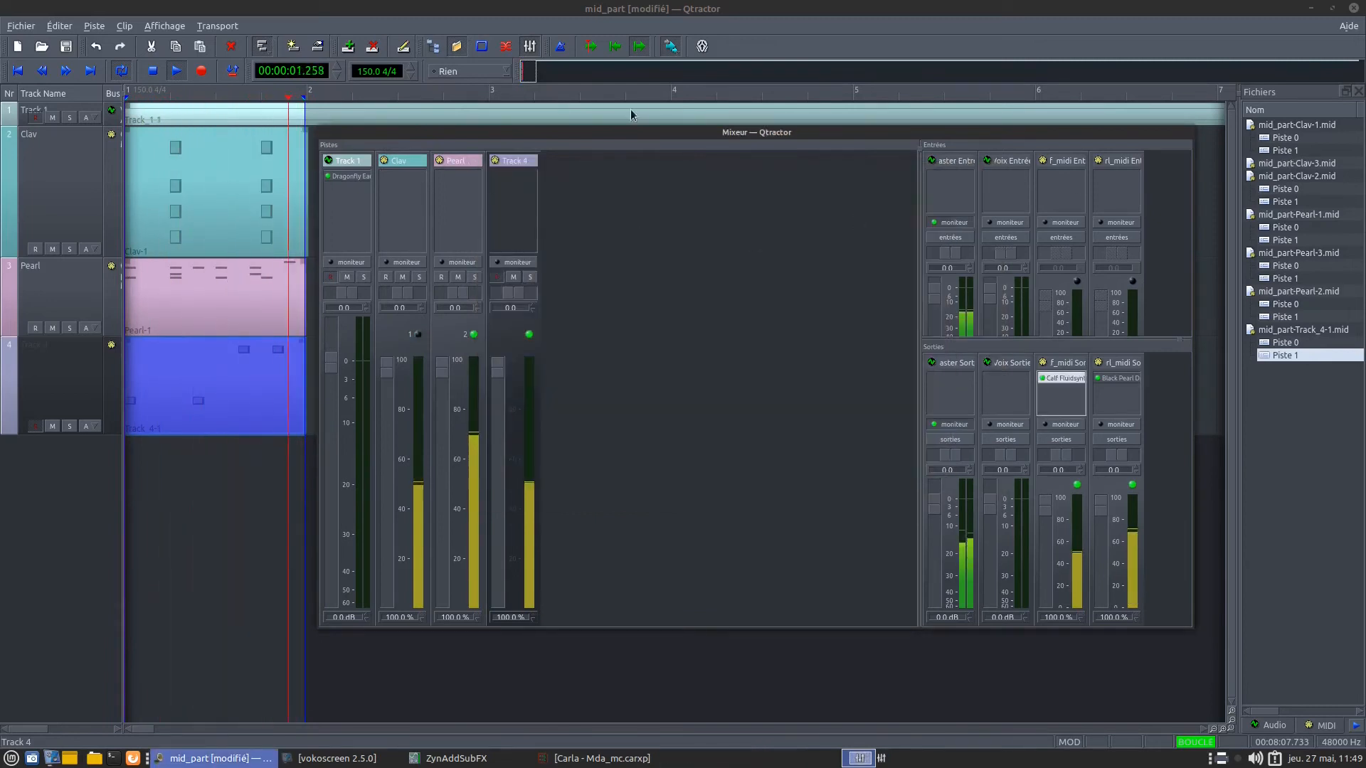
drag(637, 133, 769, 153)
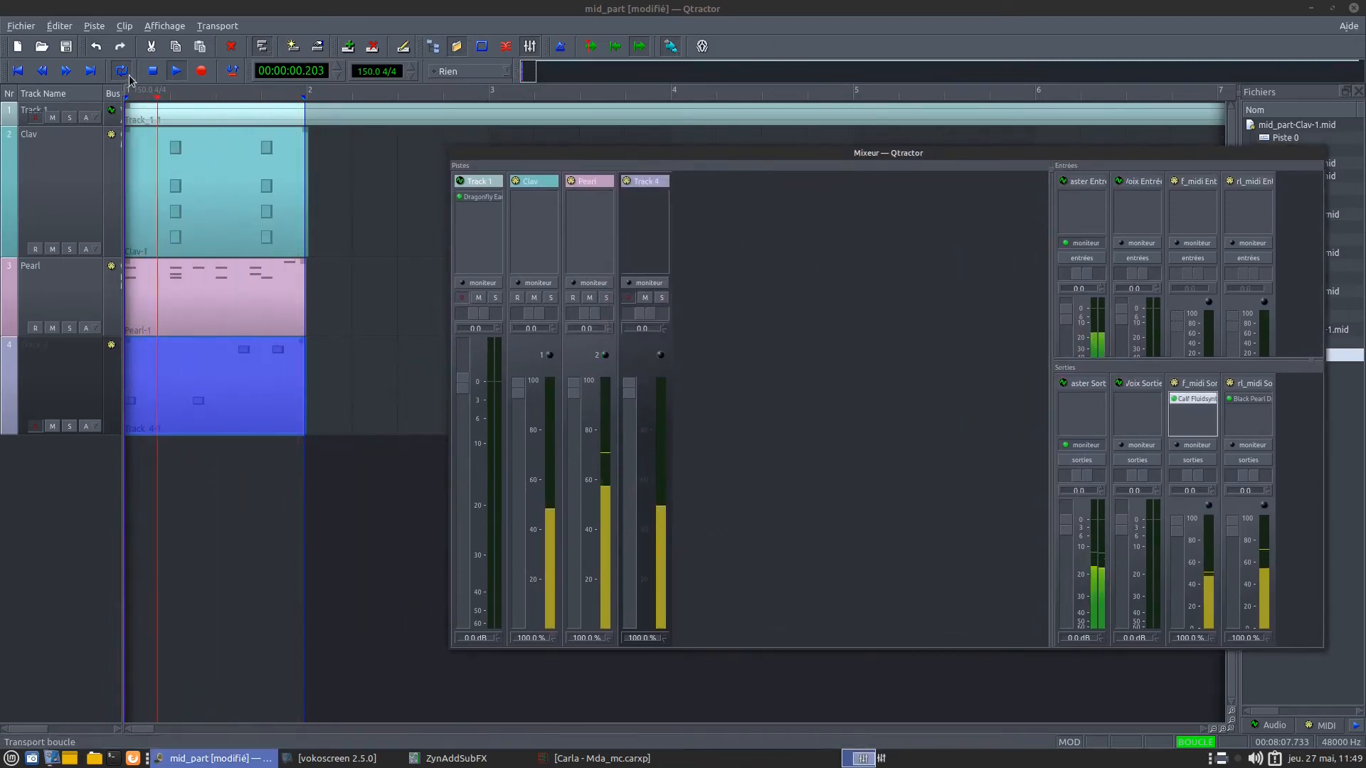
Step: Stop playback and set up a new MIDI track, Track 5, with Calf_midi as its output bus
click(177, 71)
right_click(769, 262)
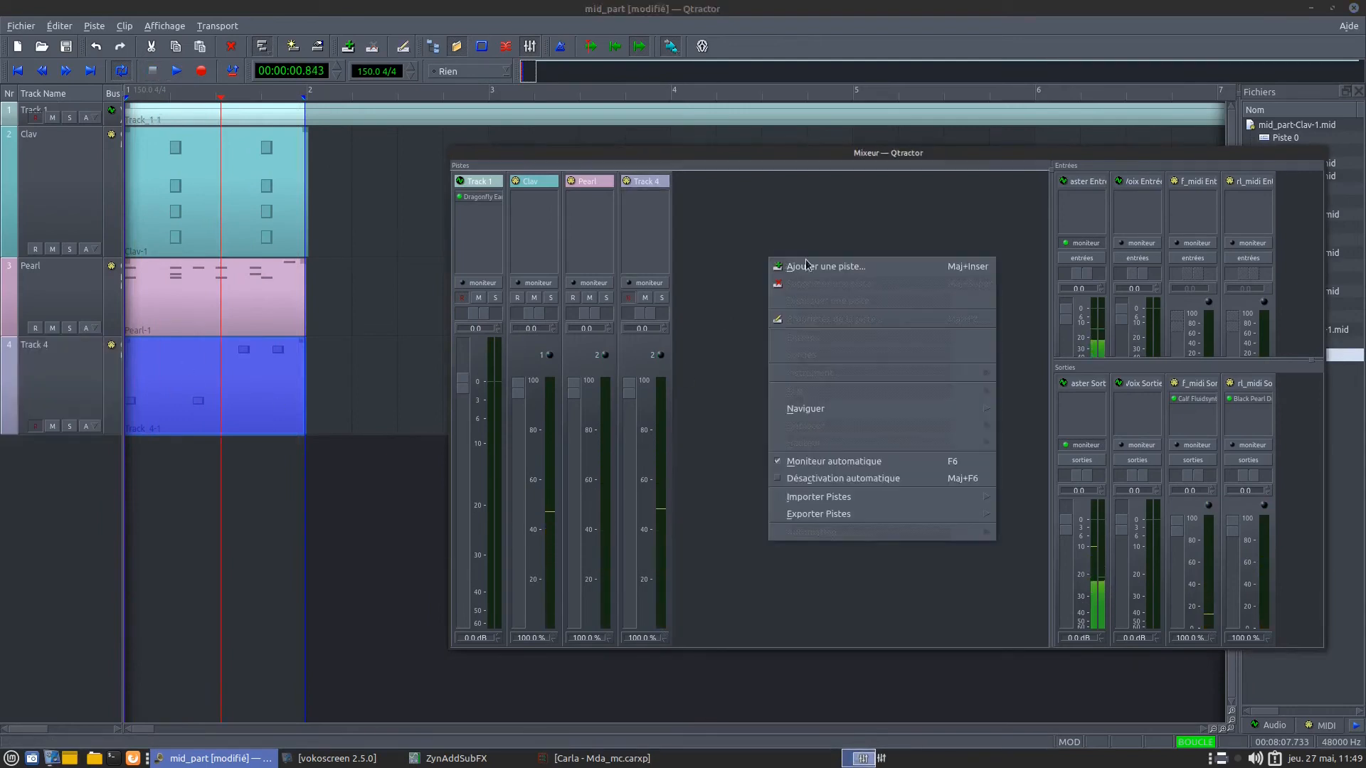
click(808, 267)
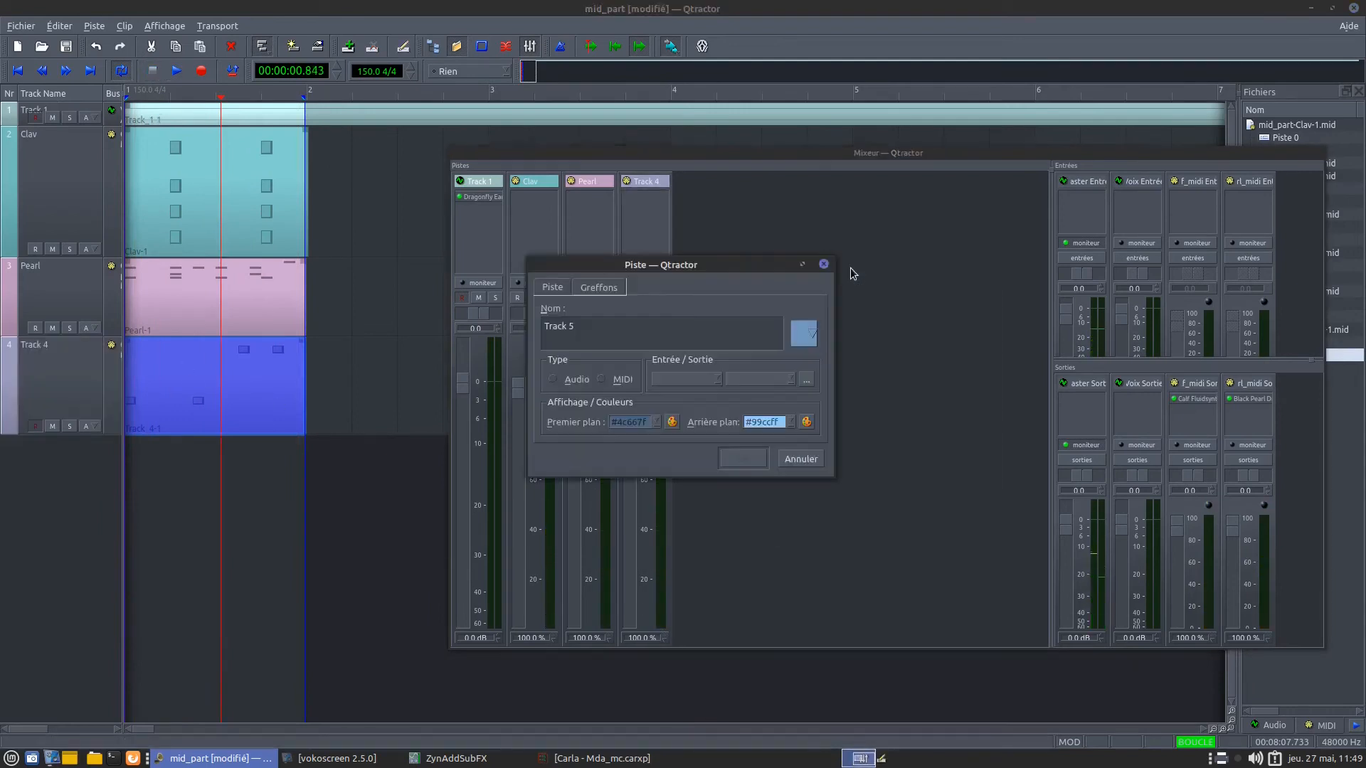
click(616, 379)
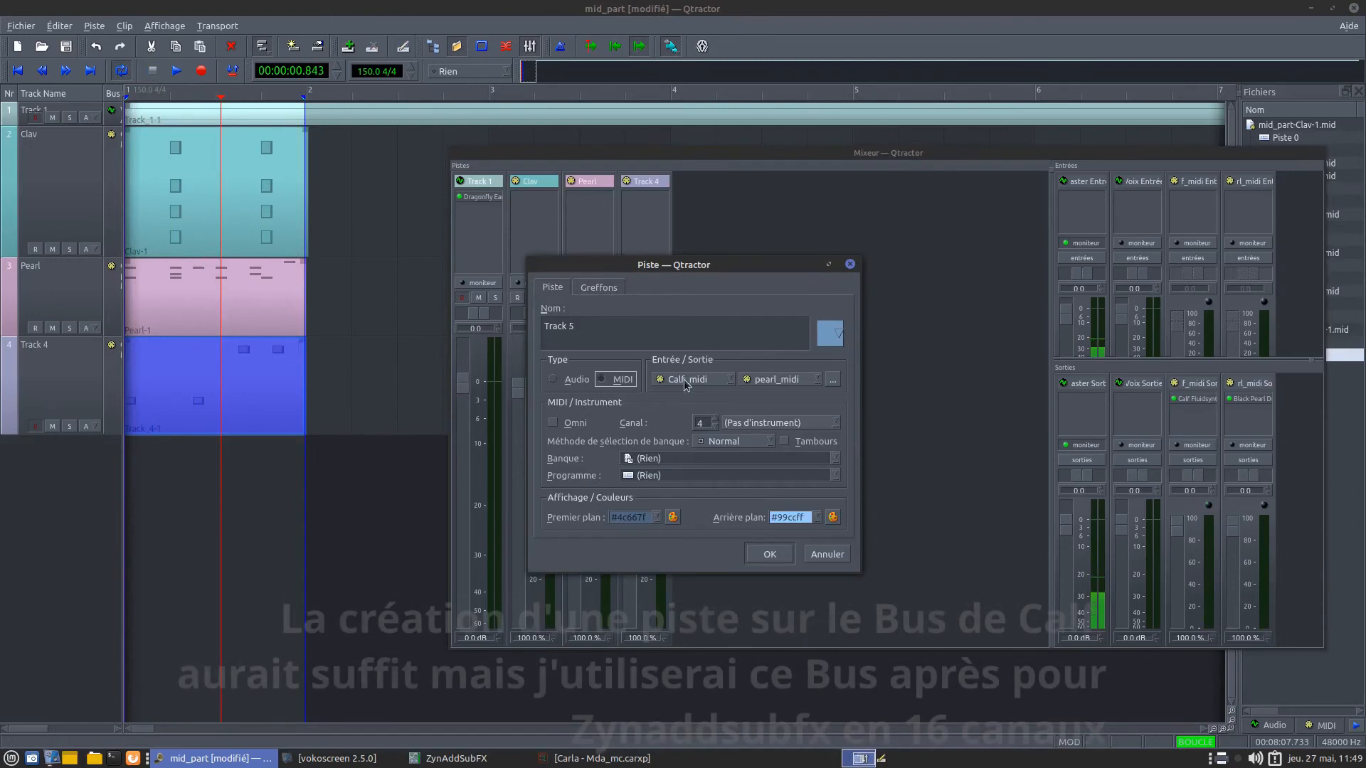
click(779, 379)
click(775, 381)
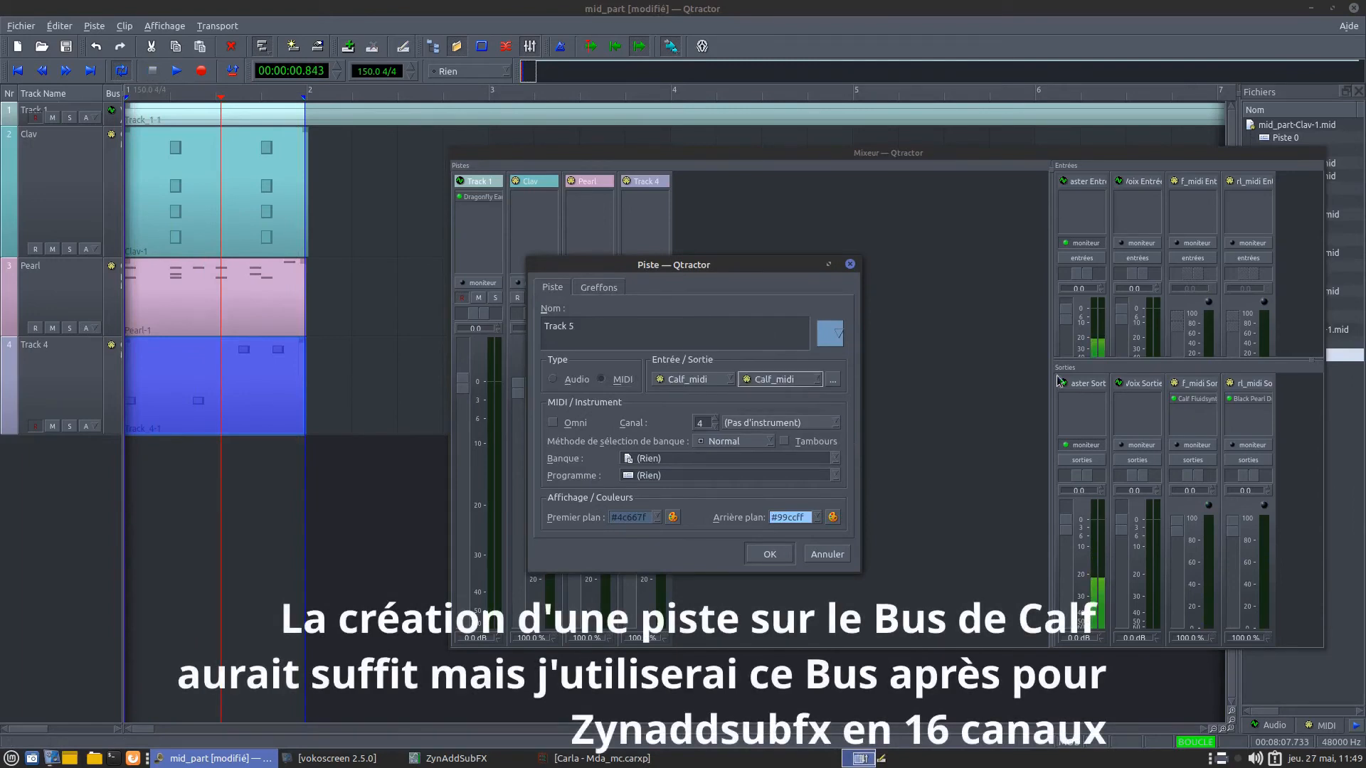
Step: Create a duplex MIDI bus named String and confirm the new Track 5
click(833, 379)
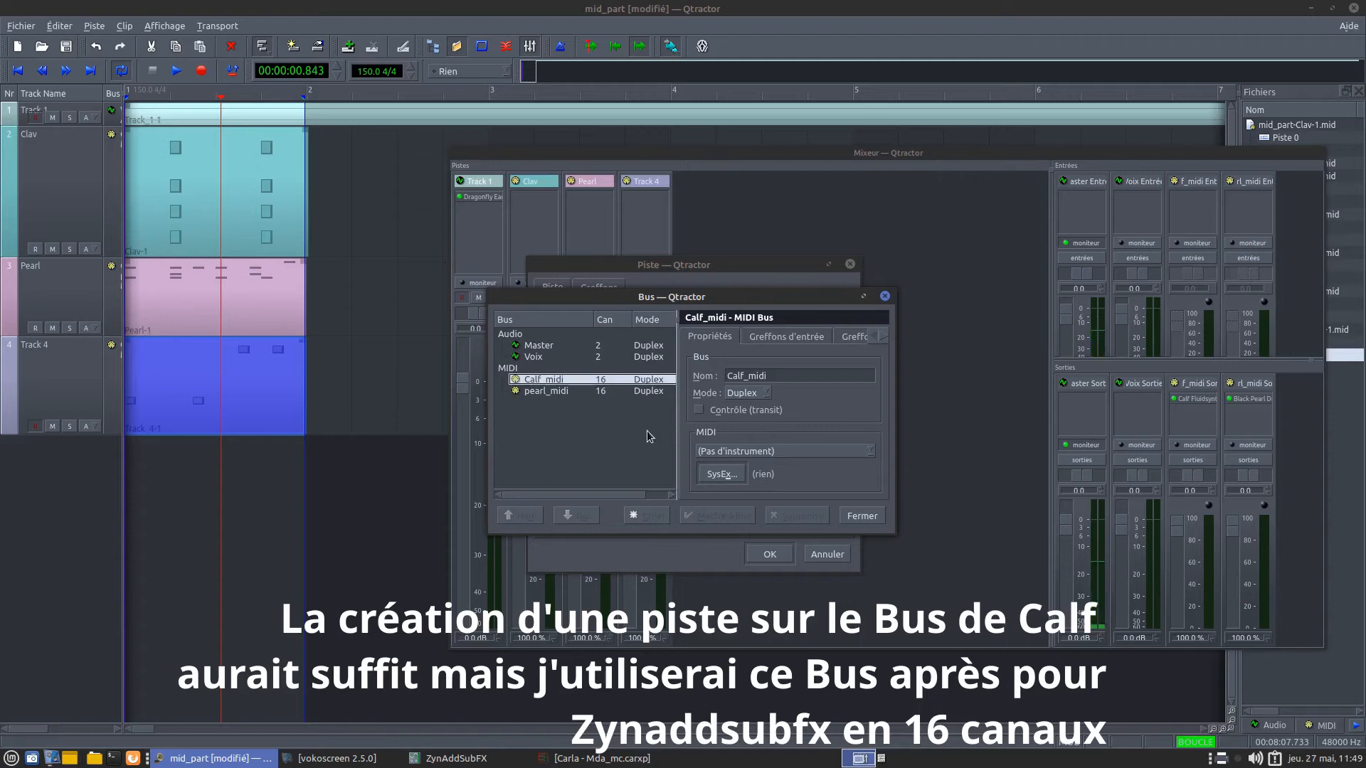
drag(798, 379, 729, 377)
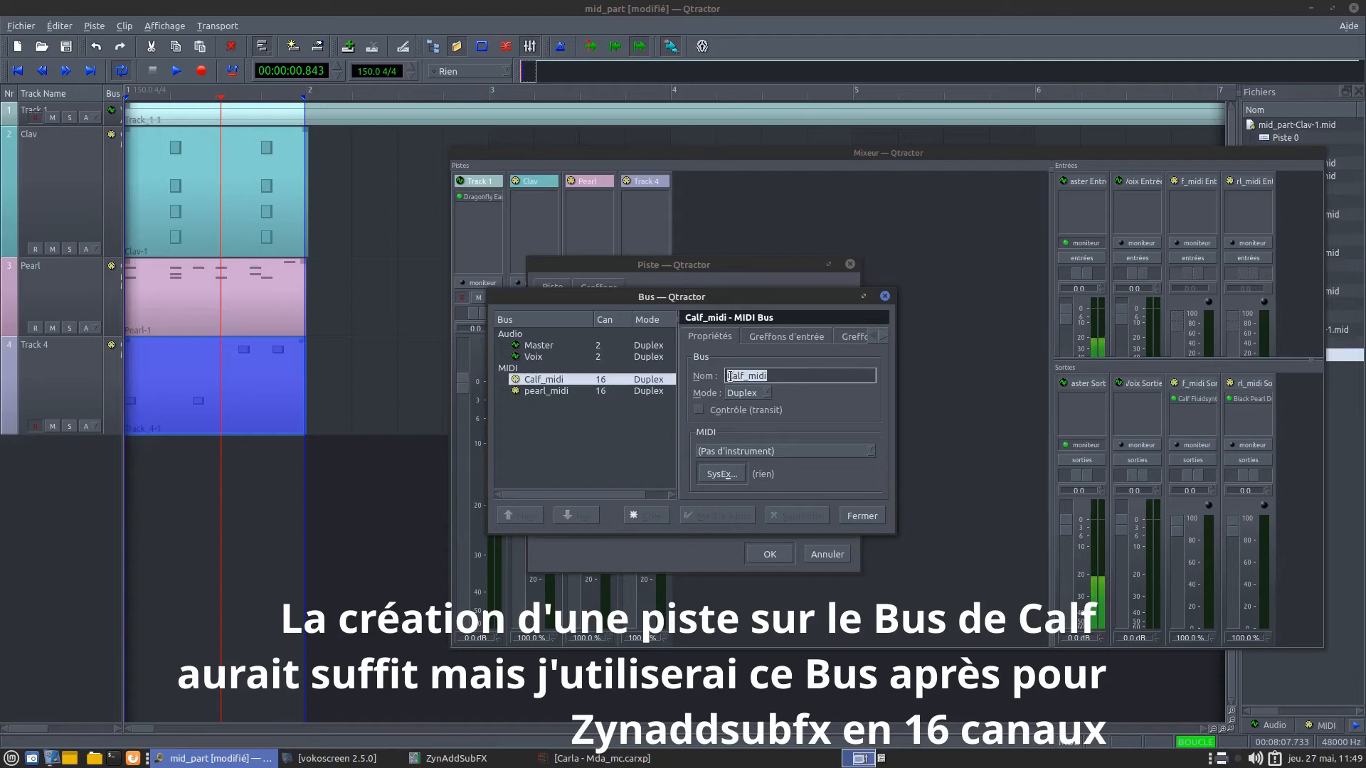
key(BackSpace)
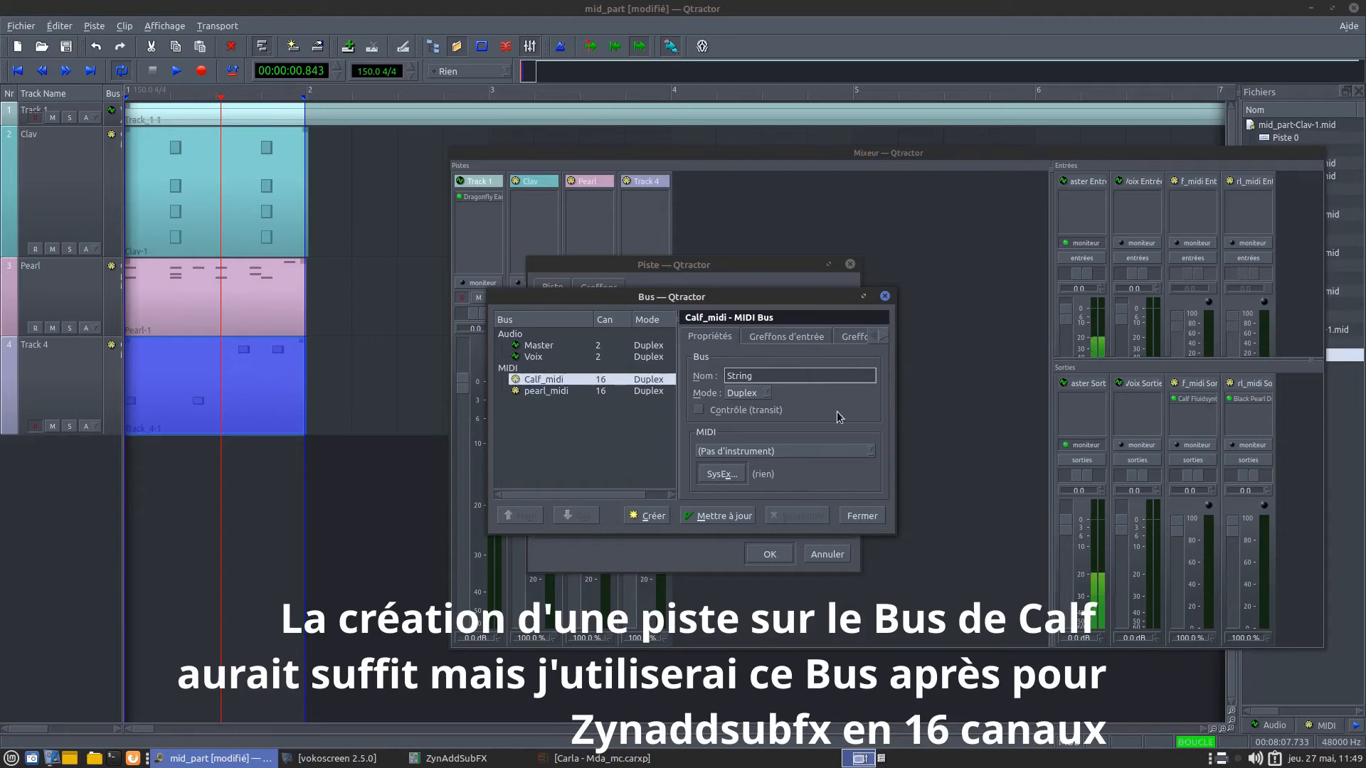
click(648, 515)
click(859, 518)
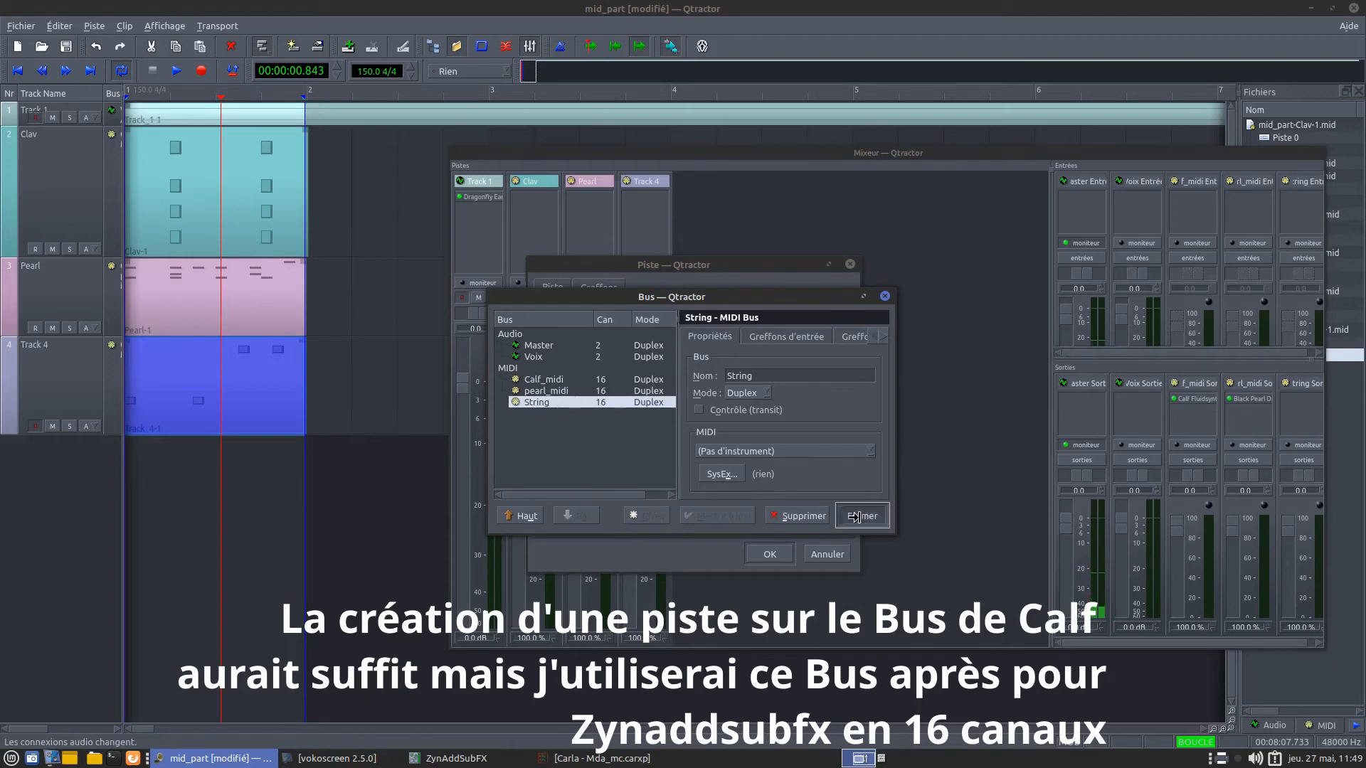
click(774, 556)
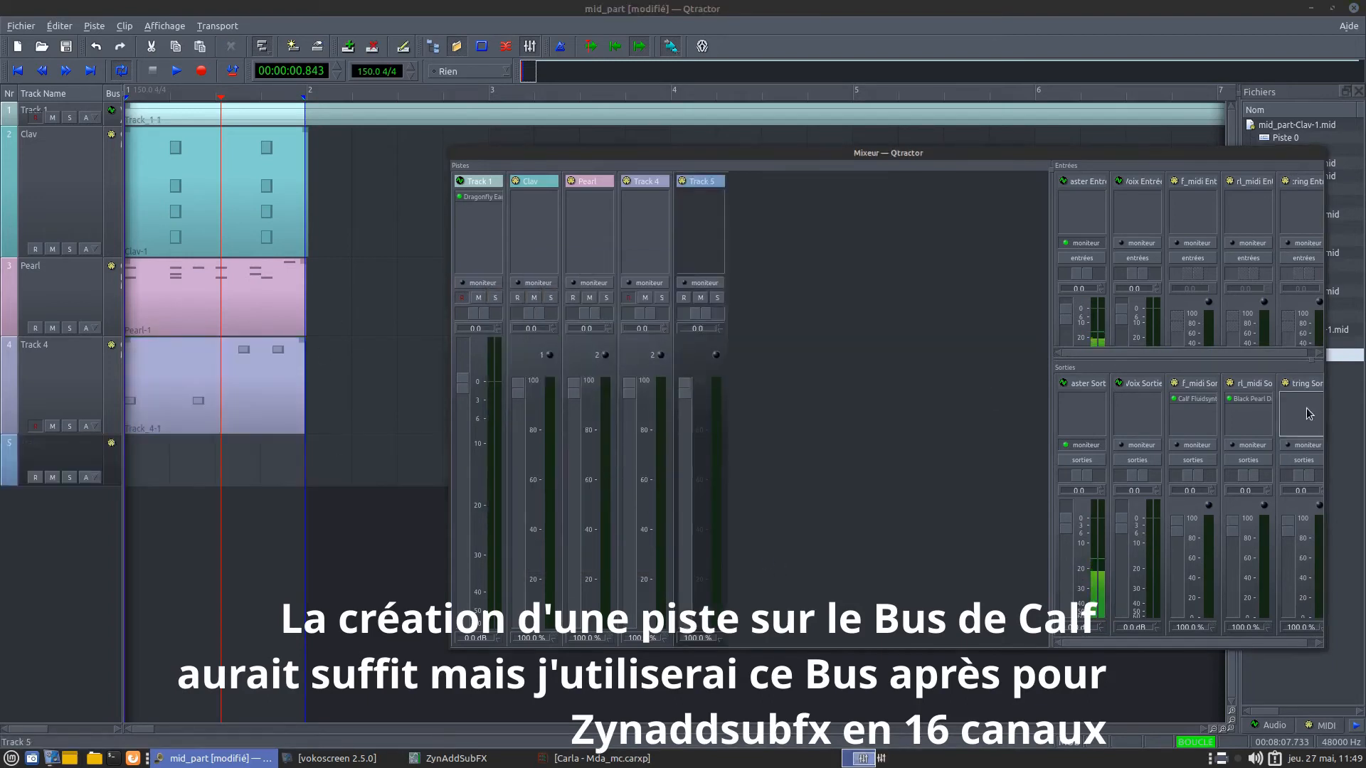
Step: Examine the input and output buses available to Track 5 in its track properties, leaving the settings as they are
drag(1211, 155, 1127, 127)
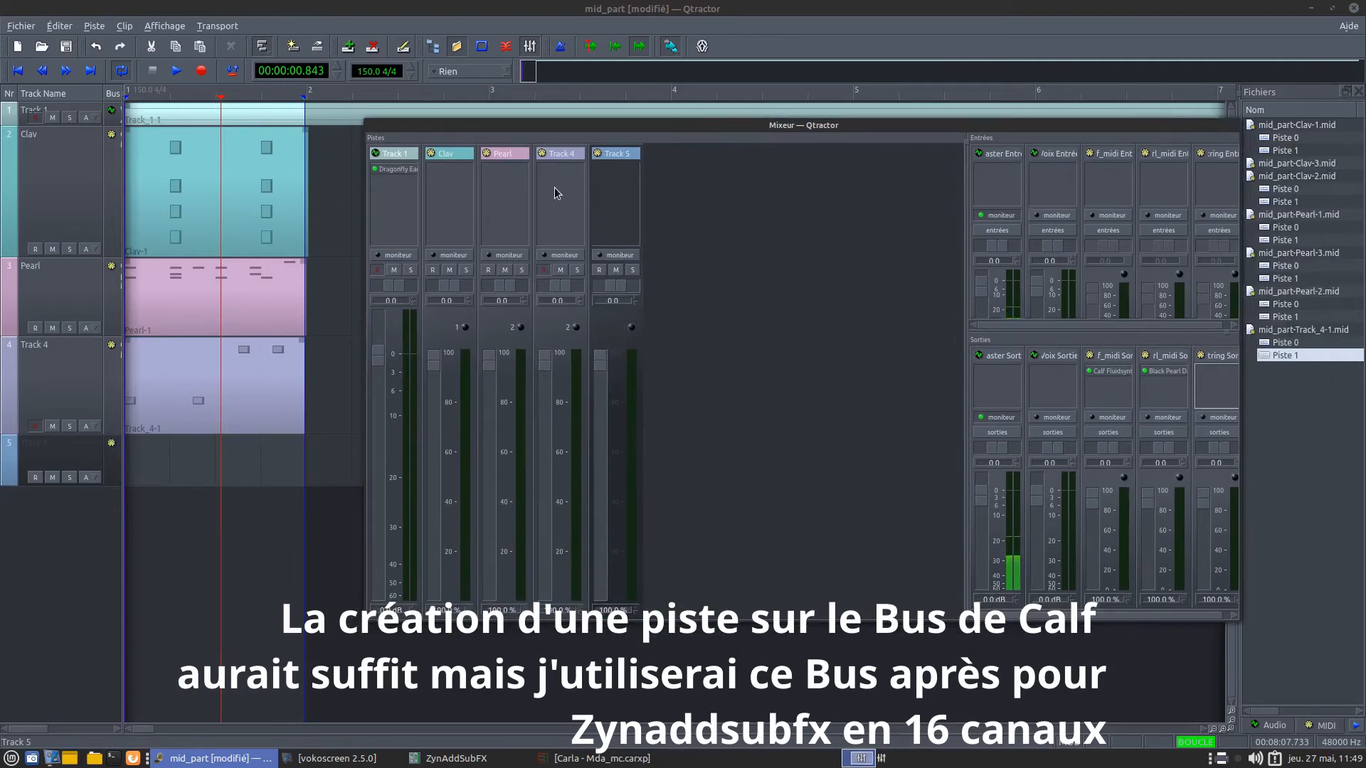
double_click(609, 154)
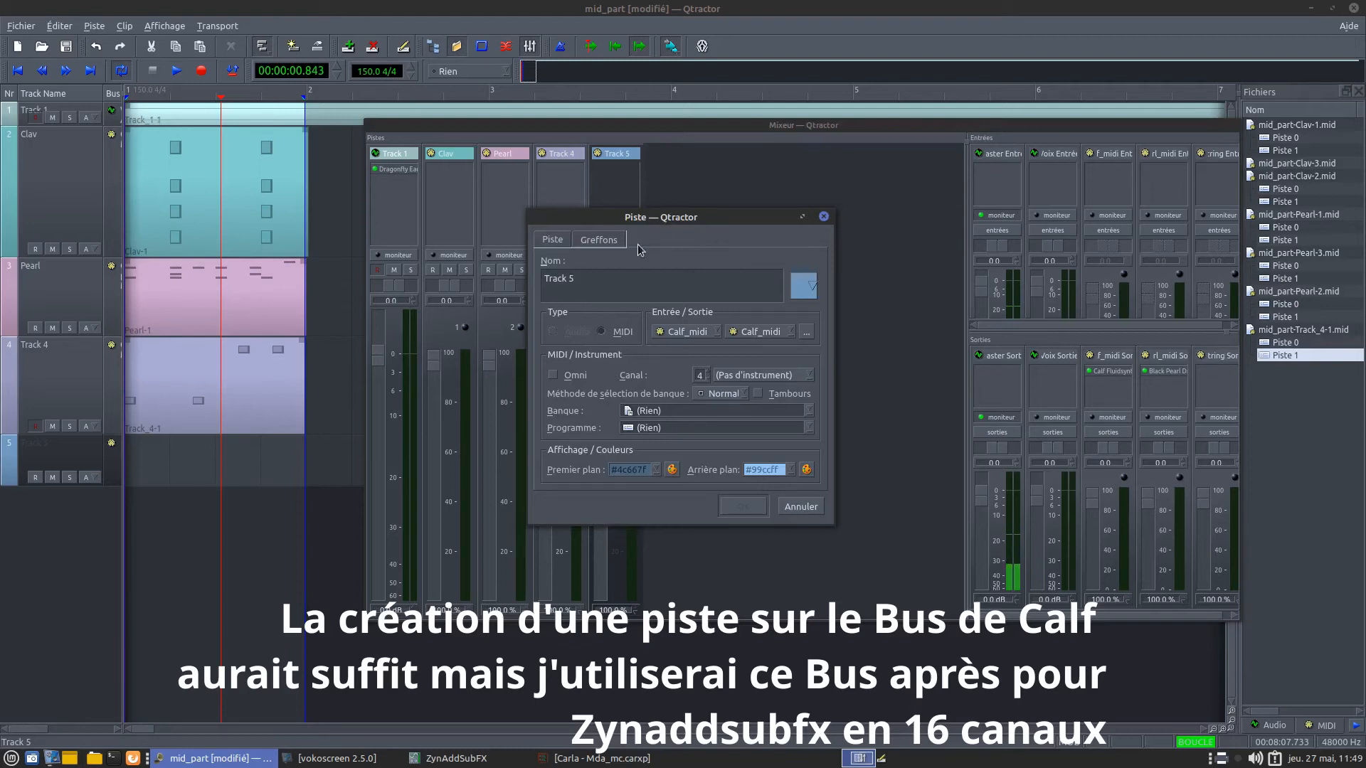
drag(688, 229, 813, 179)
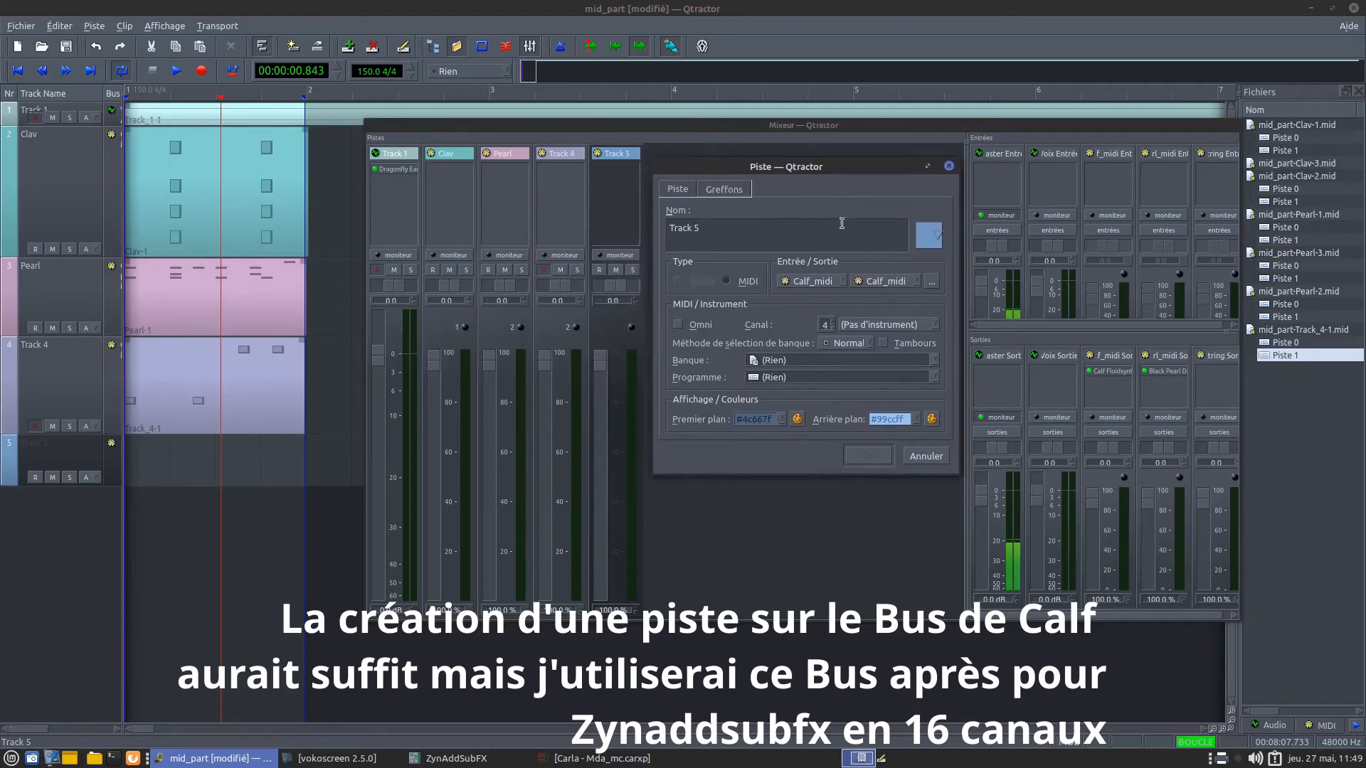
click(916, 281)
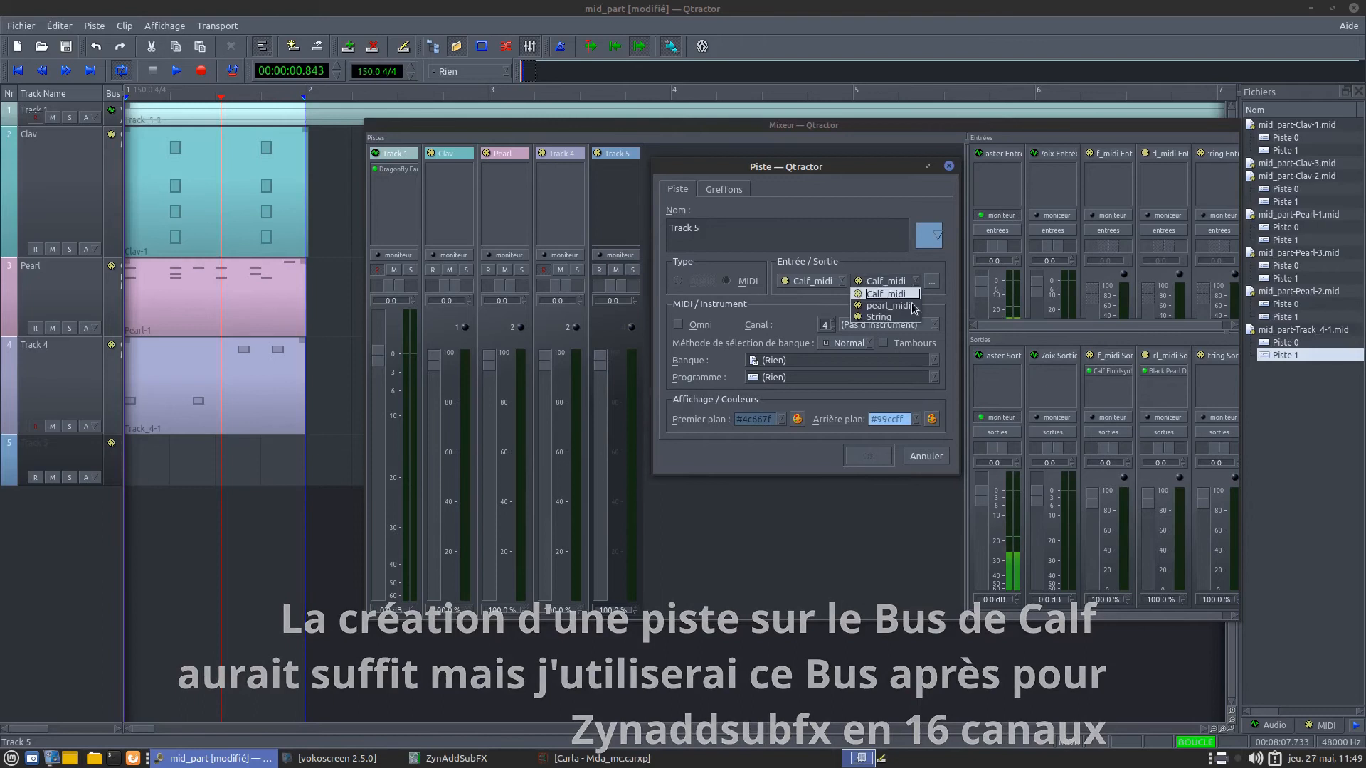
click(848, 208)
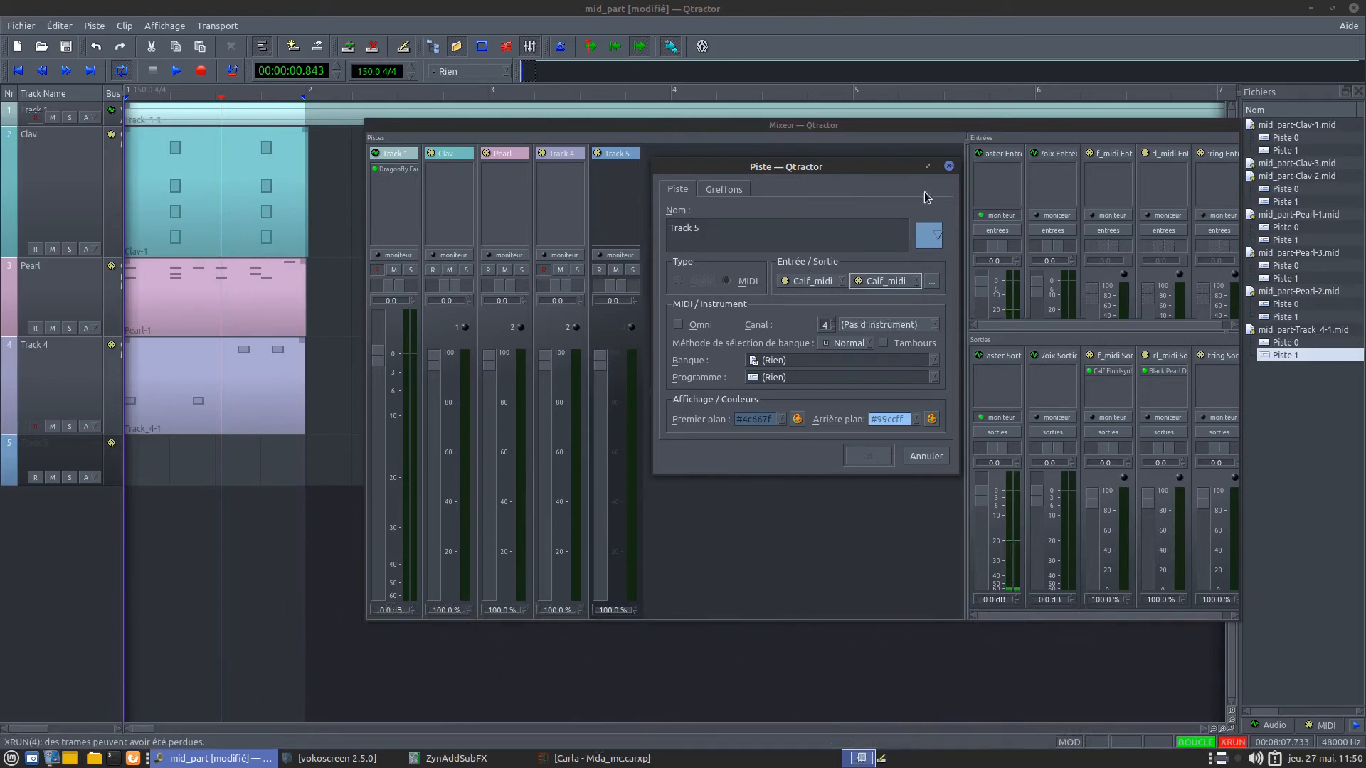
click(840, 282)
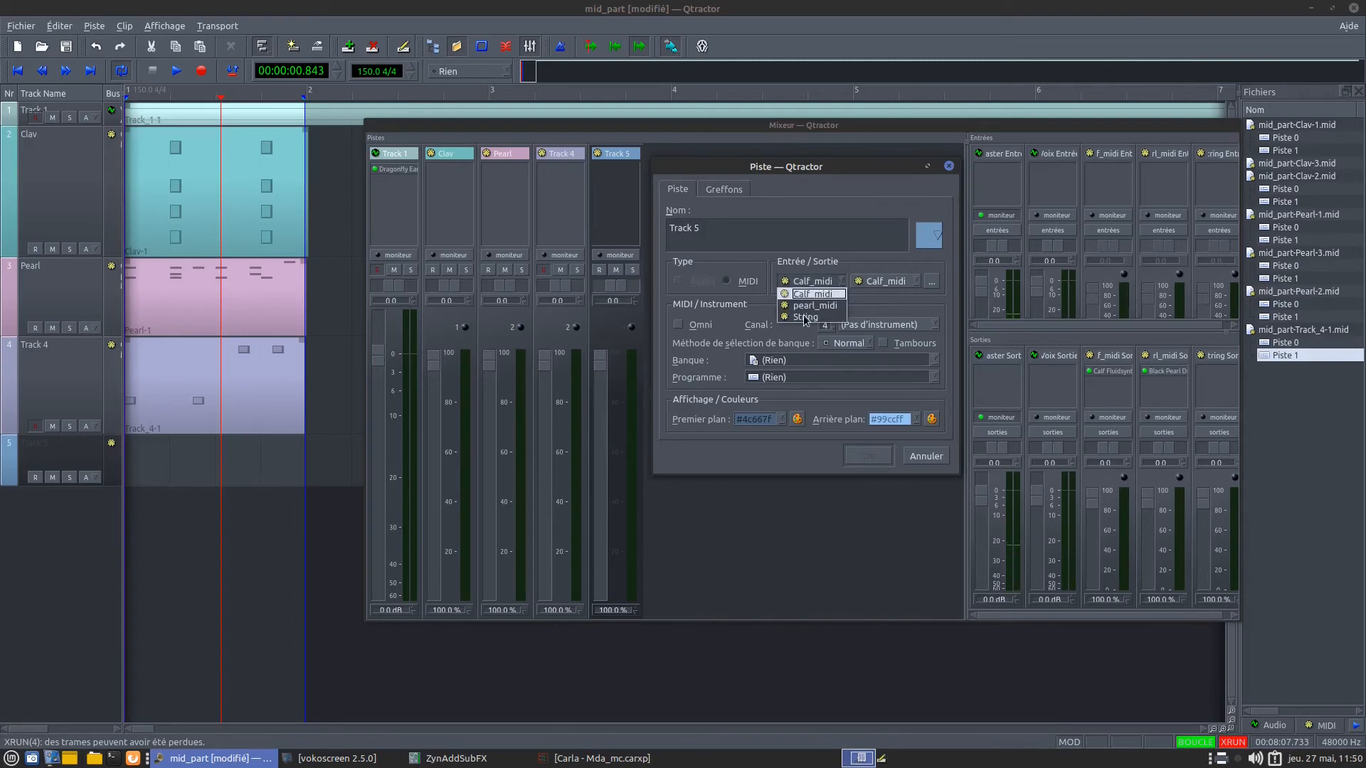
click(909, 468)
click(925, 457)
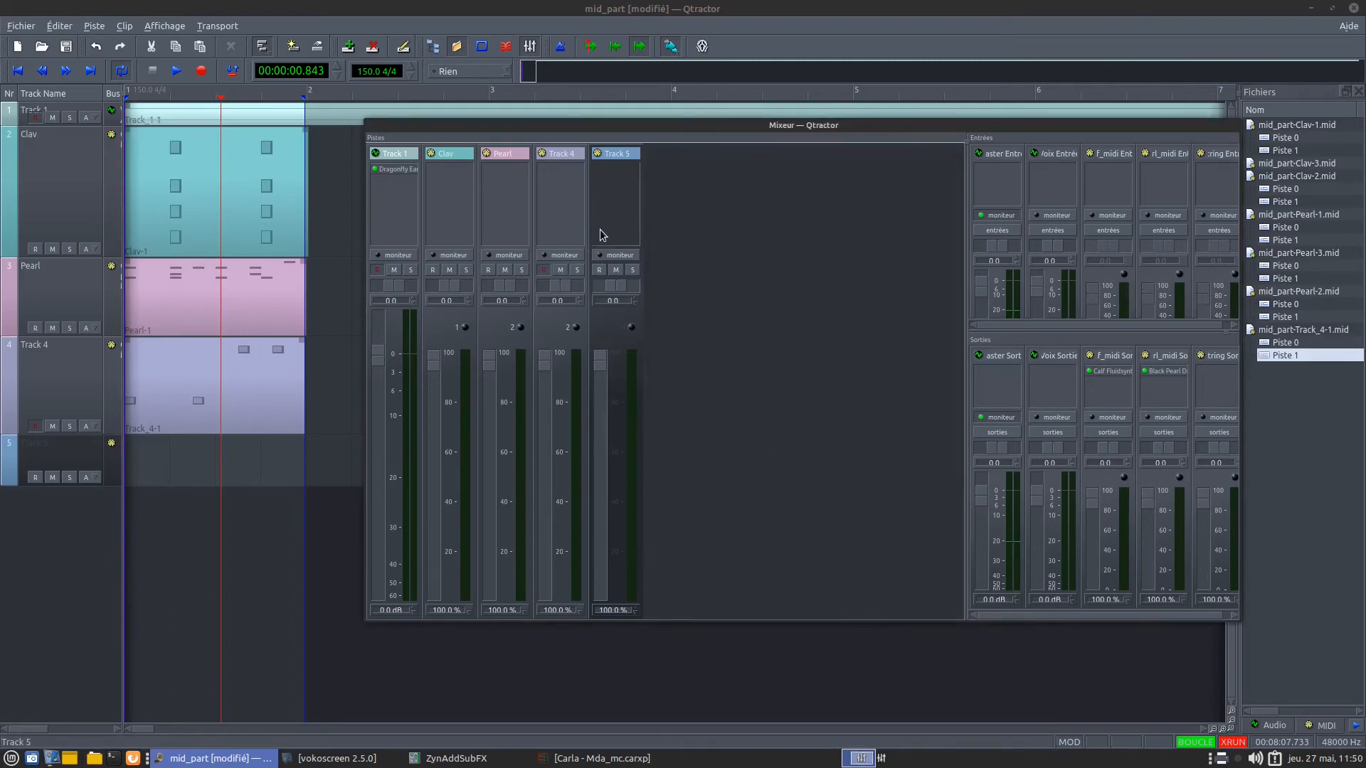
double_click(616, 155)
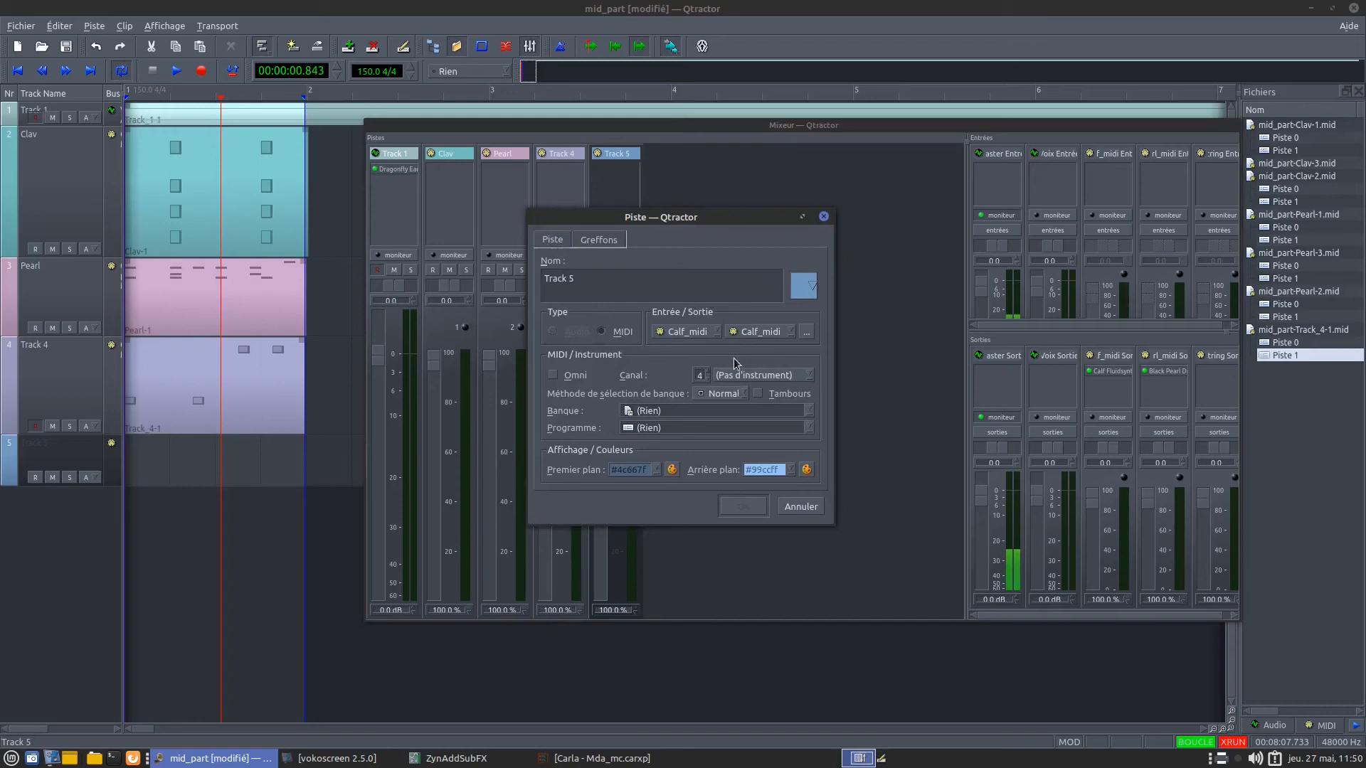
click(824, 216)
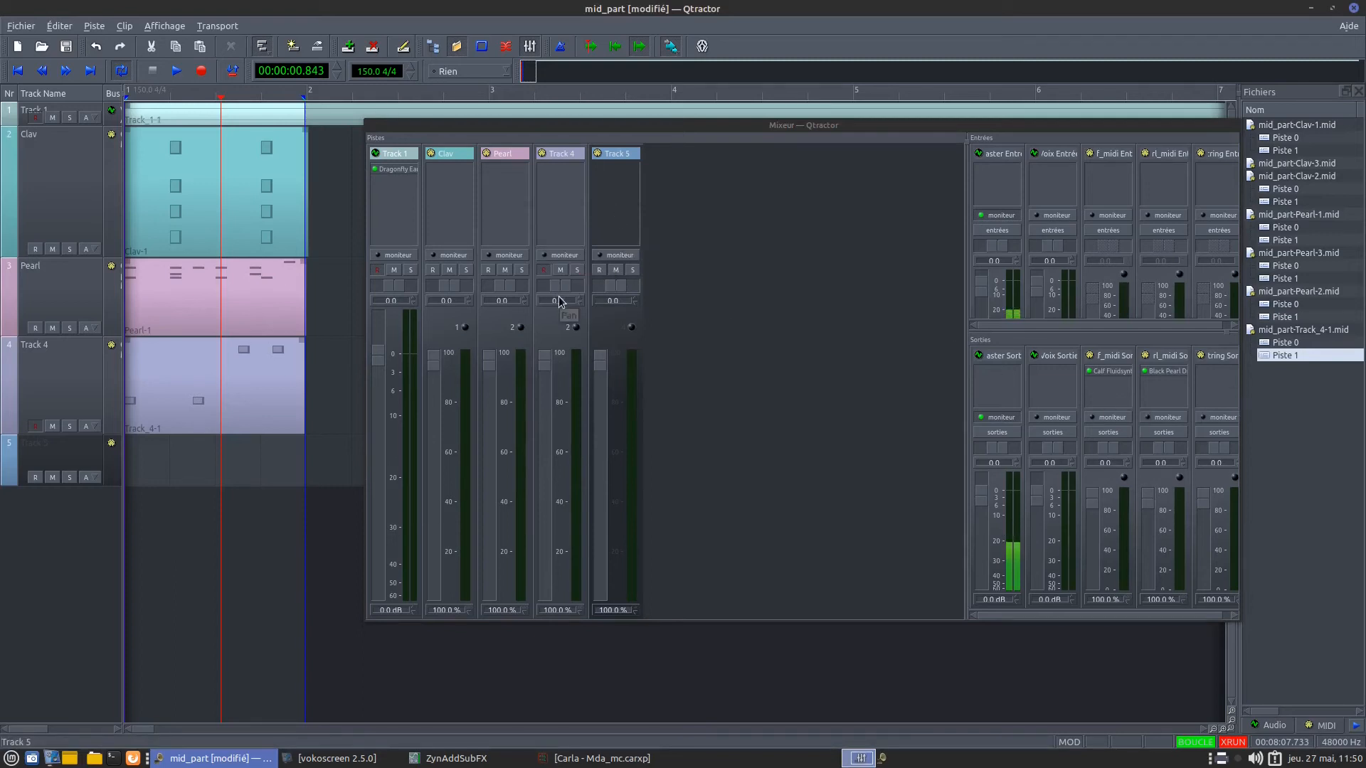
Step: Make Track 5's row taller and assign the track instrument FluidR3_GM, bank FluidR3_GM Banque 0 and program Slow Strings
click(619, 183)
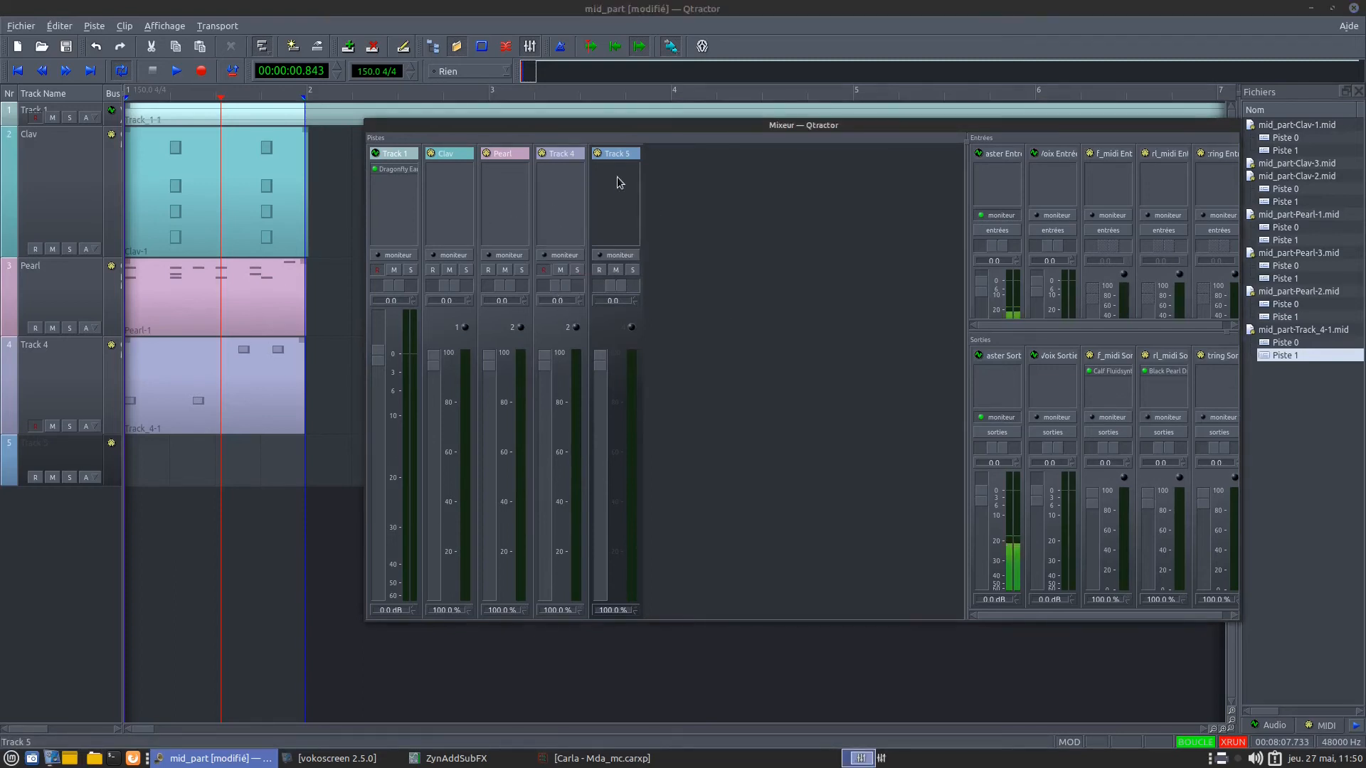
drag(11, 482, 5, 520)
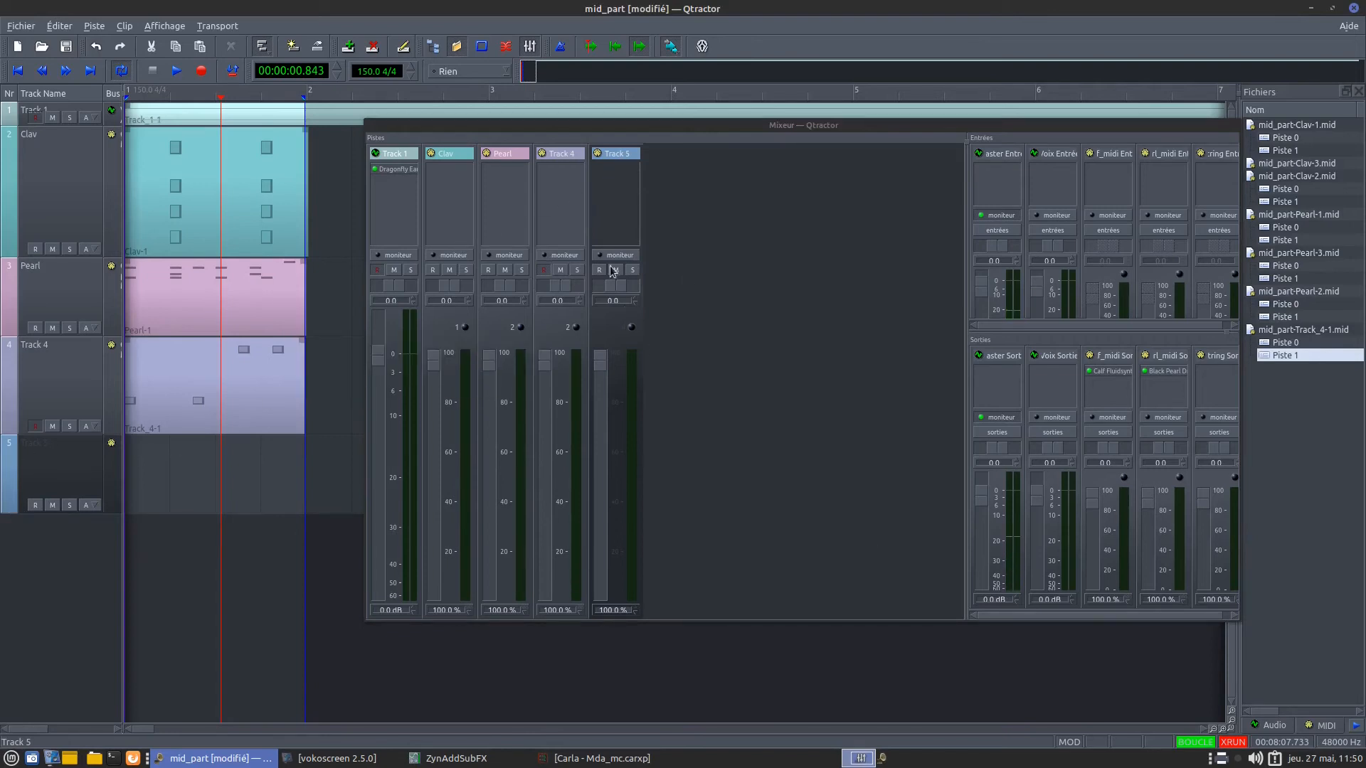
double_click(613, 154)
click(776, 375)
click(753, 412)
click(810, 414)
click(742, 440)
click(808, 428)
scroll(699, 523, down, 10)
scroll(700, 525, down, 5)
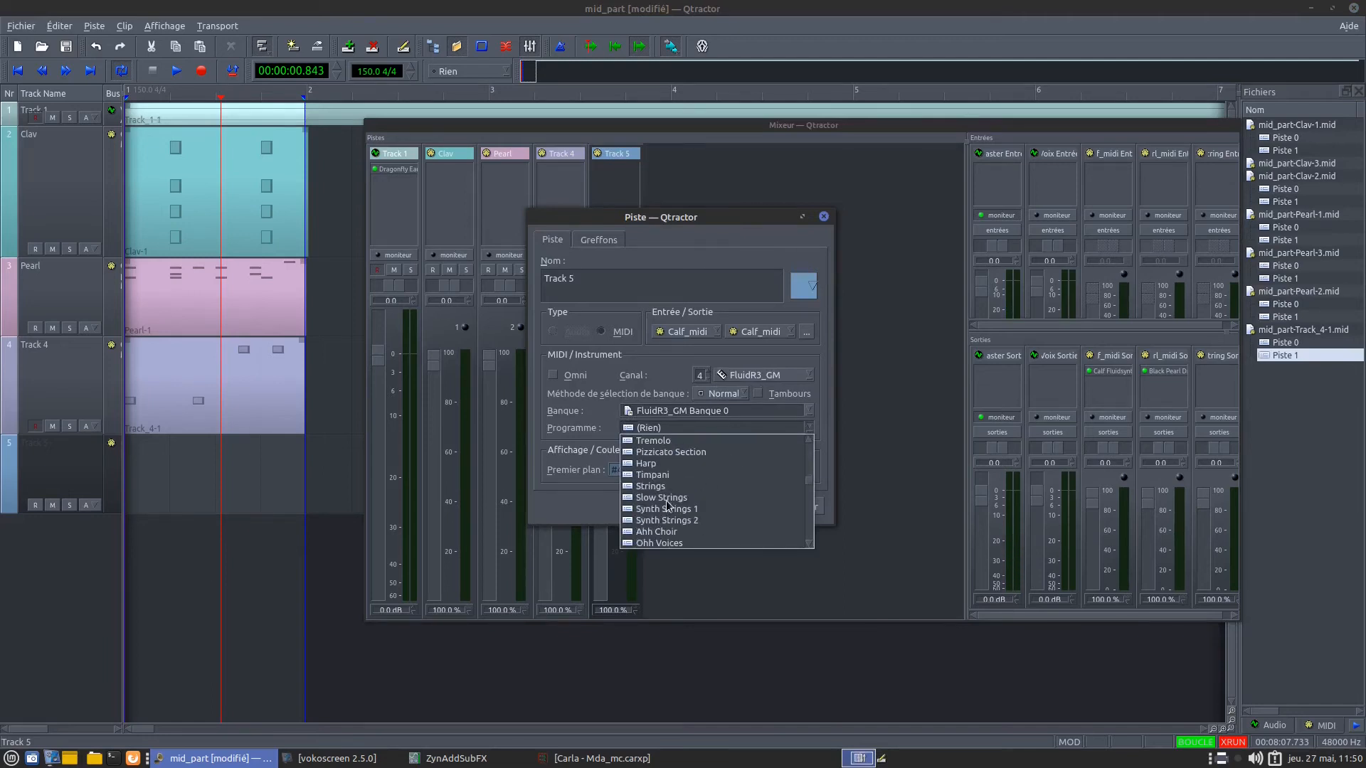
click(666, 500)
click(742, 506)
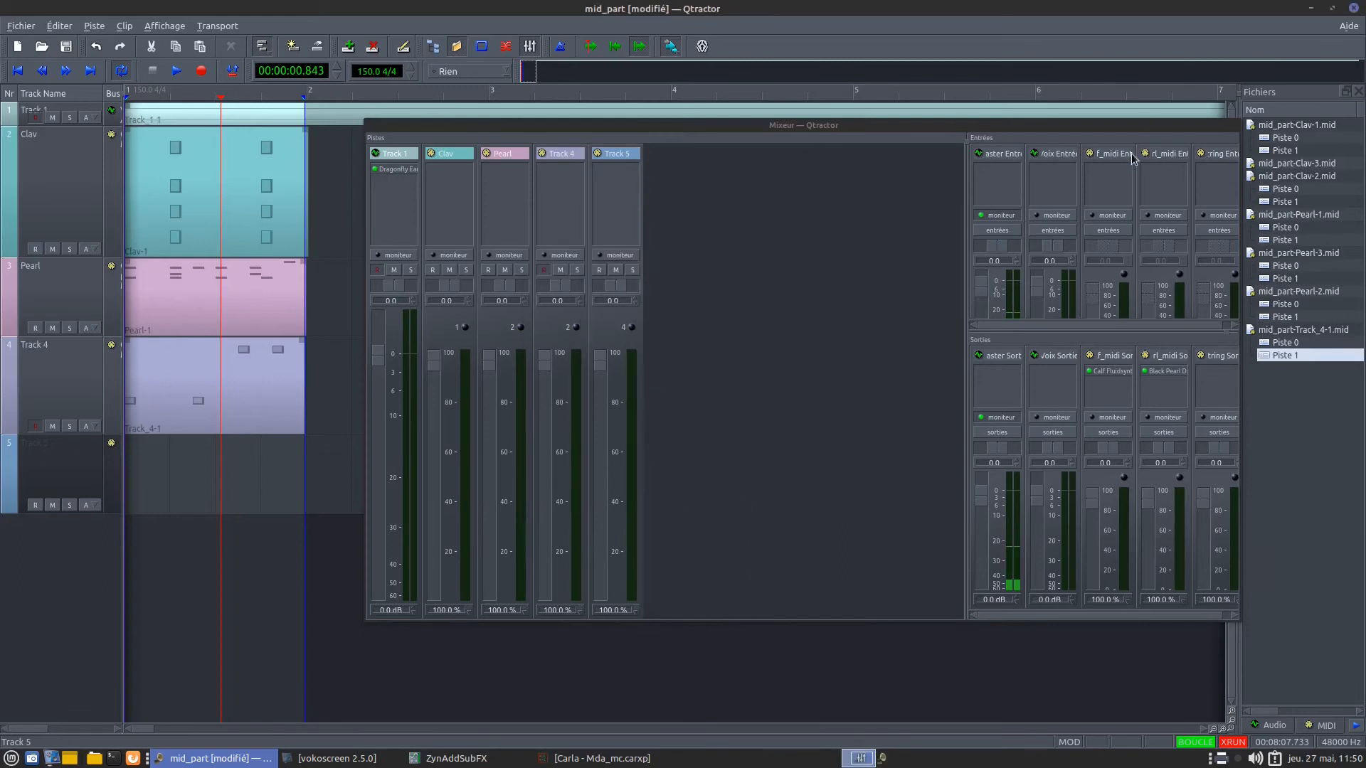
Step: Return the playhead to the start, disarm Track 4 and record an empty MIDI clip on the armed Track 5
drag(1128, 127, 1315, 222)
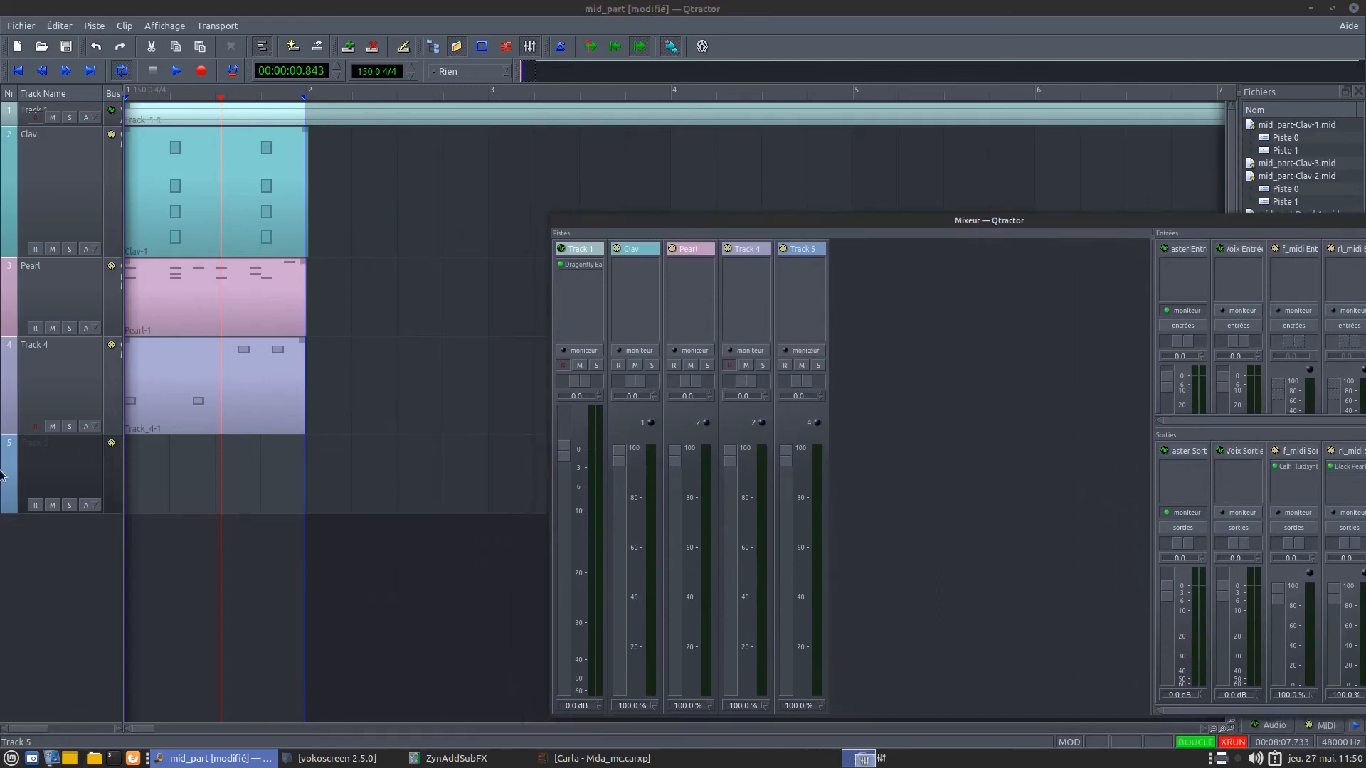
drag(222, 98, 124, 100)
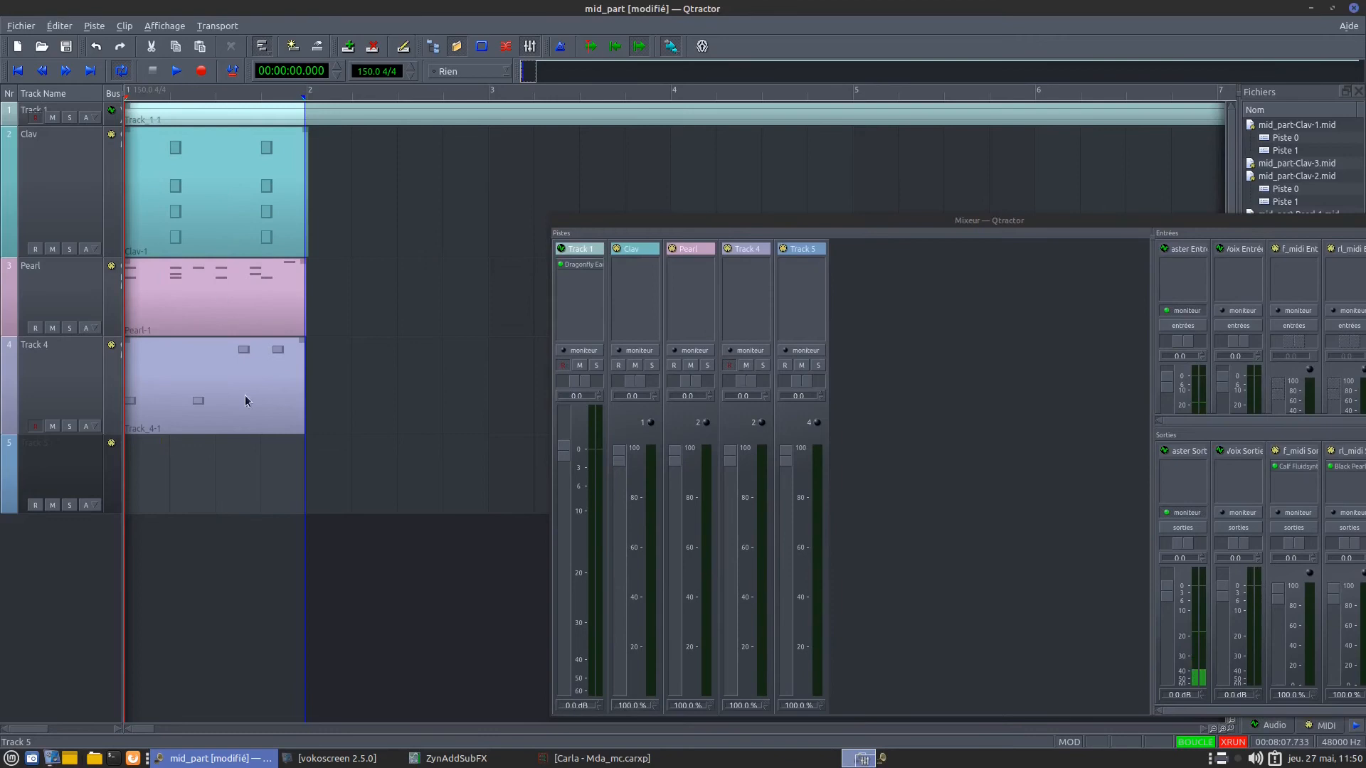
click(170, 369)
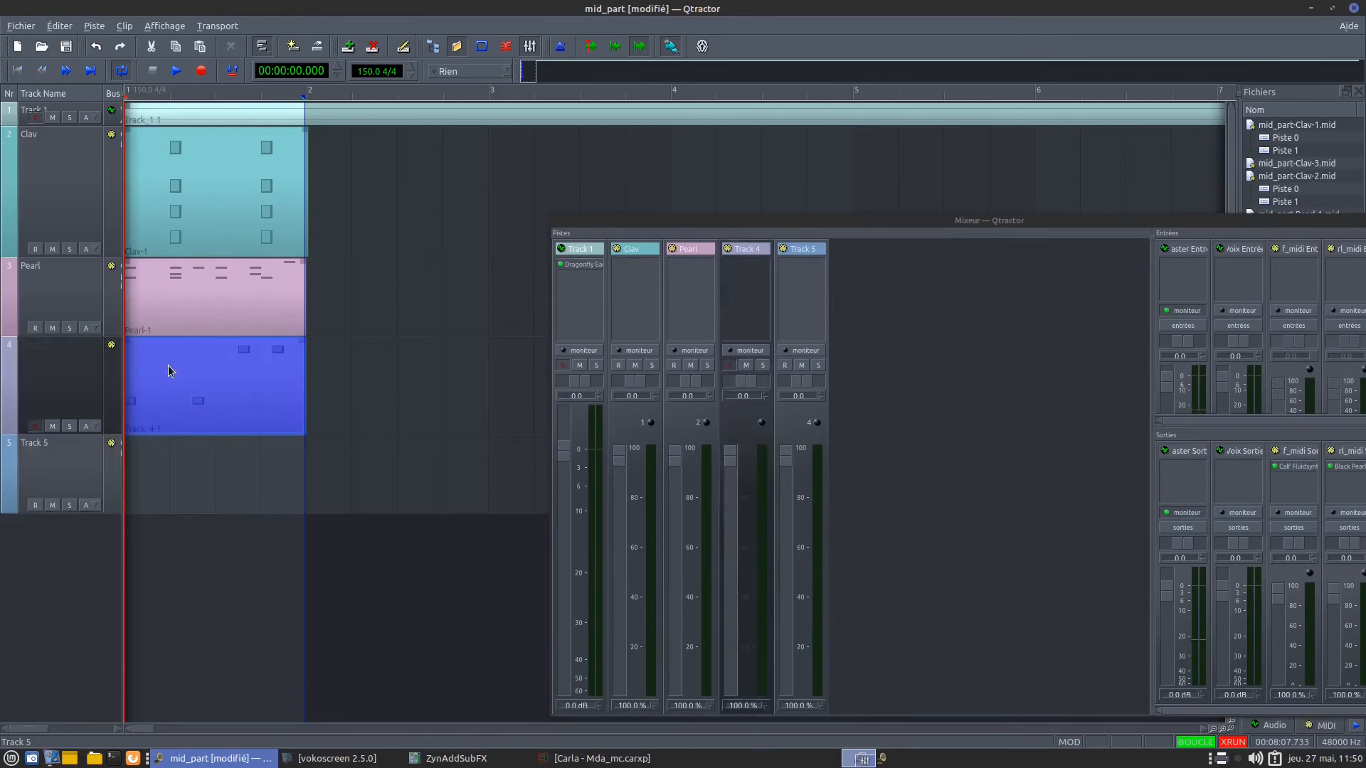
click(43, 479)
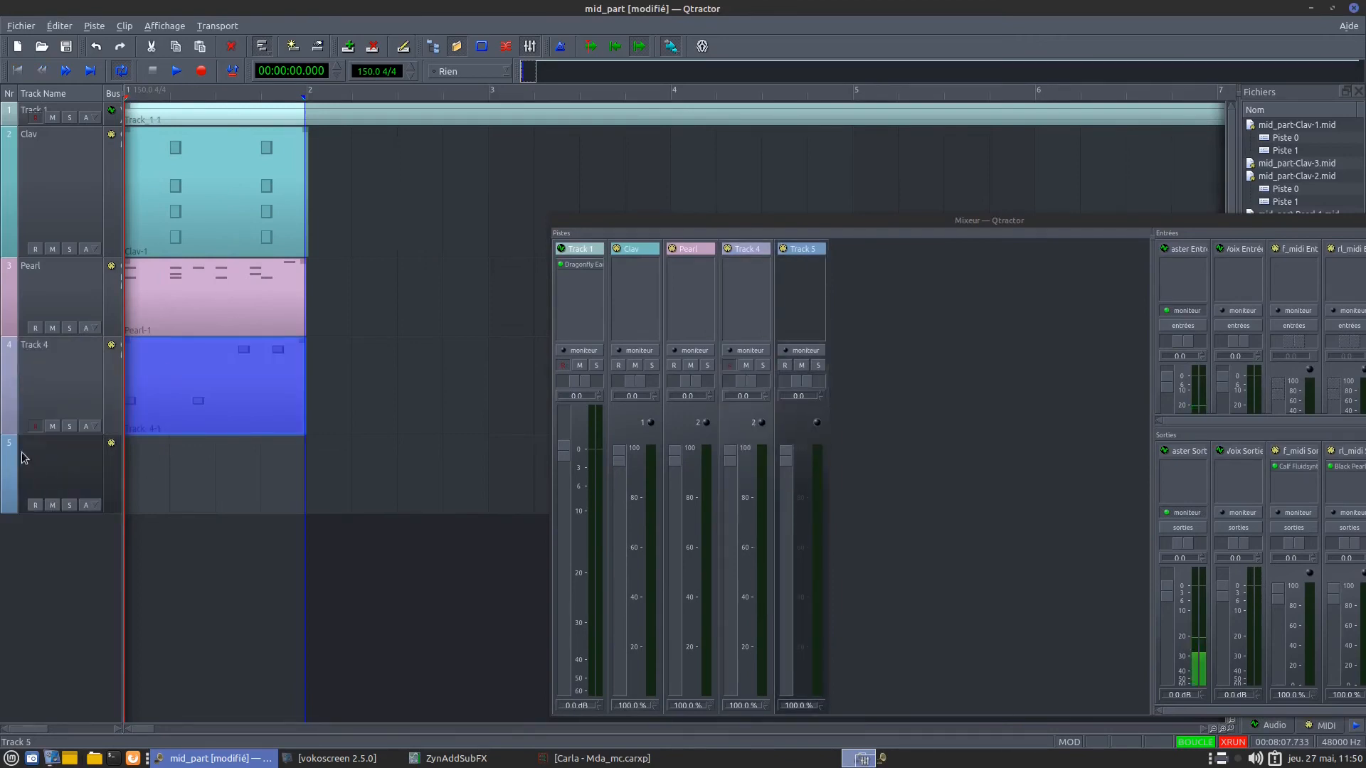
click(36, 427)
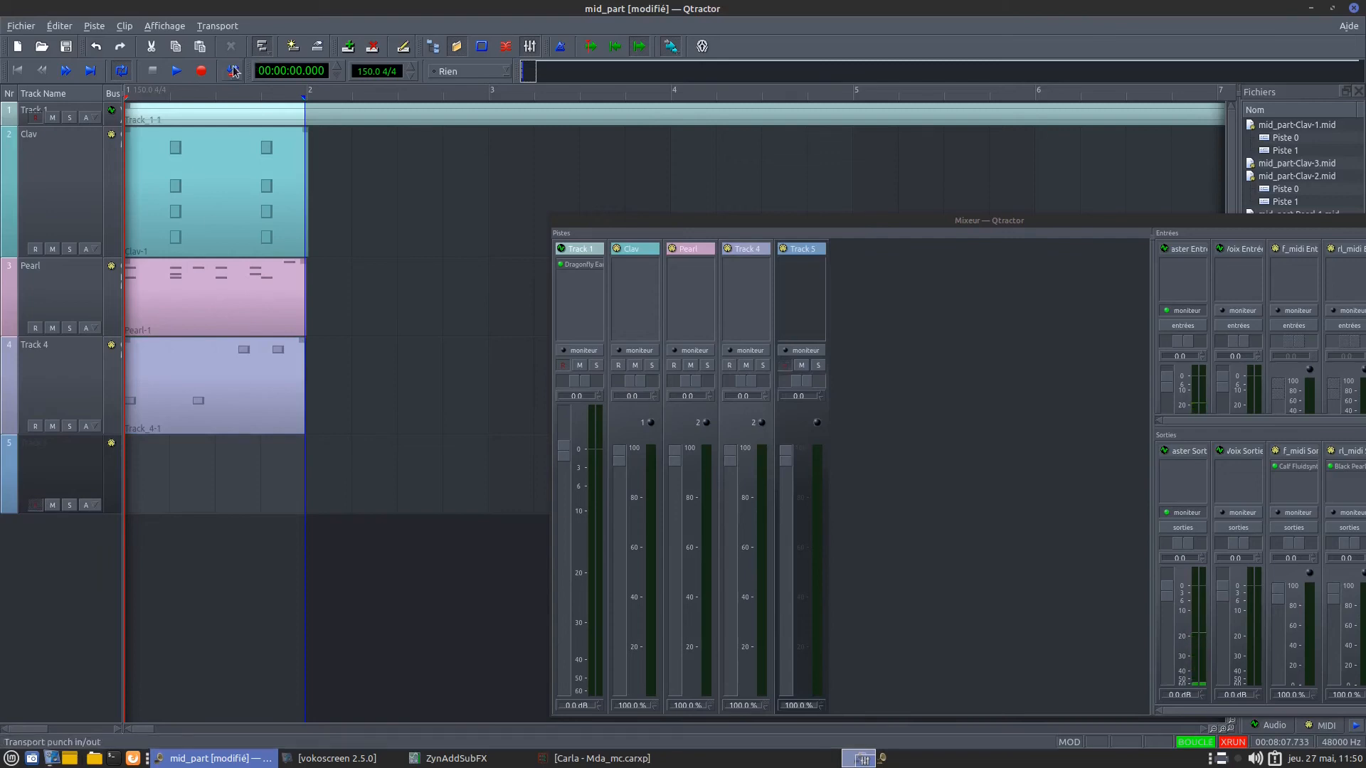
click(201, 71)
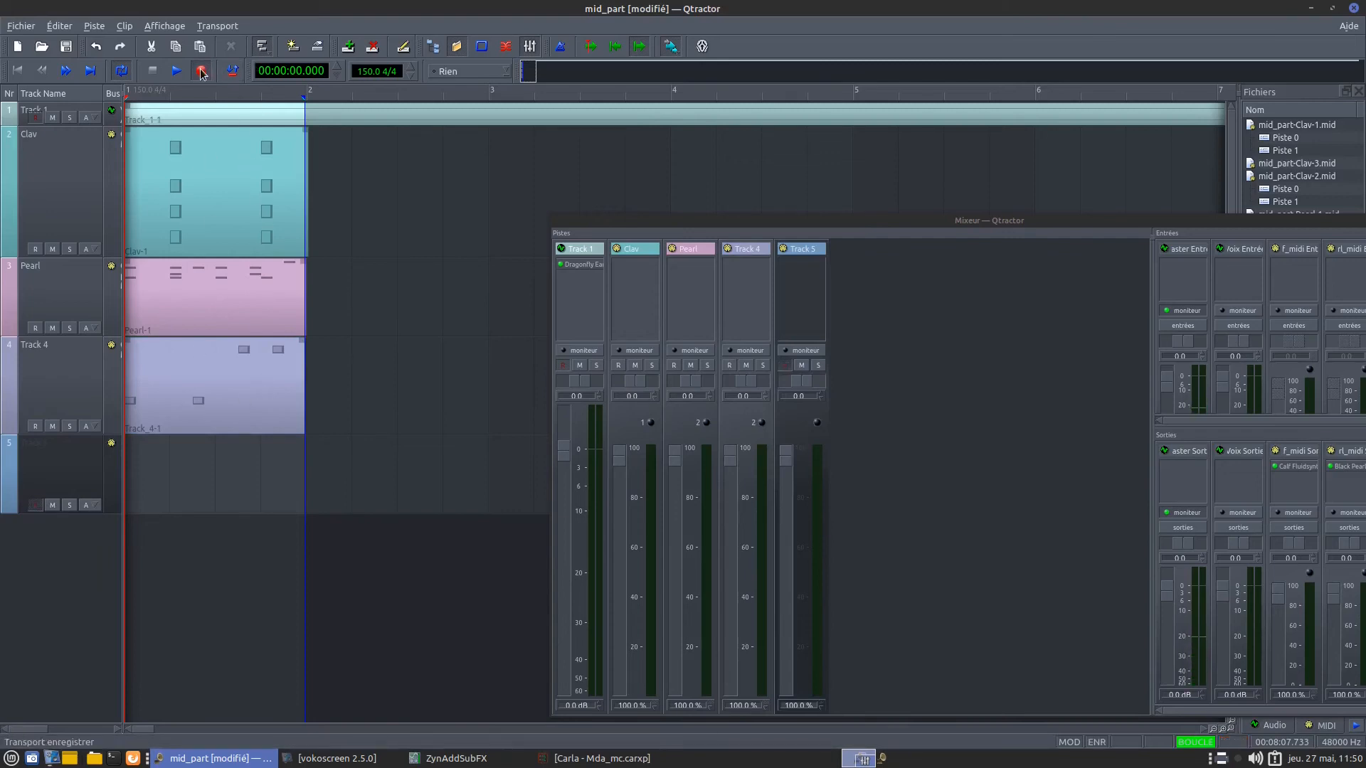
Step: Split the recorded Track 5 clip at the start of bar 2
right_click(340, 466)
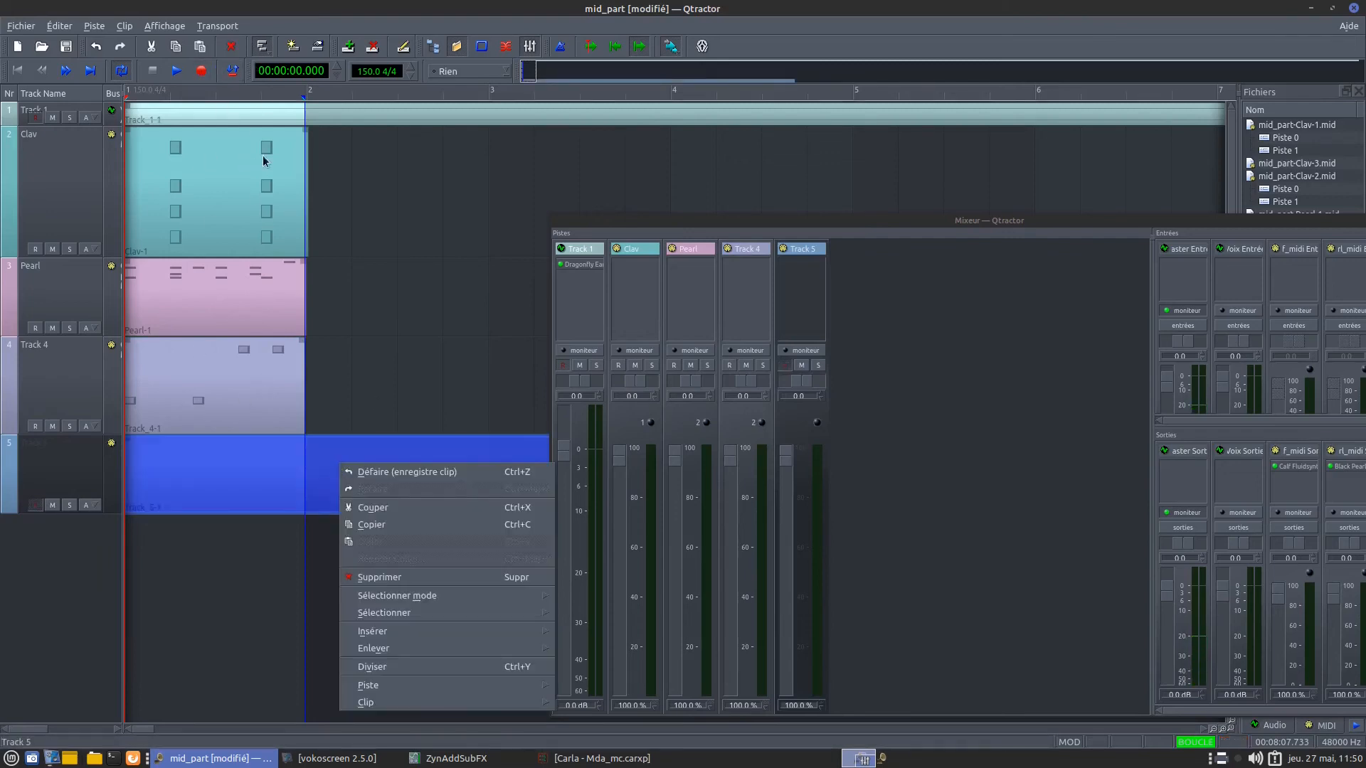
click(128, 100)
drag(127, 97, 306, 98)
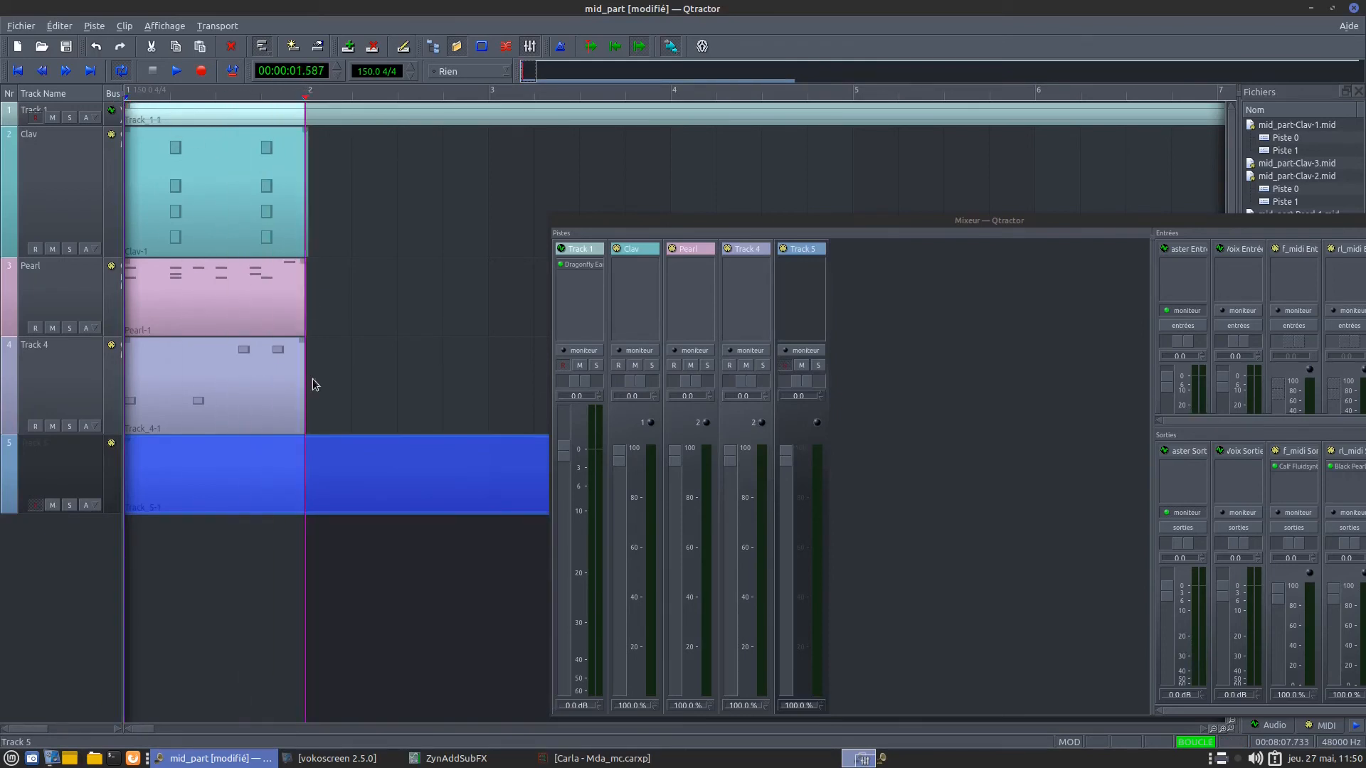
right_click(357, 468)
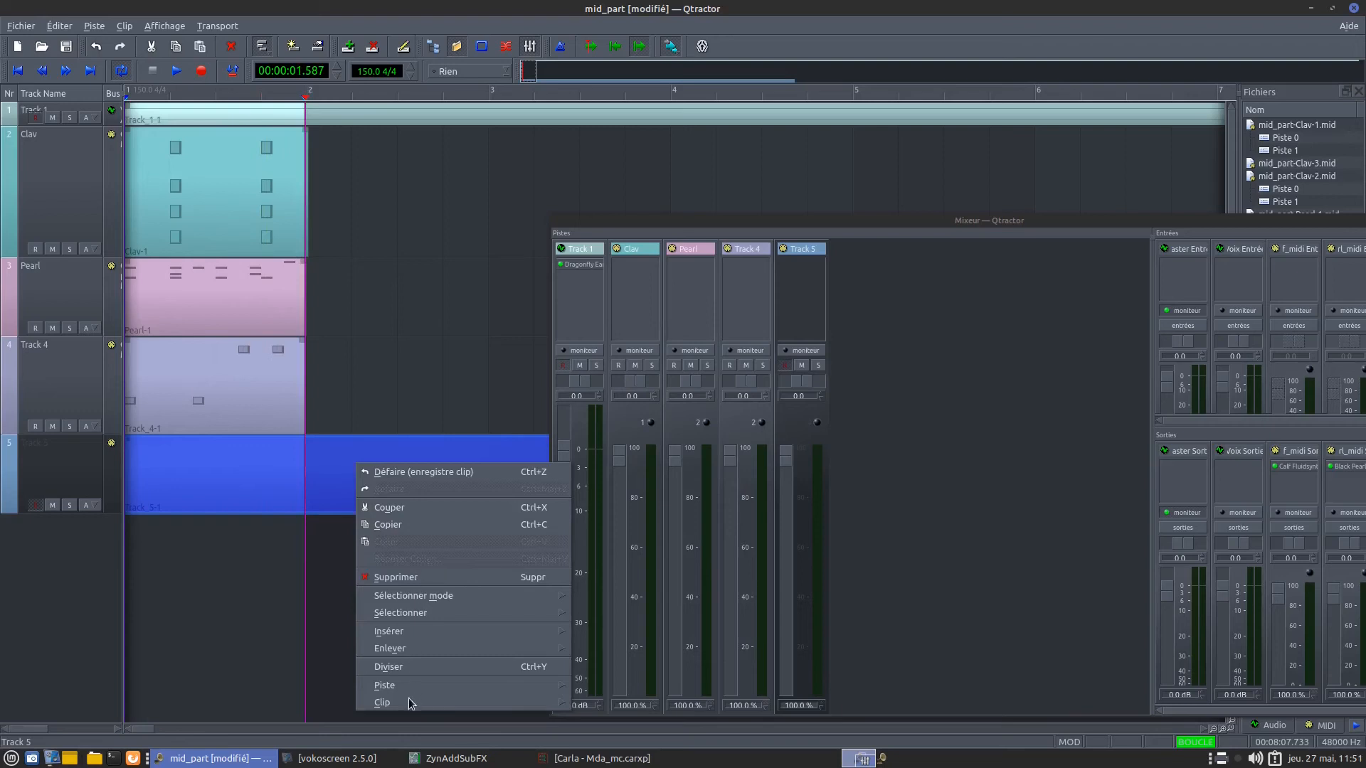
mouse_move(411, 702)
click(621, 579)
Step: Delete the part of the Track 5 clip after bar 2
right_click(357, 506)
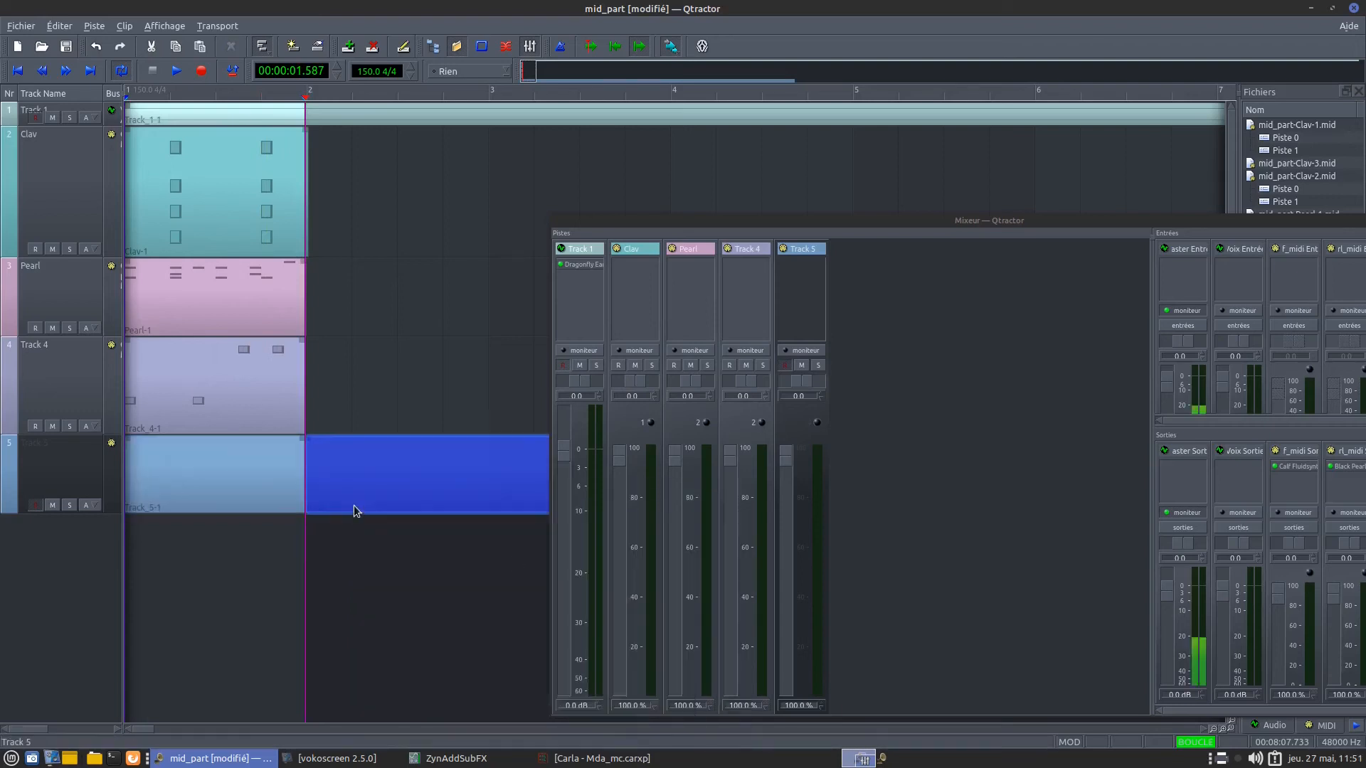
click(379, 467)
right_click(404, 477)
click(348, 467)
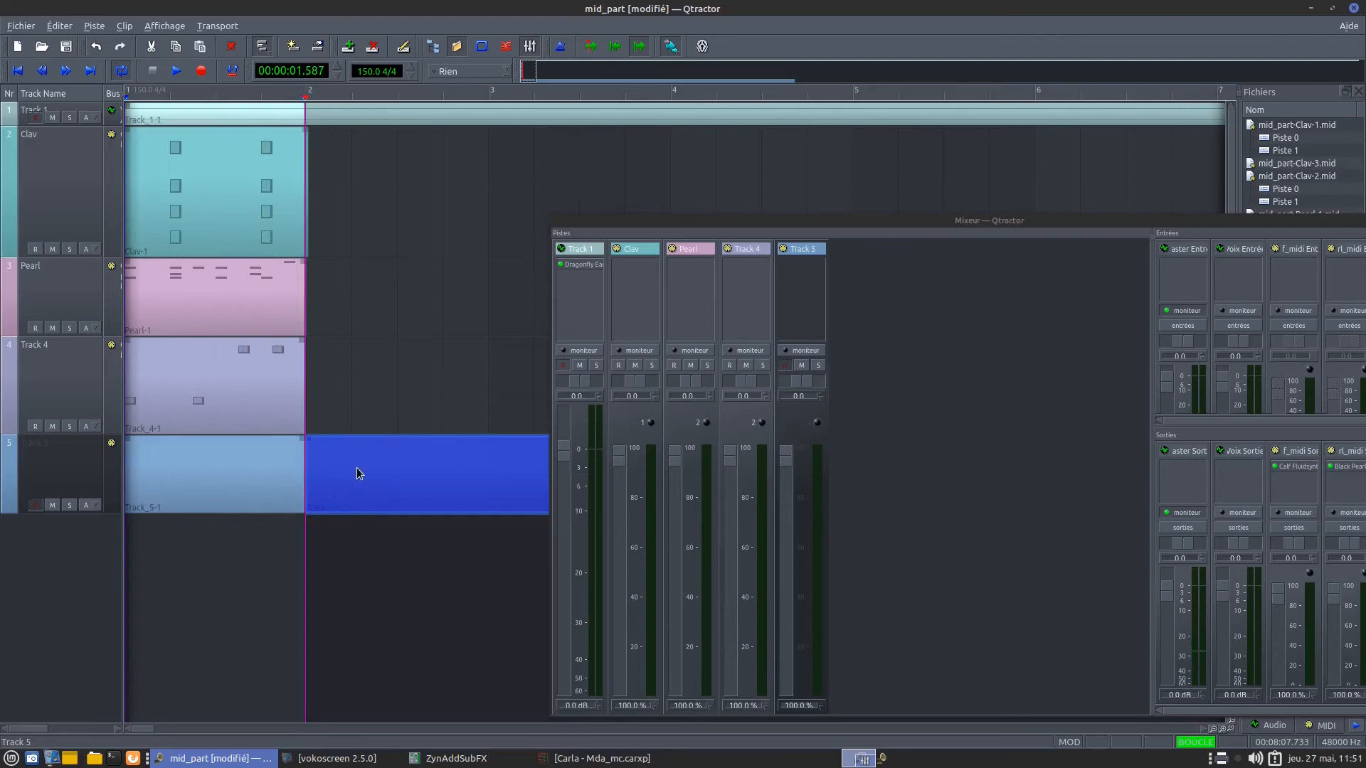
right_click(373, 469)
click(419, 594)
Step: Open the one-bar Track 5 clip in the MIDI editor and stack Sol3, La3 and a slightly higher note at 1.4.000, and close the editor
double_click(199, 479)
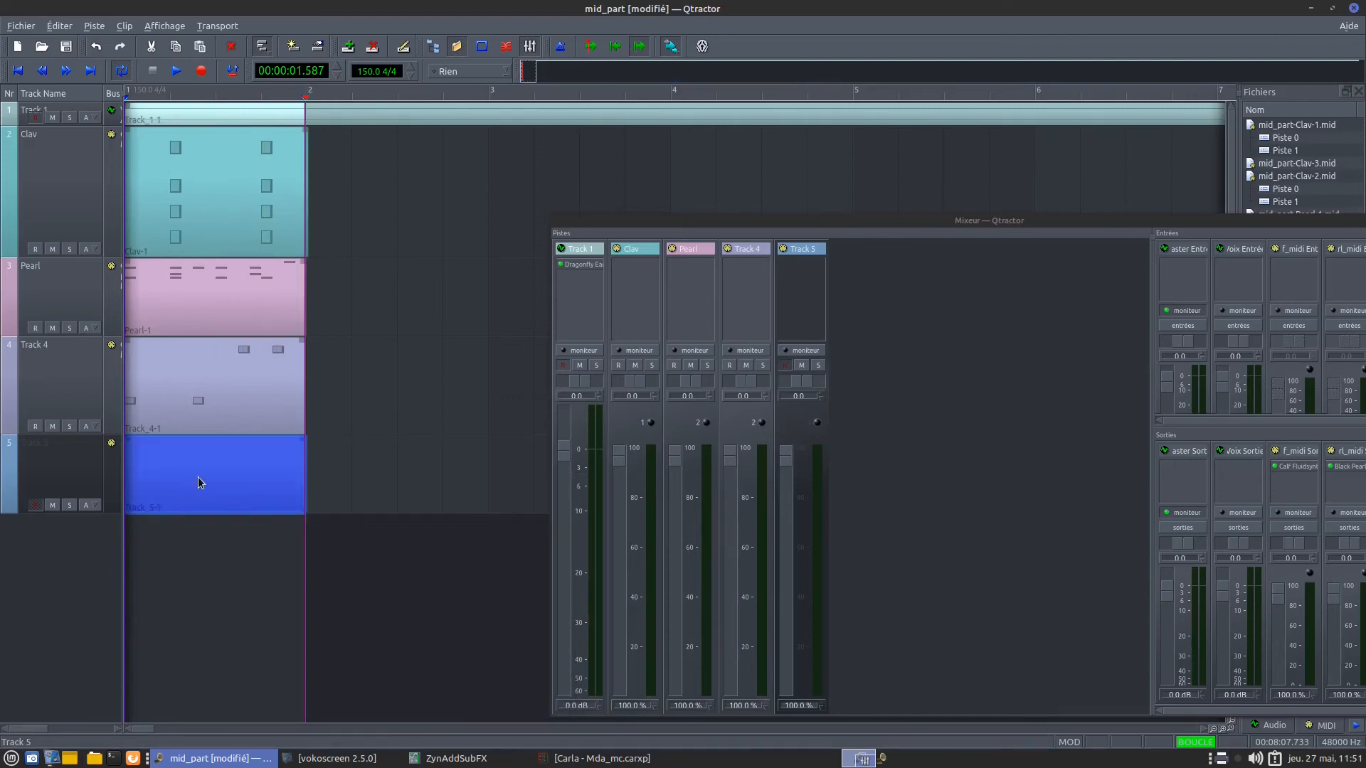
click(390, 389)
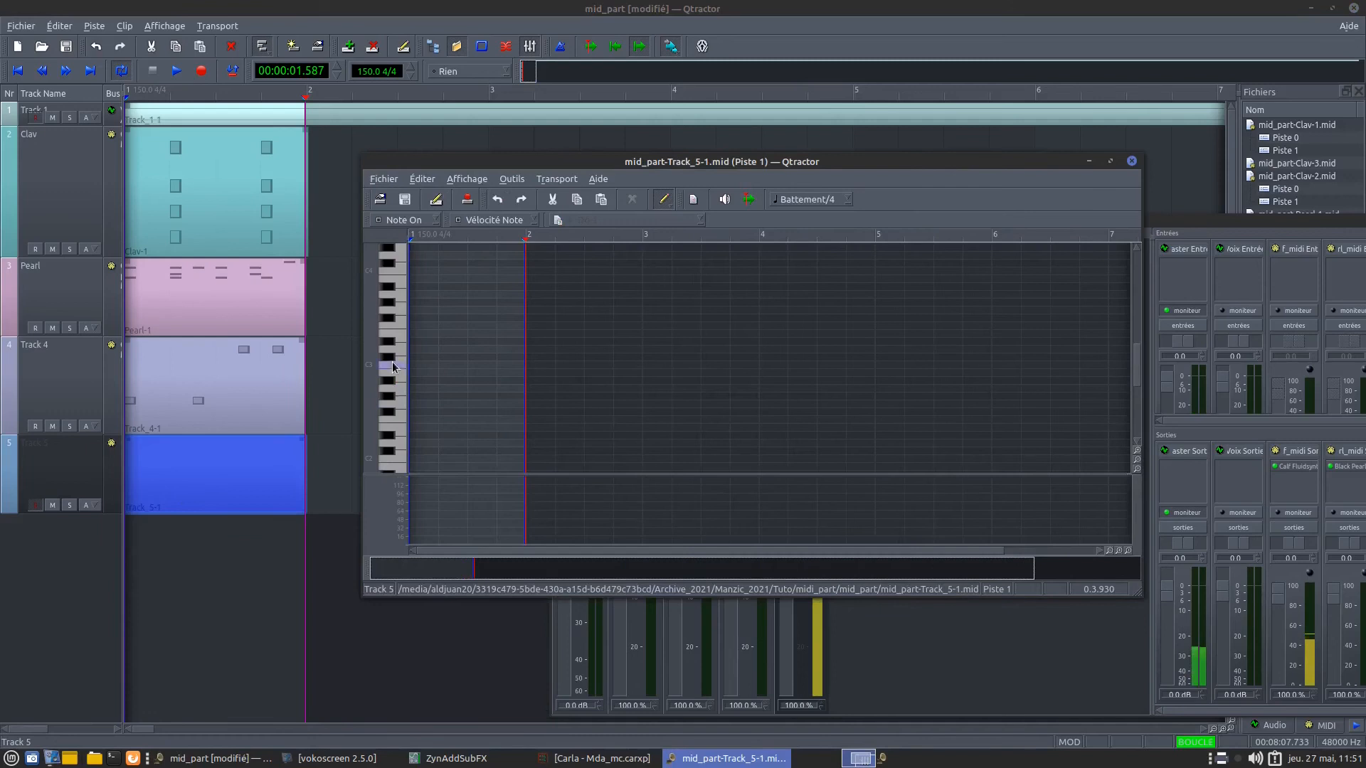
drag(914, 169, 892, 217)
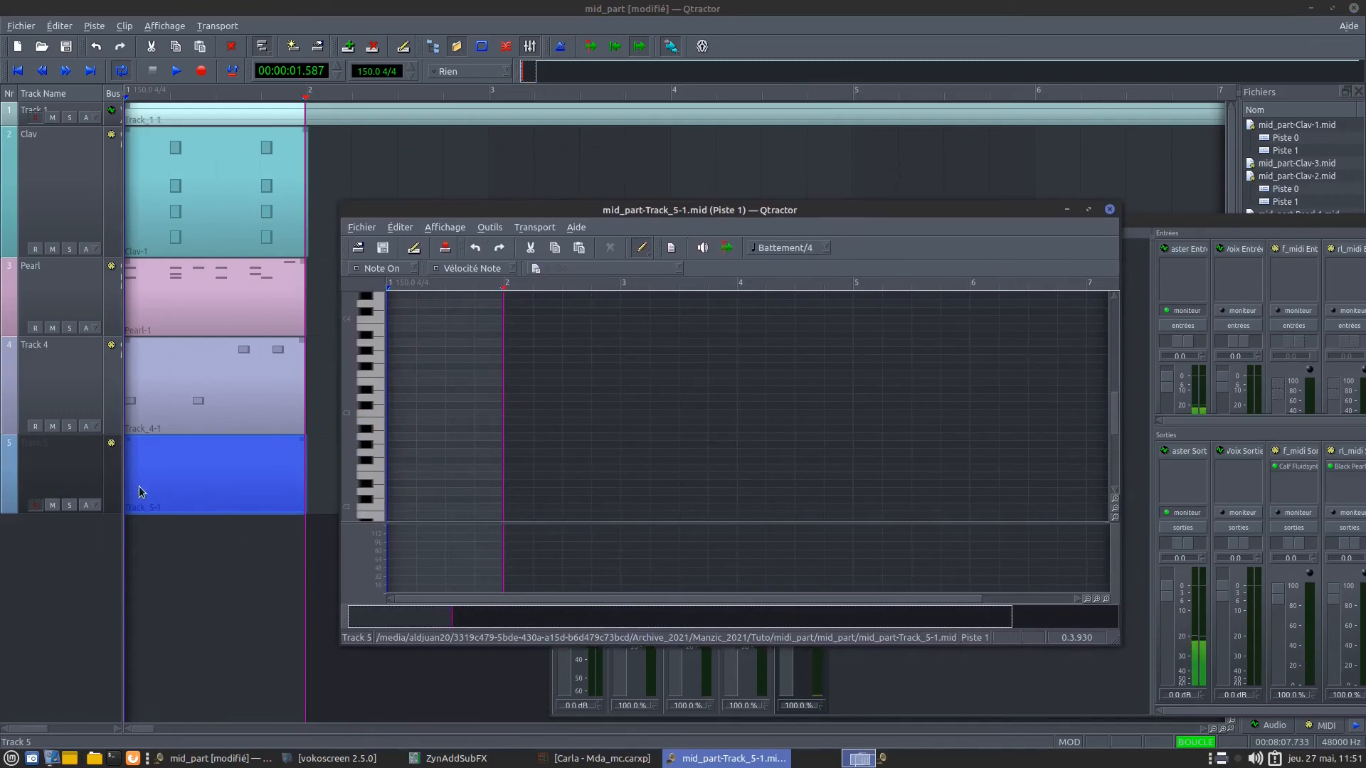
click(1096, 599)
click(1096, 599)
click(1097, 599)
click(1096, 599)
click(1096, 599)
click(1096, 599)
click(1096, 599)
click(1097, 599)
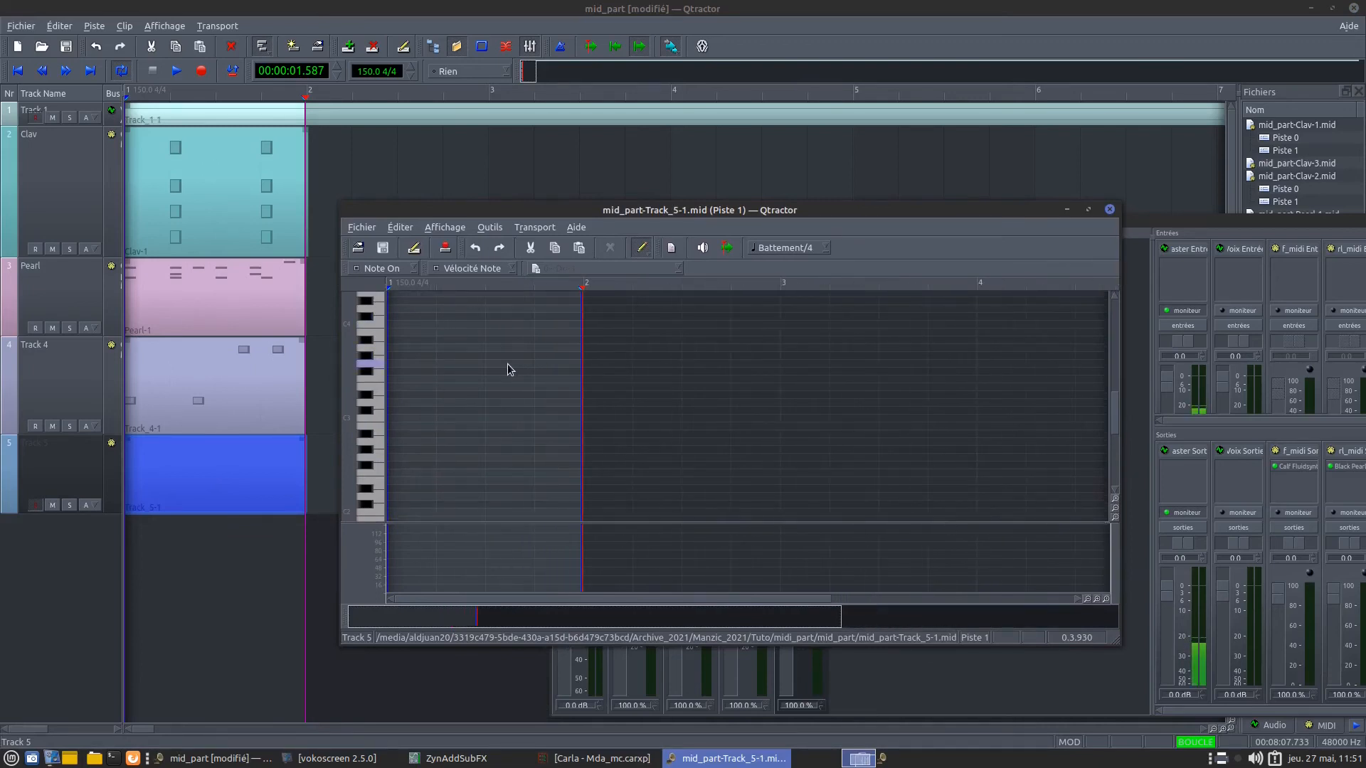
click(541, 362)
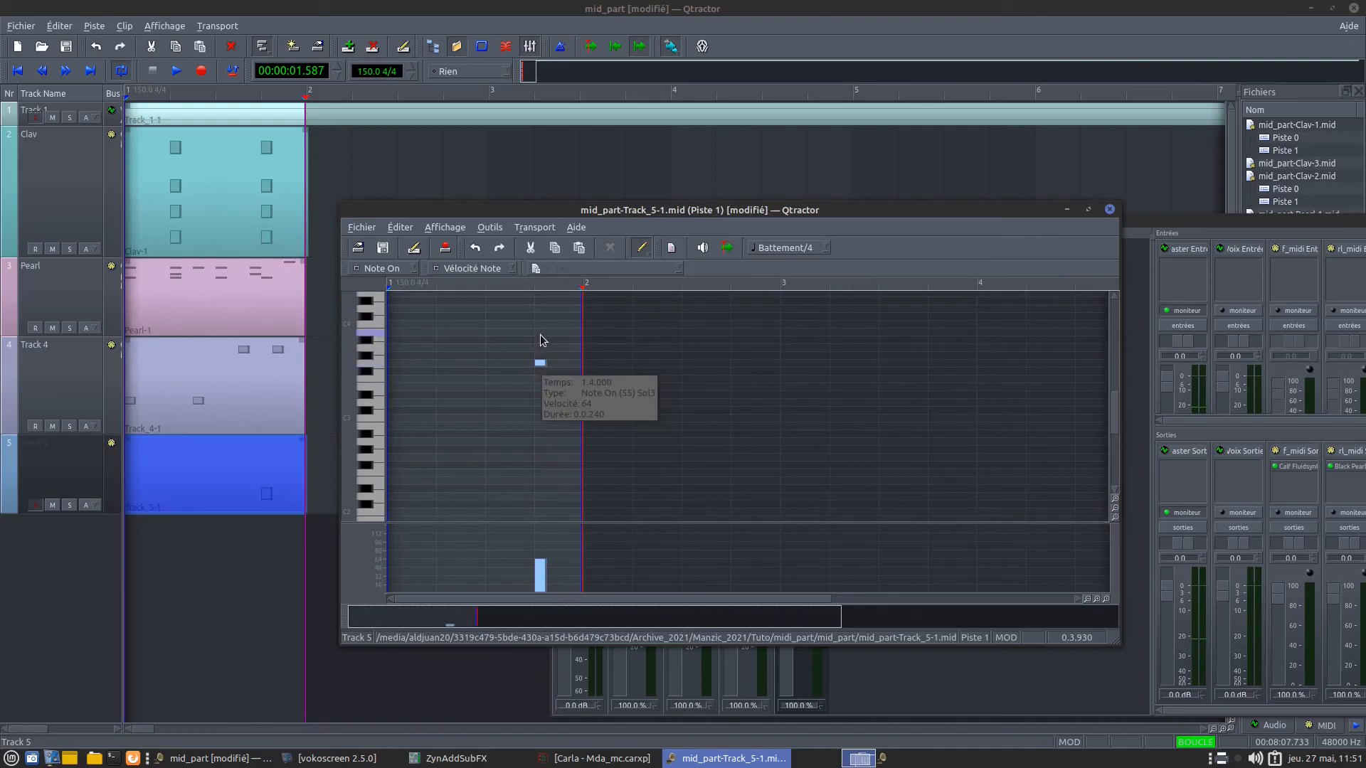
click(540, 347)
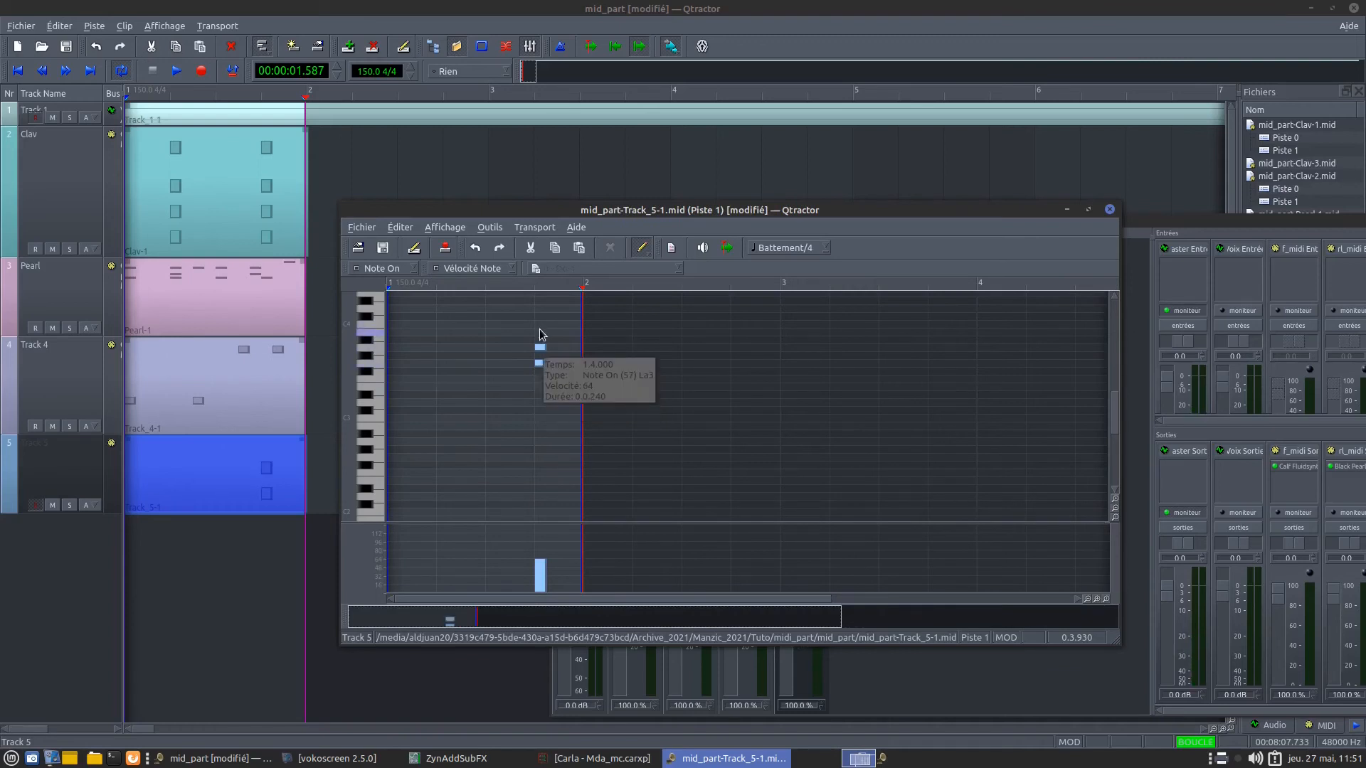
click(540, 333)
click(1110, 210)
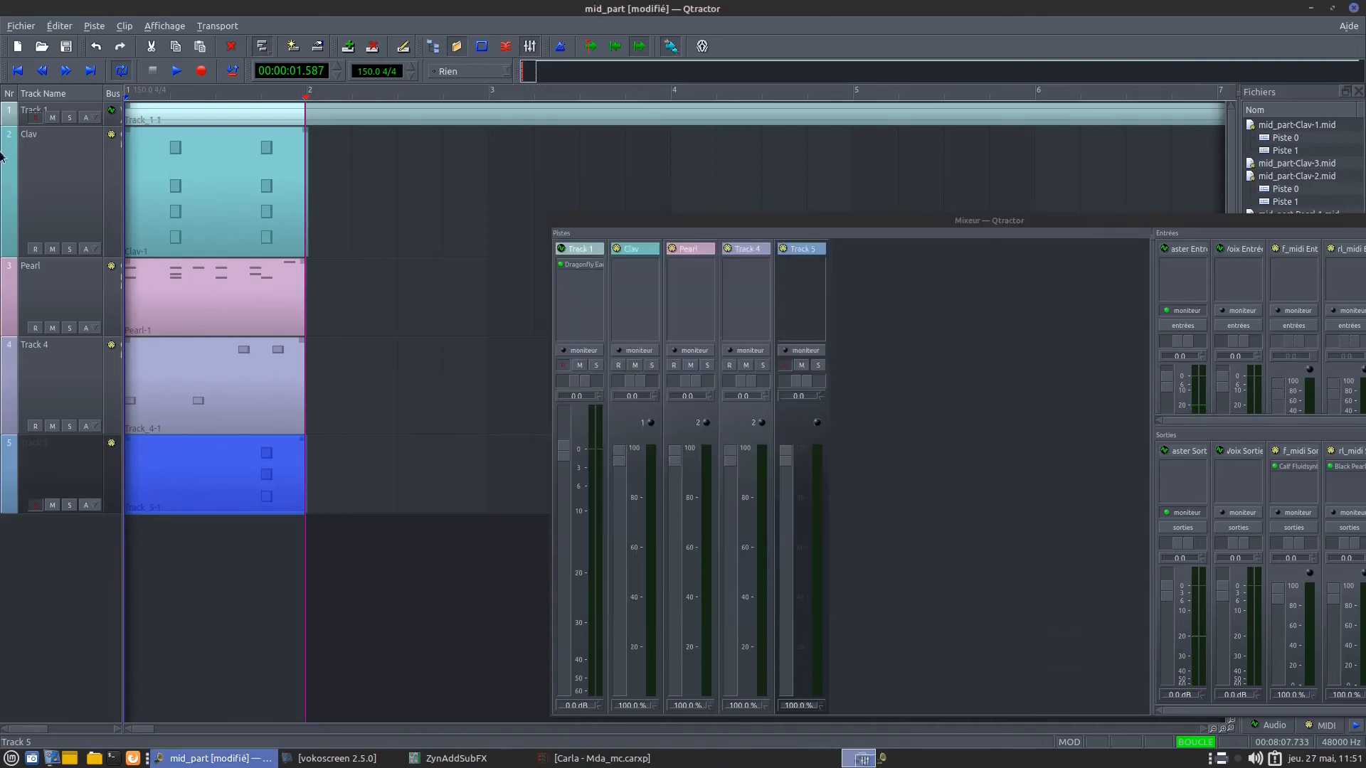
Step: Play the loop from the start and bring the mixer's bus strips into view to check the track levels
click(170, 73)
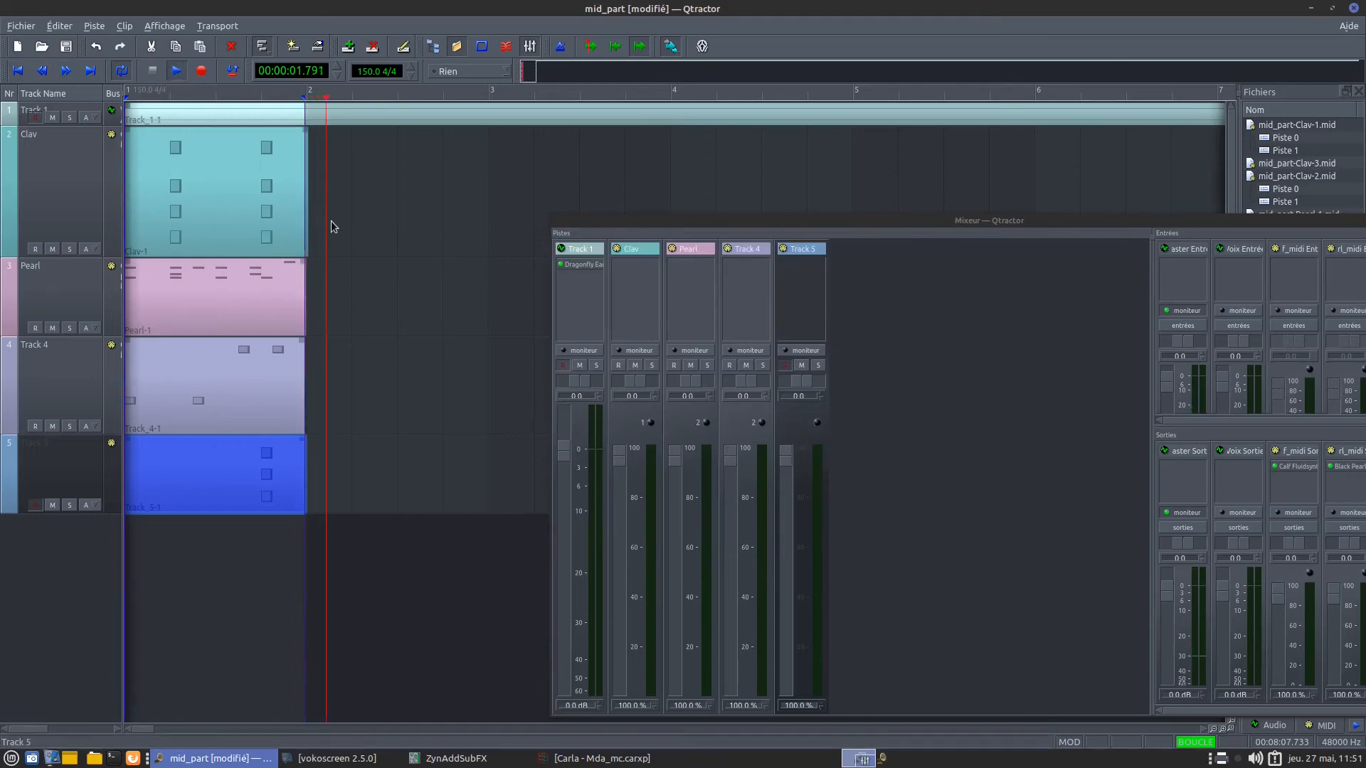
click(152, 70)
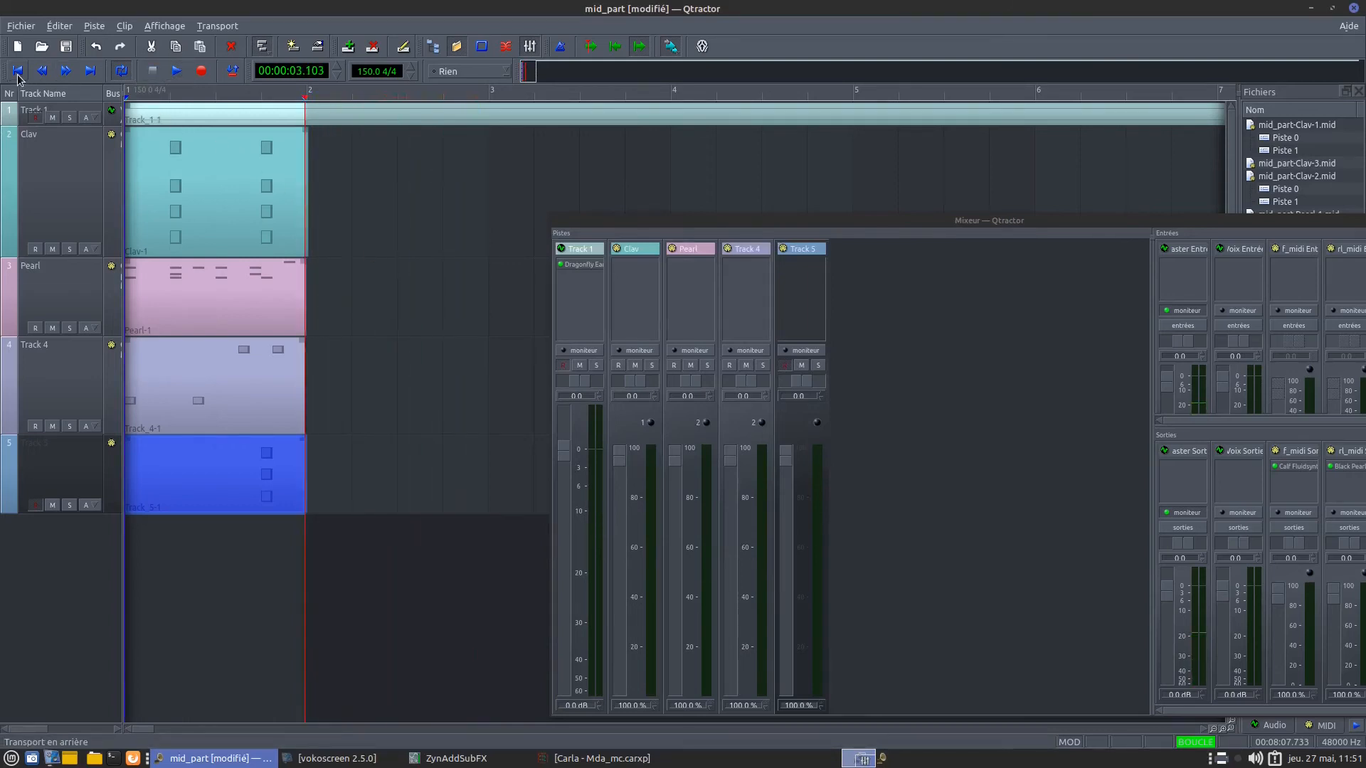
click(177, 71)
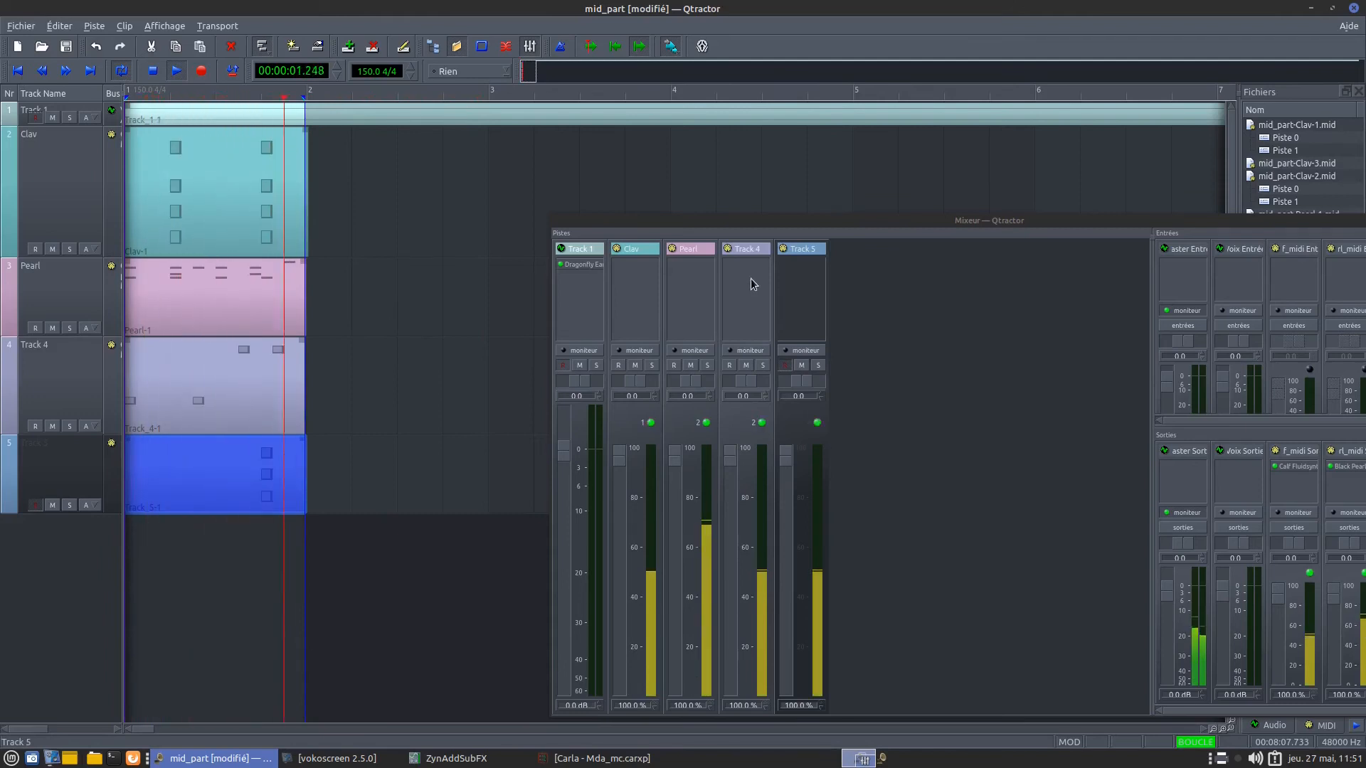
drag(882, 213, 781, 111)
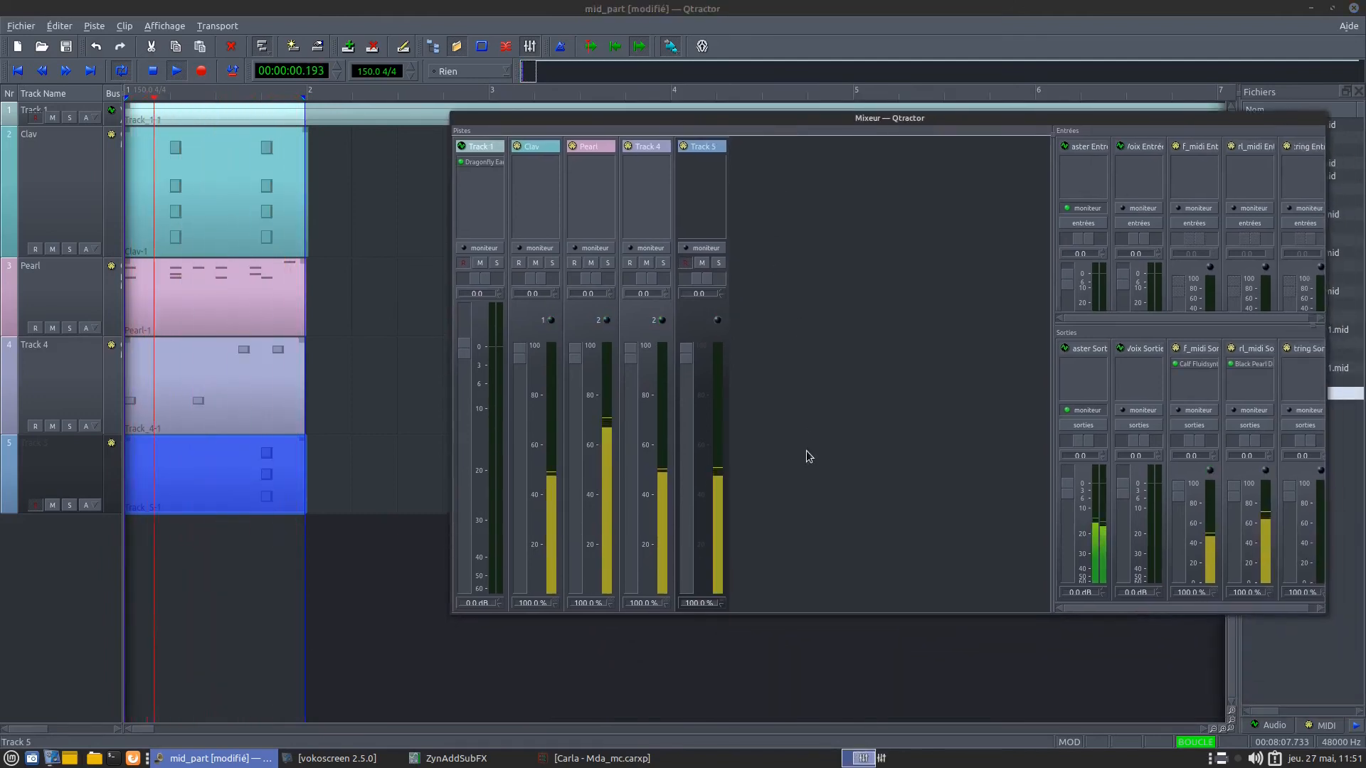
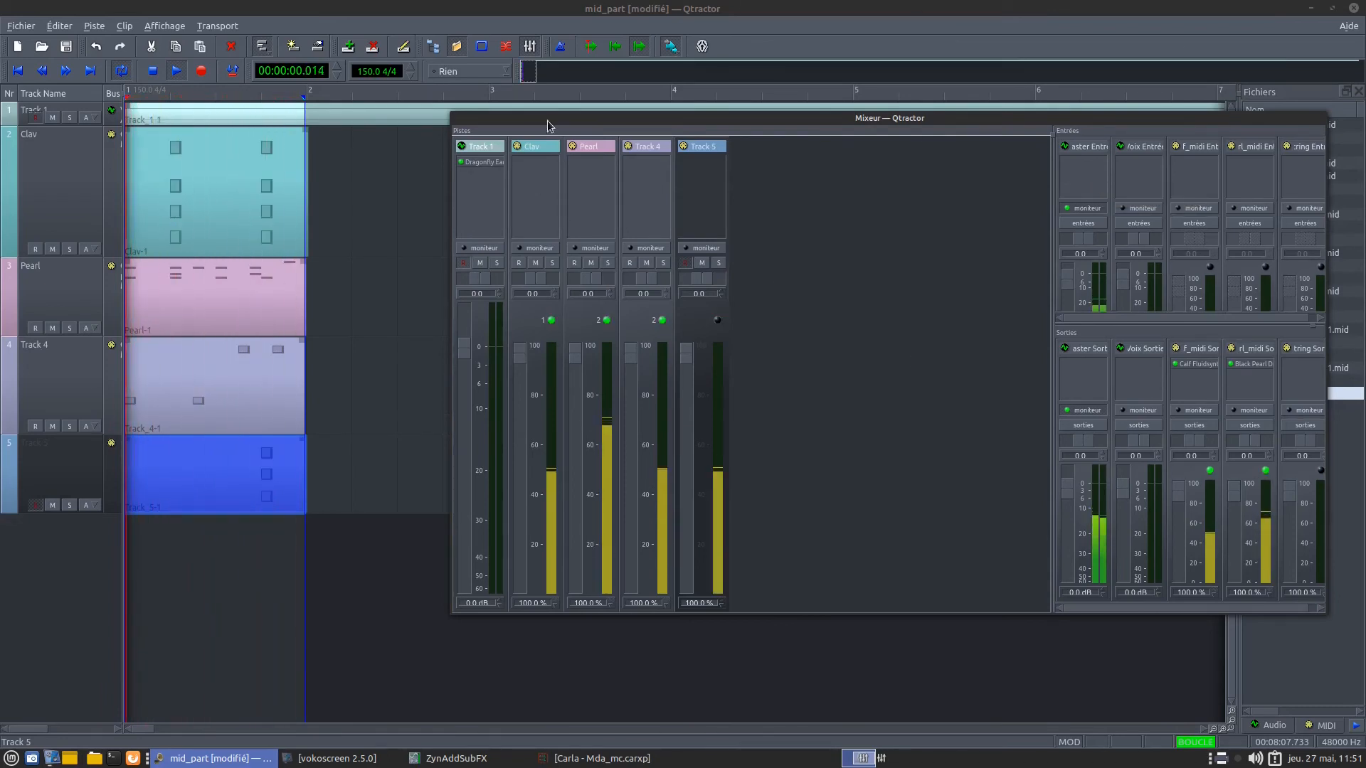
Step: Solo the Pearl track and add the MDA Dynamics plugin to the pearl_midi output bus
click(607, 263)
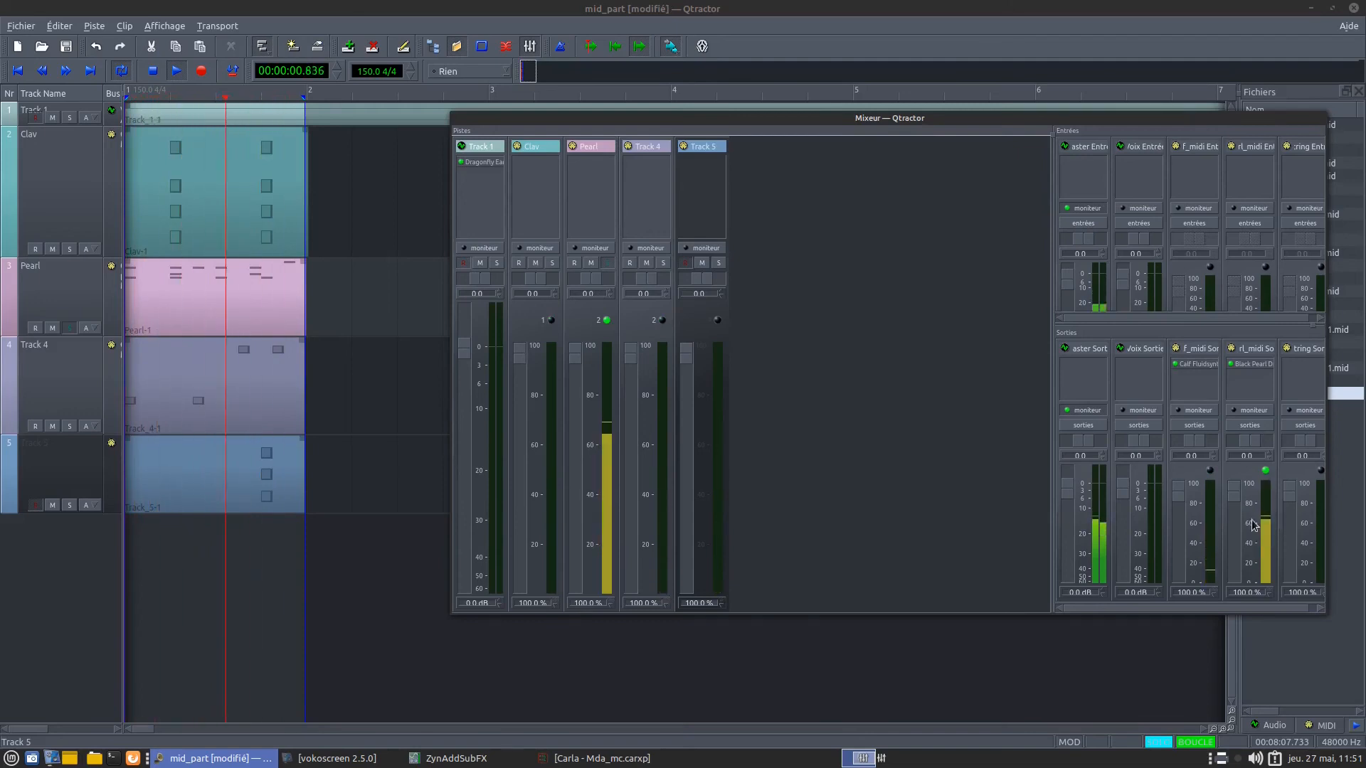
drag(1195, 119, 1068, 109)
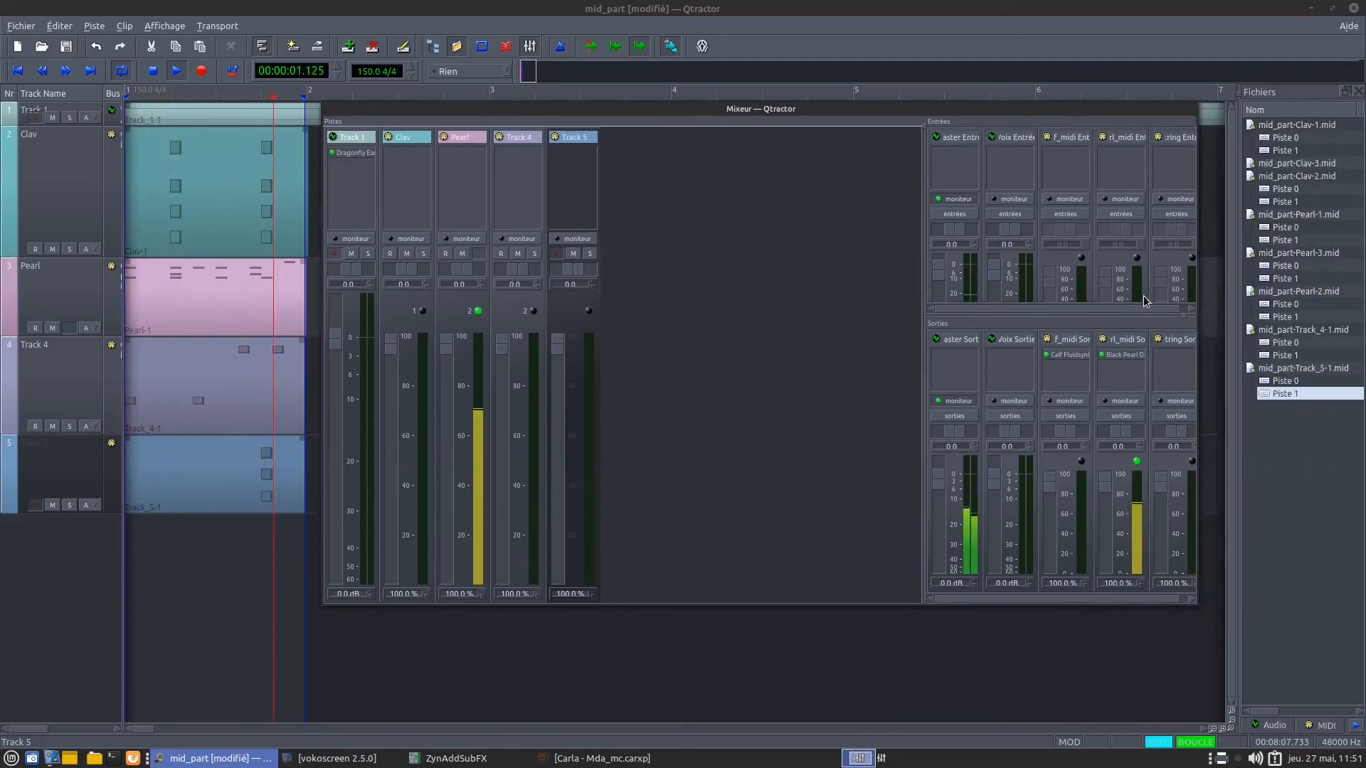
right_click(1124, 371)
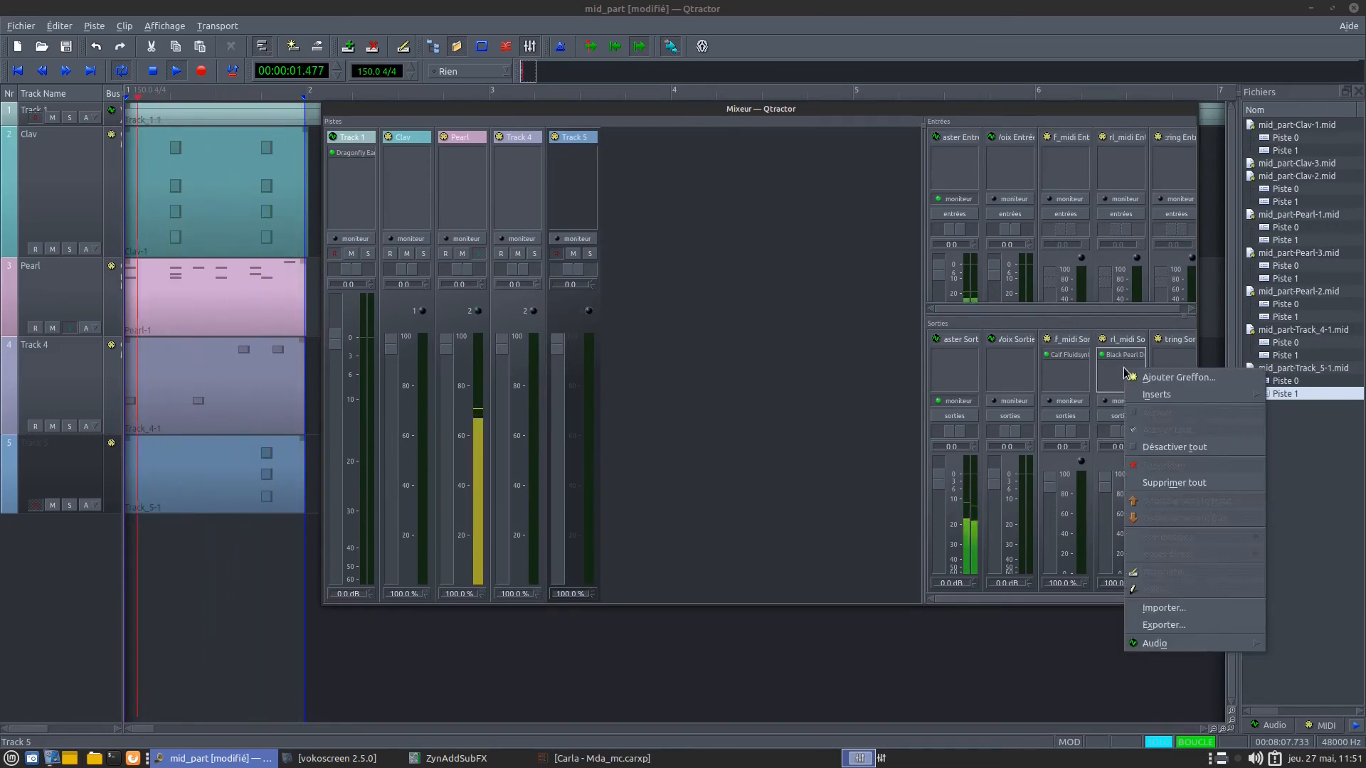
click(1180, 379)
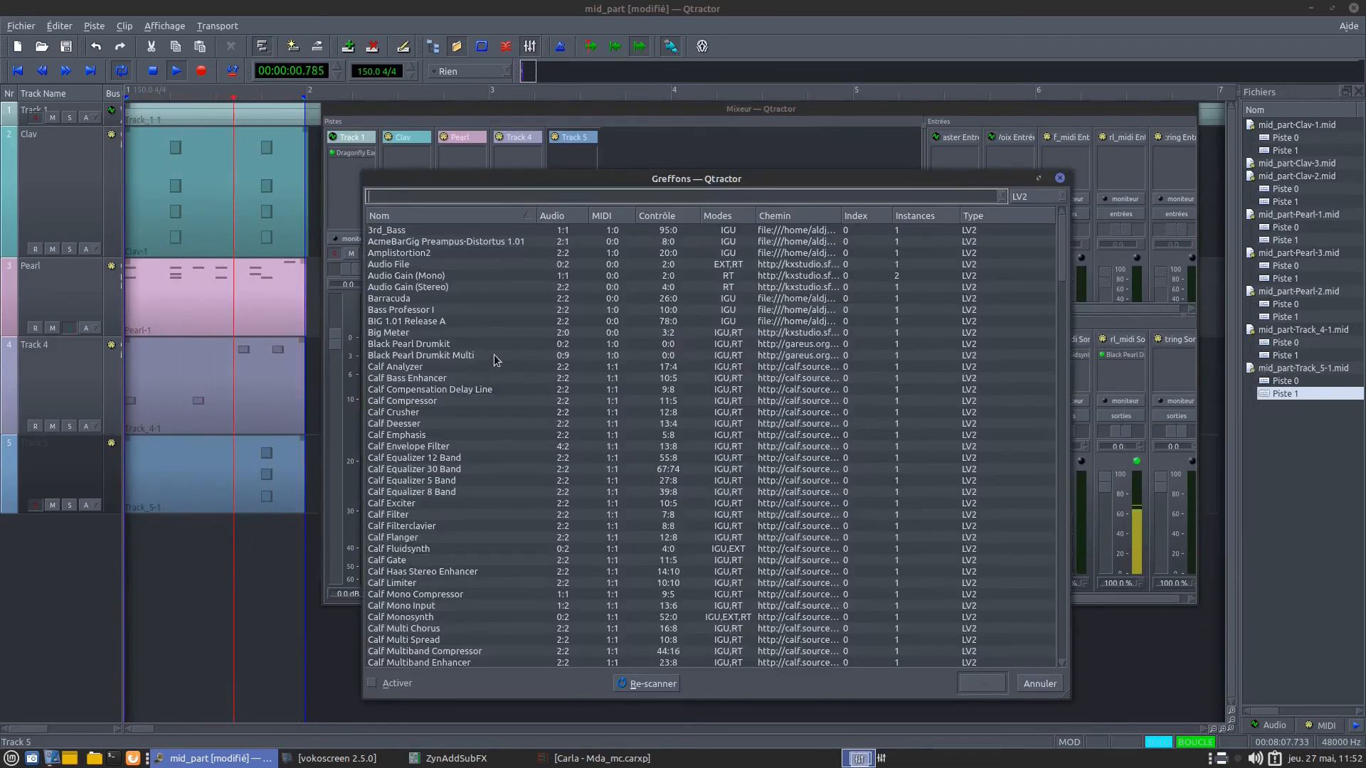
scroll(488, 394, down, 20)
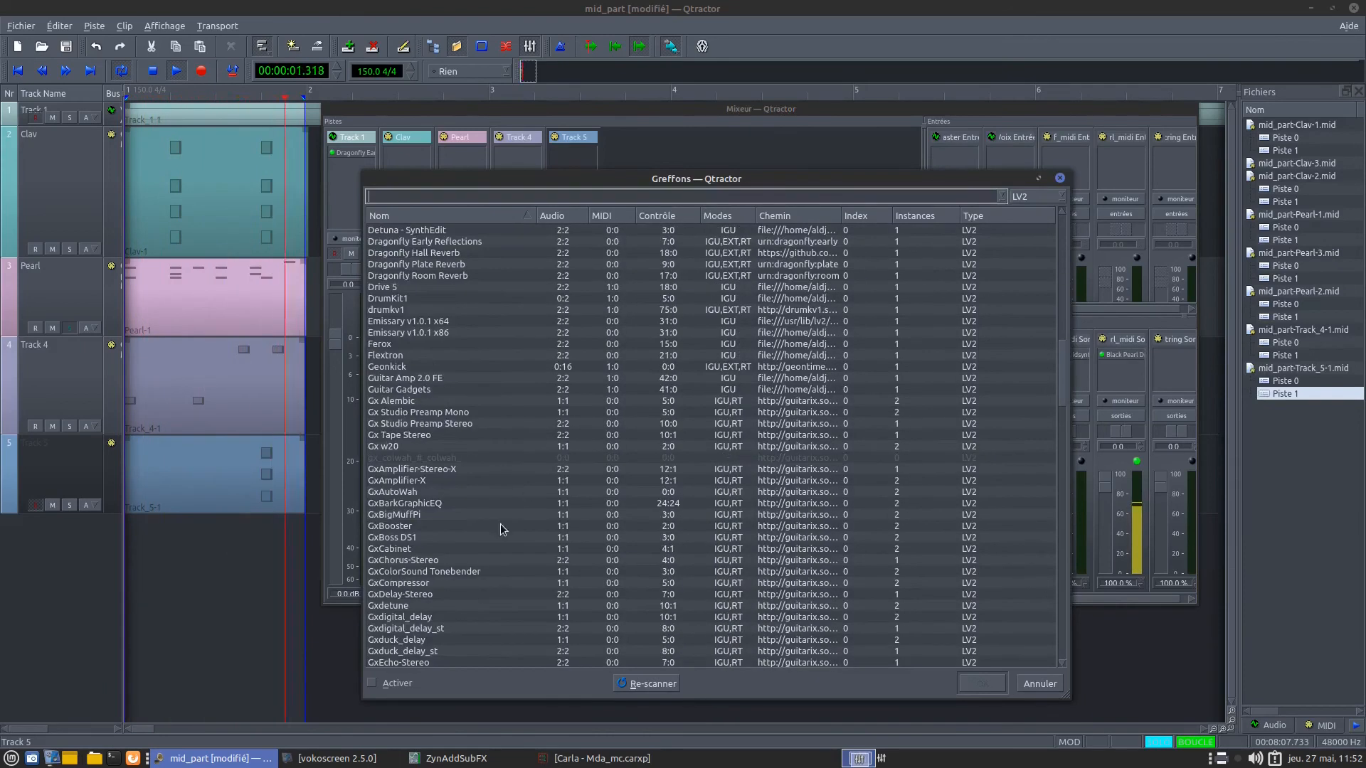
scroll(477, 621, down, 20)
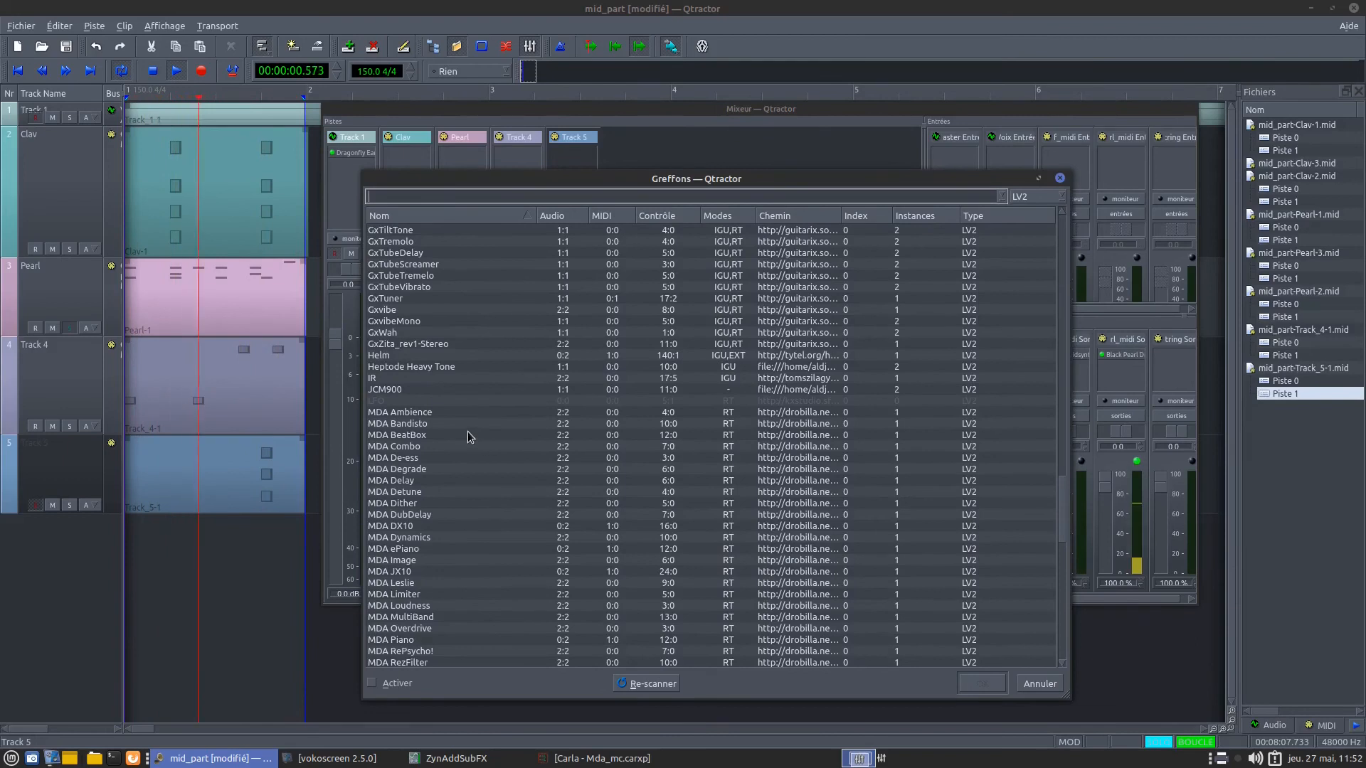
scroll(446, 541, down, 2)
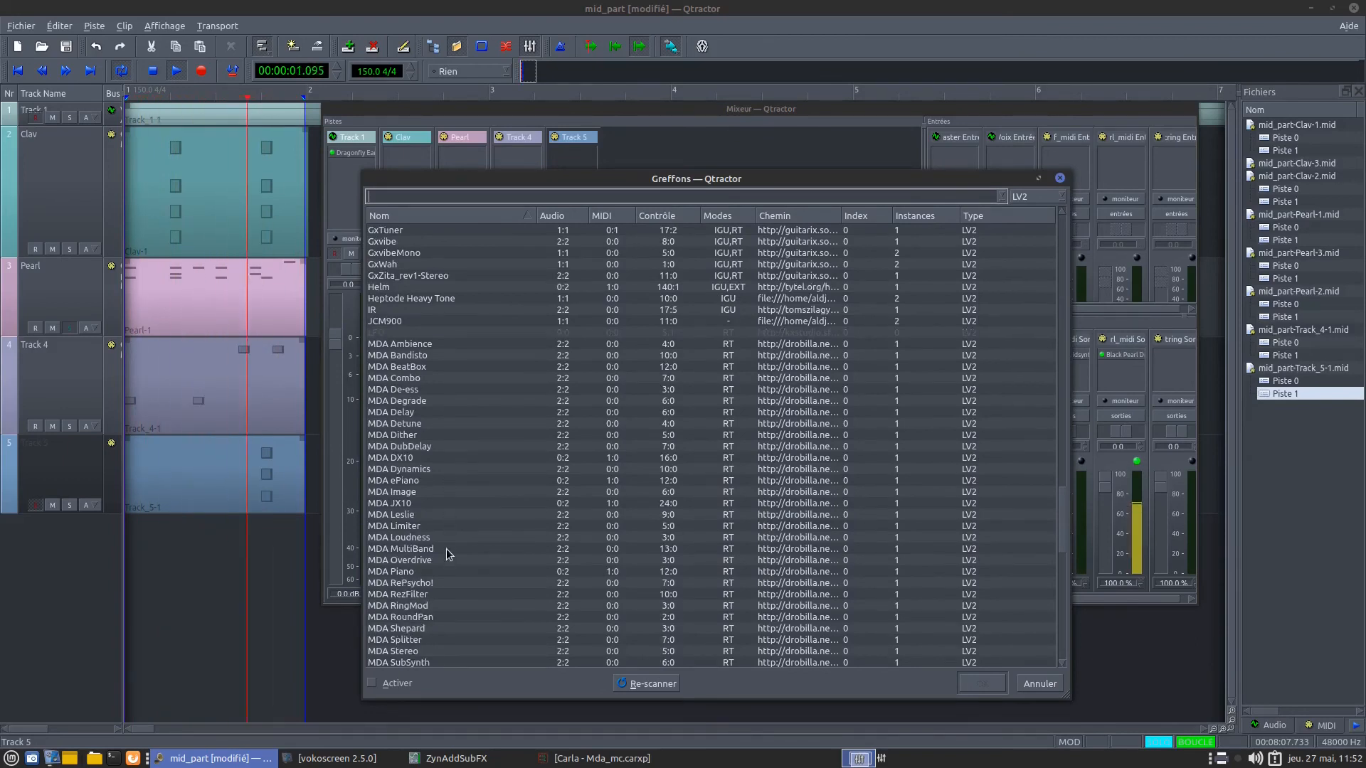
double_click(398, 469)
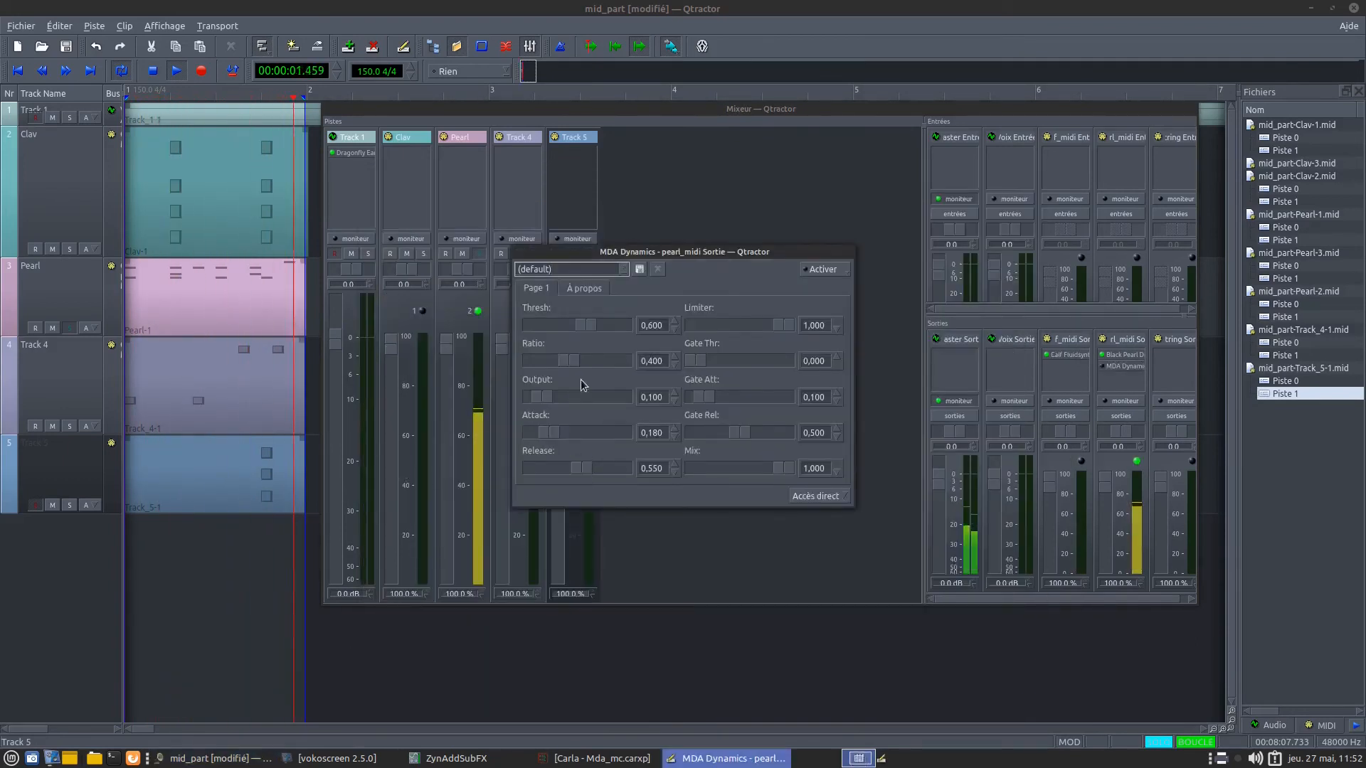
Step: Activate MDA Dynamics, set its Ratio to 0,190 and Limiter to 0,754, and close its window
click(811, 269)
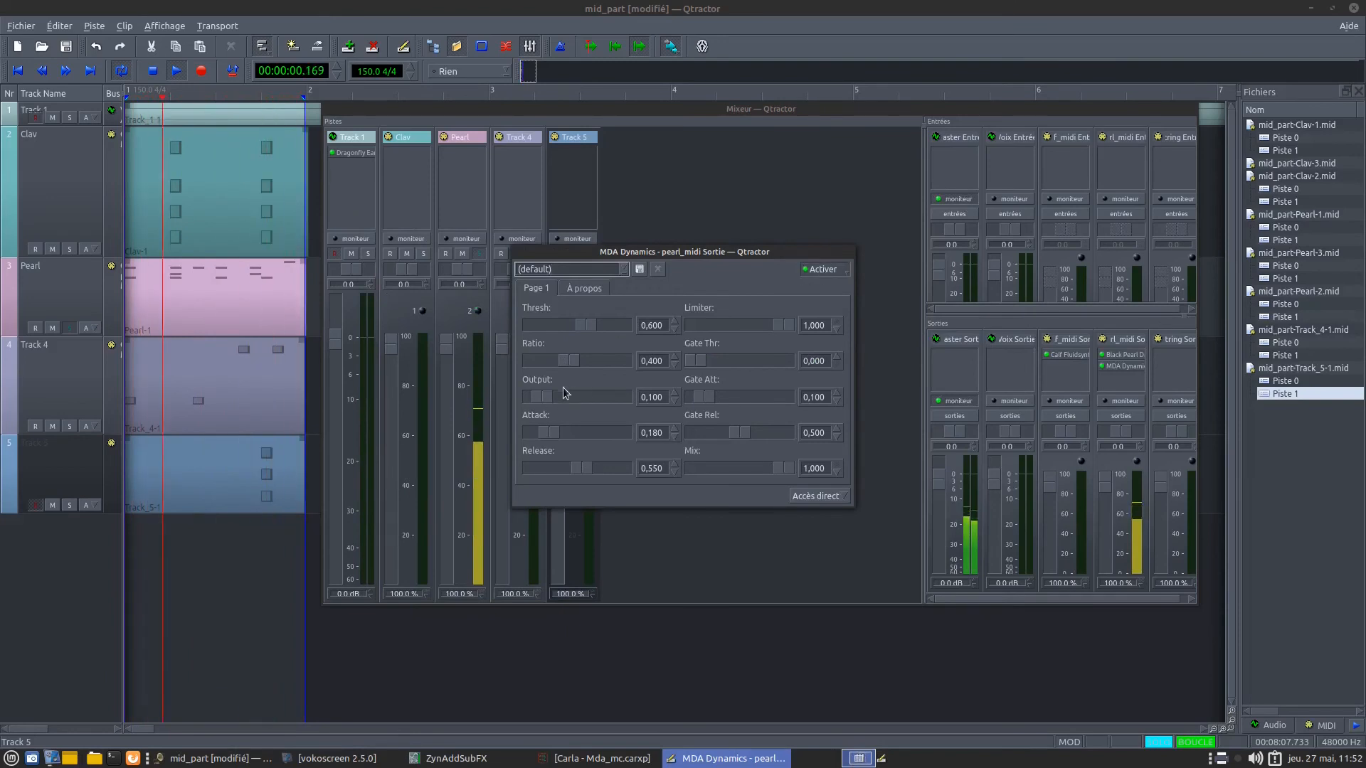
drag(564, 359, 550, 360)
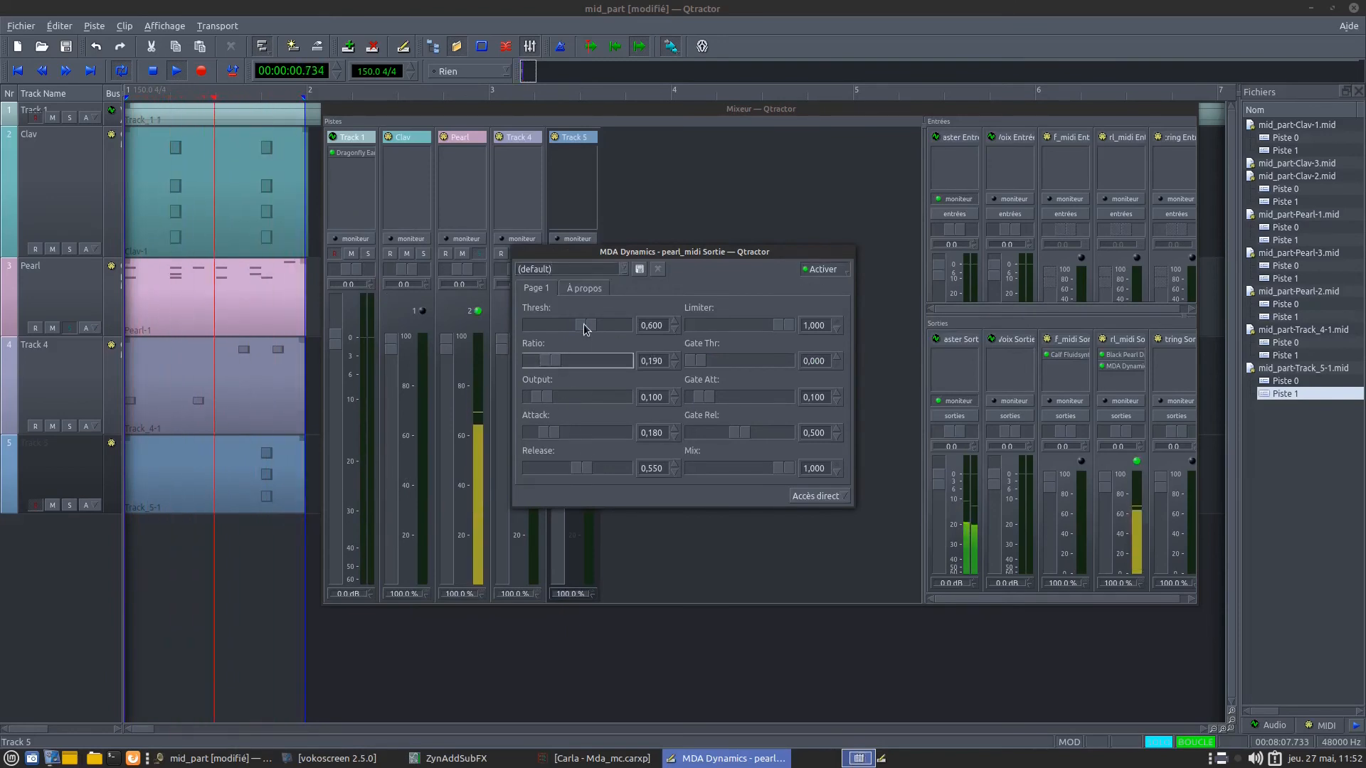
drag(783, 325, 762, 325)
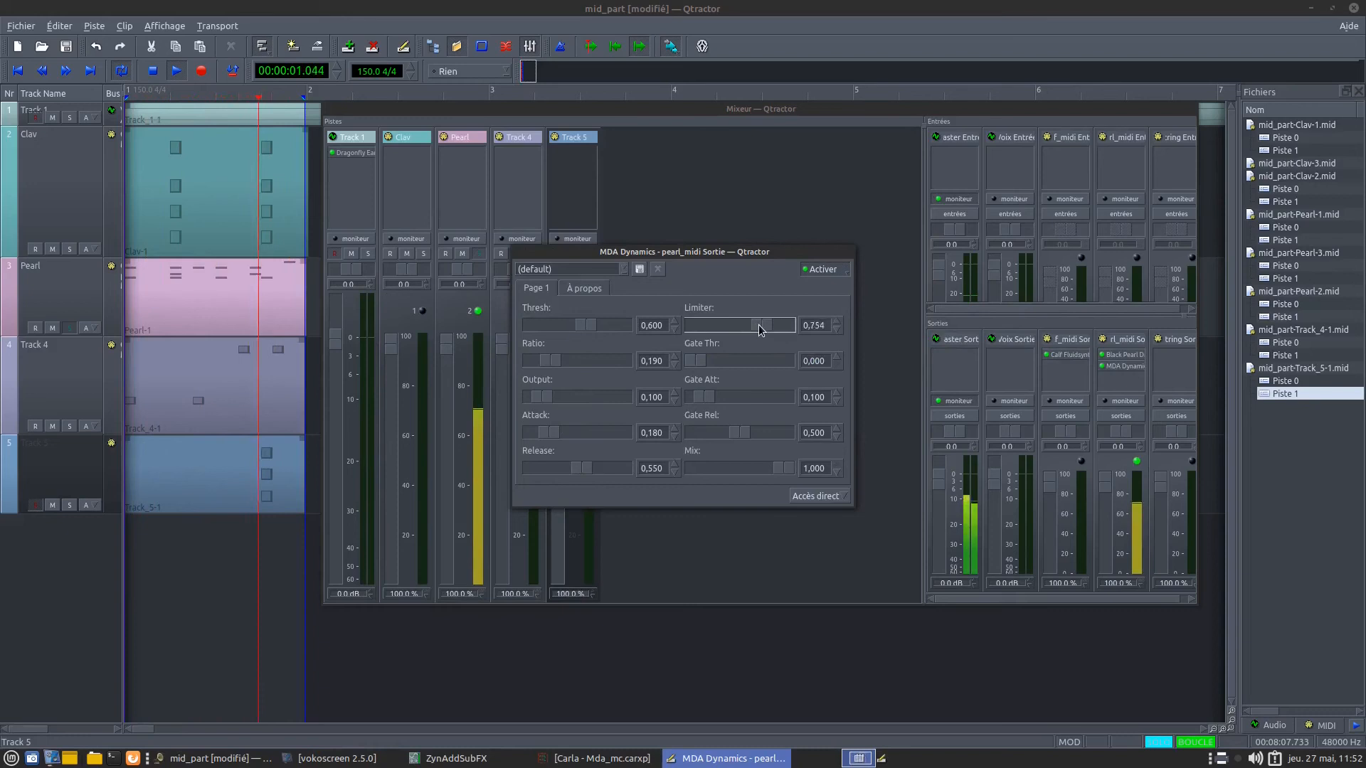
right_click(797, 253)
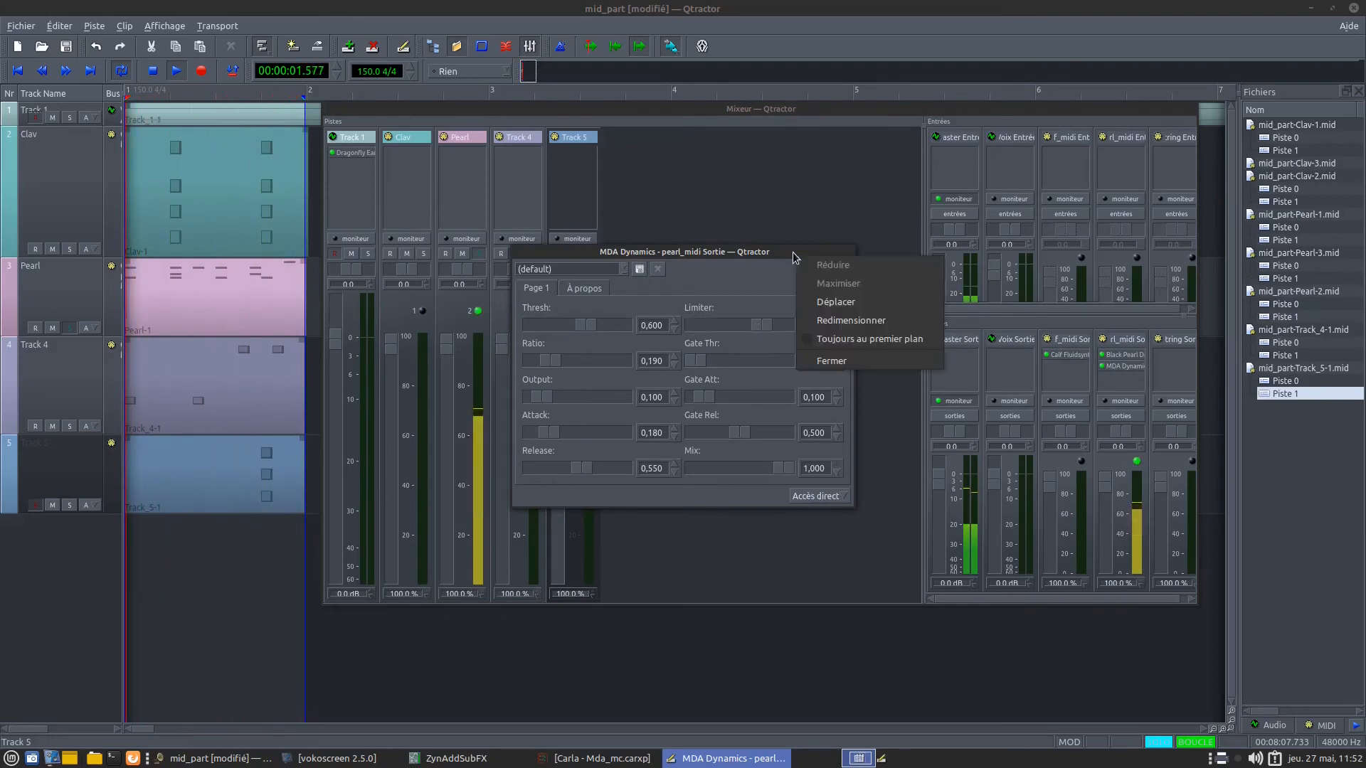
click(831, 361)
Step: Listen to the soloed Pearl track with MDA Dynamics and pause the loop playback
drag(820, 115, 793, 163)
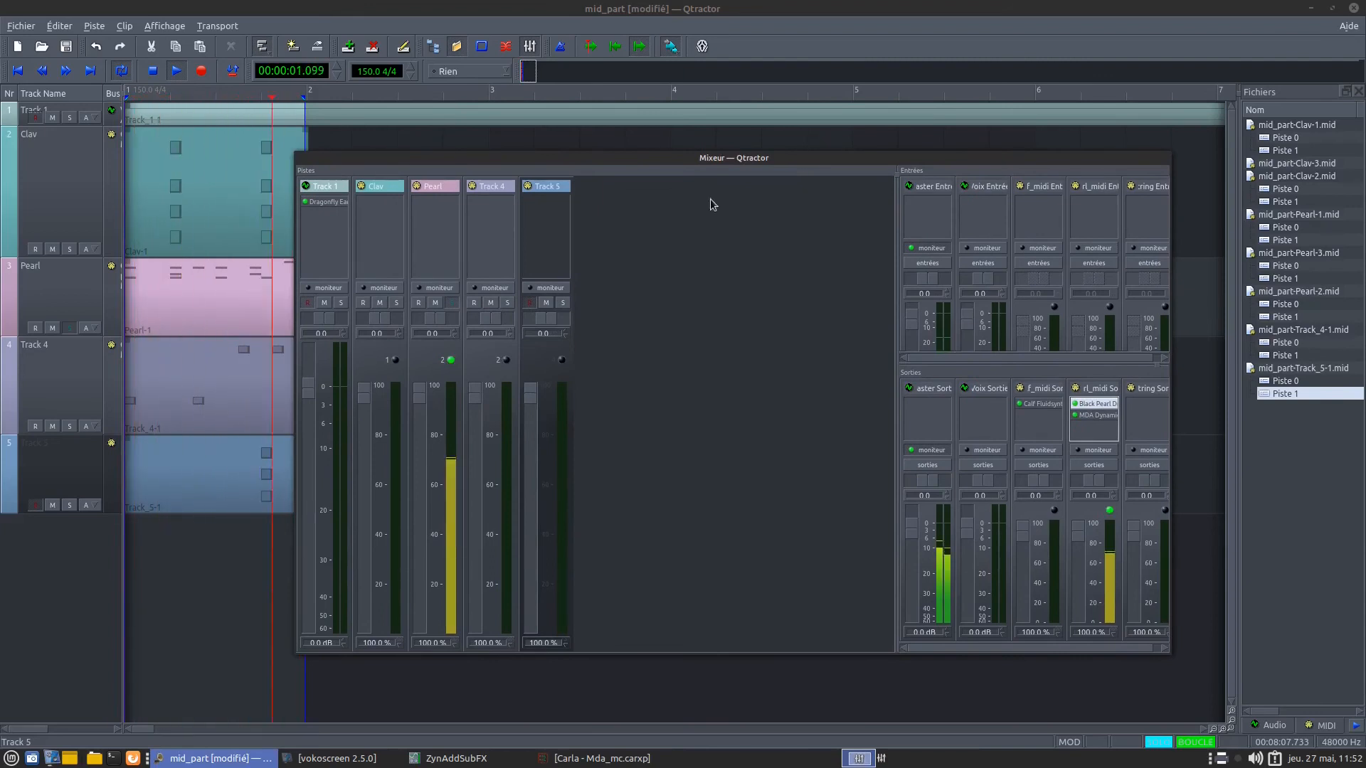
drag(688, 165, 683, 161)
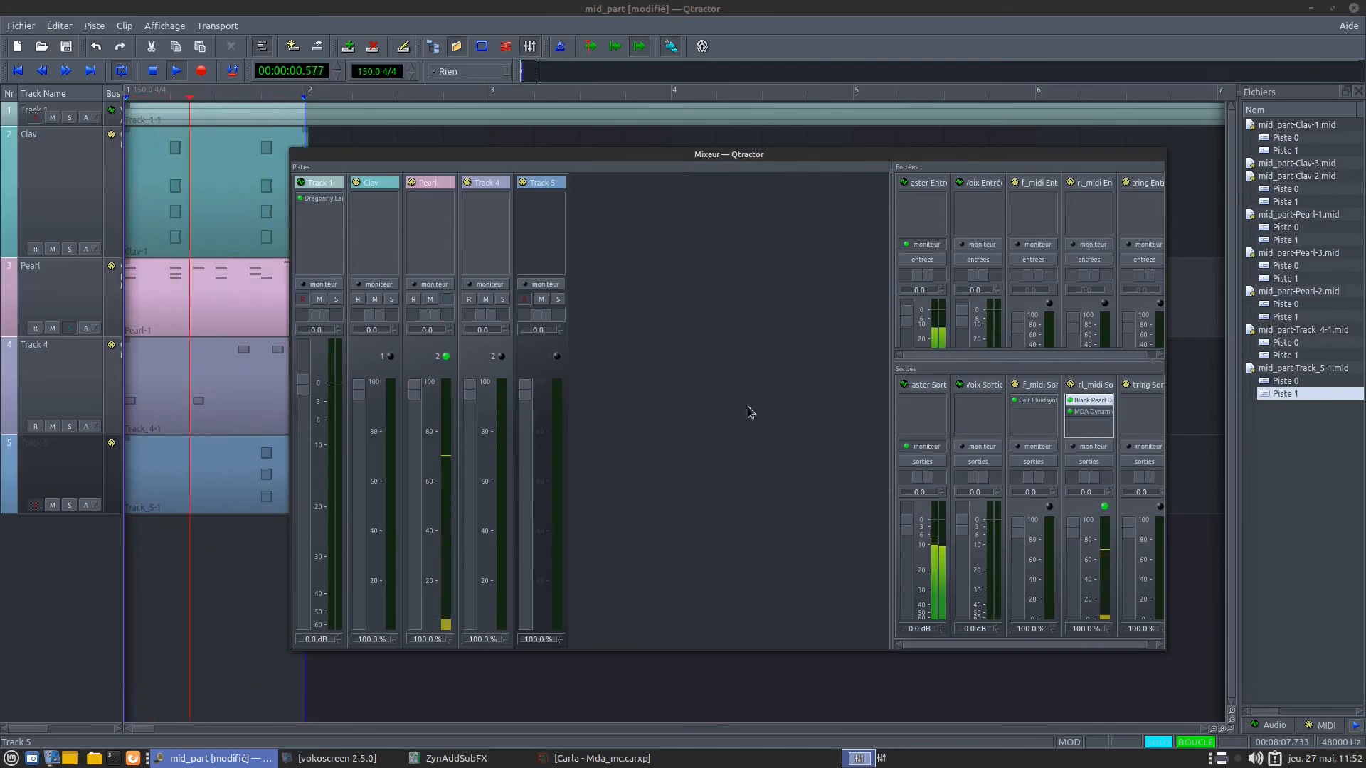
drag(798, 155, 808, 196)
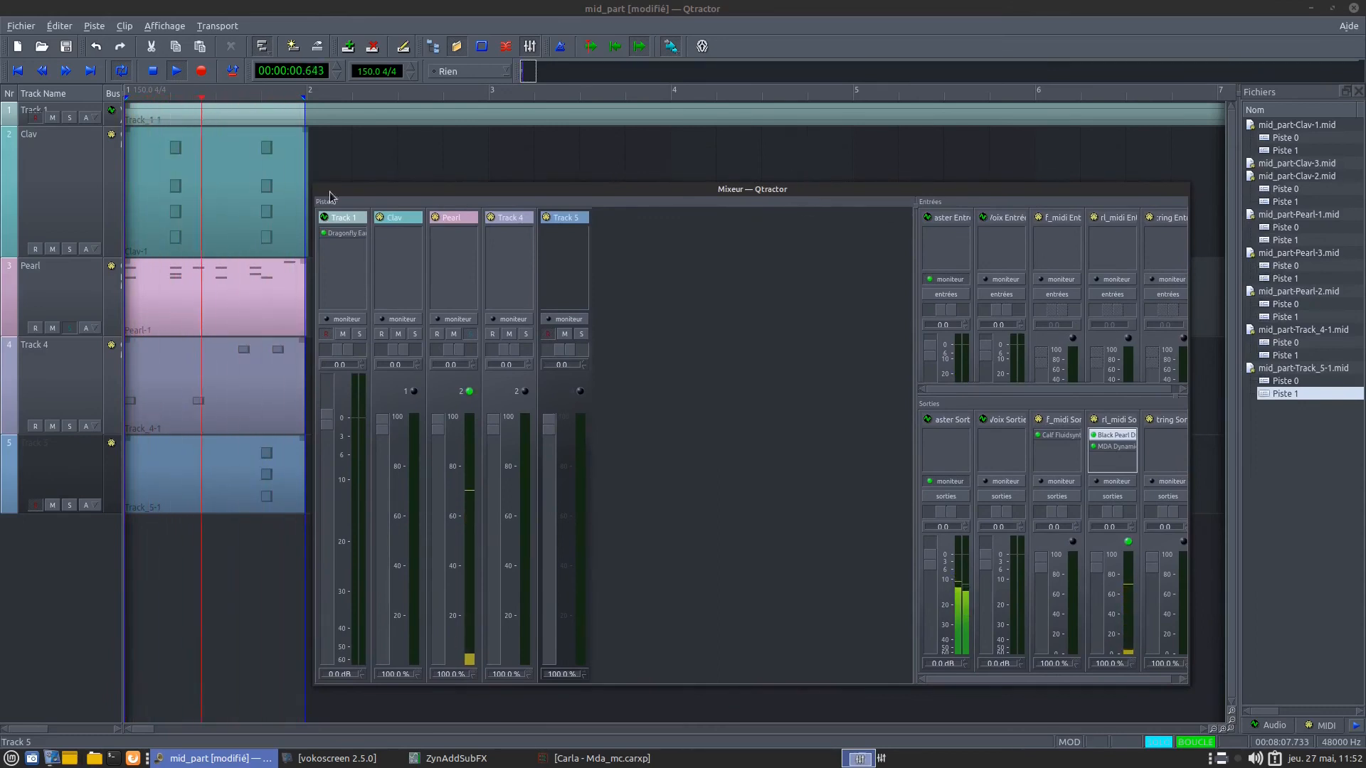
click(177, 71)
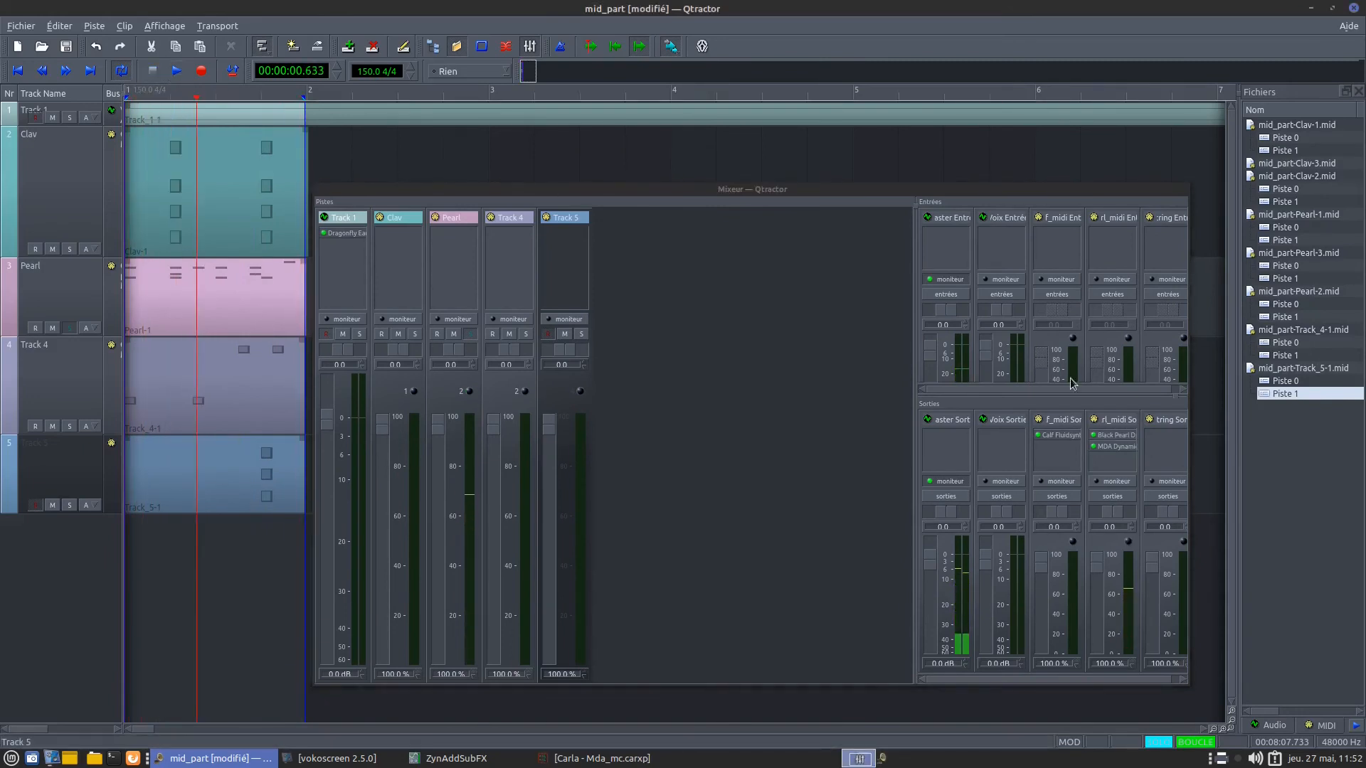
Step: Rename the String MIDI bus as Zynadd and close the bus settings
drag(953, 191, 731, 144)
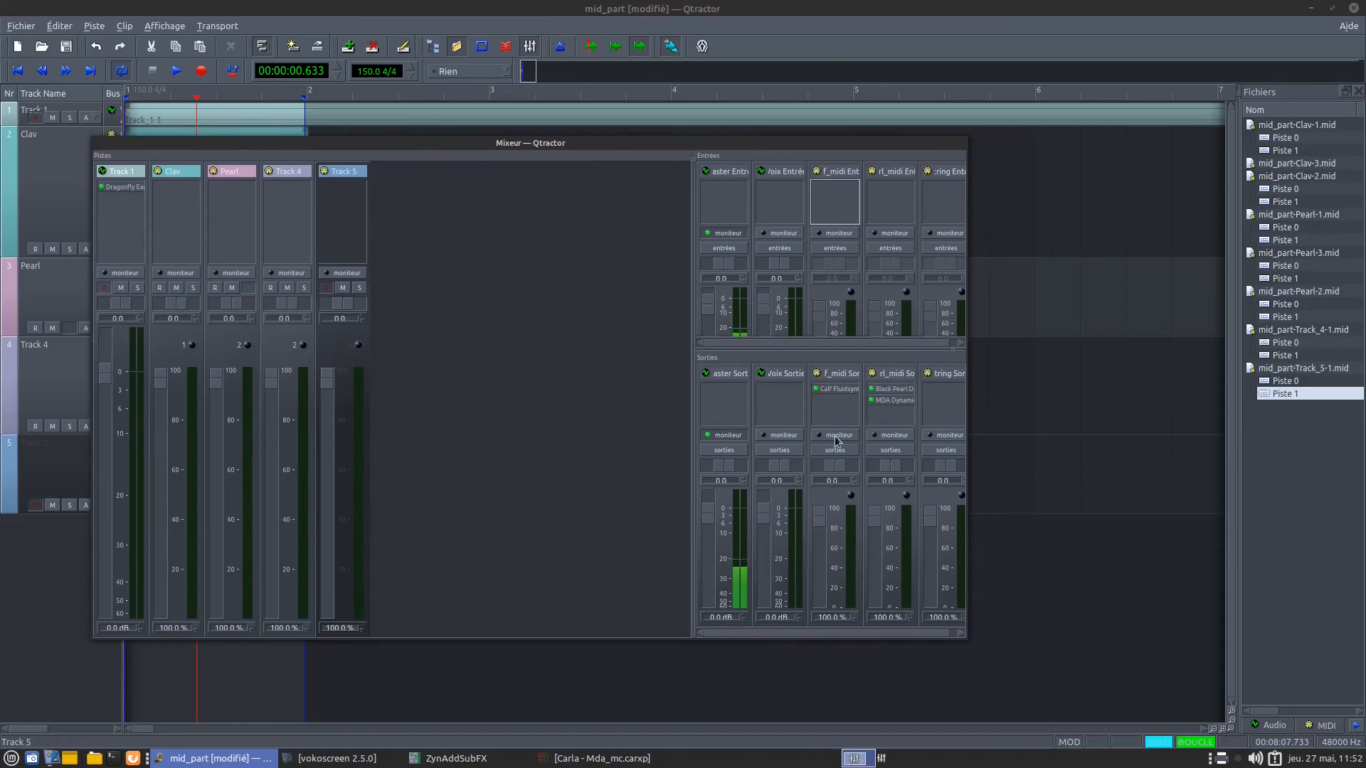
click(890, 419)
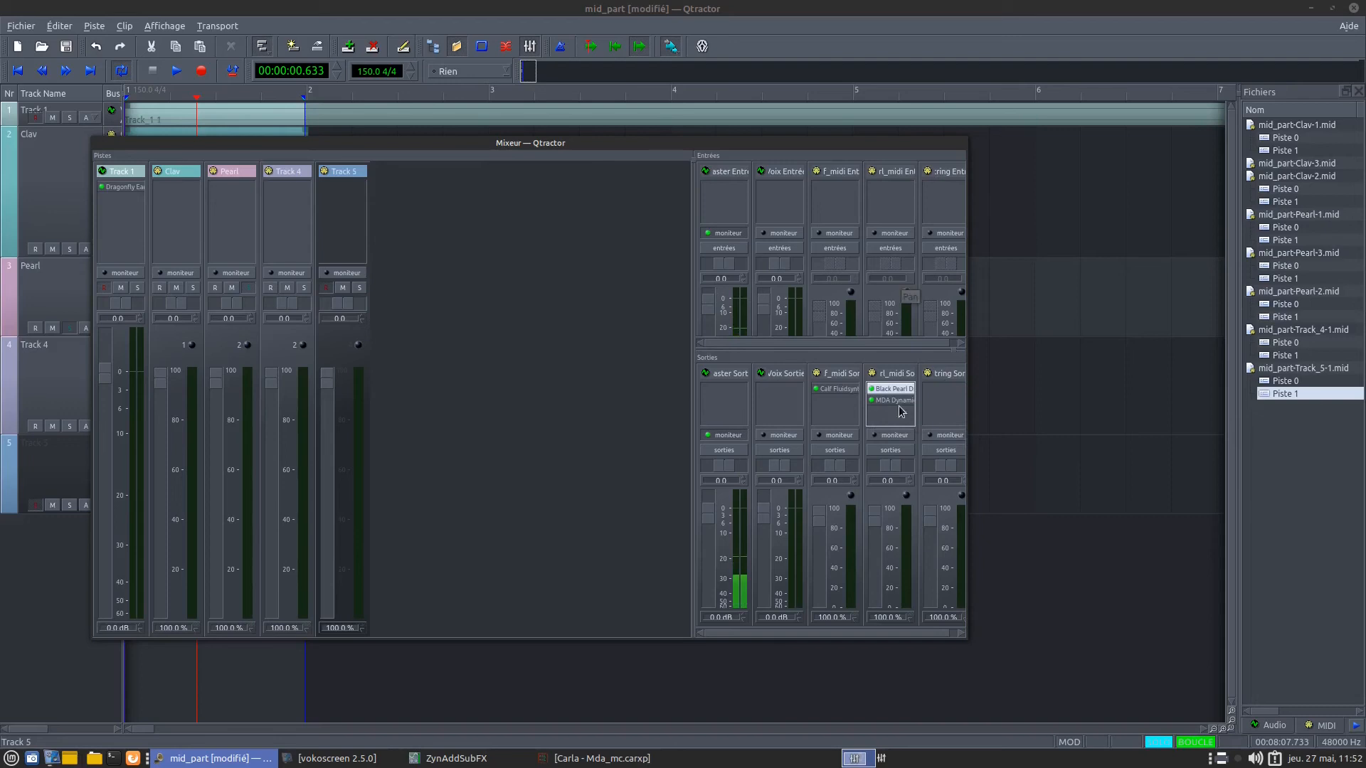
click(947, 373)
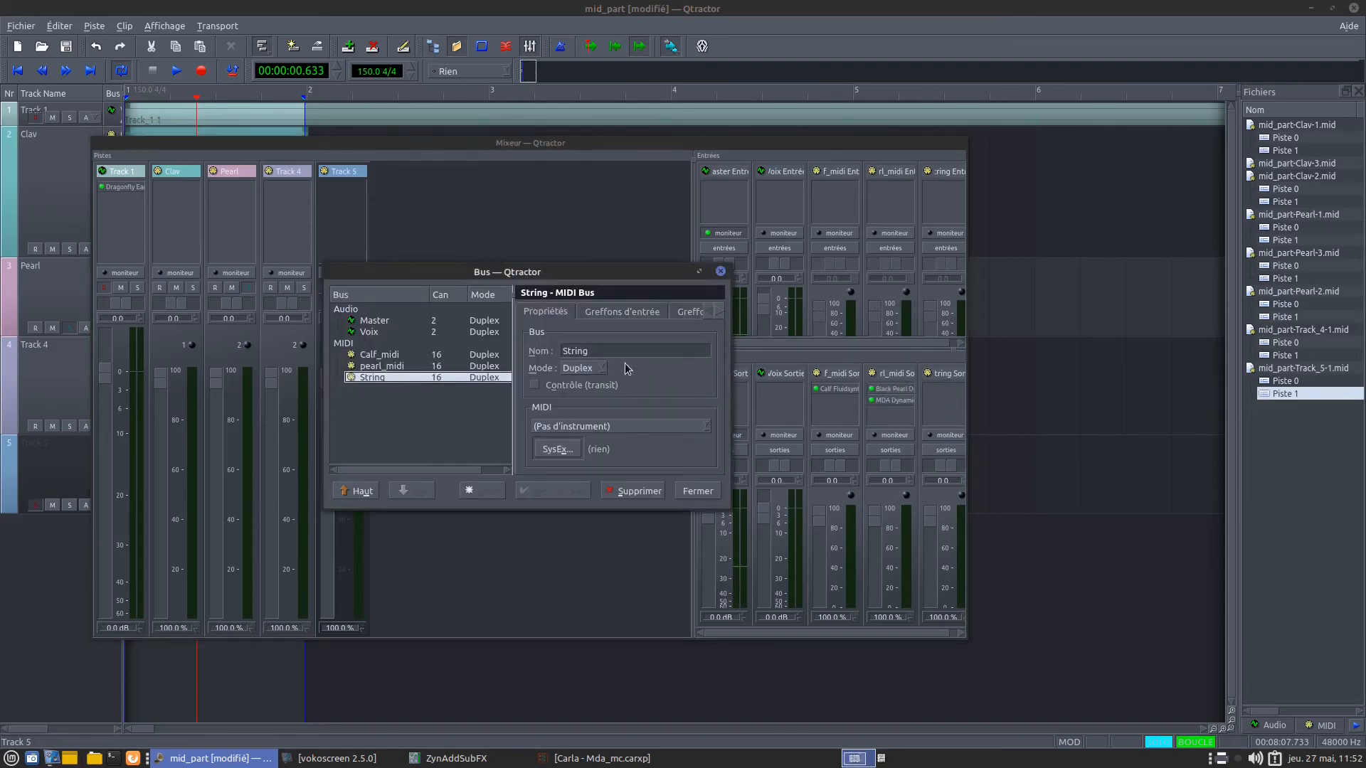
drag(601, 352, 556, 340)
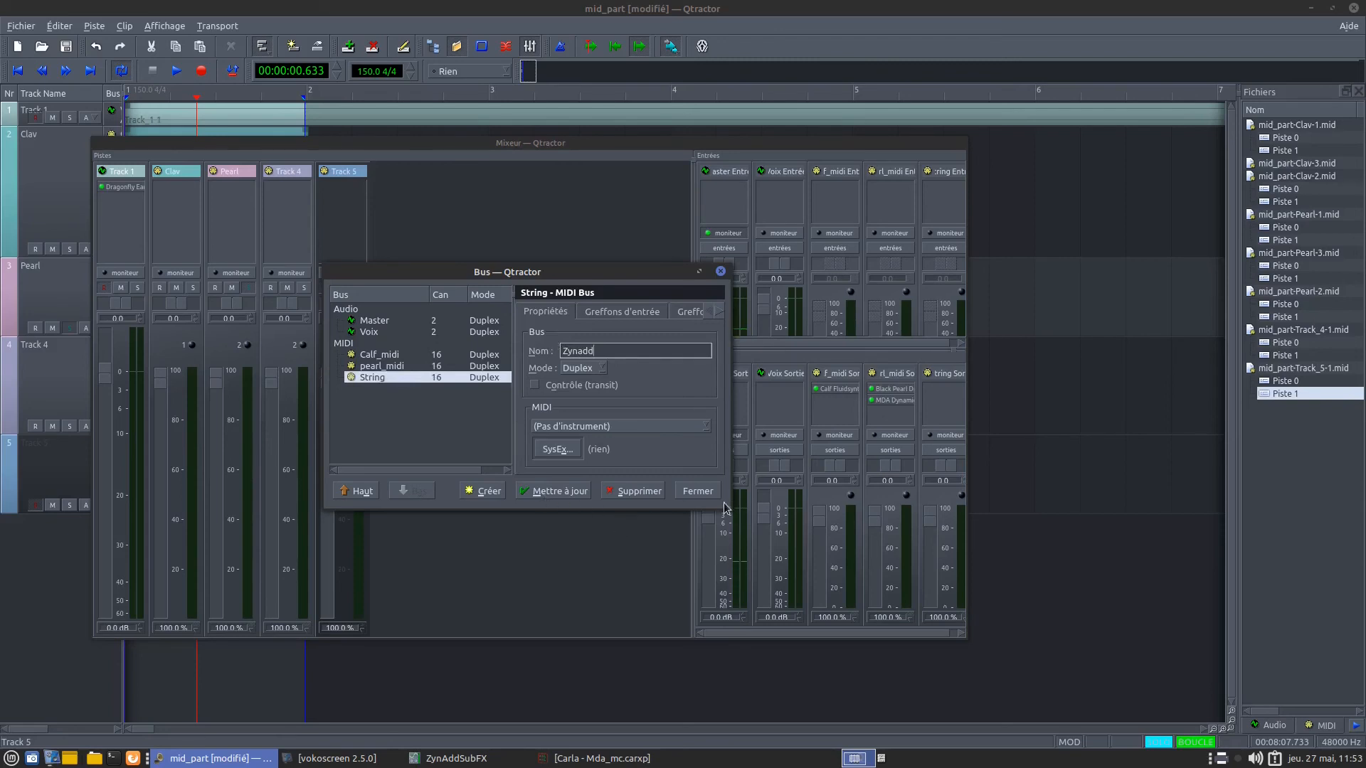
click(547, 500)
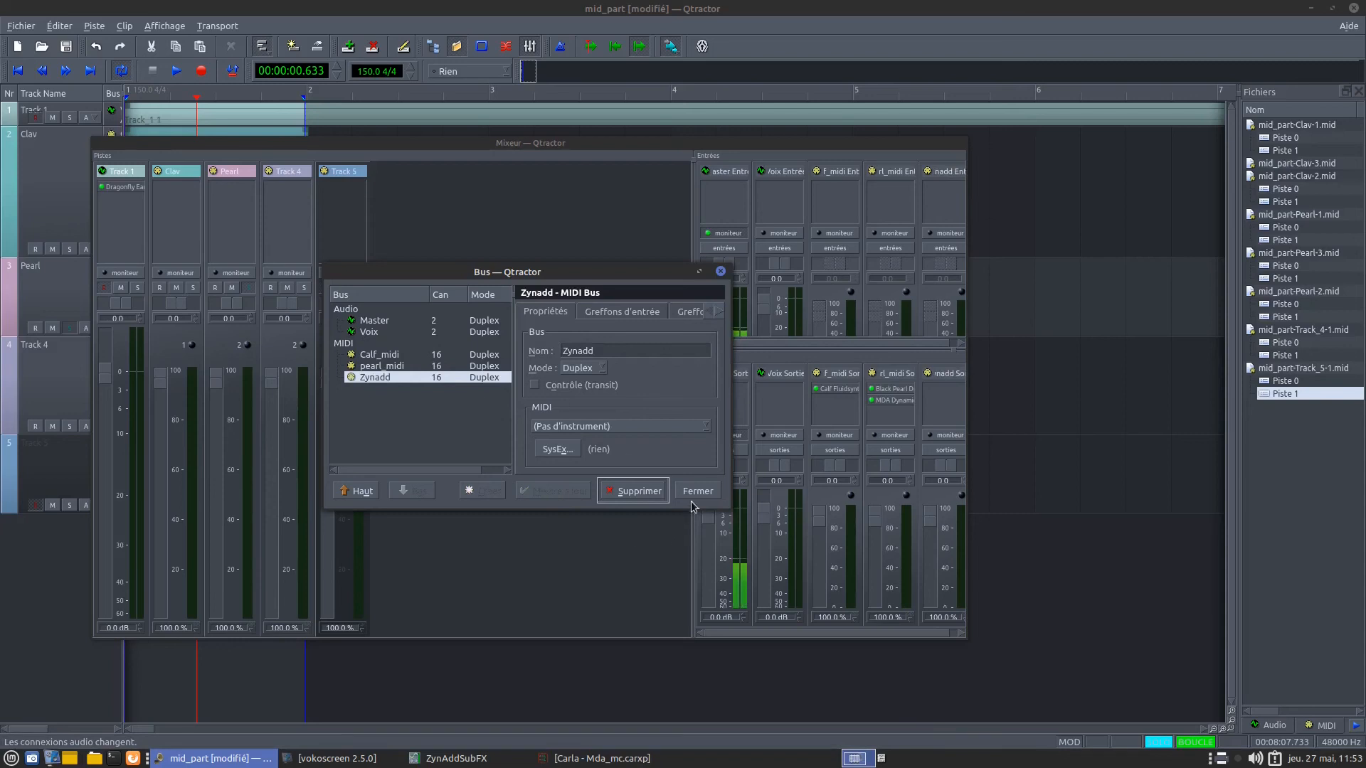
click(696, 495)
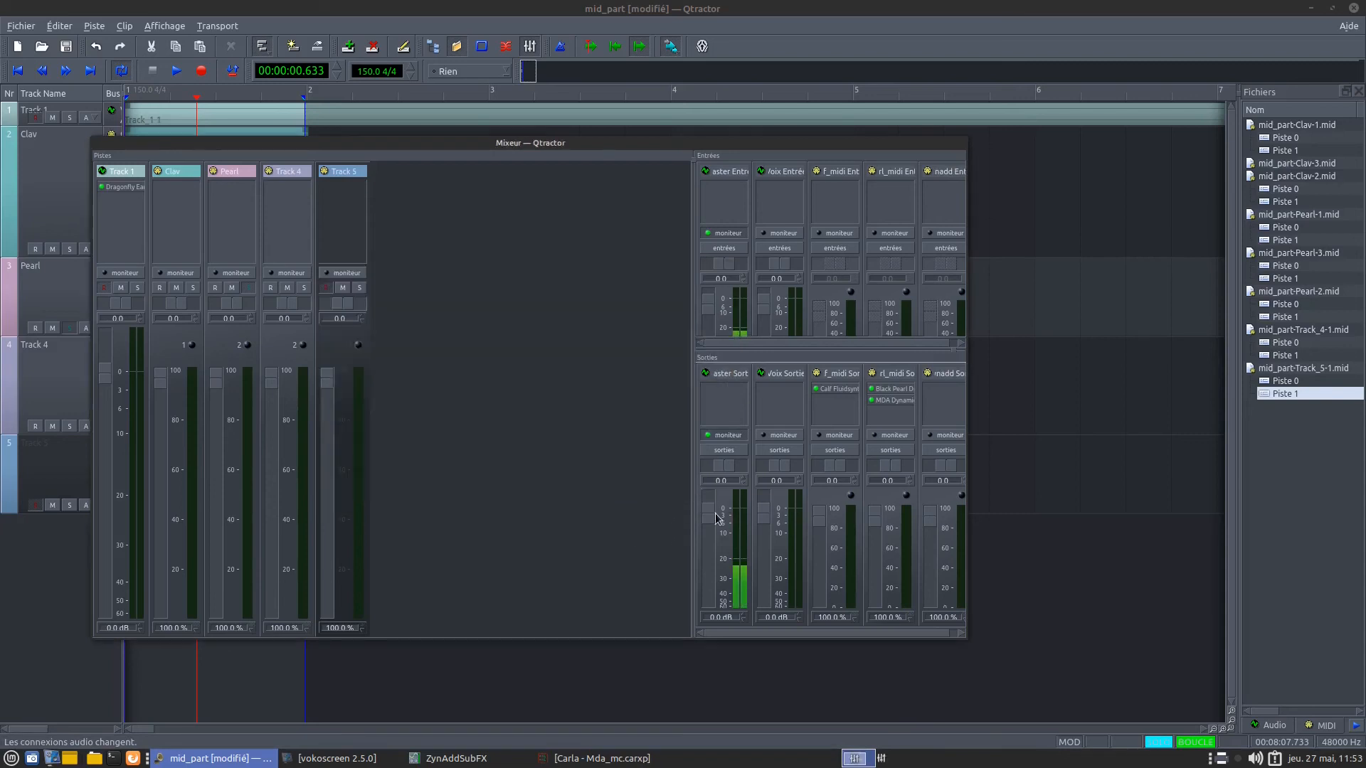
Step: Add the ZynAddSubFX plugin to the Zynadd output bus and activate it
right_click(945, 401)
click(969, 411)
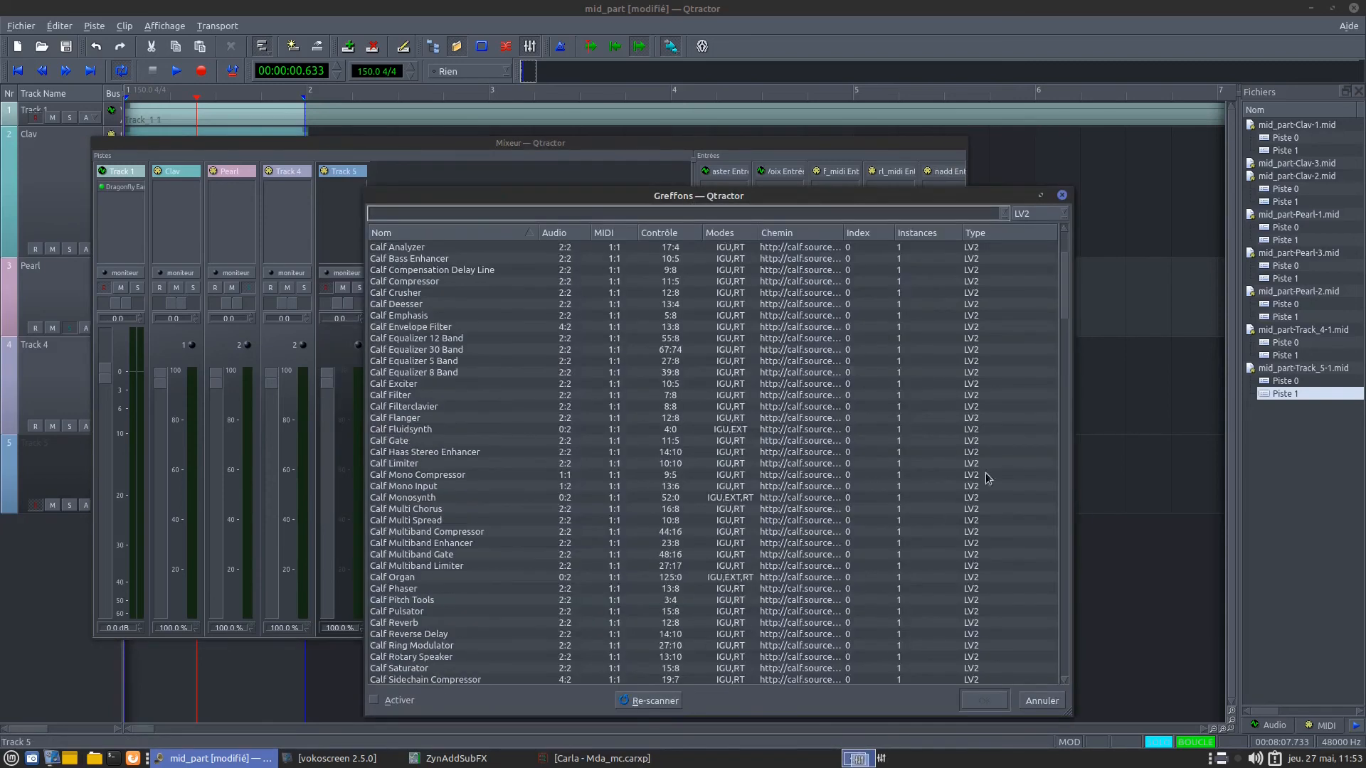
drag(1065, 293, 1084, 747)
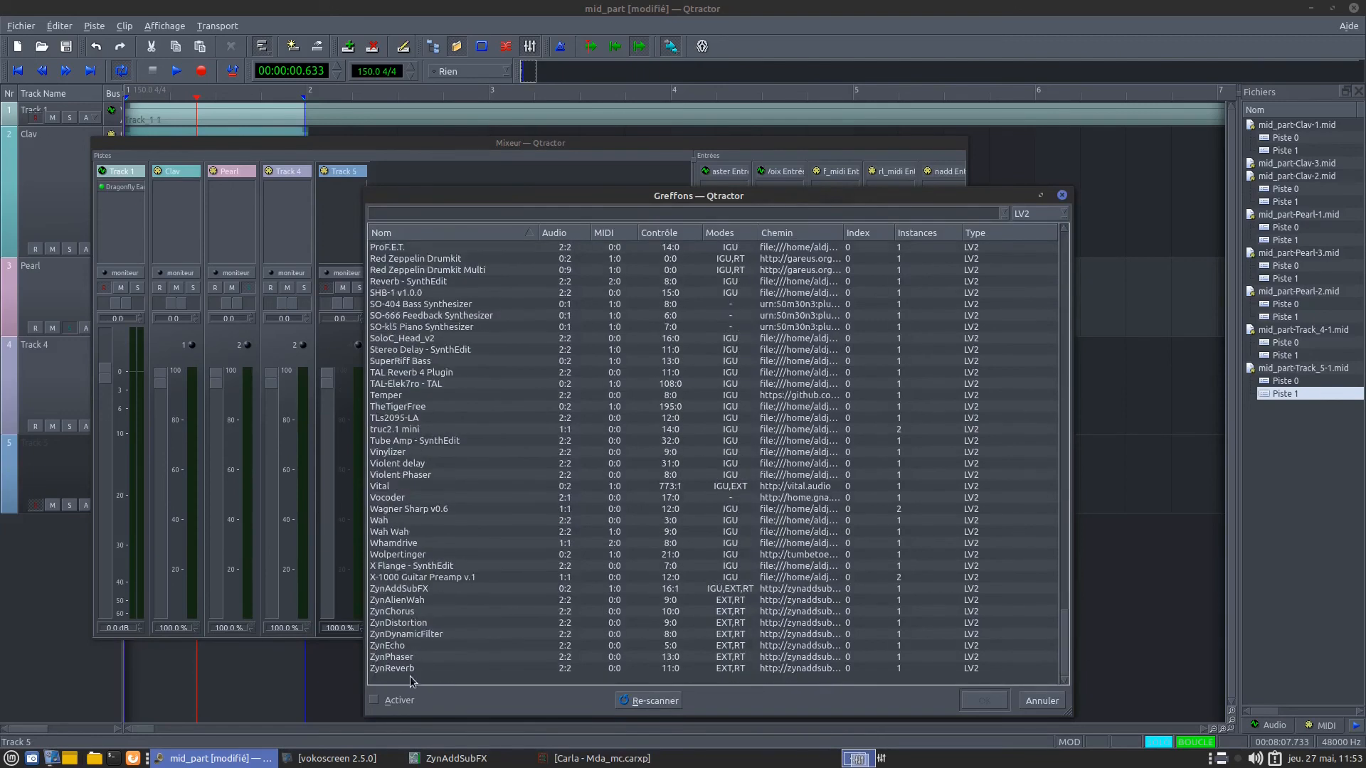
double_click(421, 592)
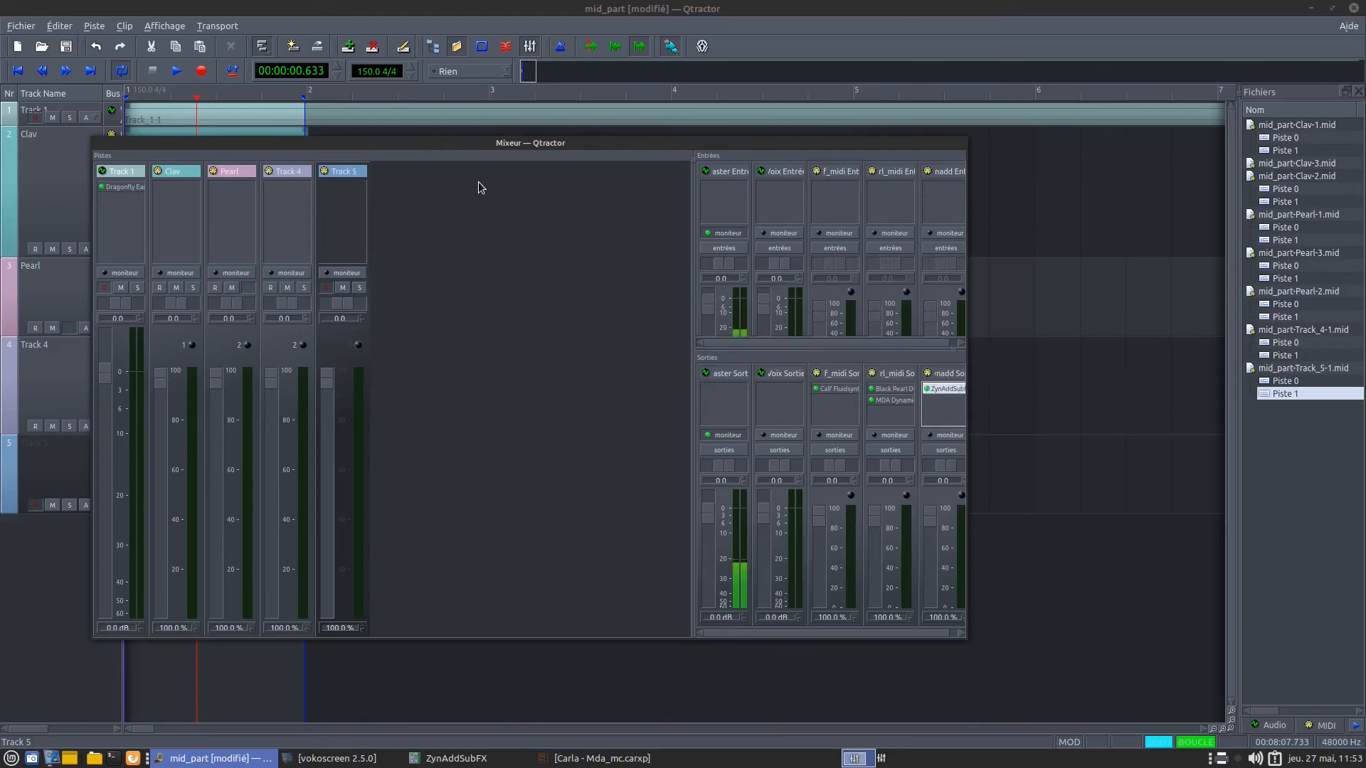
Step: Rename Track 5 as String
drag(509, 153, 772, 145)
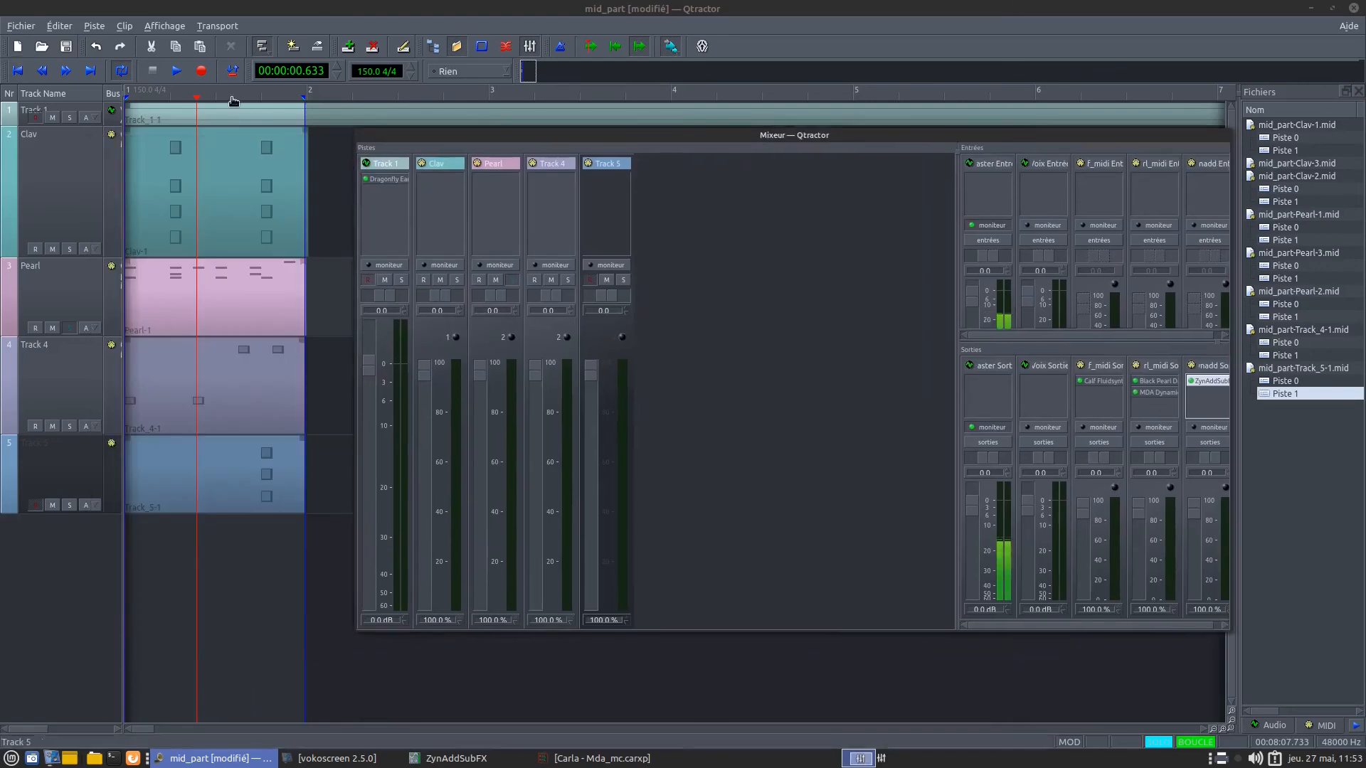
double_click(600, 166)
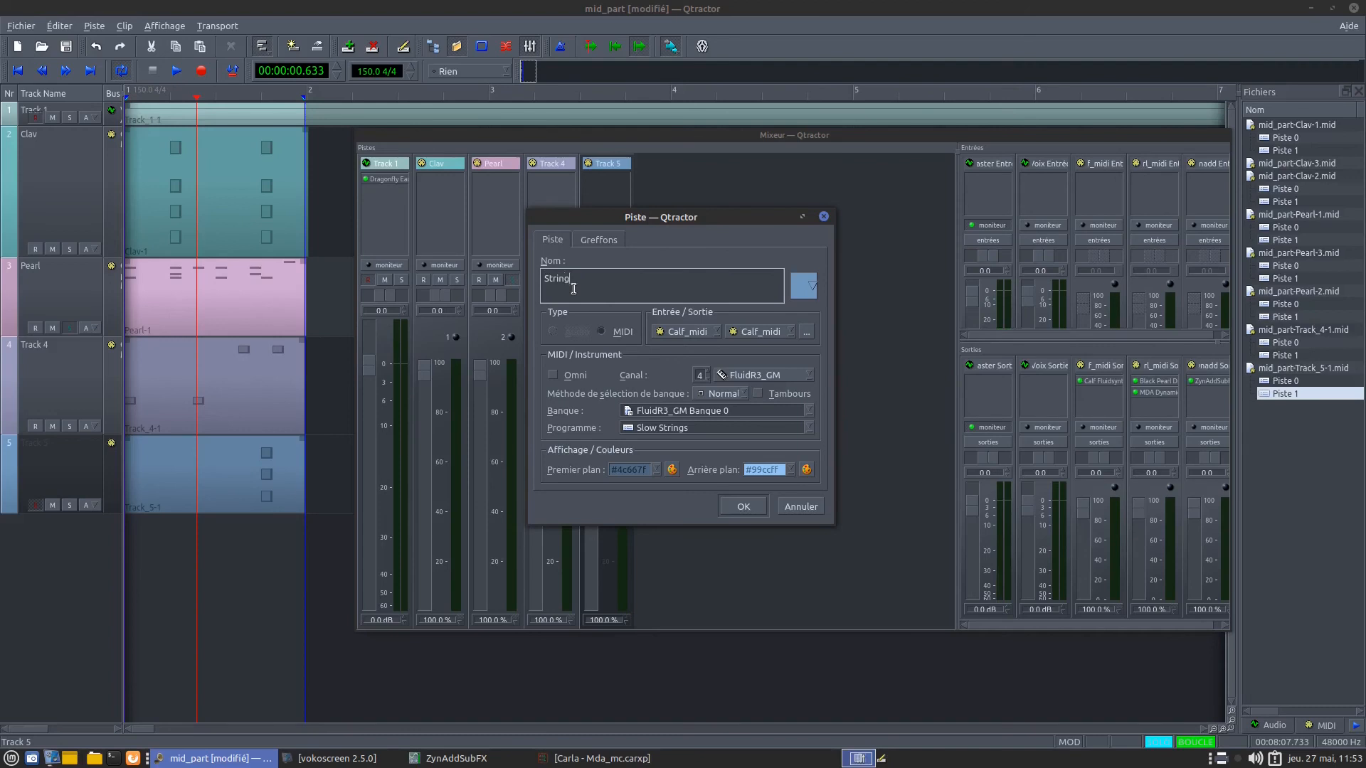
click(737, 501)
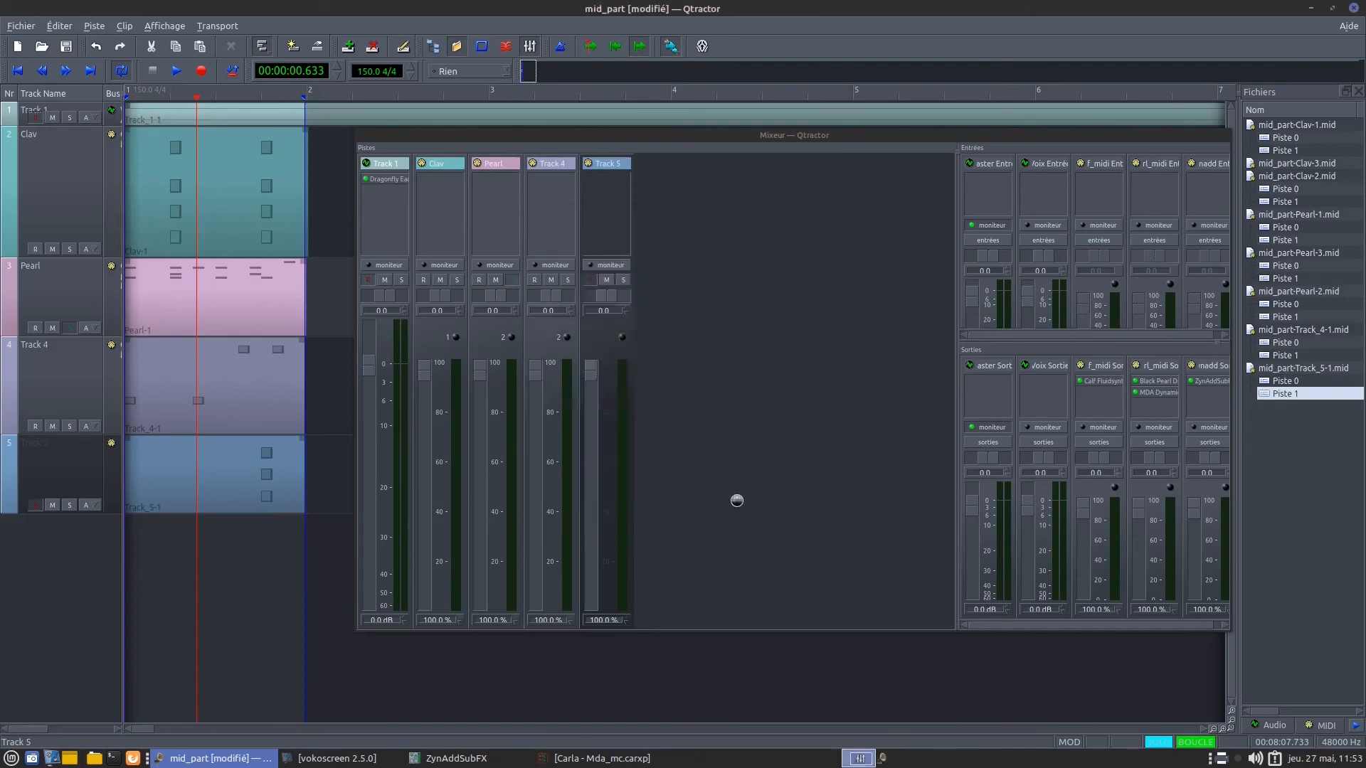
Step: Play the loop from the start, take the Pearl track out of solo, replay the full mix and stop playback
click(18, 72)
click(176, 75)
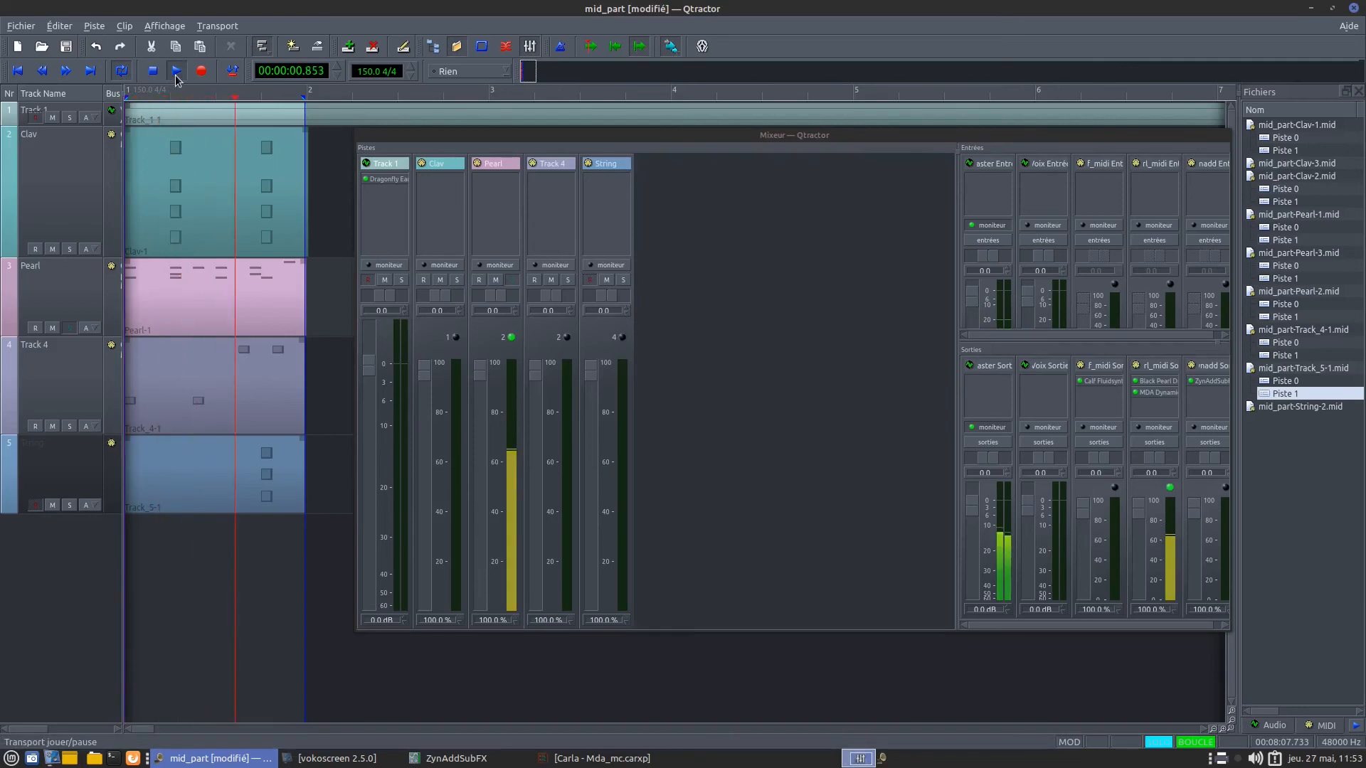
click(511, 281)
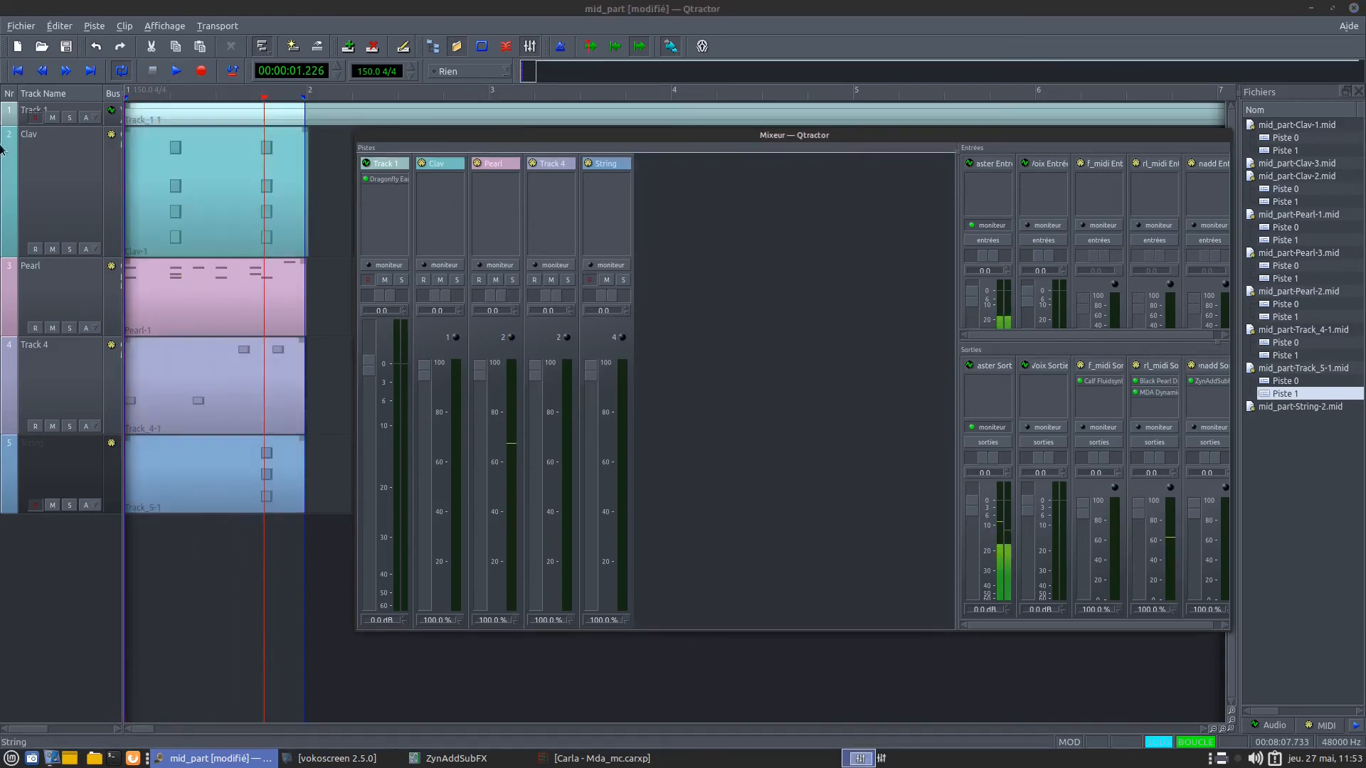
click(17, 72)
key(space)
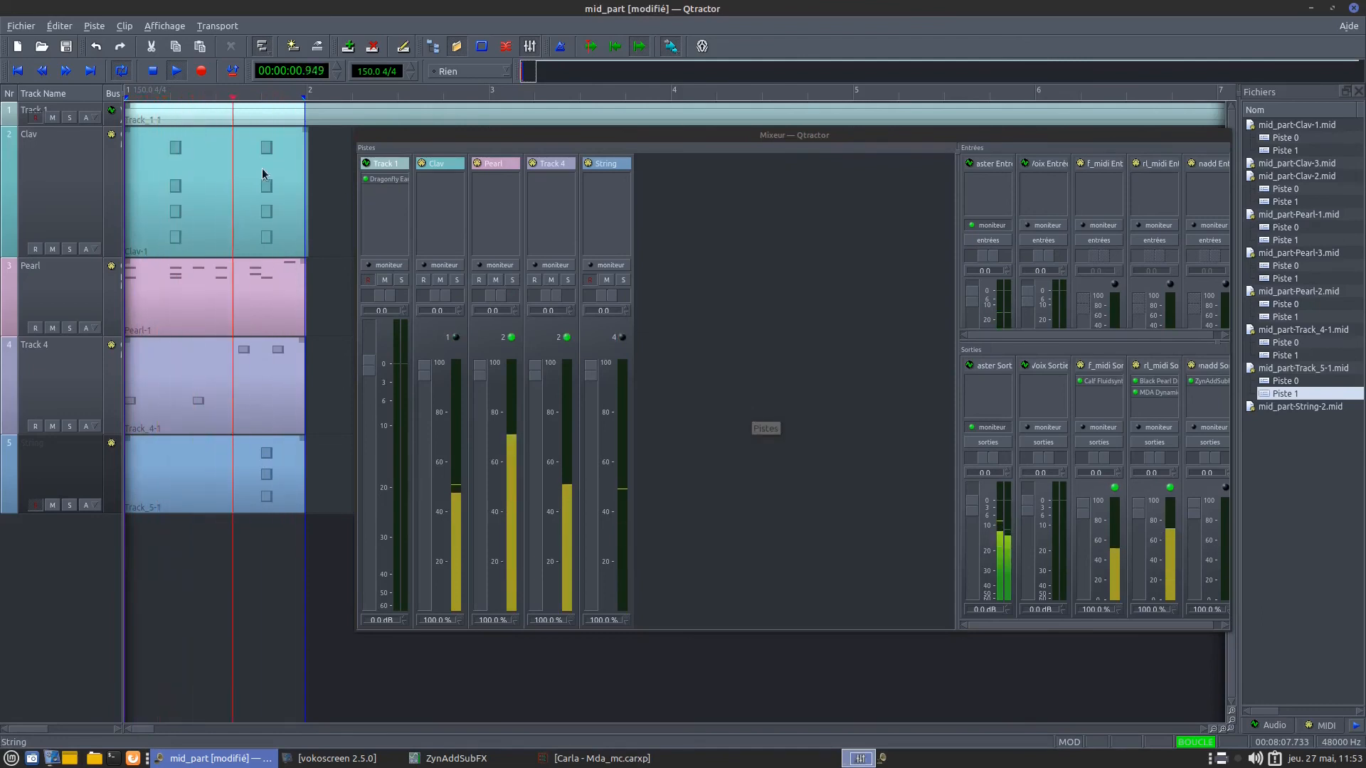
click(153, 71)
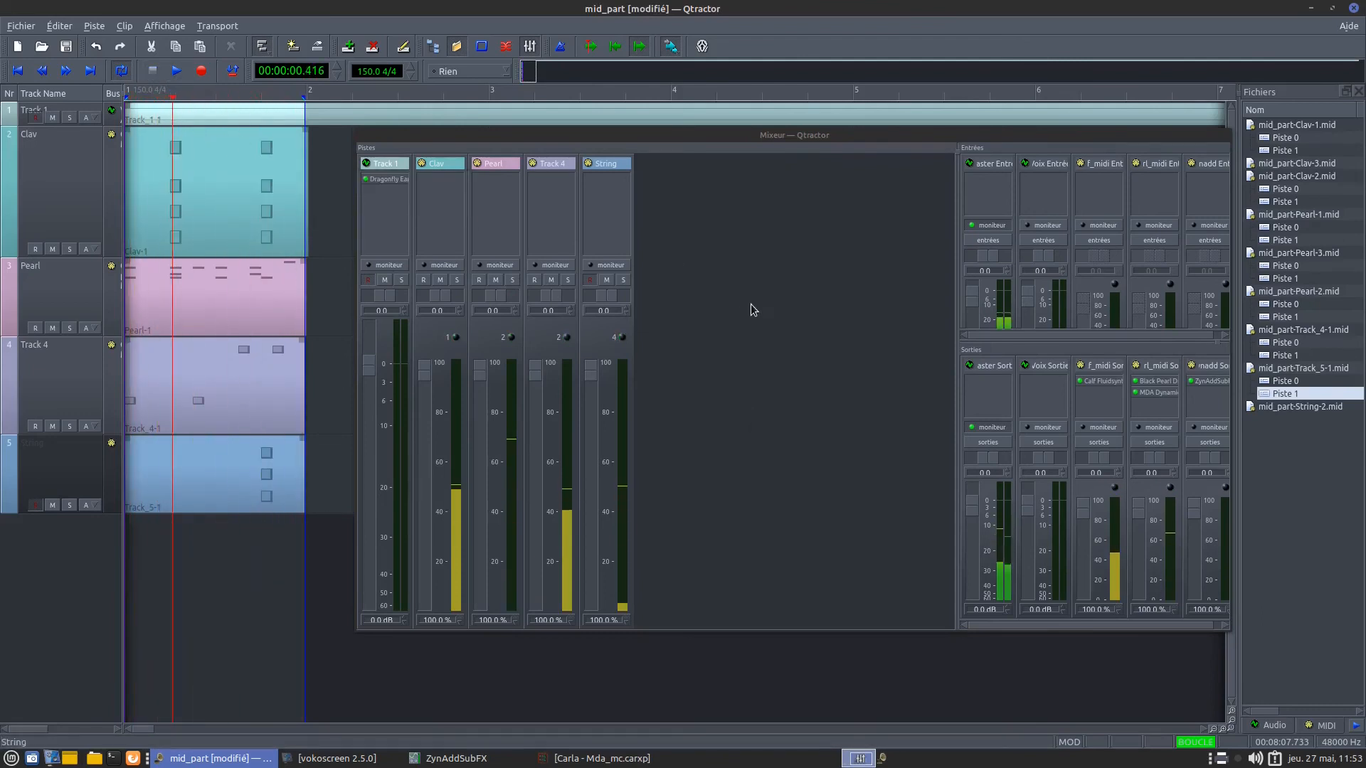
Step: Start a new MIDI track and set both its input and output to the Zynadd bus
right_click(677, 194)
click(711, 203)
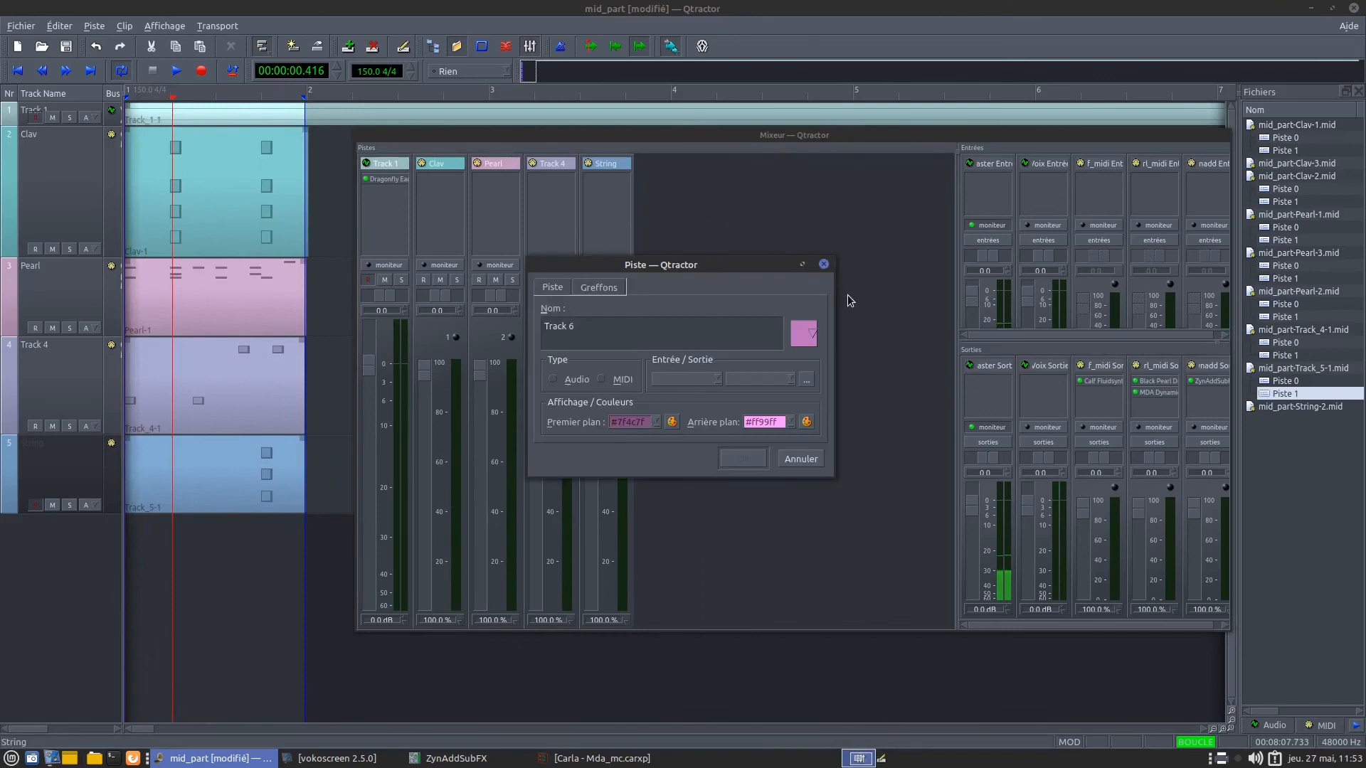
click(617, 379)
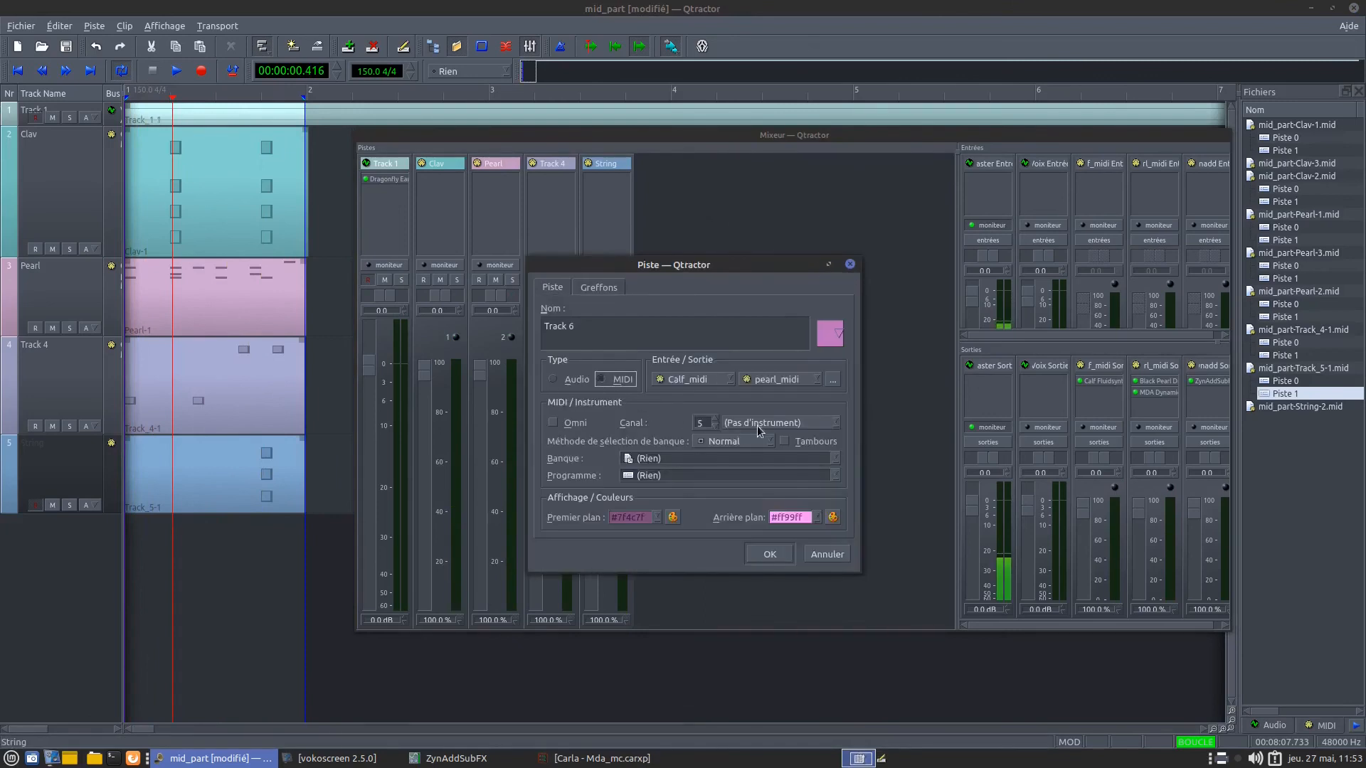
click(694, 379)
click(703, 415)
click(811, 384)
click(772, 414)
Step: Review the Zynadd MIDI bus properties and close the bus settings
click(837, 380)
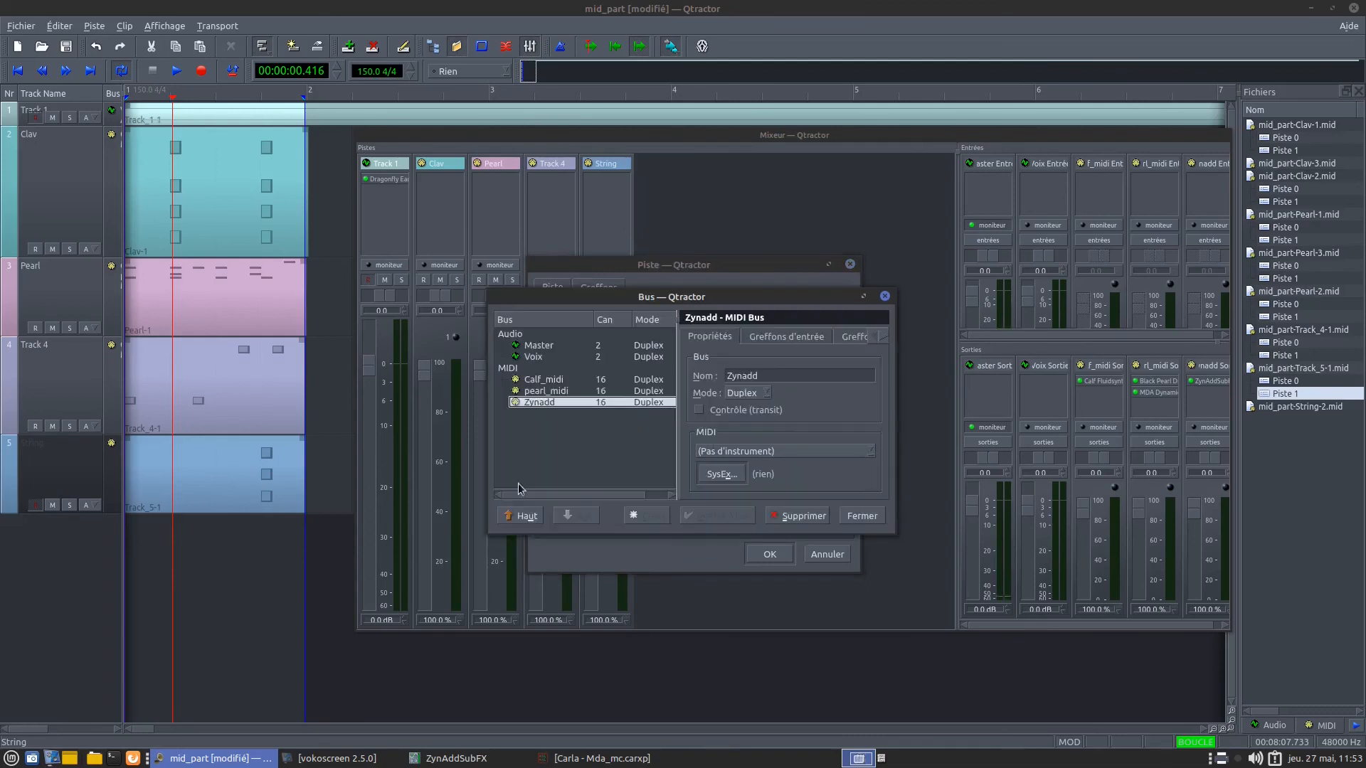
double_click(768, 376)
click(819, 406)
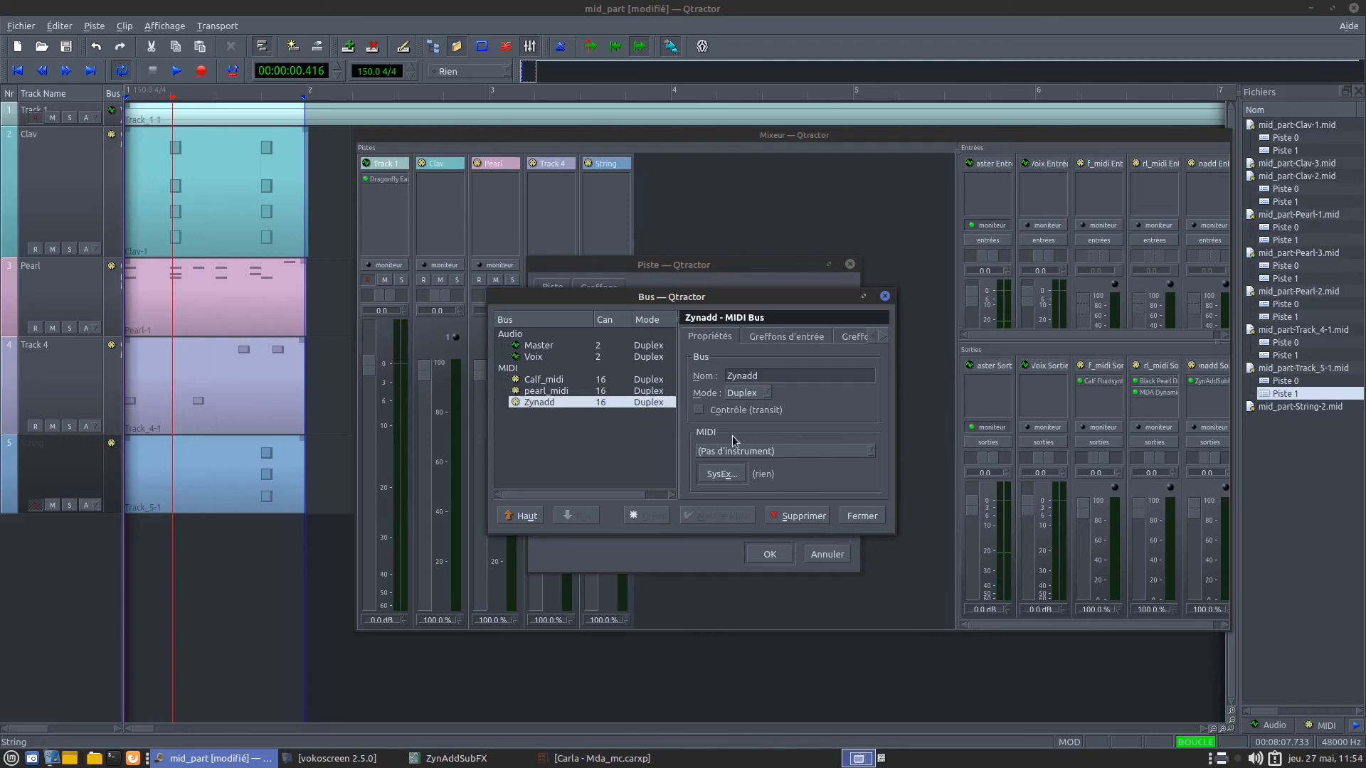
click(535, 432)
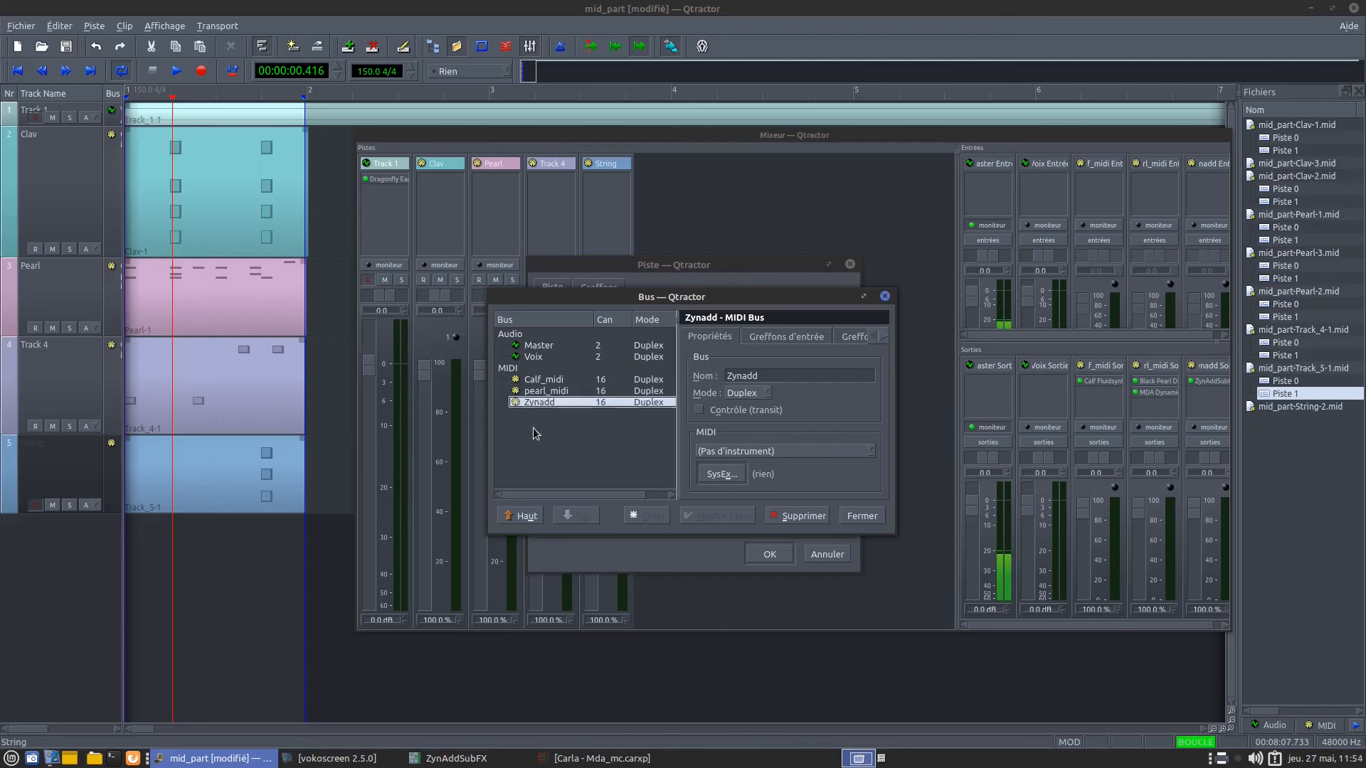
click(861, 513)
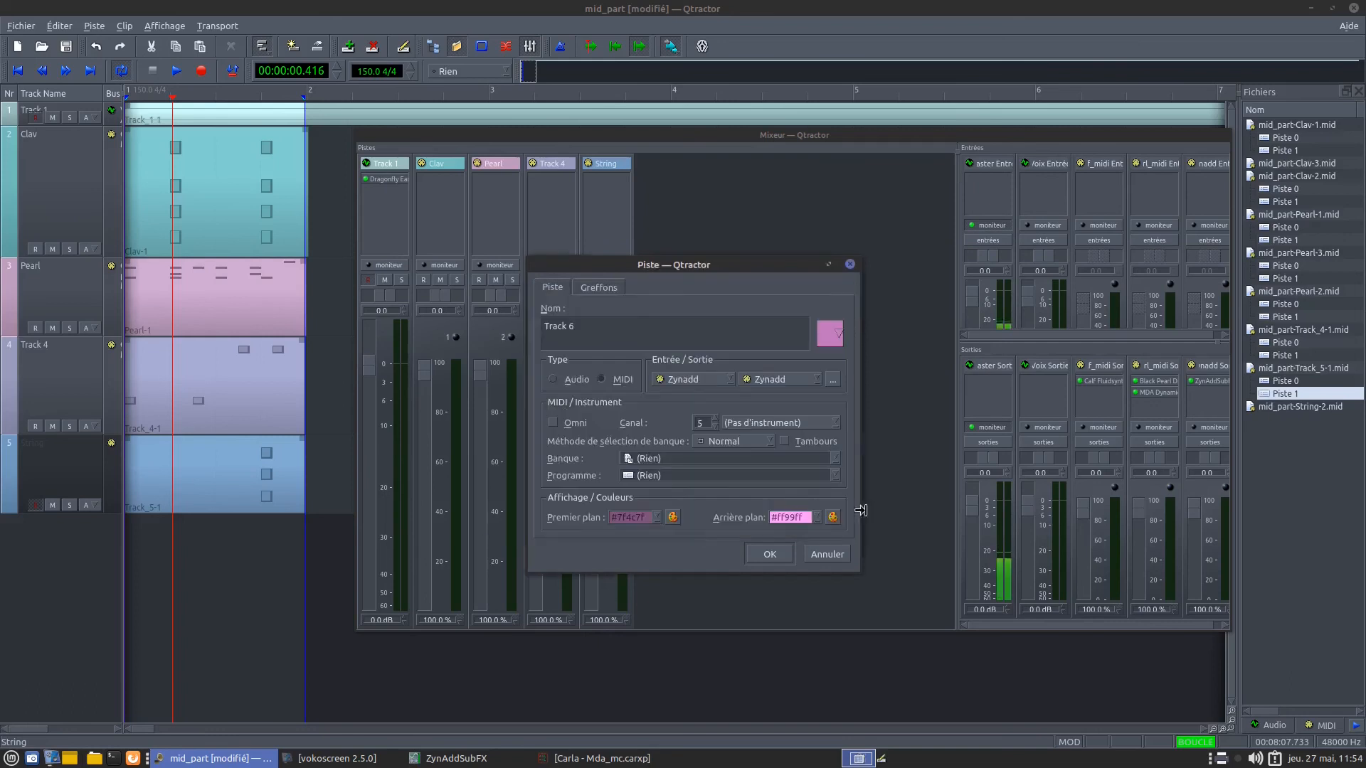
Step: Name the new MIDI track Wave and create it
click(643, 325)
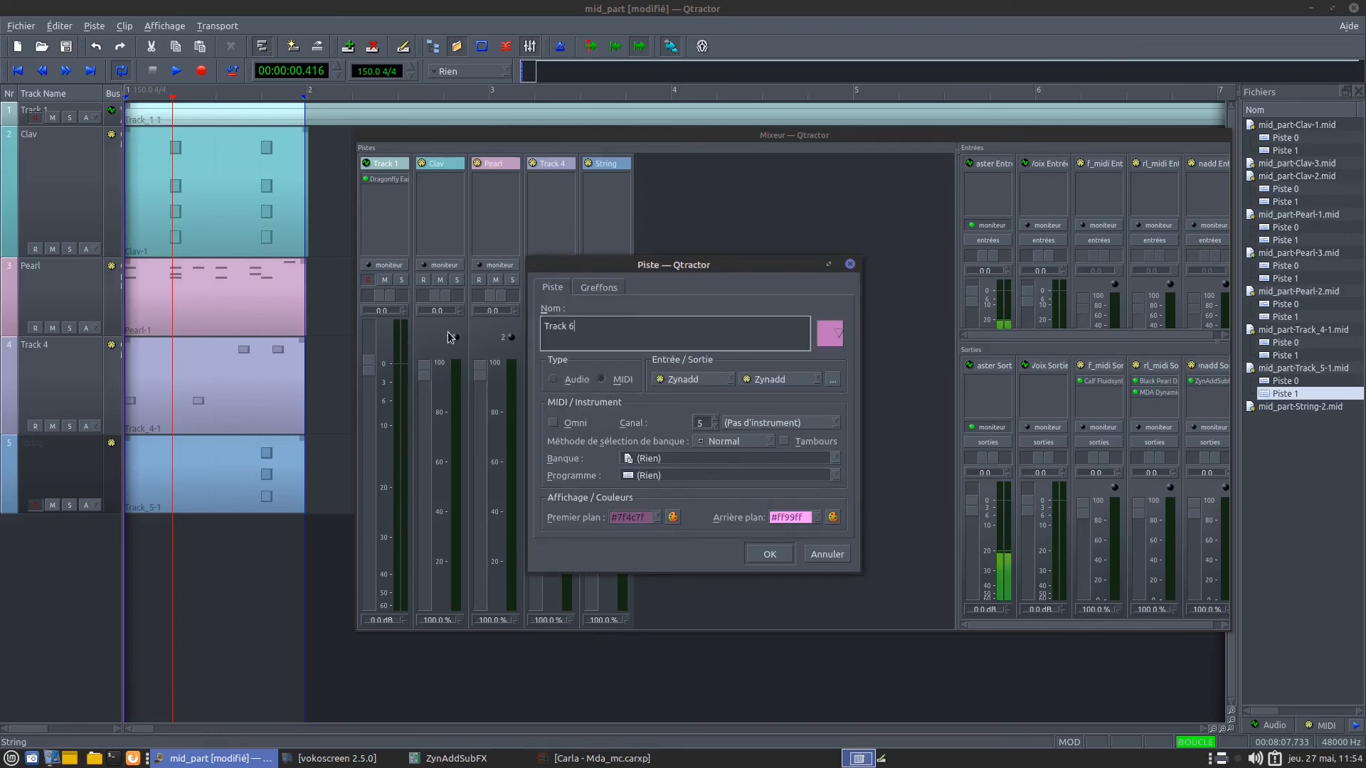
drag(641, 322, 502, 314)
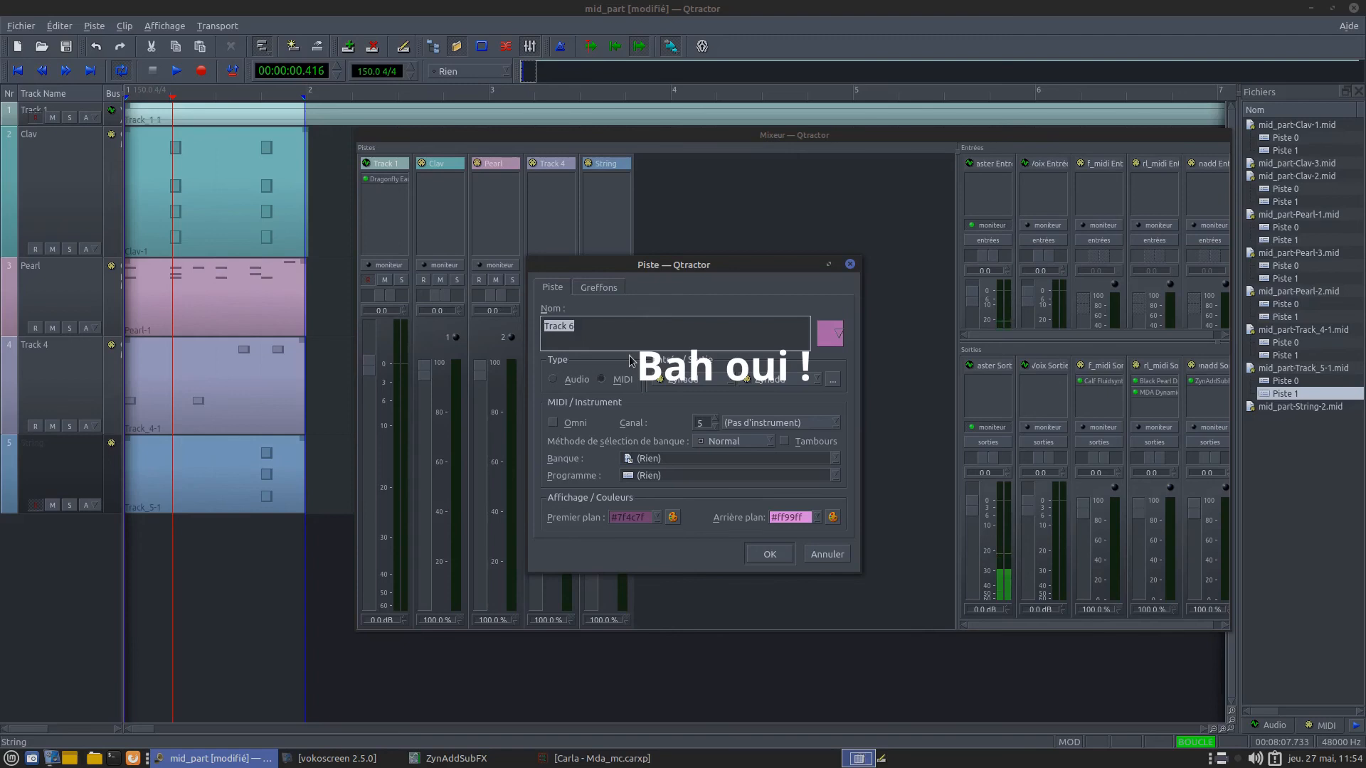
text(Wave)
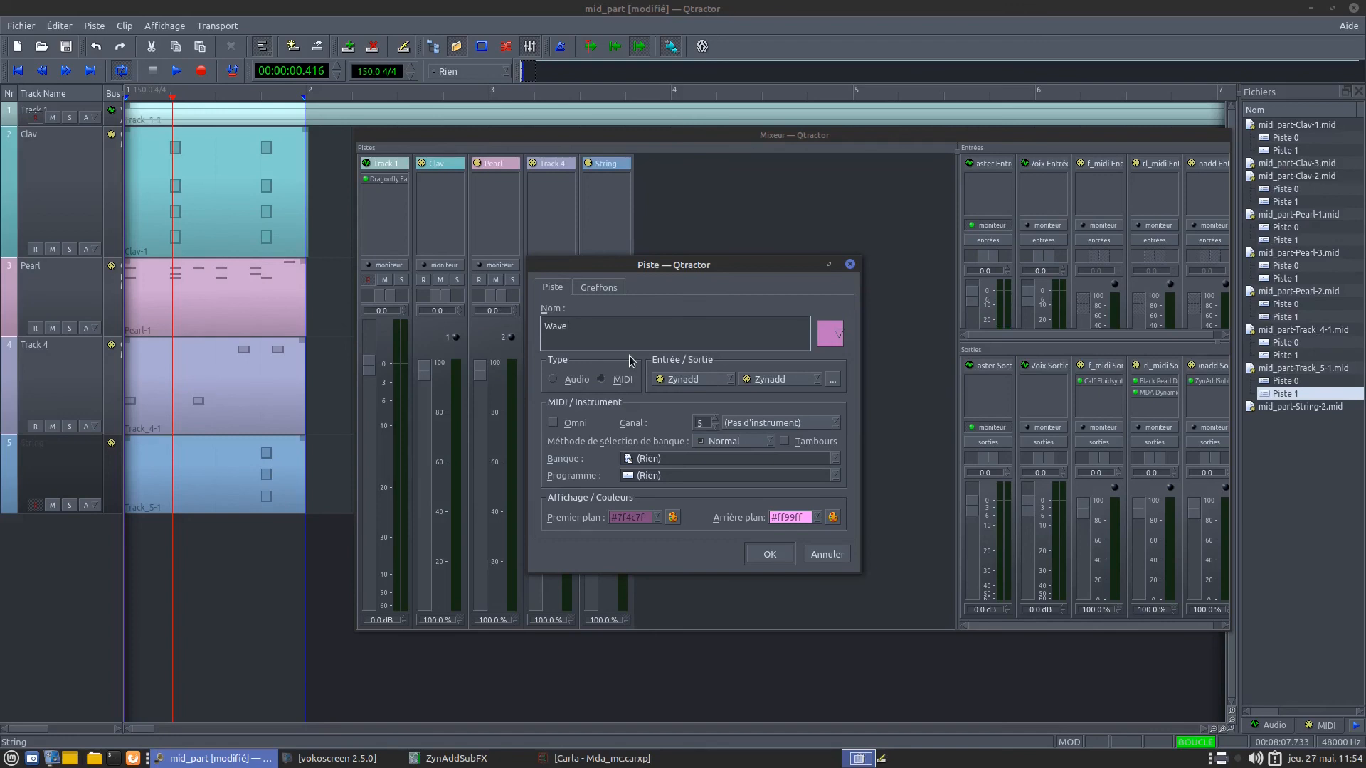
click(769, 554)
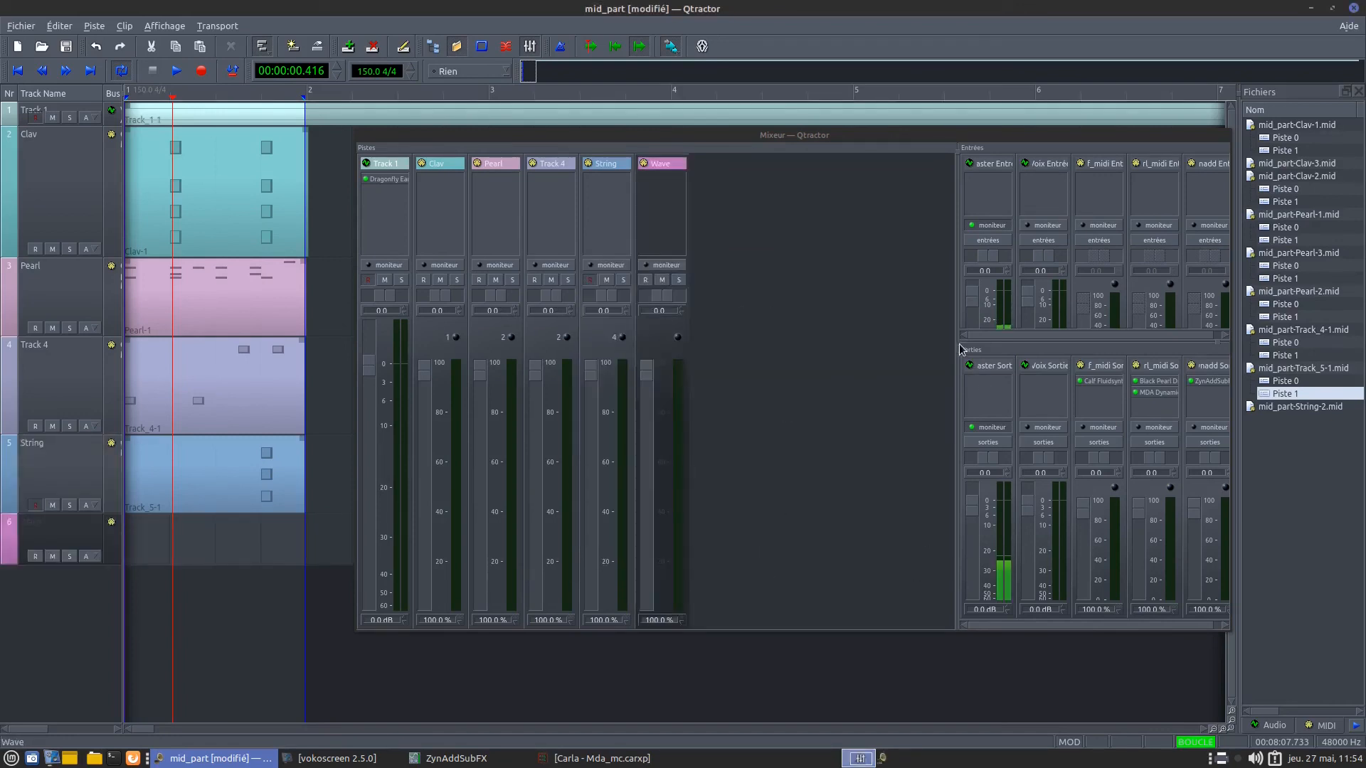
Step: Disarm recording on the String track and arm the Wave track for recording
drag(956, 343, 809, 342)
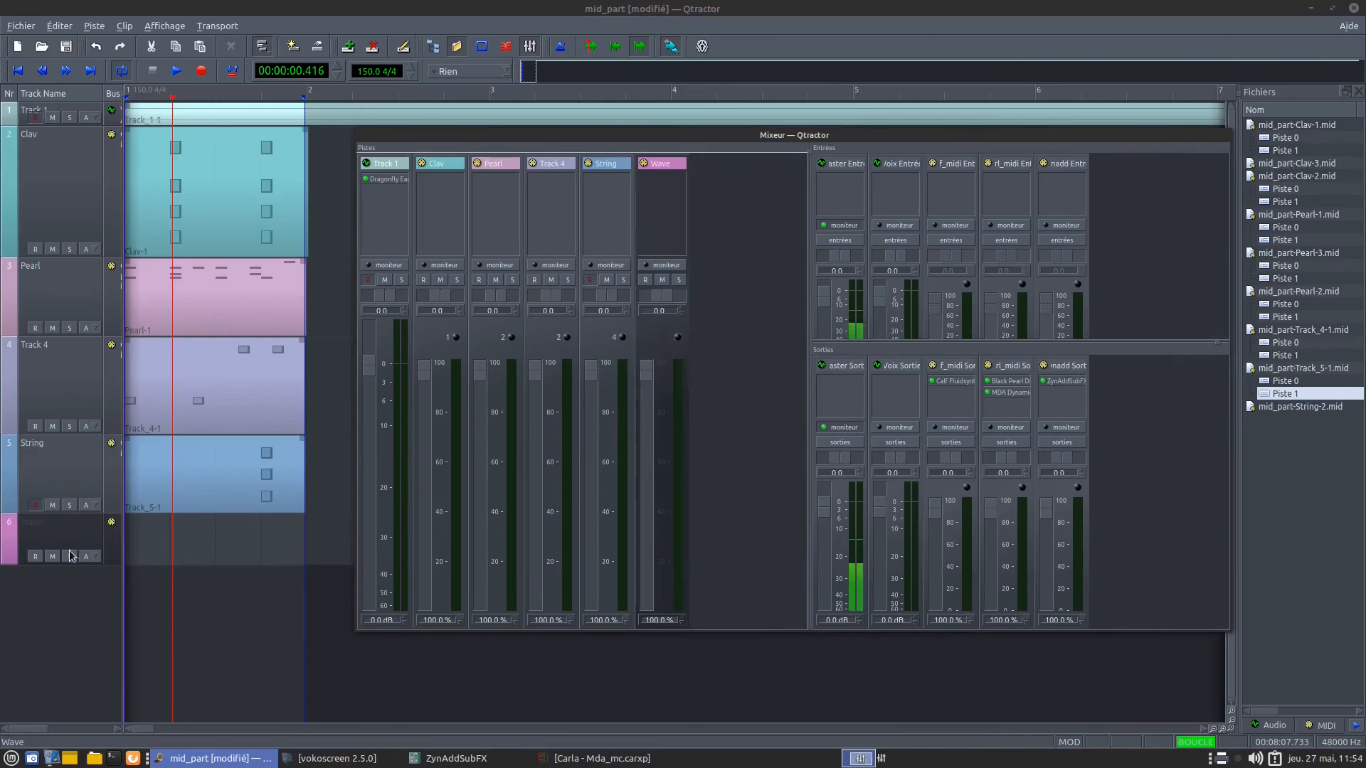
drag(7, 562, 7, 602)
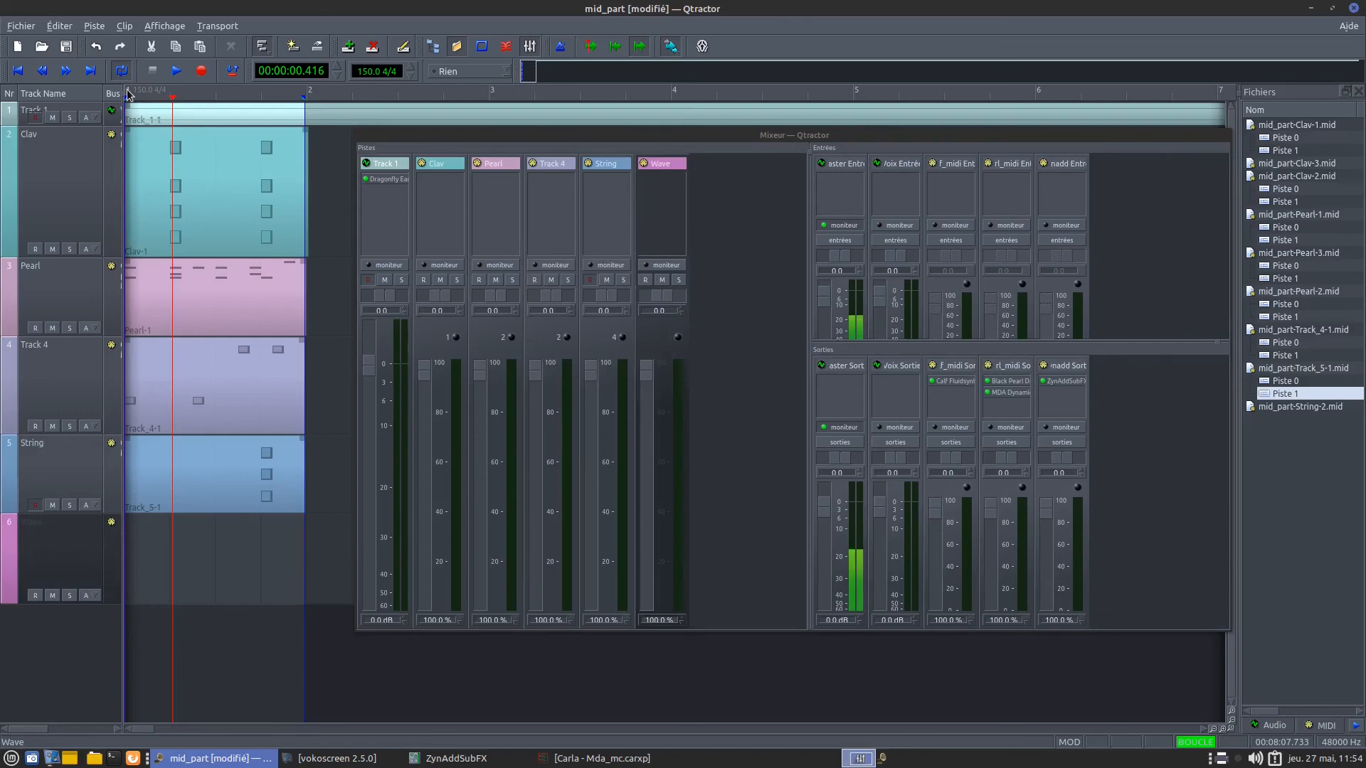
click(36, 505)
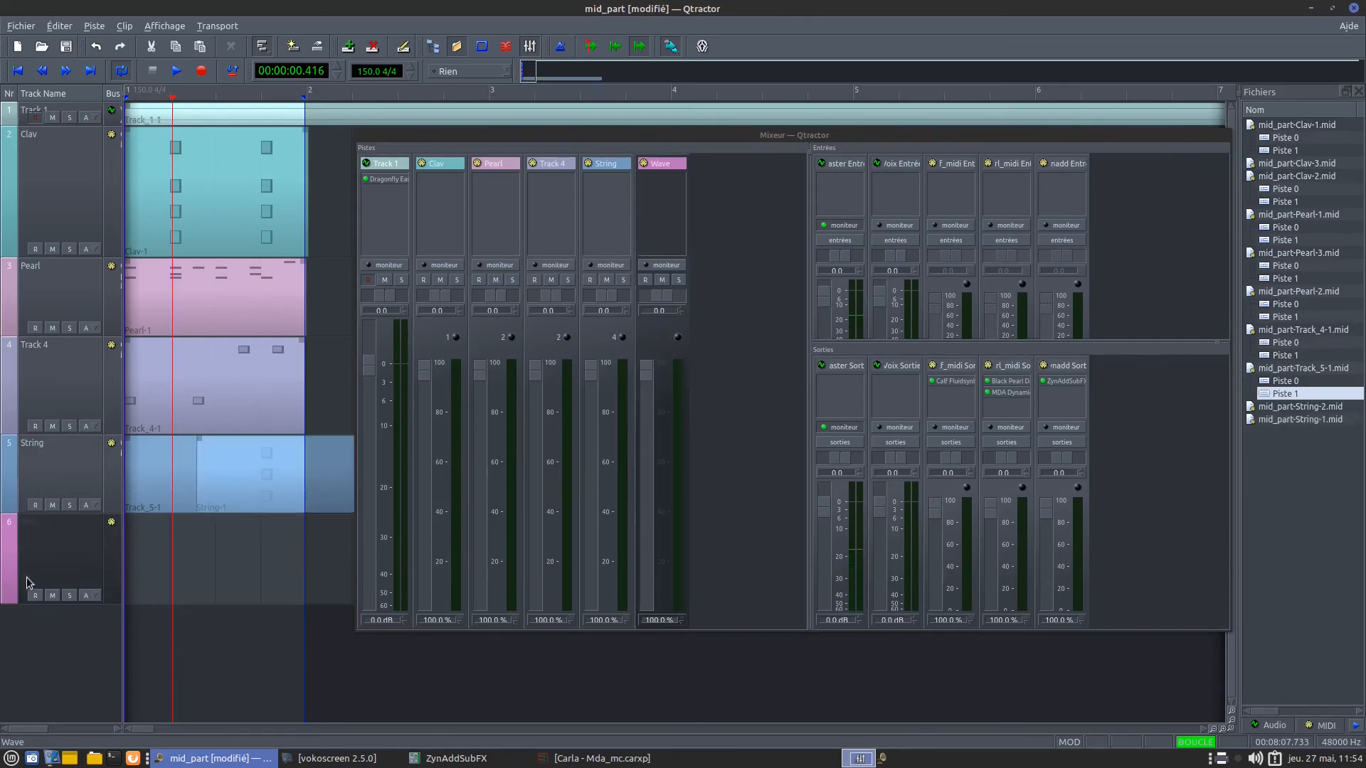
click(34, 596)
Step: Record a new clip on the Wave track, place it at the session start and open it in the MIDI editor
click(202, 72)
drag(234, 544, 172, 547)
double_click(173, 549)
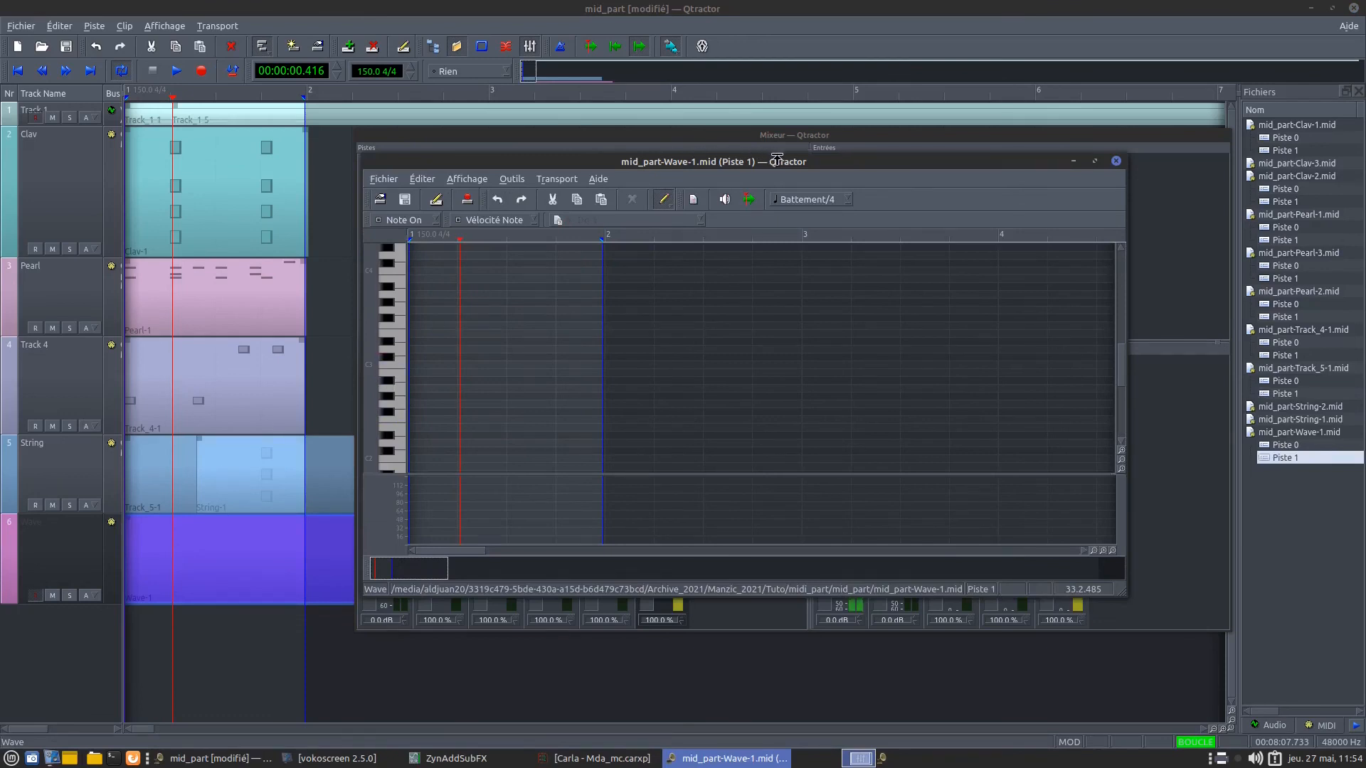
drag(984, 180, 735, 301)
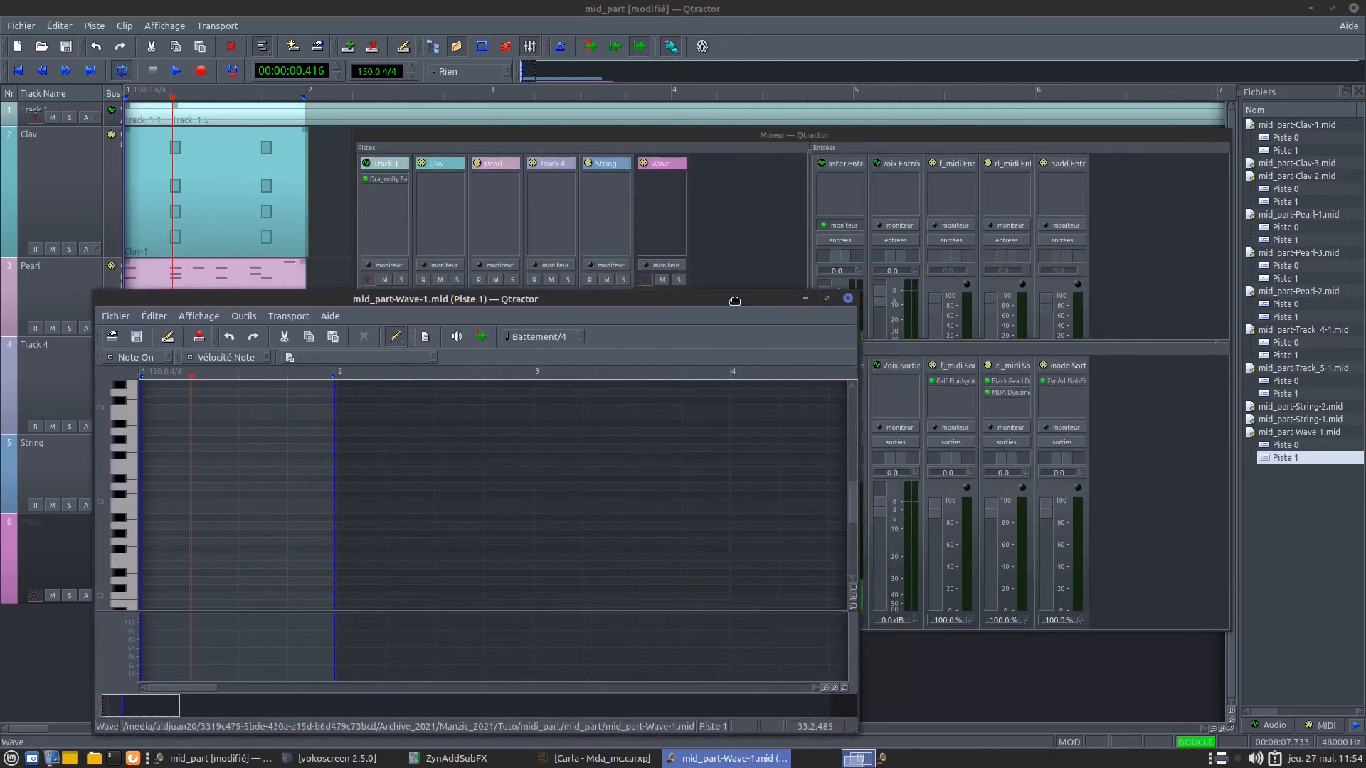
Step: Enable parts 2 through 8 in the Zynadd bus's ZynAddSubFX plugin and close its part mixer panel
click(1136, 343)
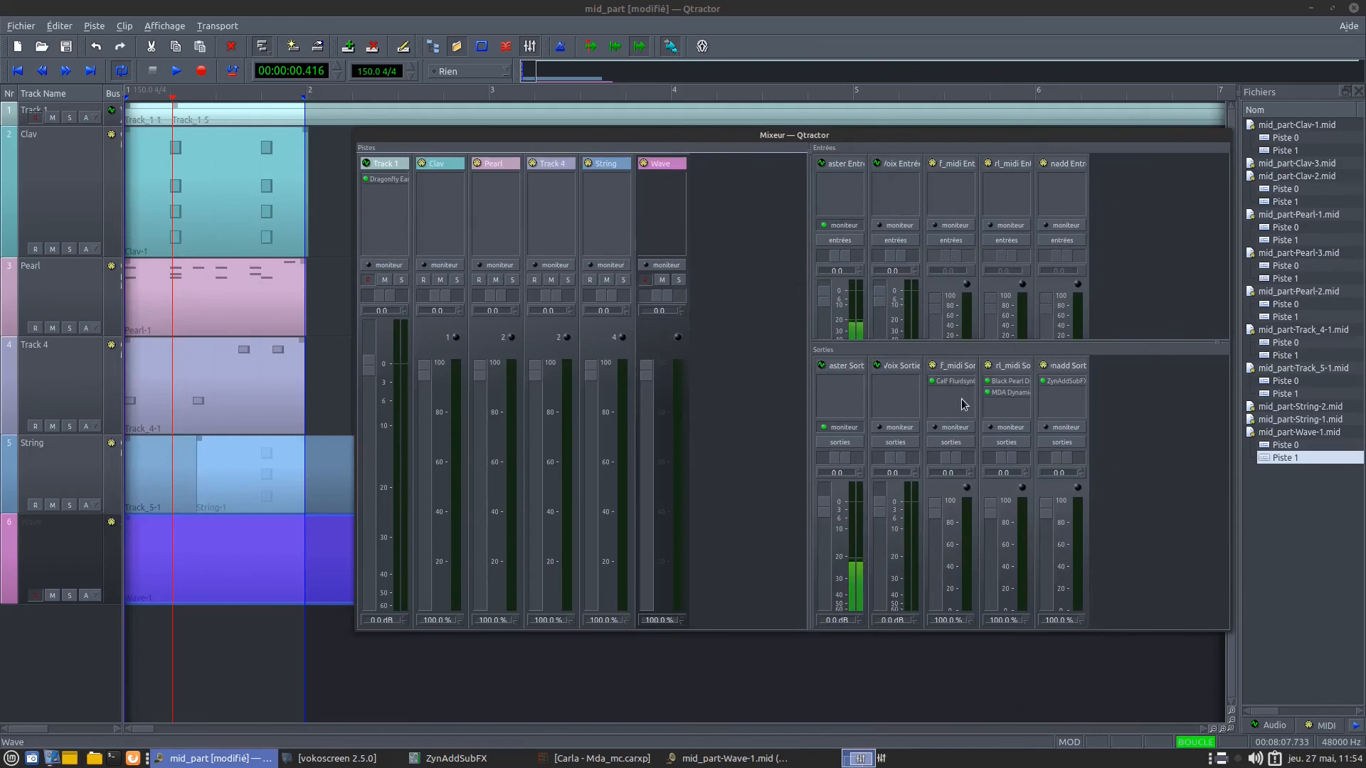
double_click(1065, 380)
drag(150, 30, 831, 187)
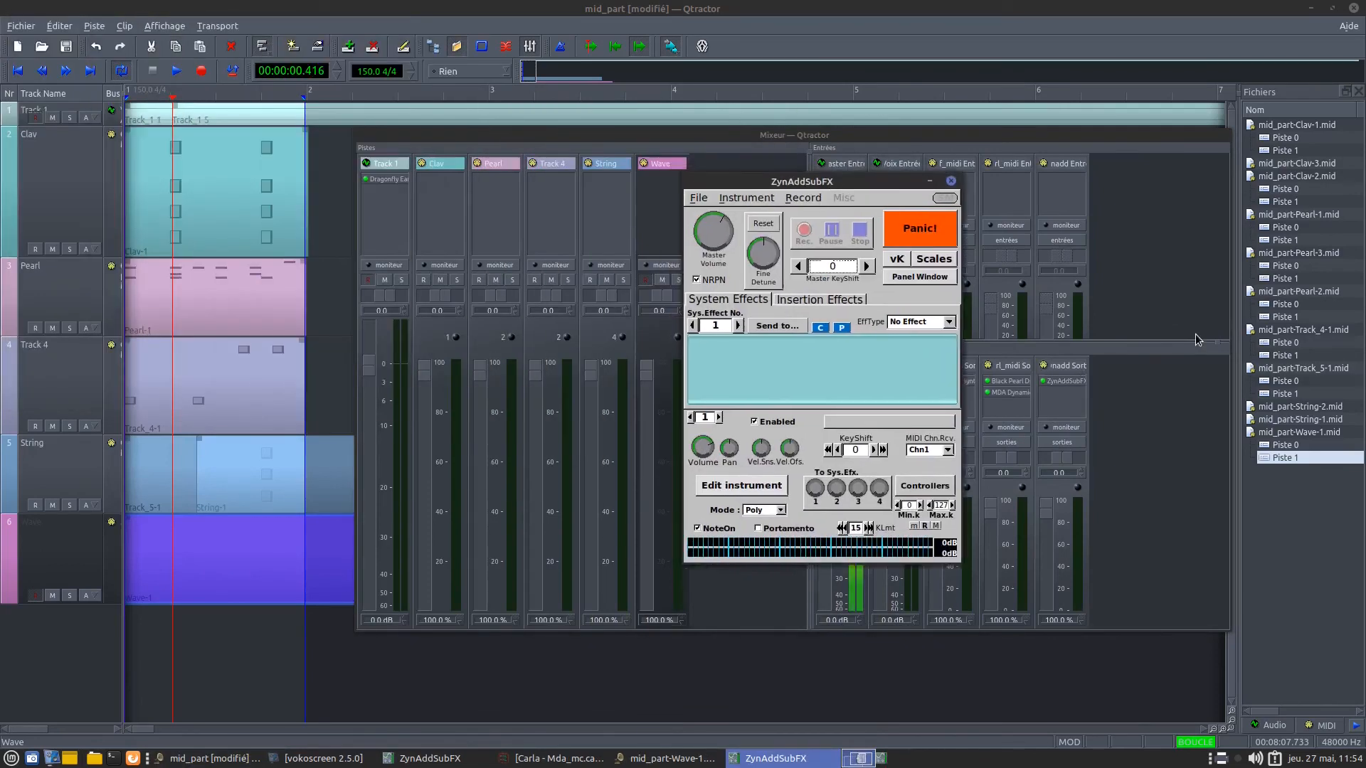
click(919, 276)
click(66, 46)
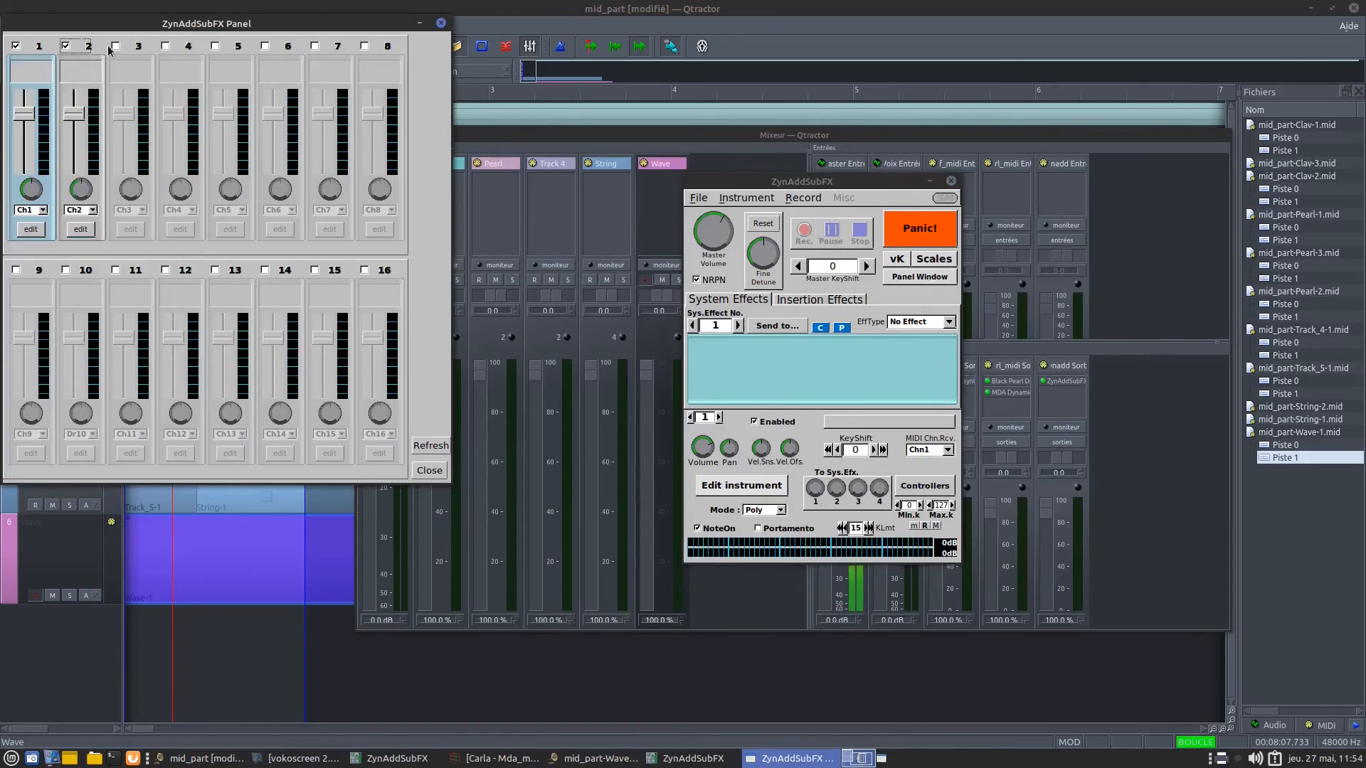
click(115, 46)
click(165, 47)
click(216, 48)
click(266, 48)
click(334, 50)
click(365, 46)
click(440, 24)
drag(880, 182, 1007, 187)
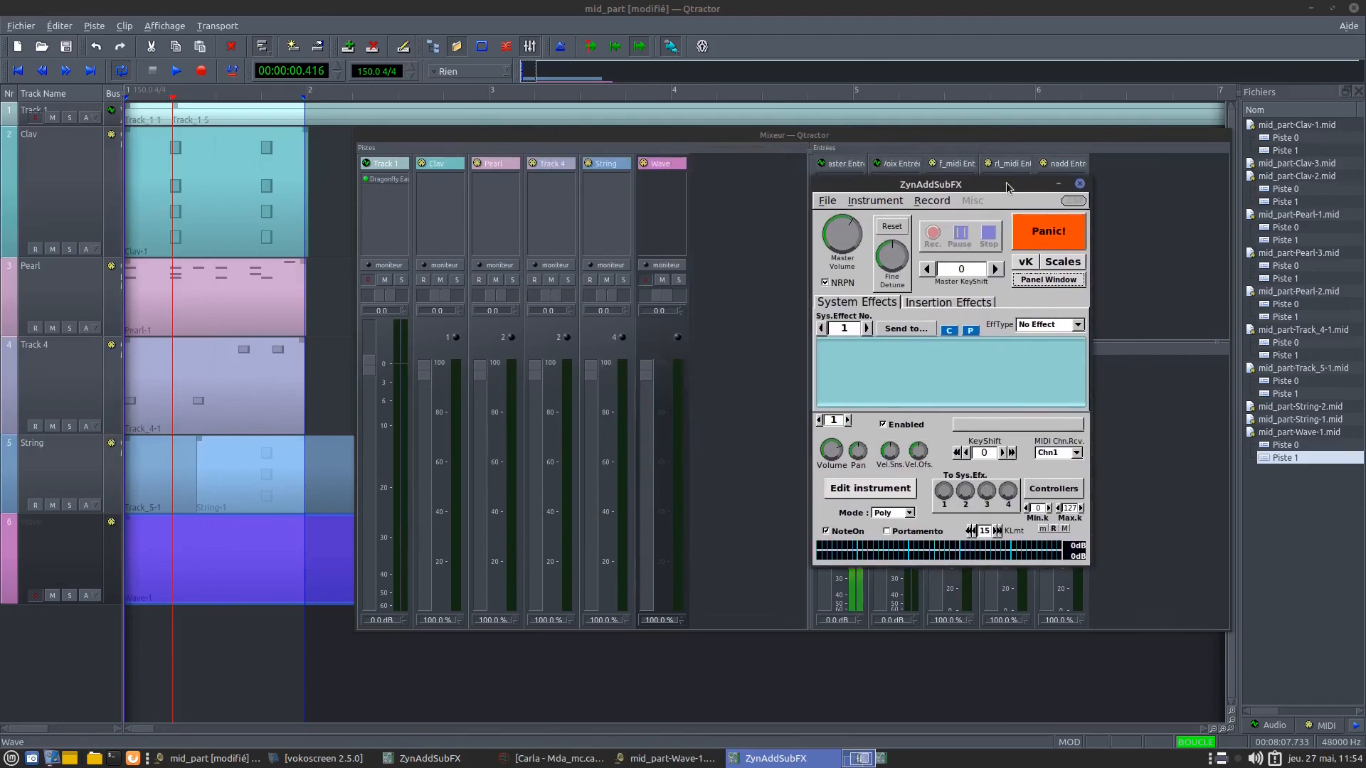
Step: Set the Wave track's MIDI channel to 1
double_click(667, 167)
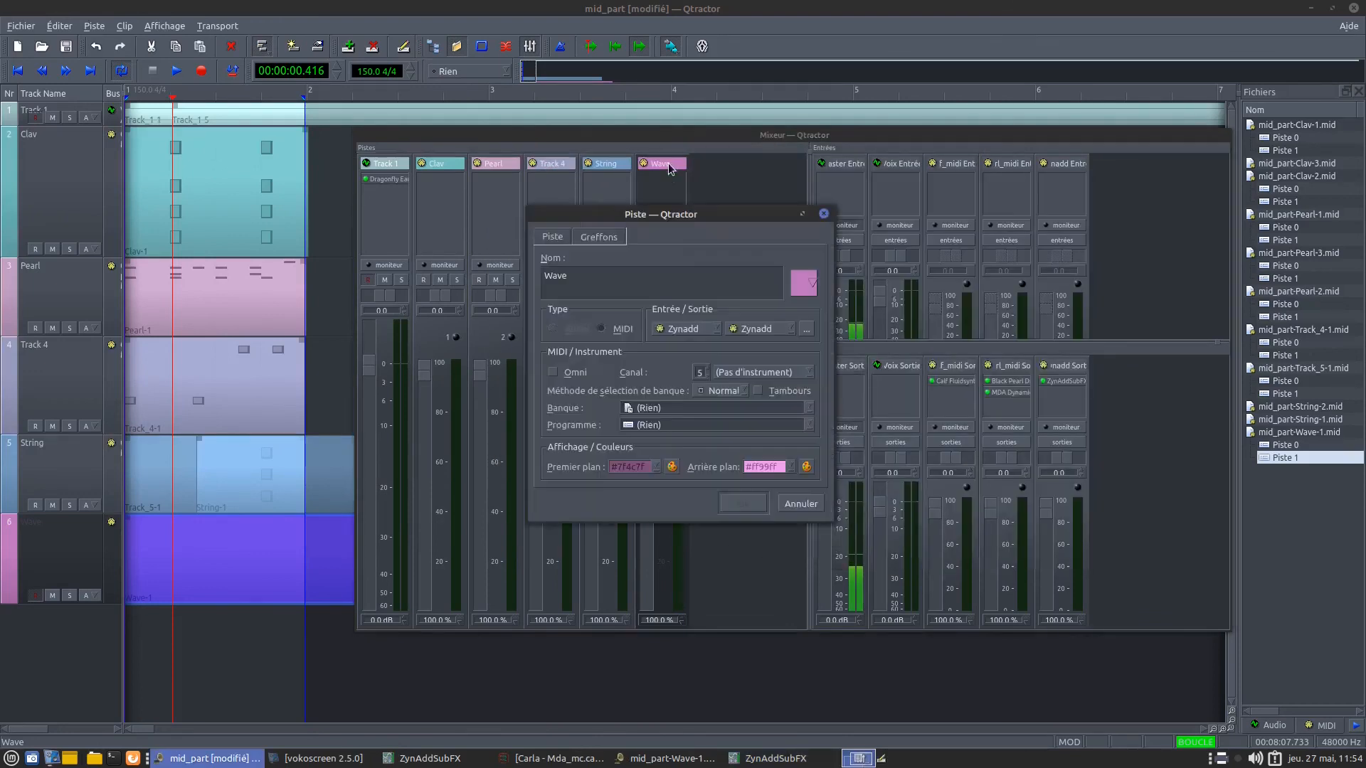
click(706, 377)
click(707, 377)
click(706, 377)
click(706, 377)
click(749, 505)
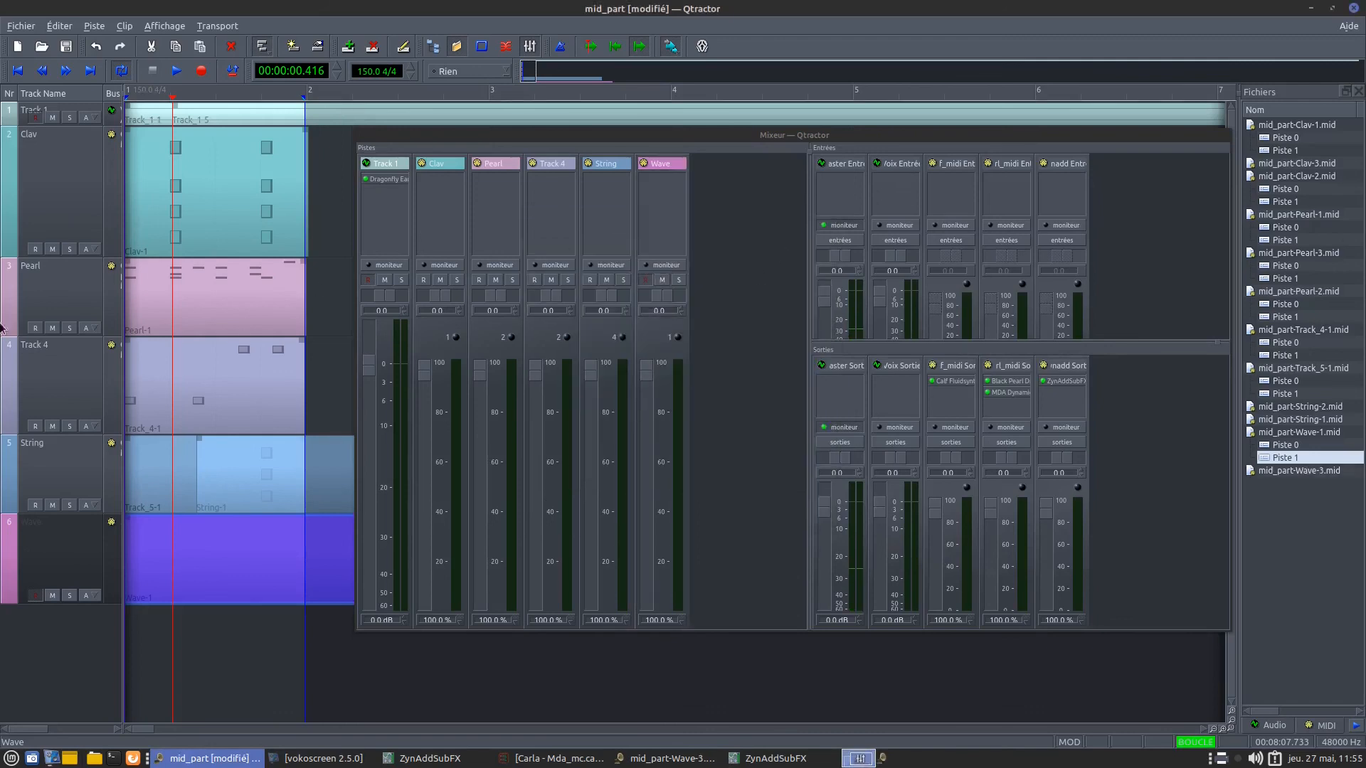
Step: Draw two short notes in the Wave clip, one on beat 1 and a Sol3 on beat 3
double_click(234, 549)
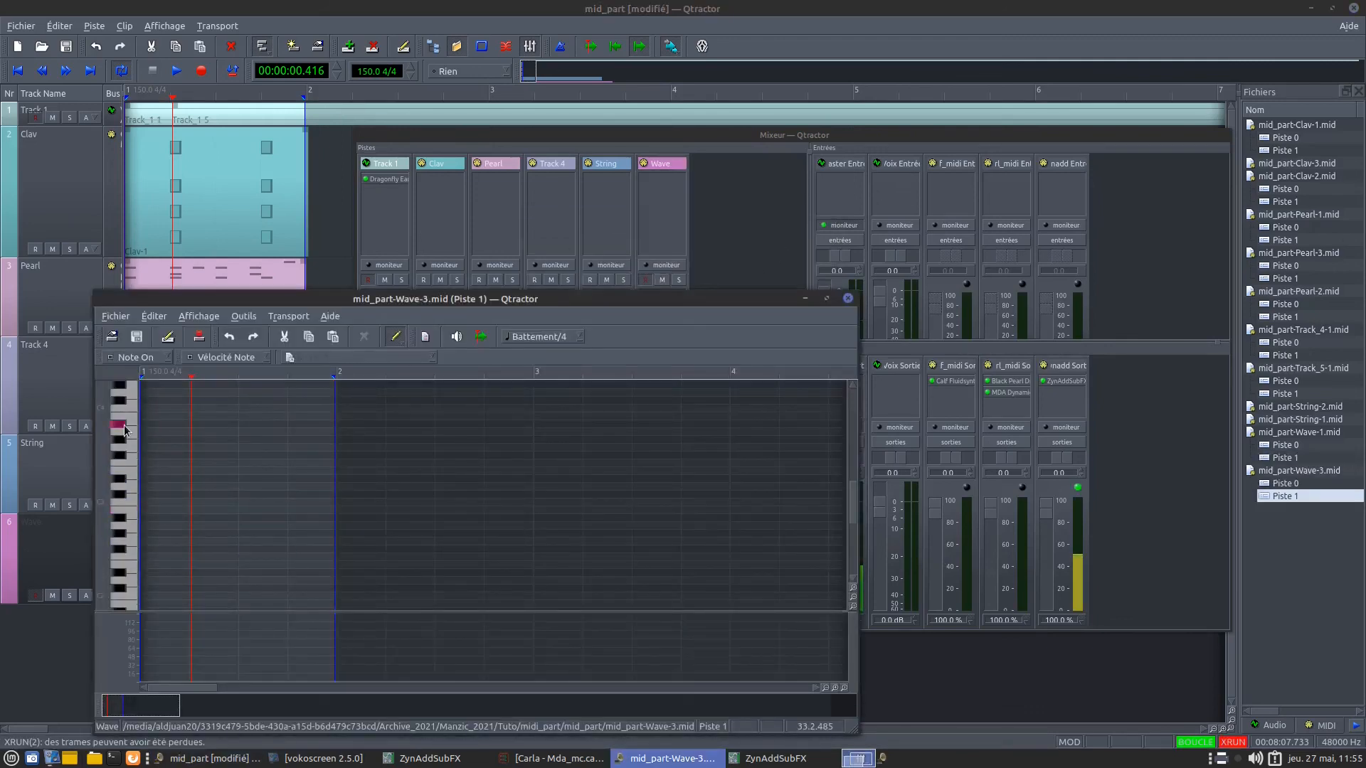
click(149, 487)
click(244, 448)
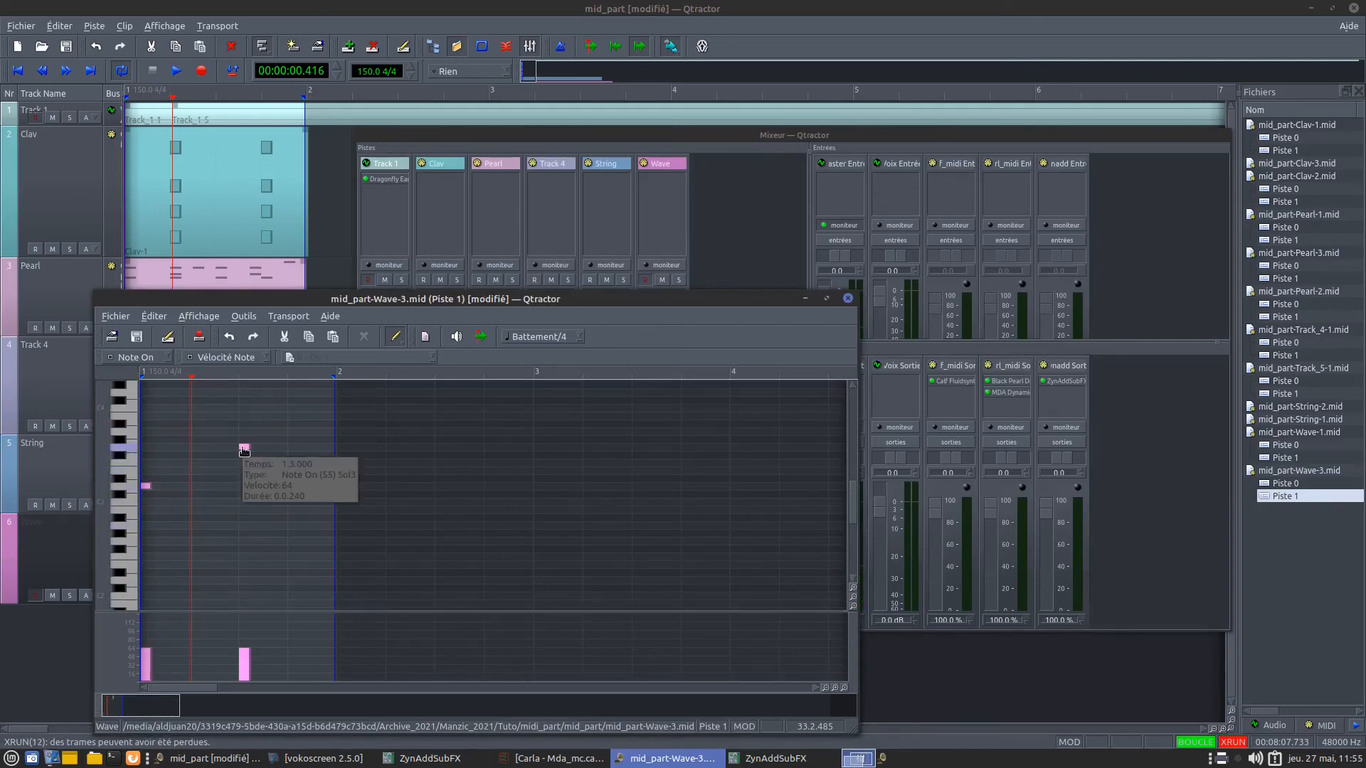
Step: Play the loop from the start and pan the Wave track to 1.0
click(17, 70)
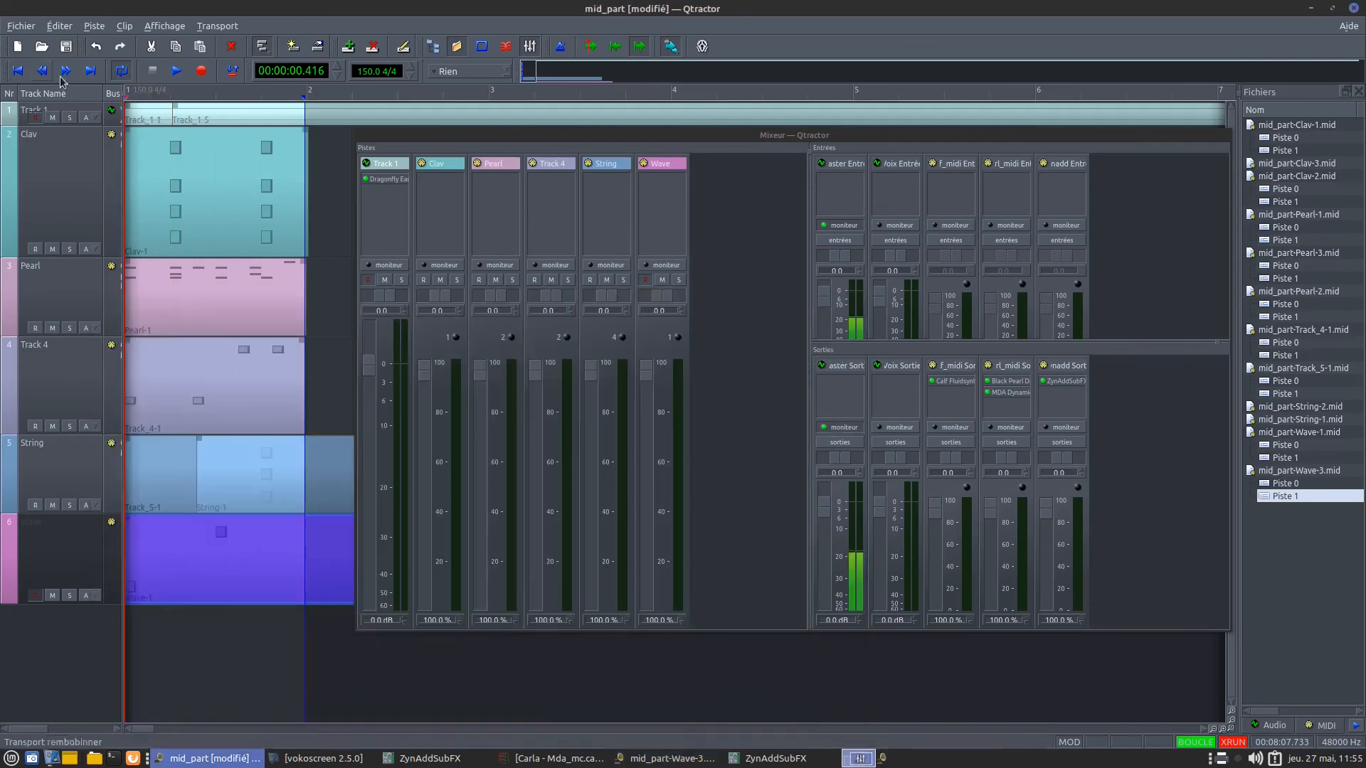
click(172, 75)
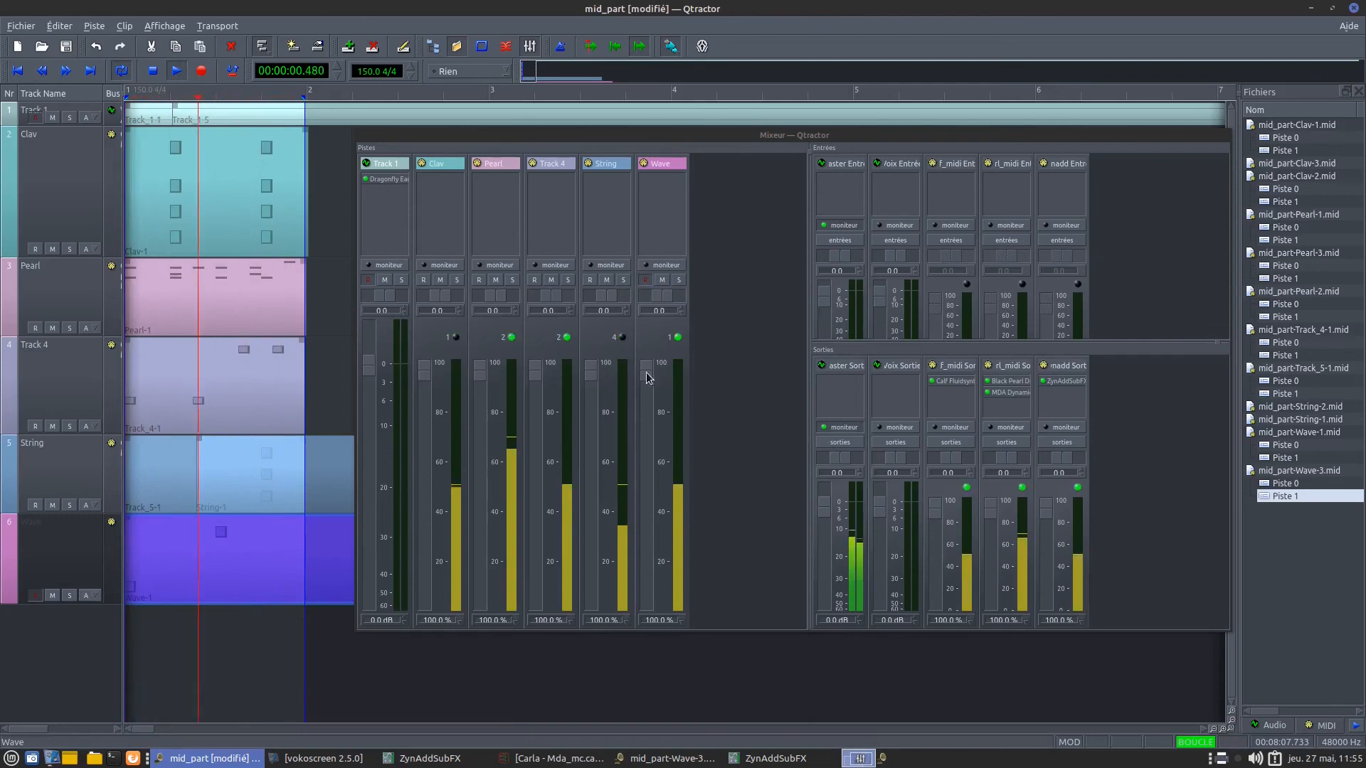
drag(660, 296, 678, 296)
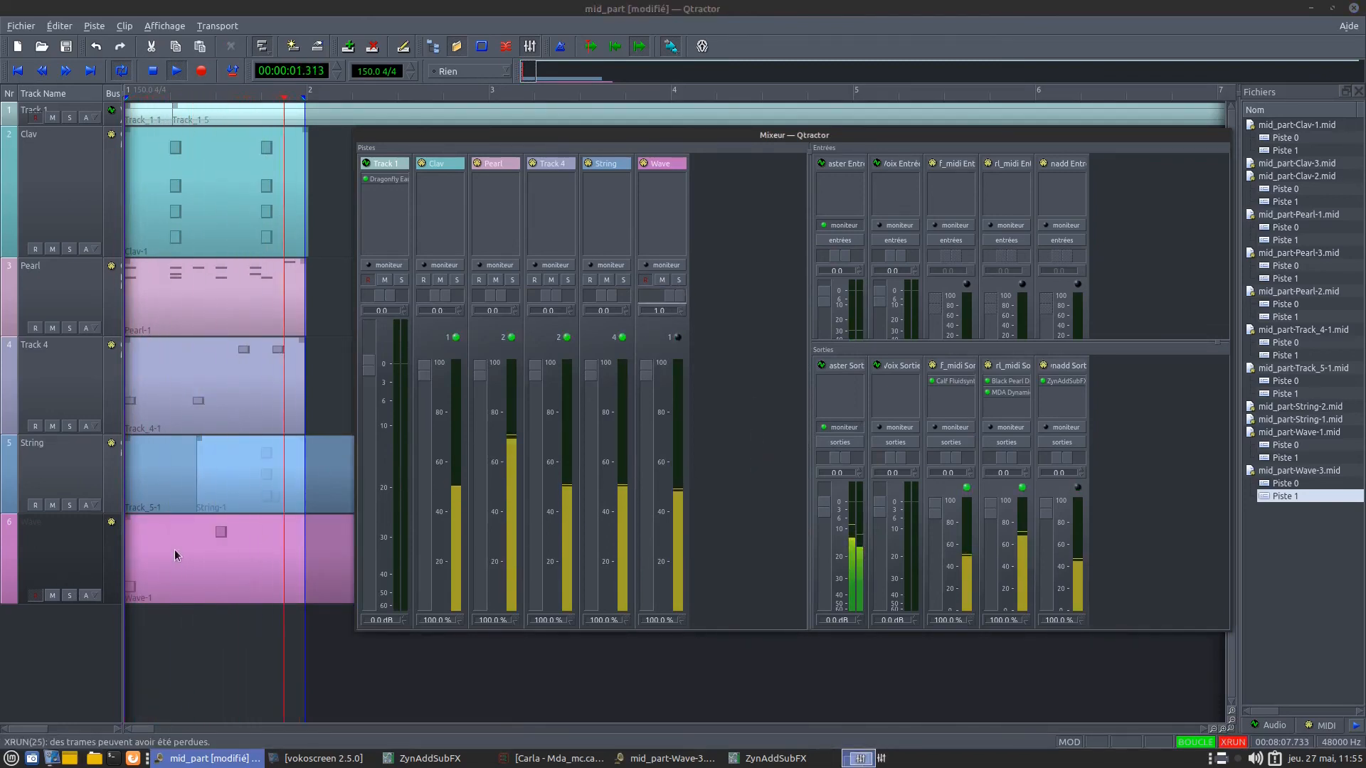
Step: Assign the Wave track the FluidR3_GM instrument, FluidR3_GM Banque 0 and Bright Yamaha Grand program, then stop playback
double_click(660, 165)
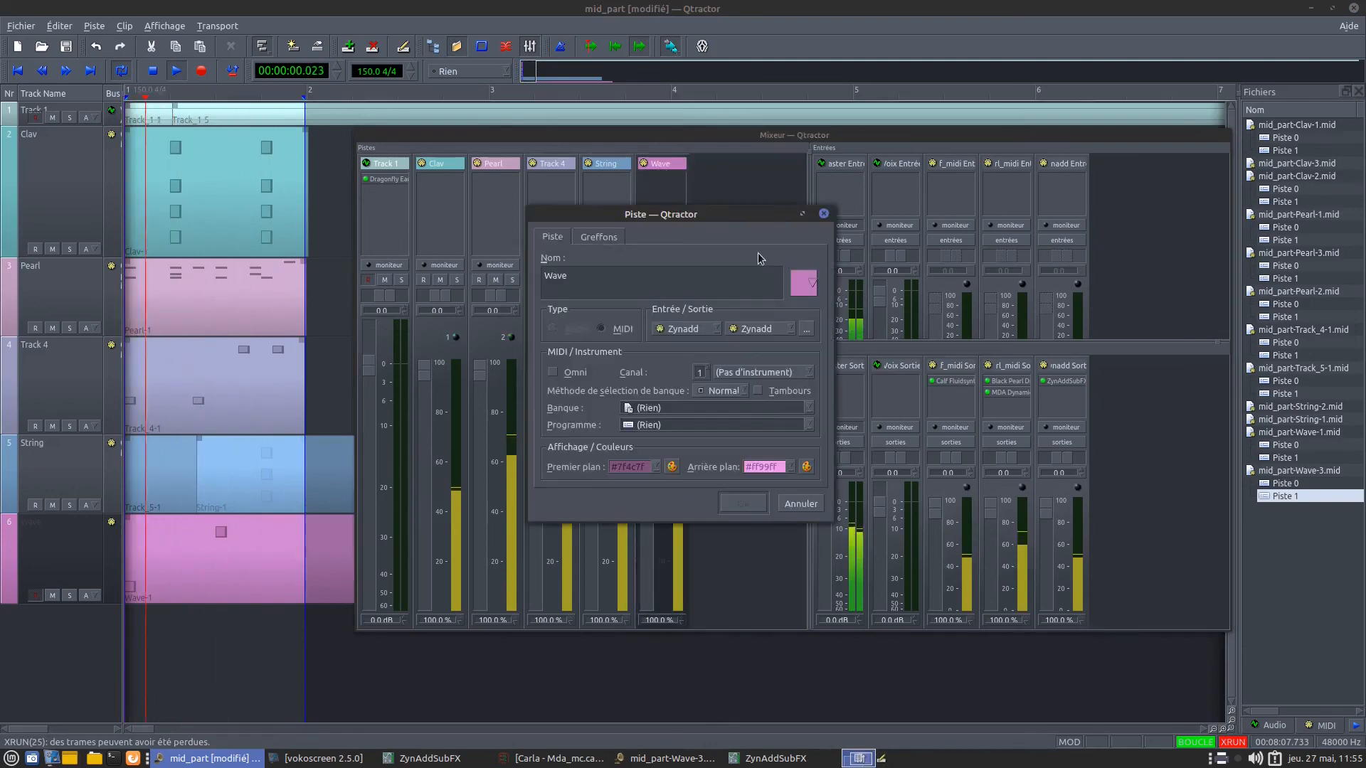
click(805, 372)
click(747, 385)
click(715, 408)
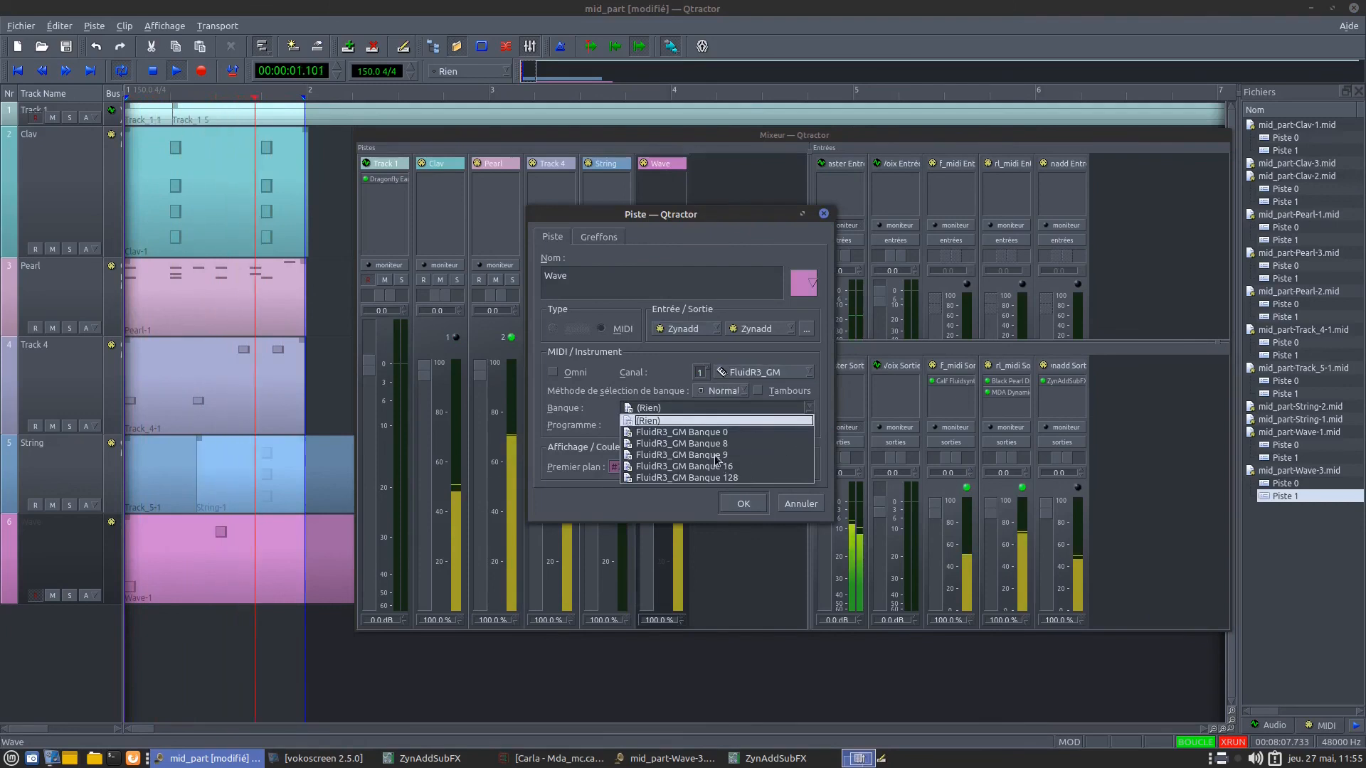
click(681, 432)
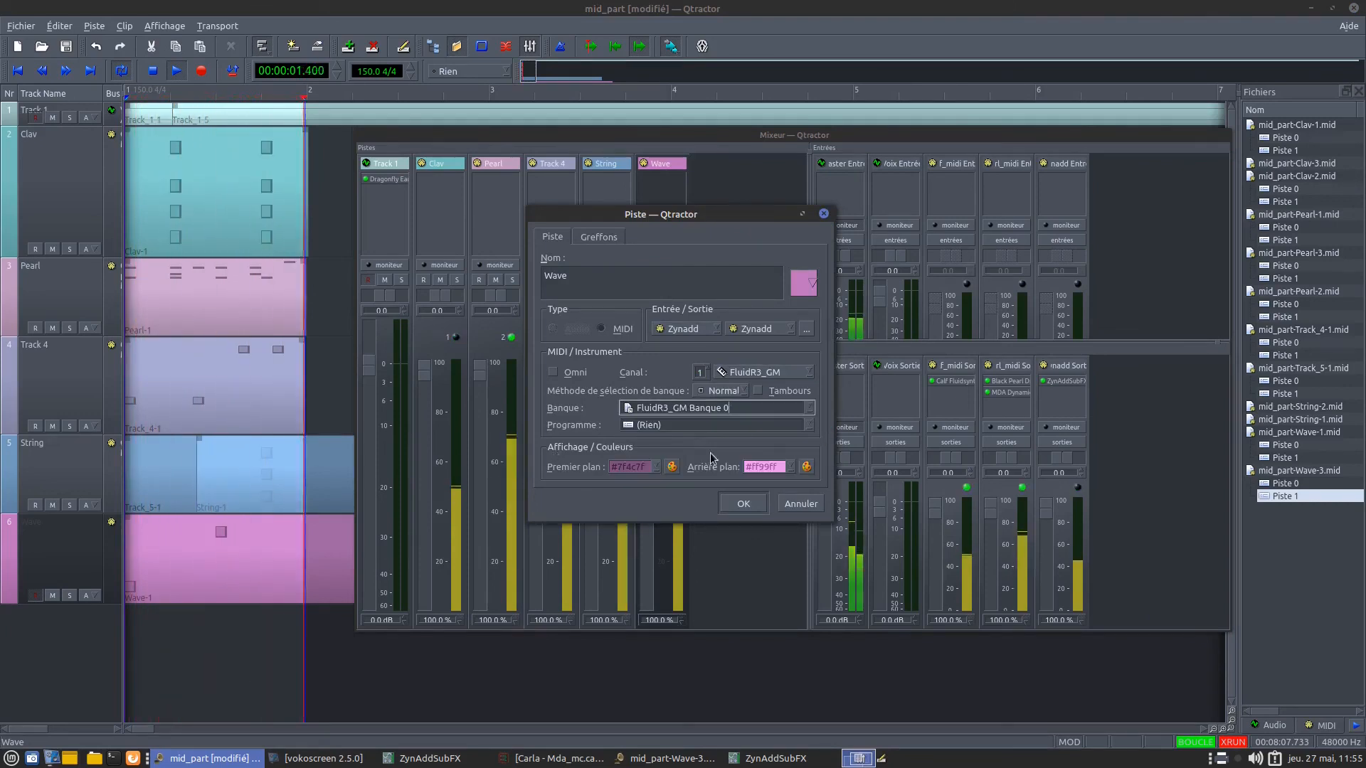
click(715, 424)
click(687, 465)
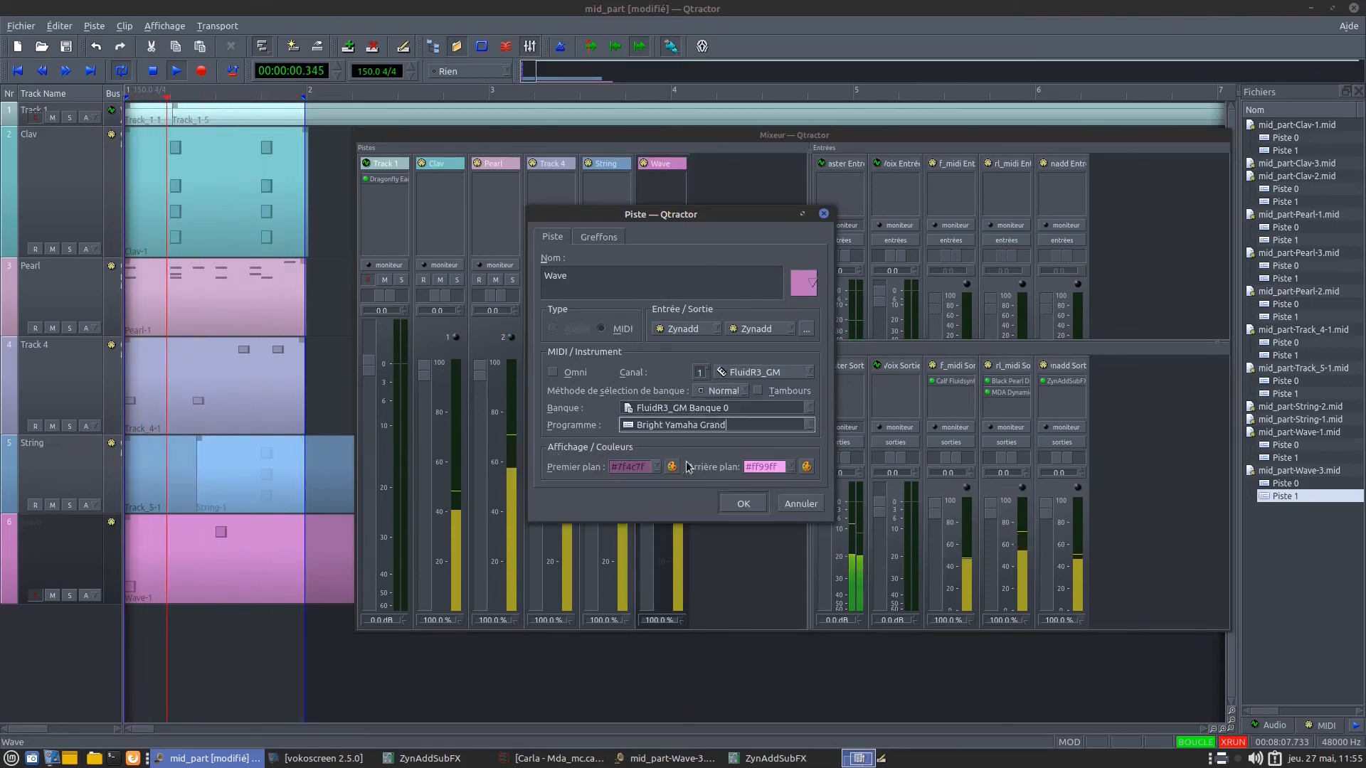
click(740, 504)
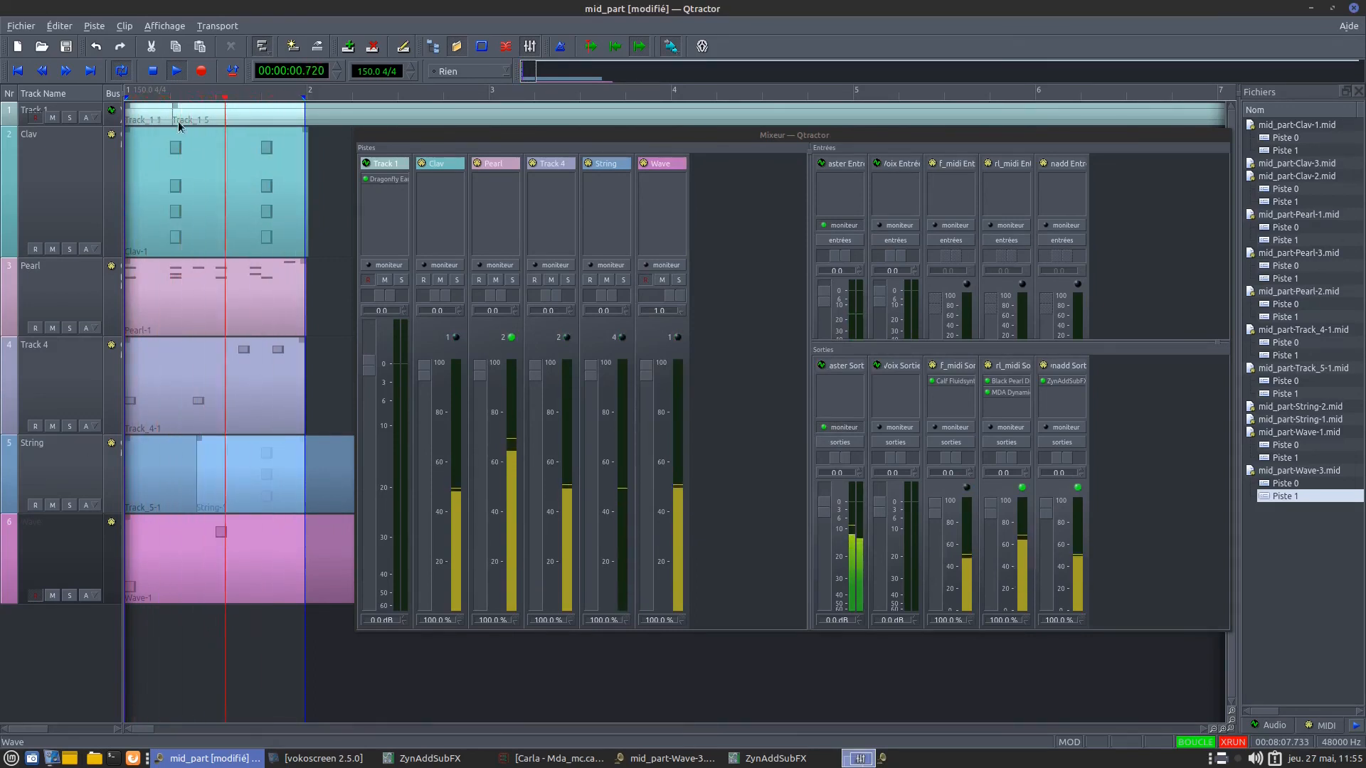
click(154, 72)
Step: Examine the plugins on the three MIDI output buses and the Calf_midi bus properties
click(1053, 406)
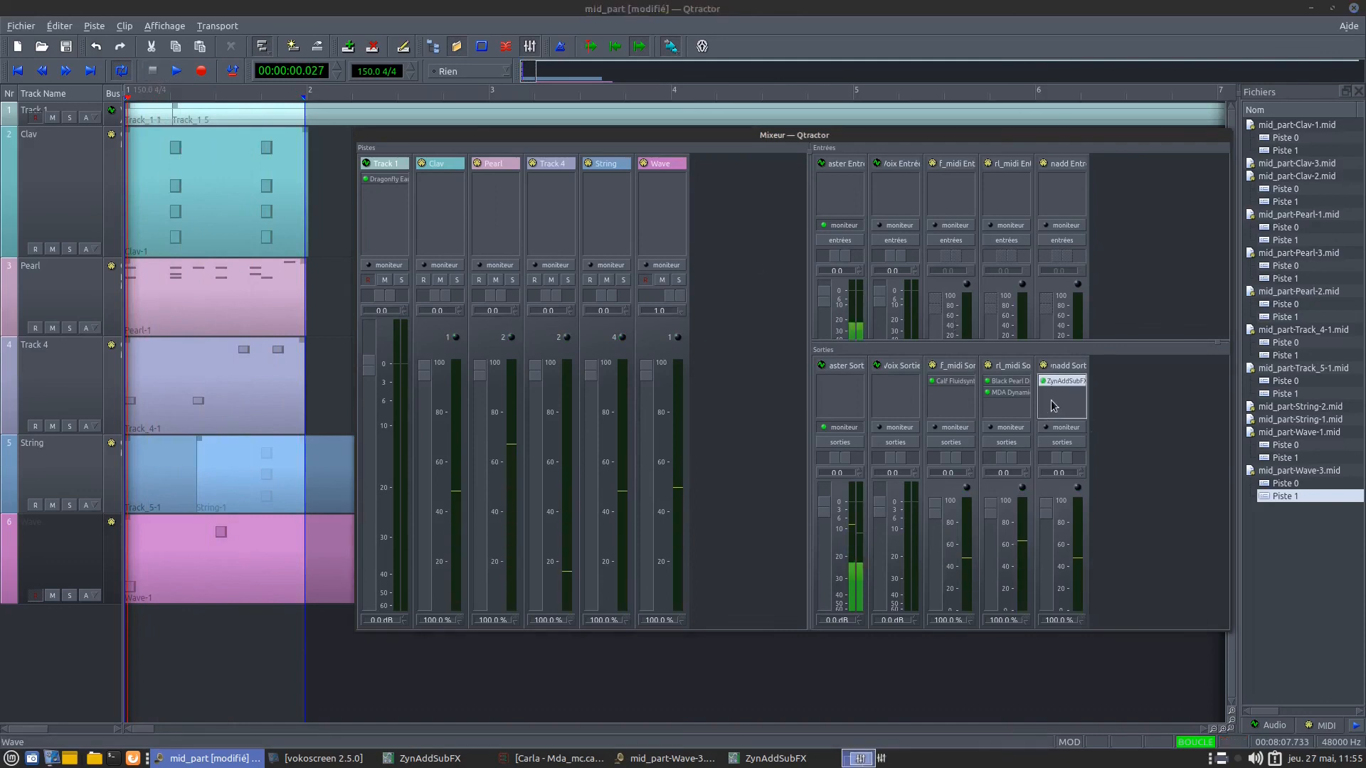
click(995, 391)
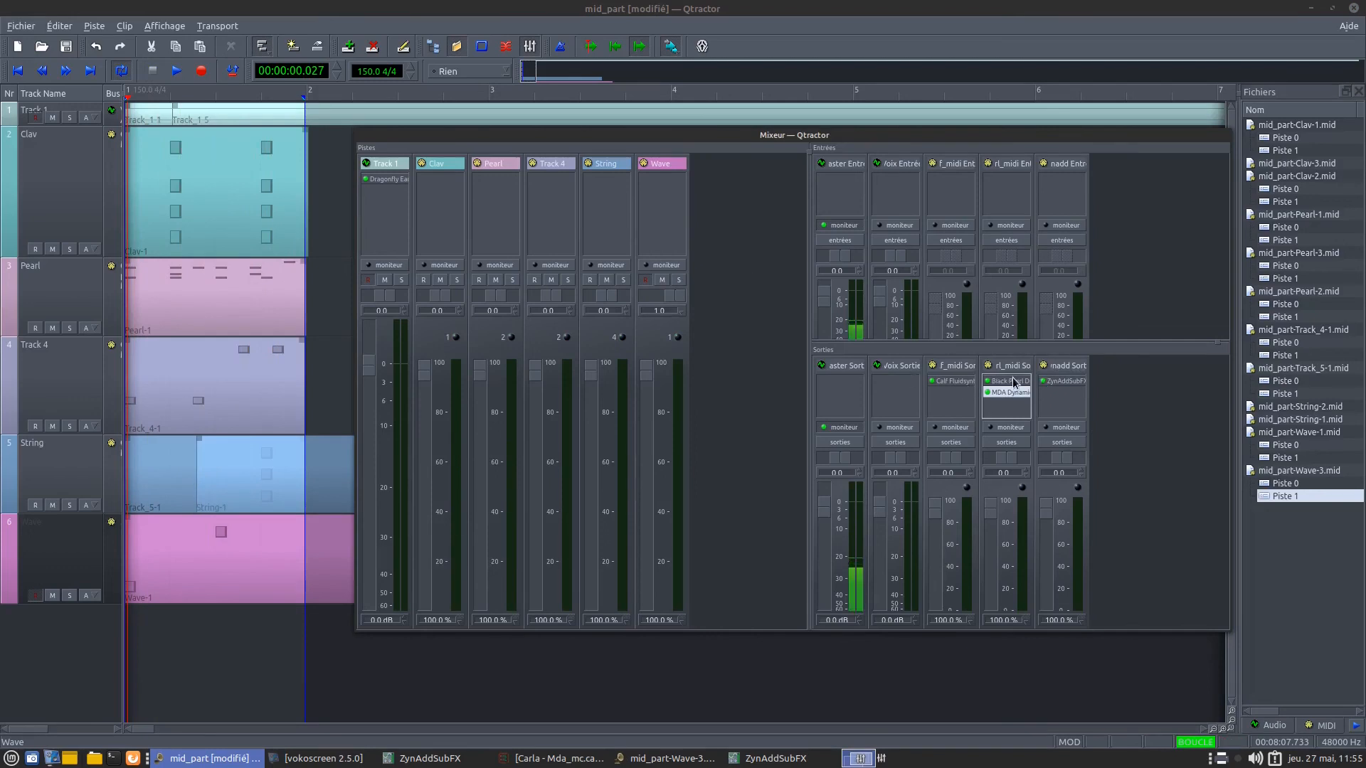
click(965, 393)
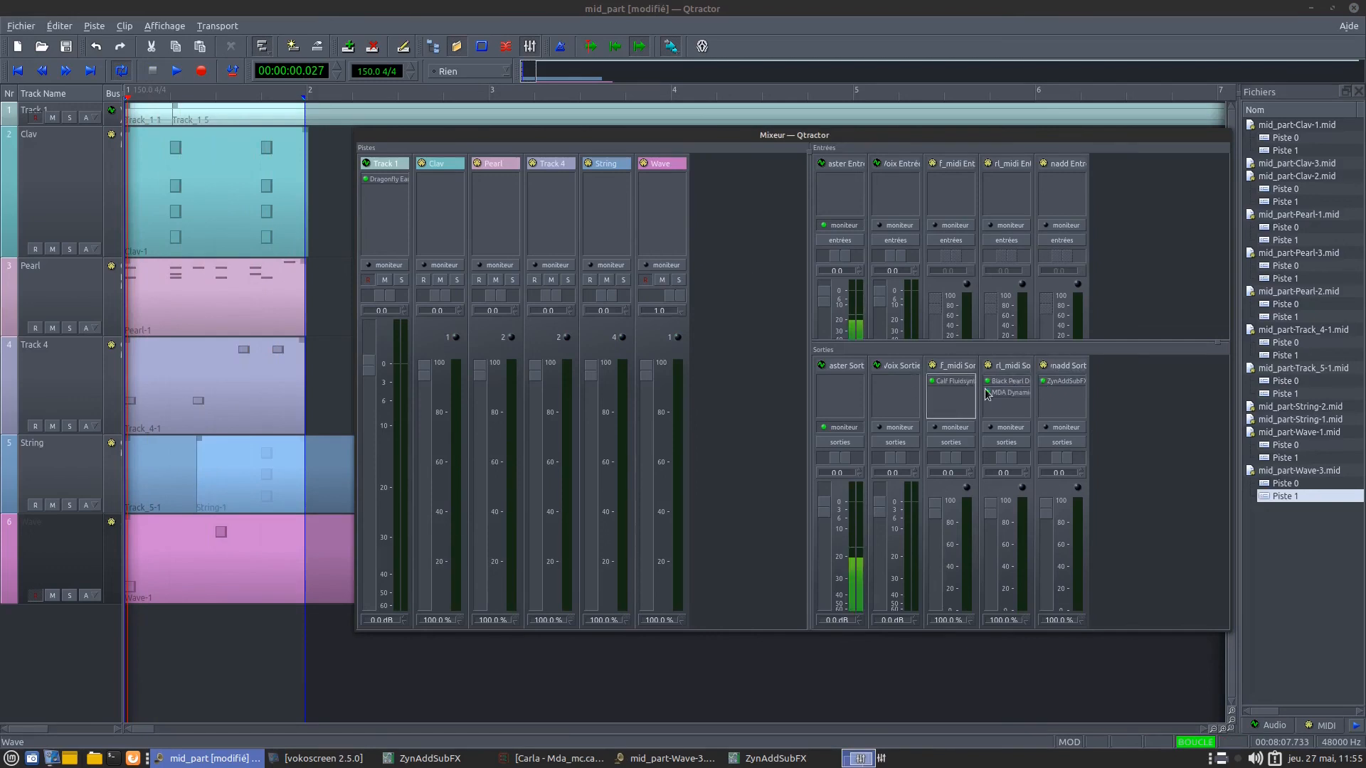
double_click(957, 366)
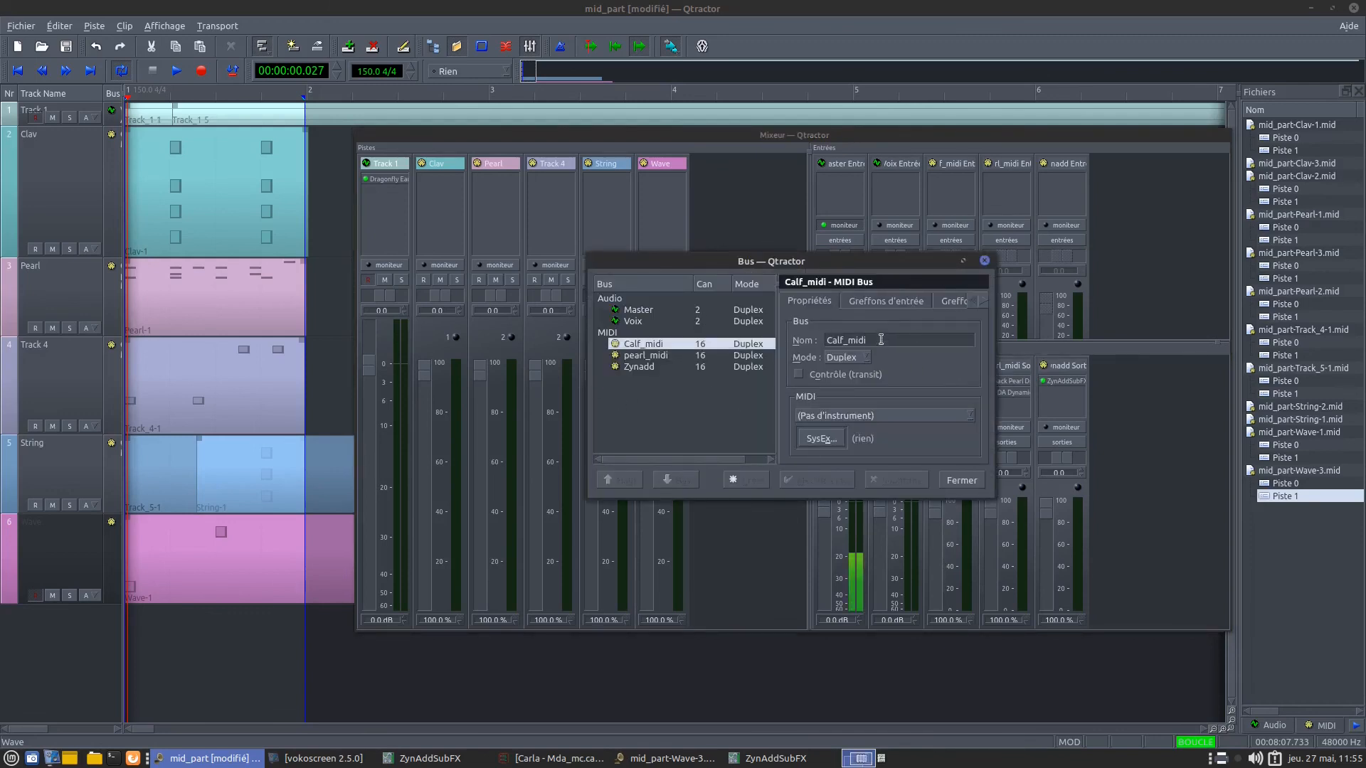
click(980, 481)
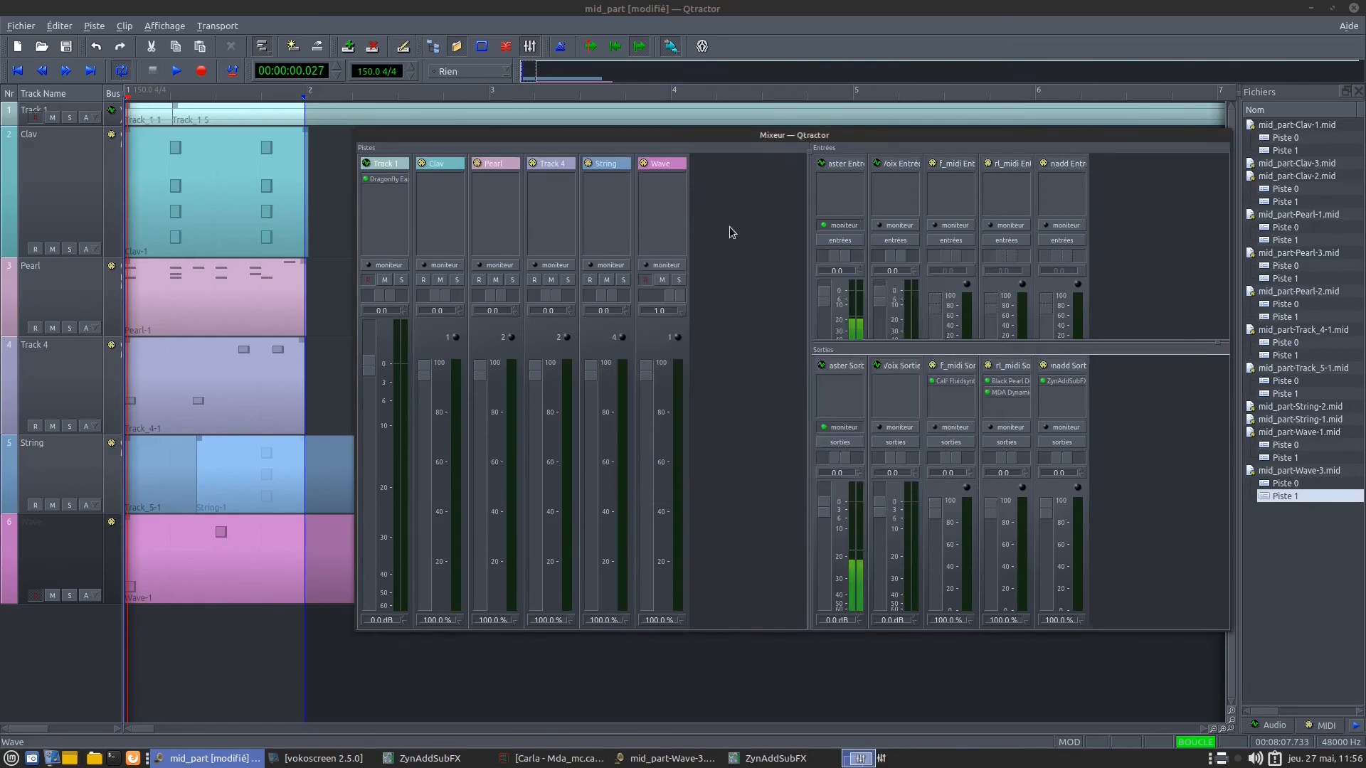
right_click(716, 194)
click(750, 203)
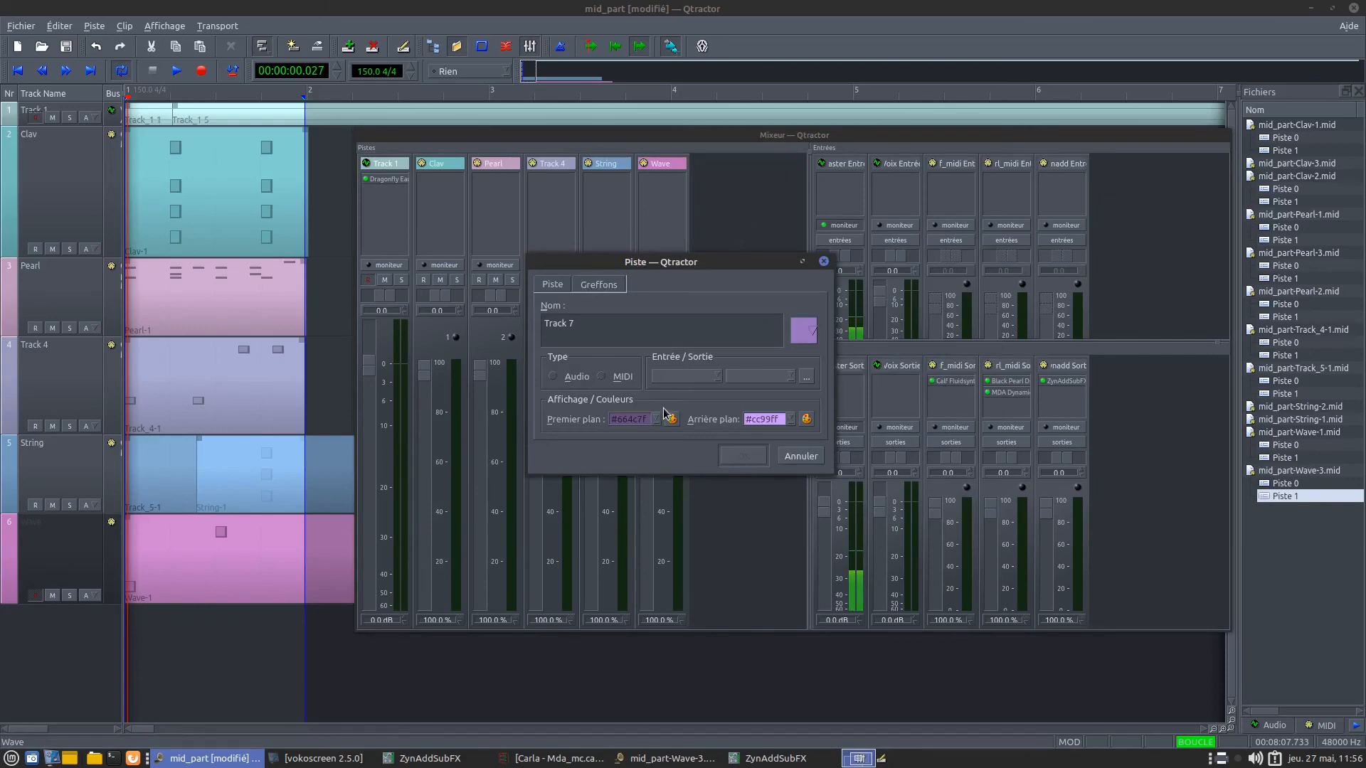
click(608, 381)
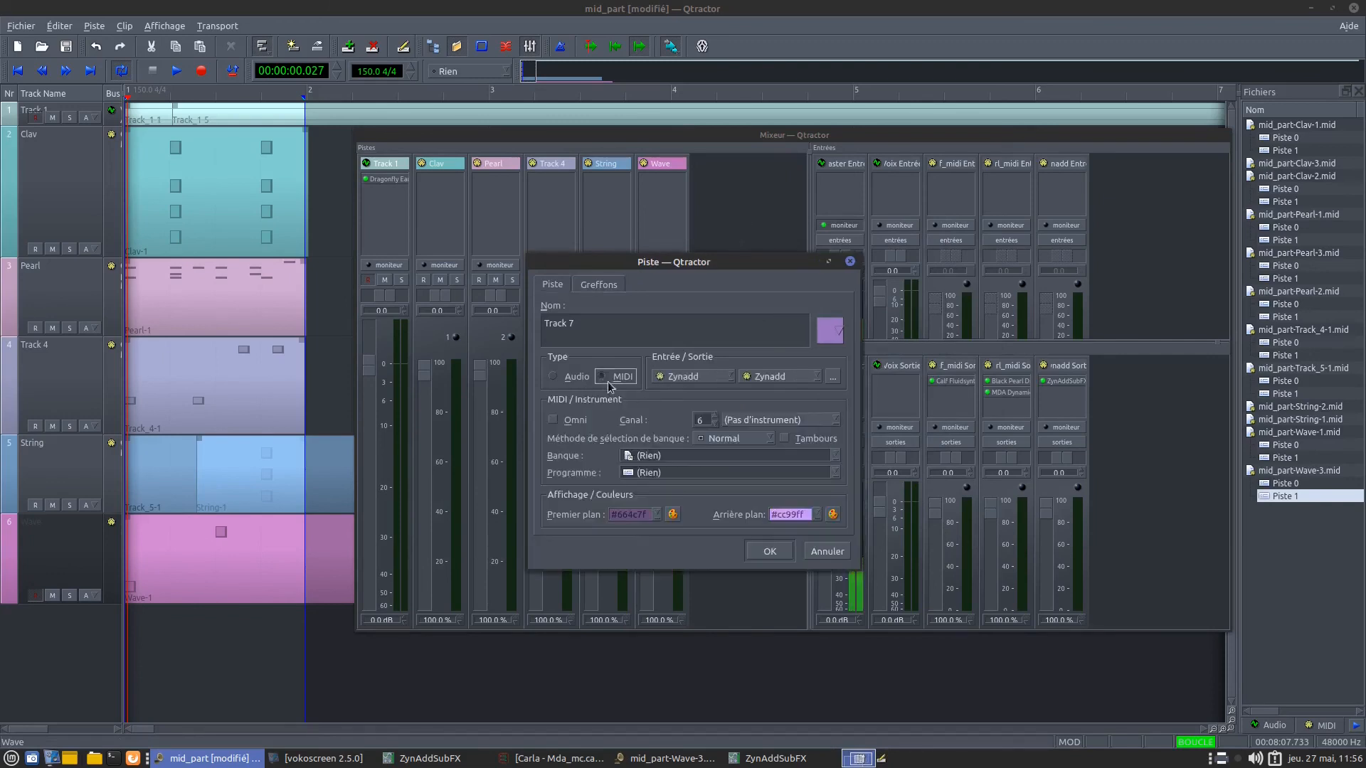
click(781, 381)
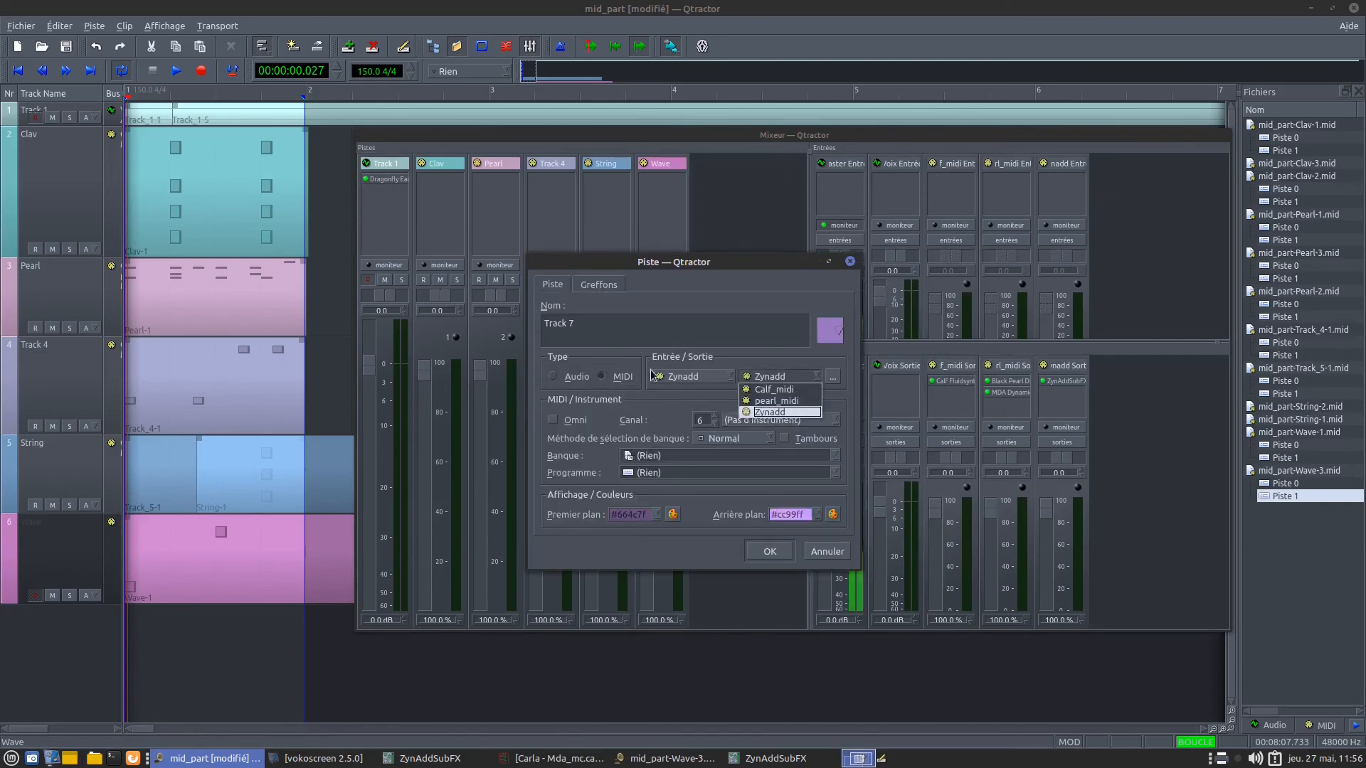
click(686, 377)
click(686, 377)
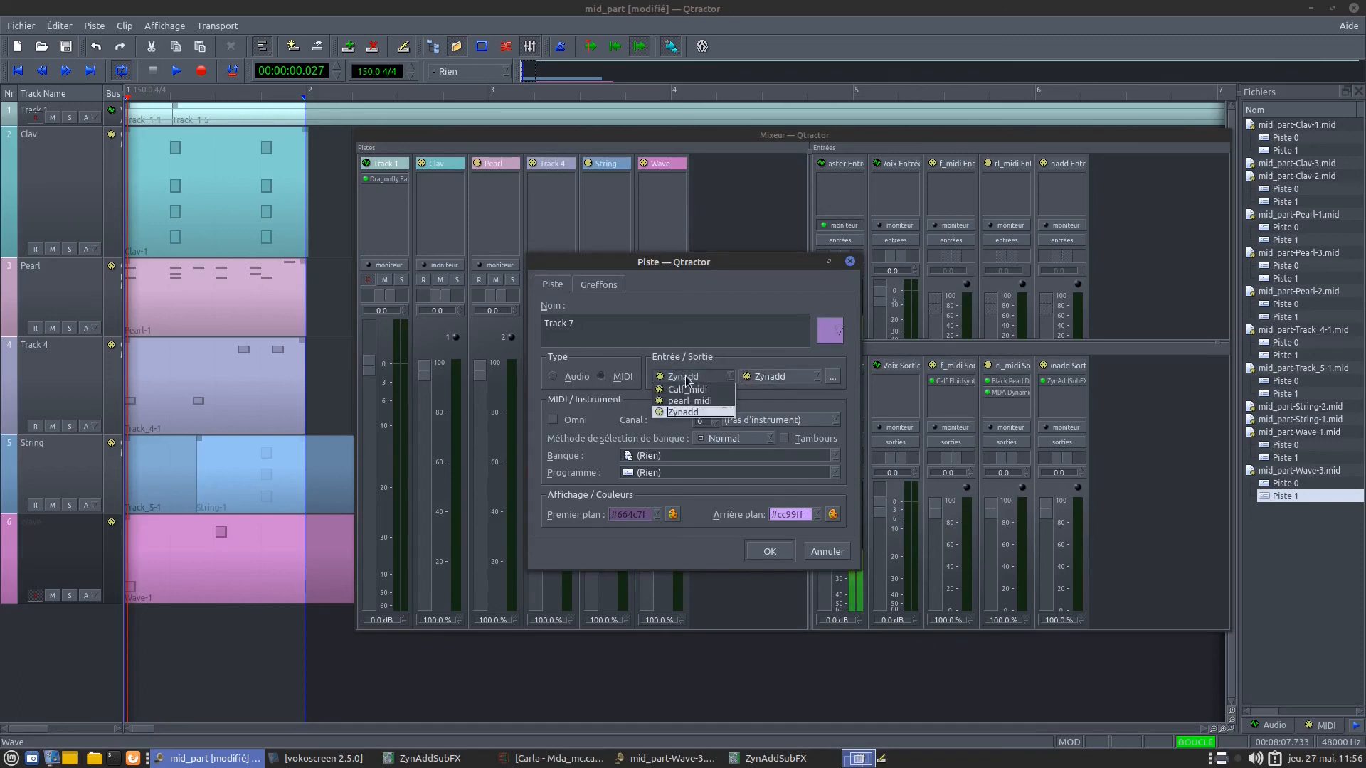
click(701, 339)
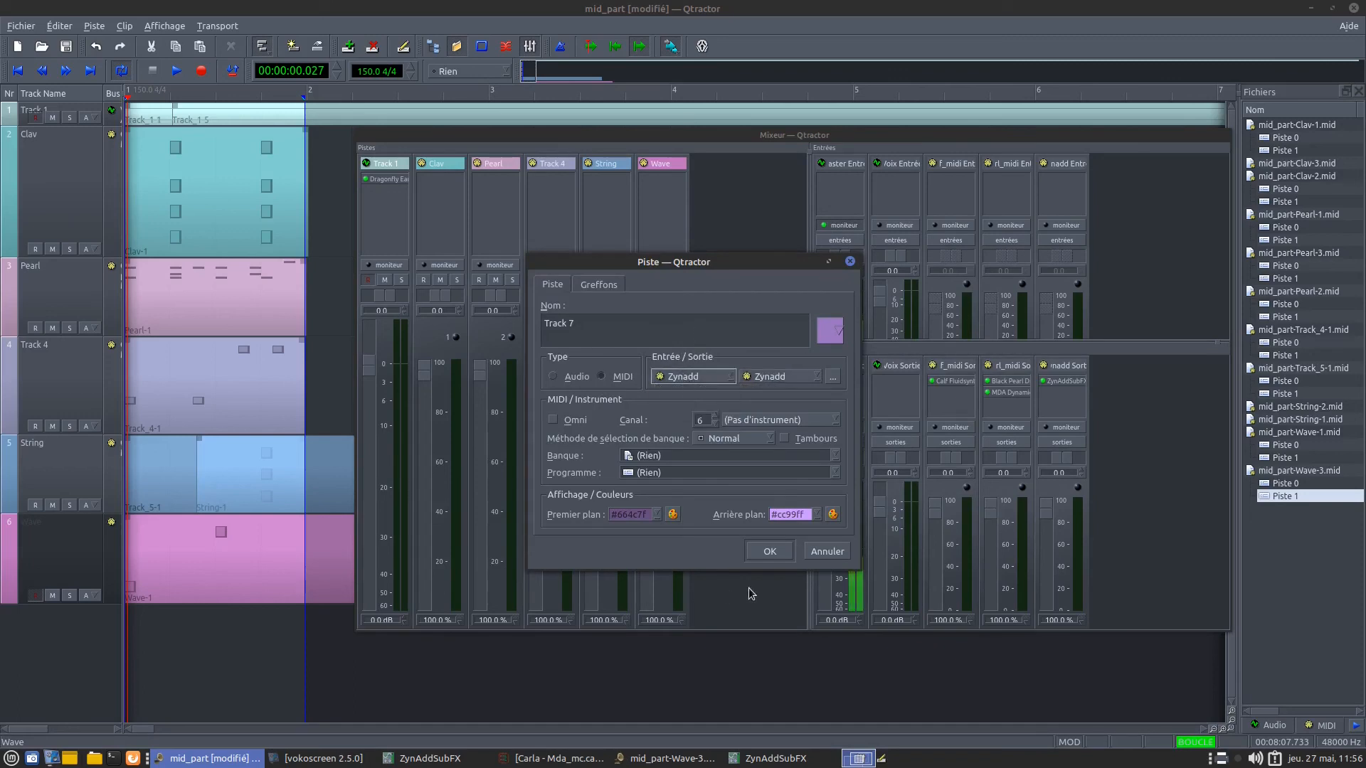
click(839, 458)
click(725, 423)
click(779, 418)
click(785, 455)
click(754, 457)
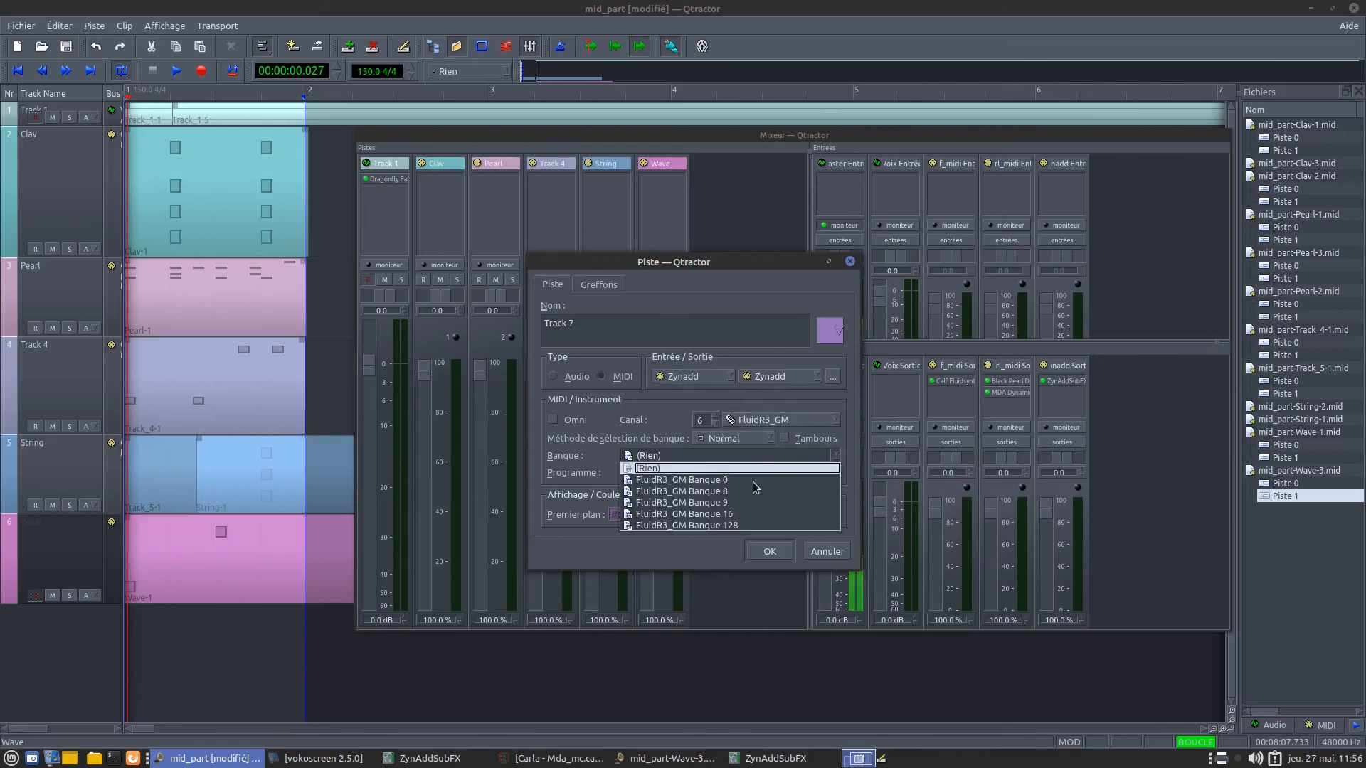
click(855, 514)
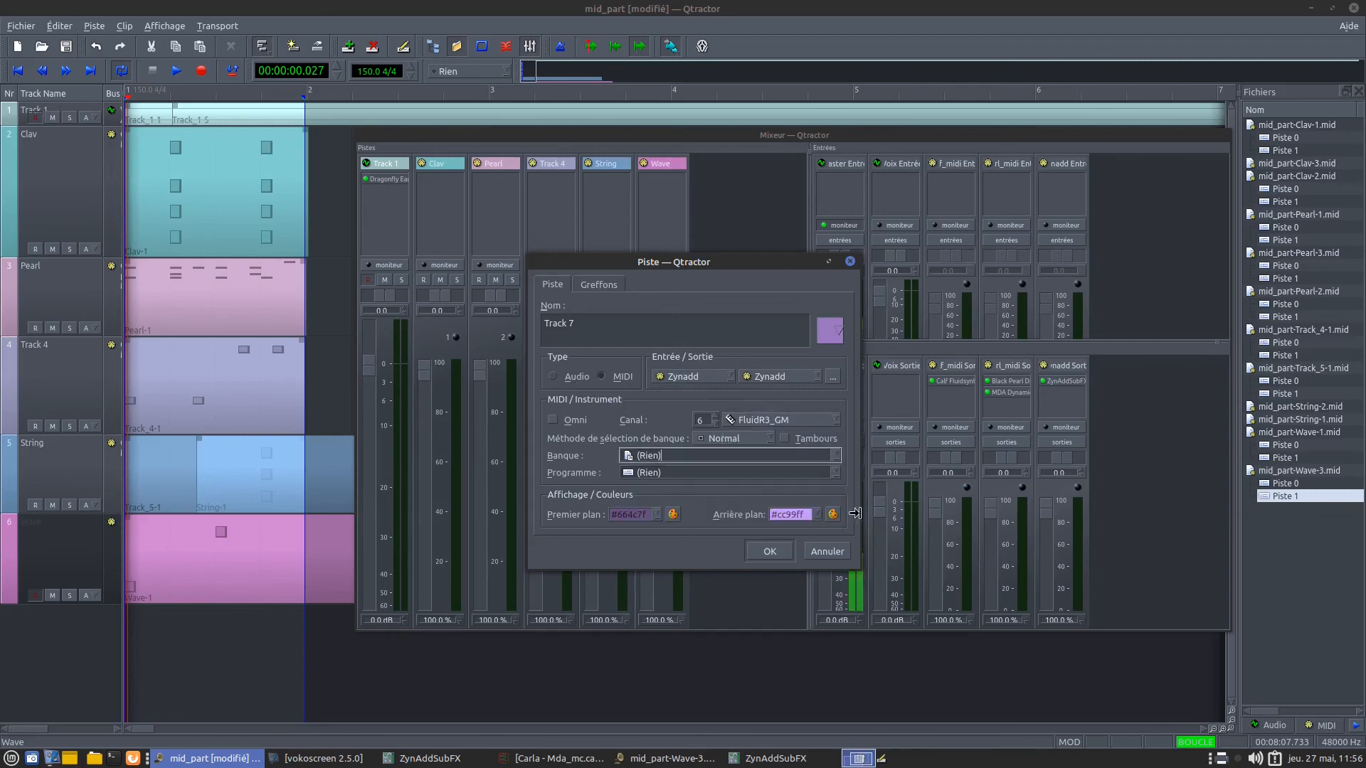
click(828, 552)
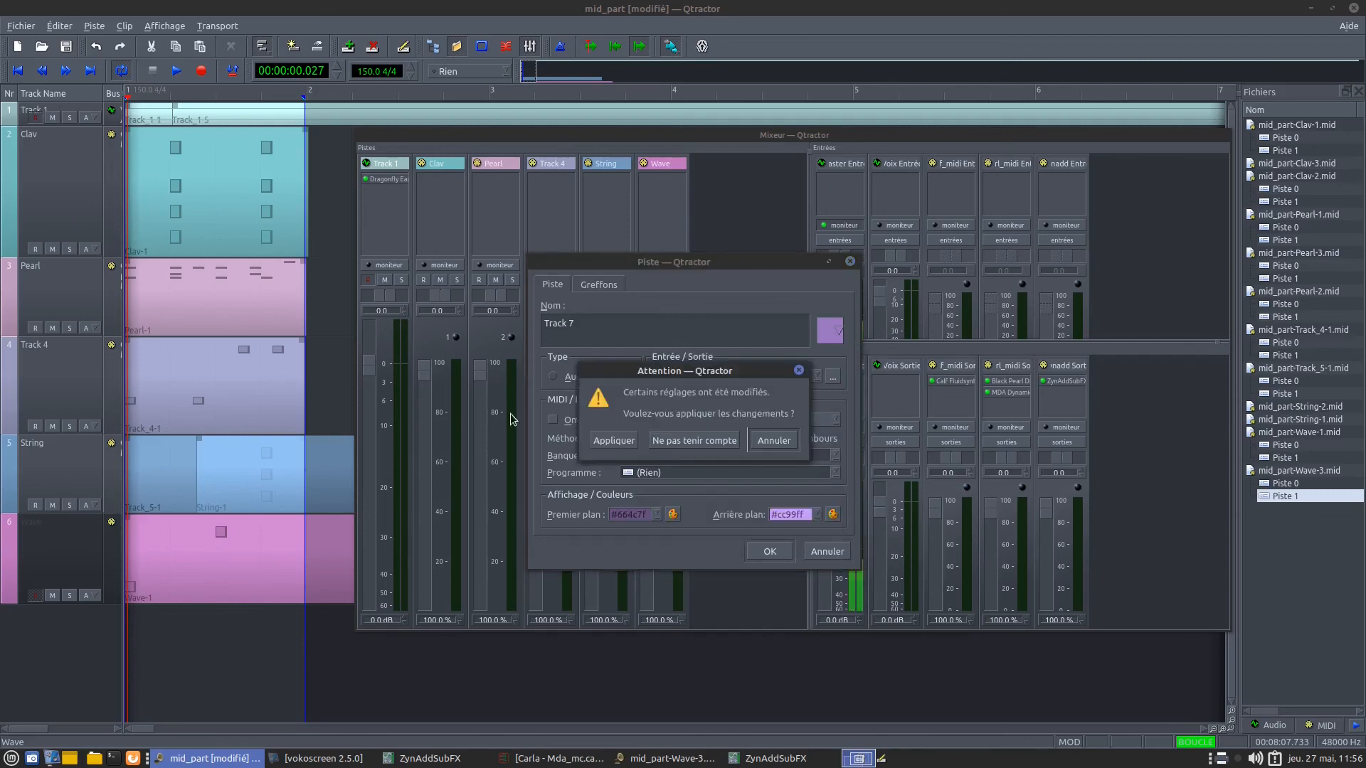
click(681, 441)
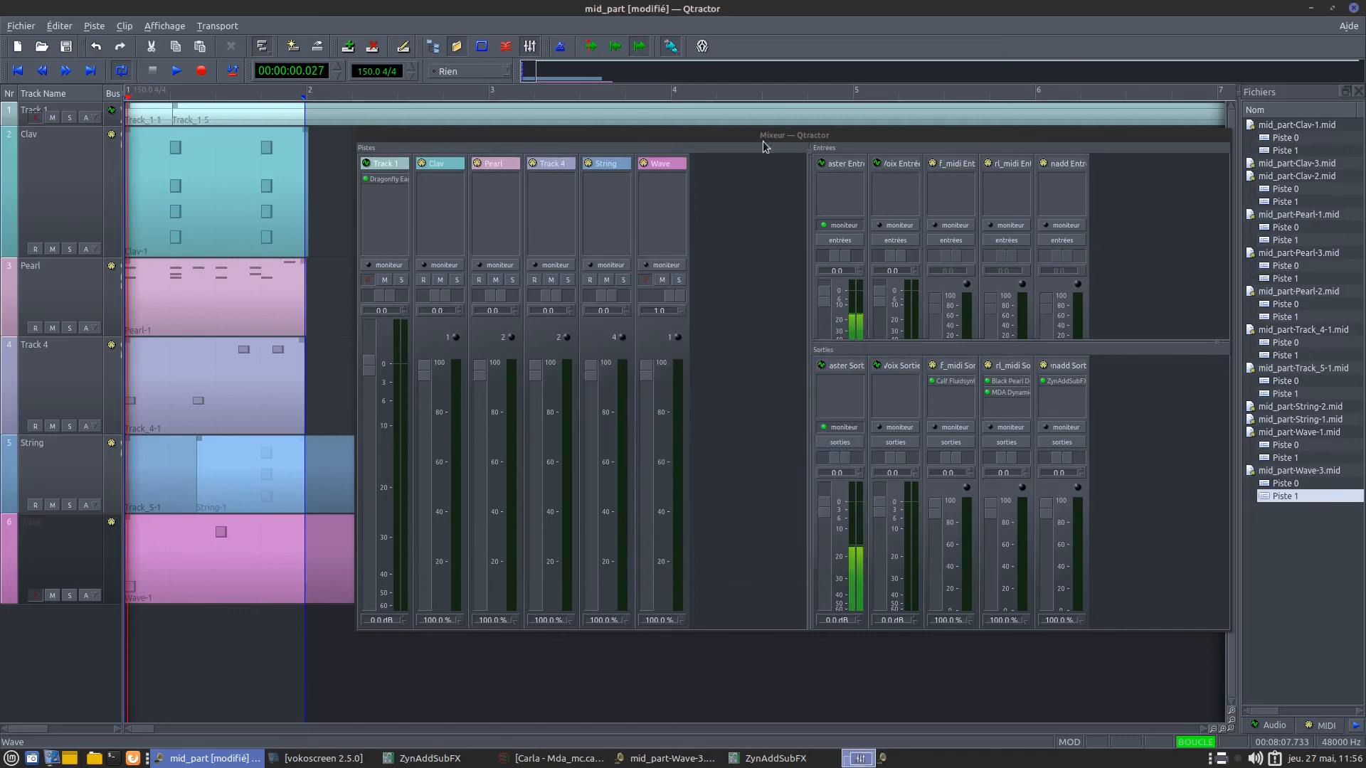
drag(758, 142, 662, 184)
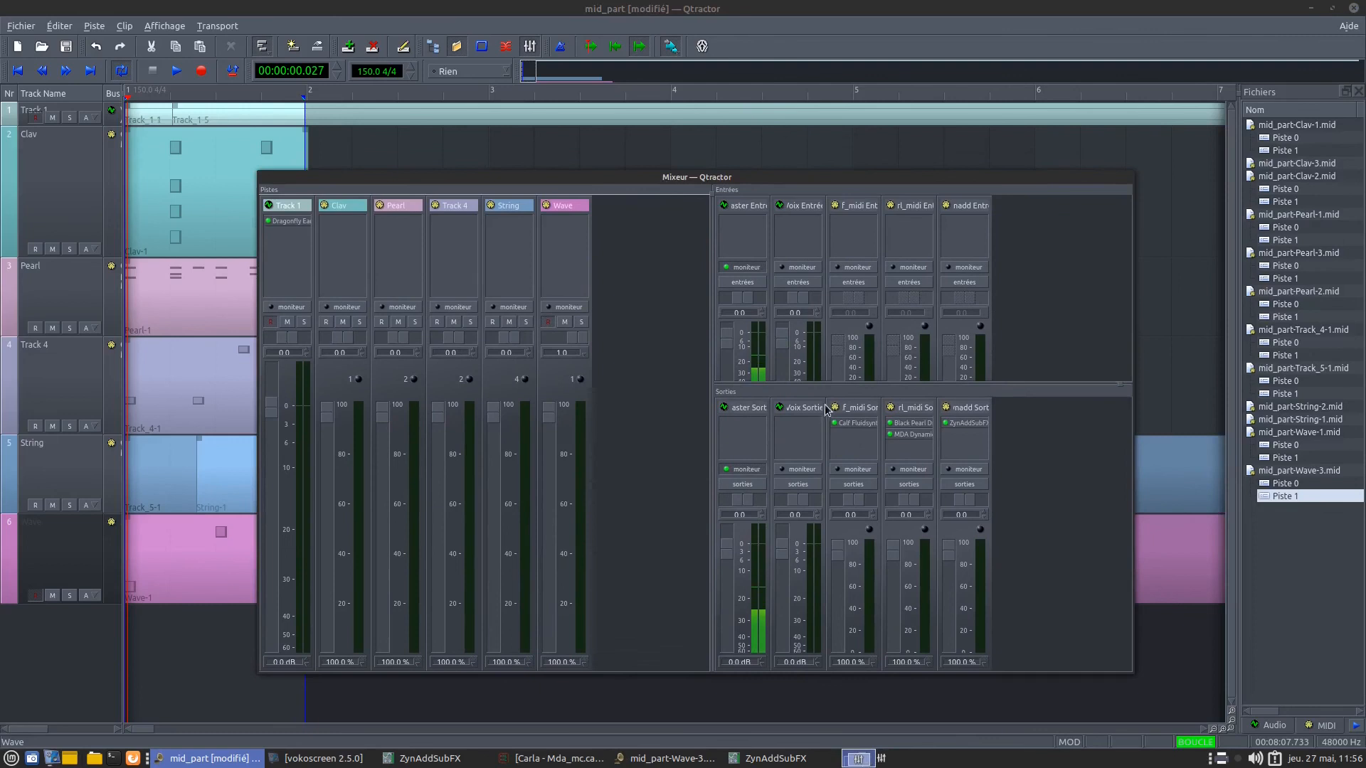
click(863, 452)
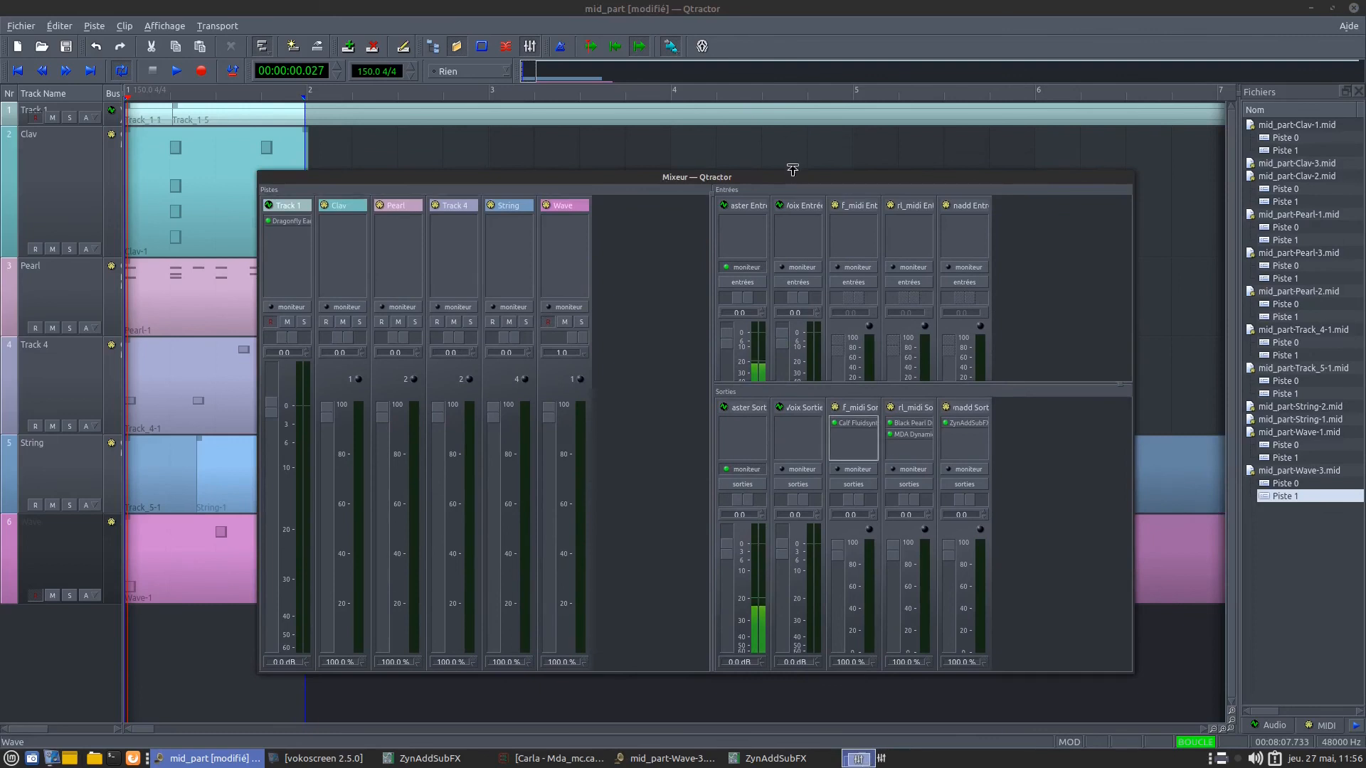
click(909, 434)
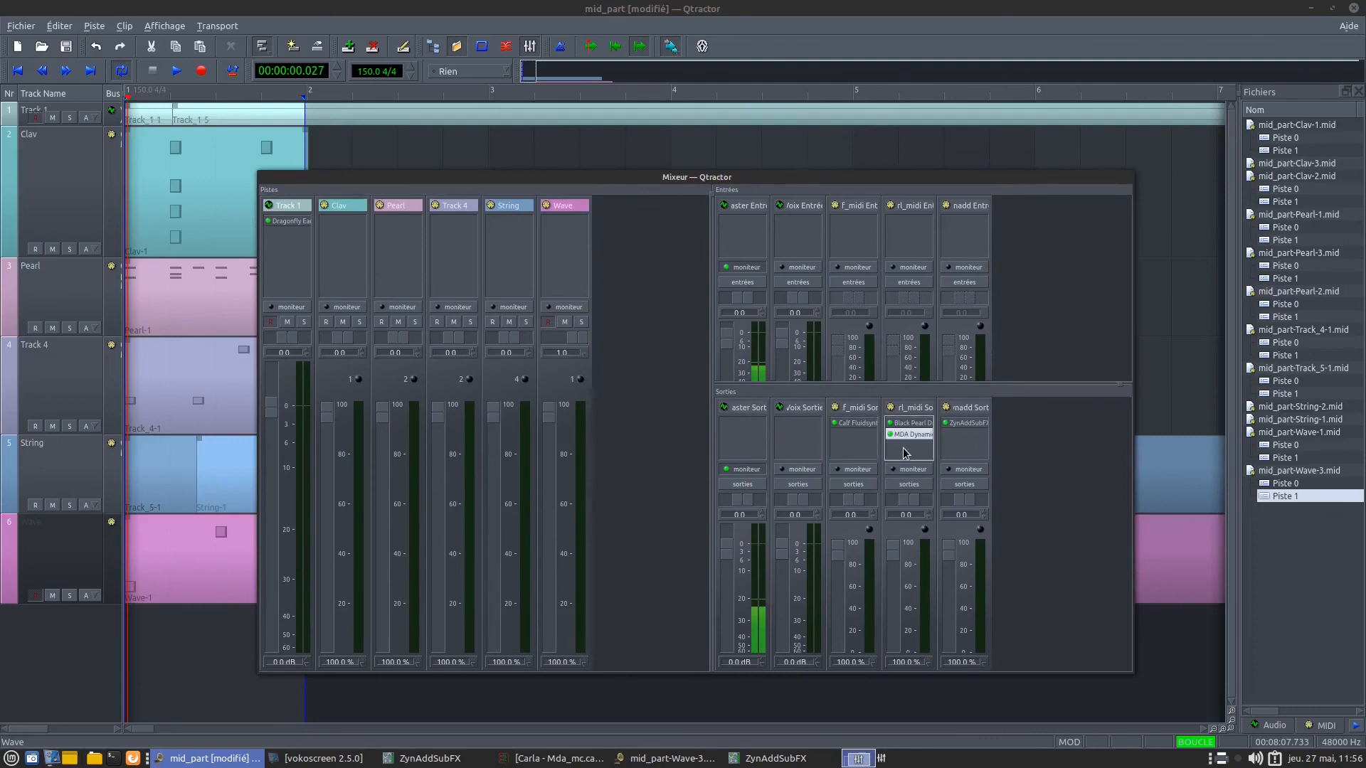
click(967, 449)
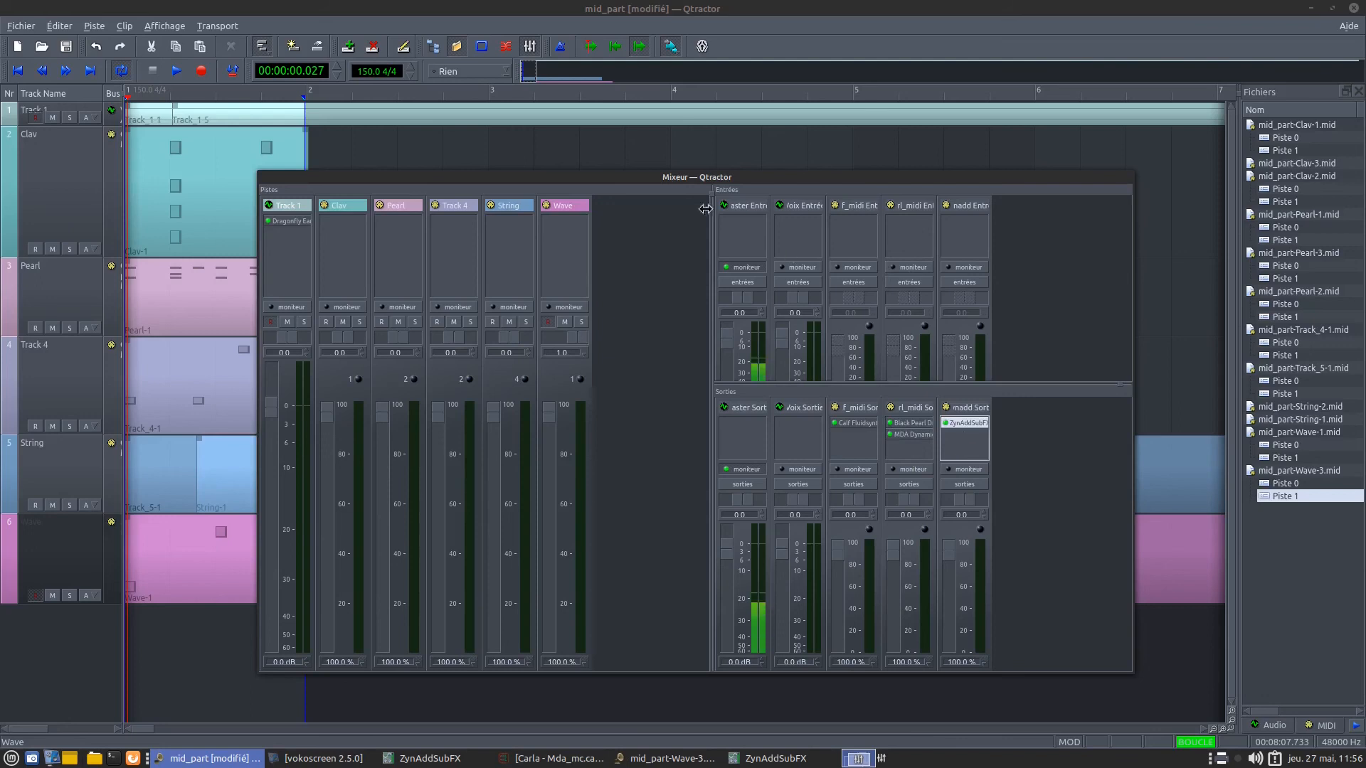
drag(638, 175, 618, 173)
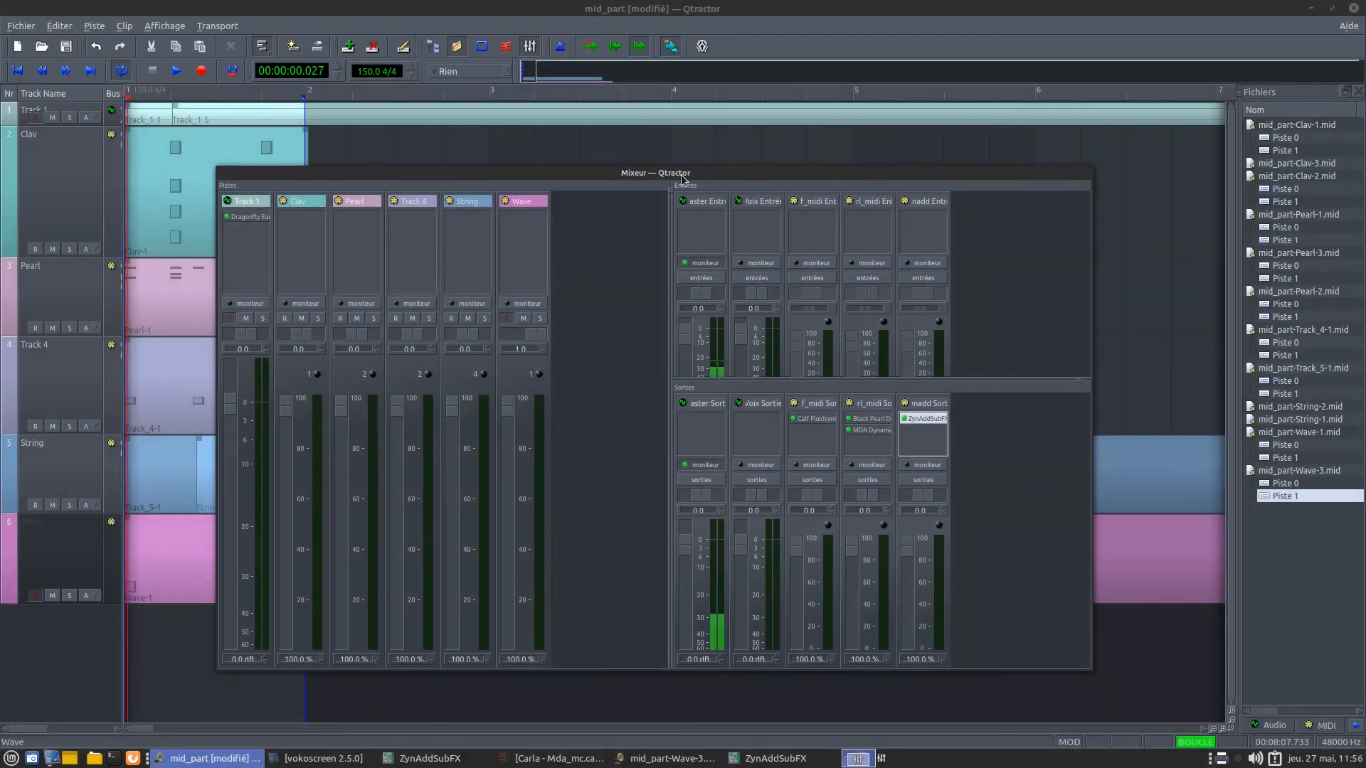
drag(682, 177, 710, 174)
click(379, 235)
click(566, 258)
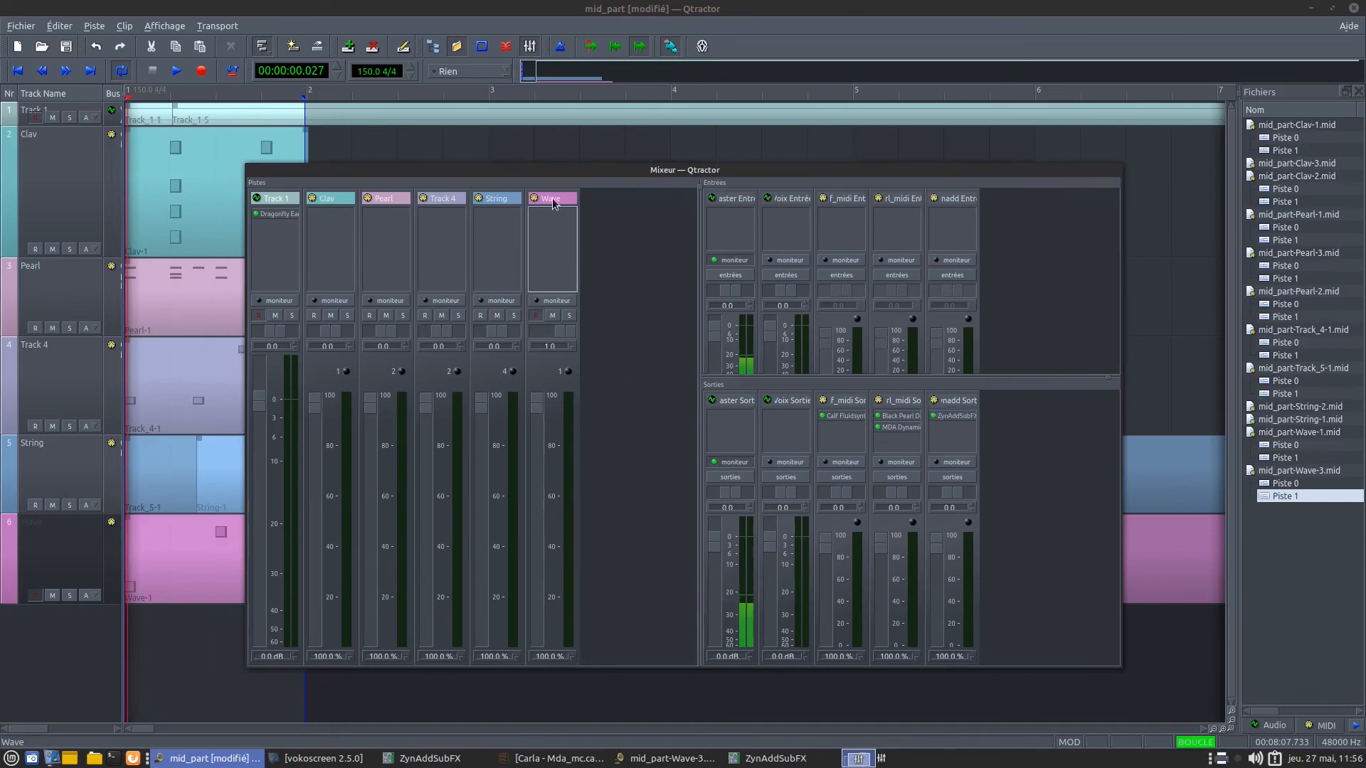